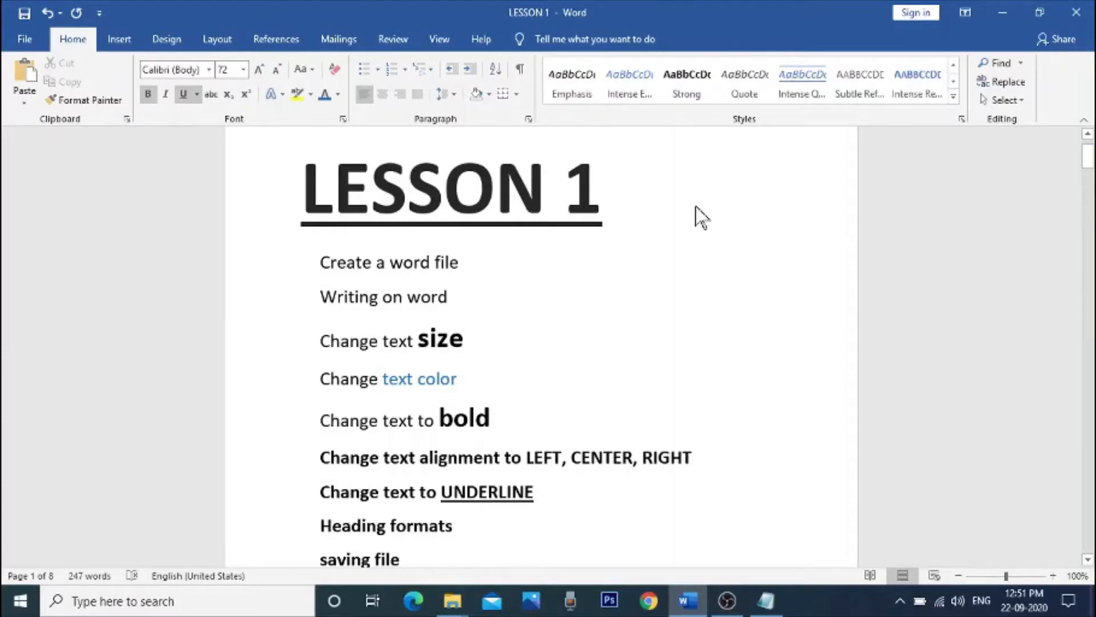
Step: Highlight the LESSON 1 heading in yellow
{"action": "left_click_drag", "start_coordinate": [303, 186], "coordinate": [639, 186]}
{"action": "left_click", "coordinate": [297, 93]}
{"action": "left_click", "coordinate": [721, 275]}
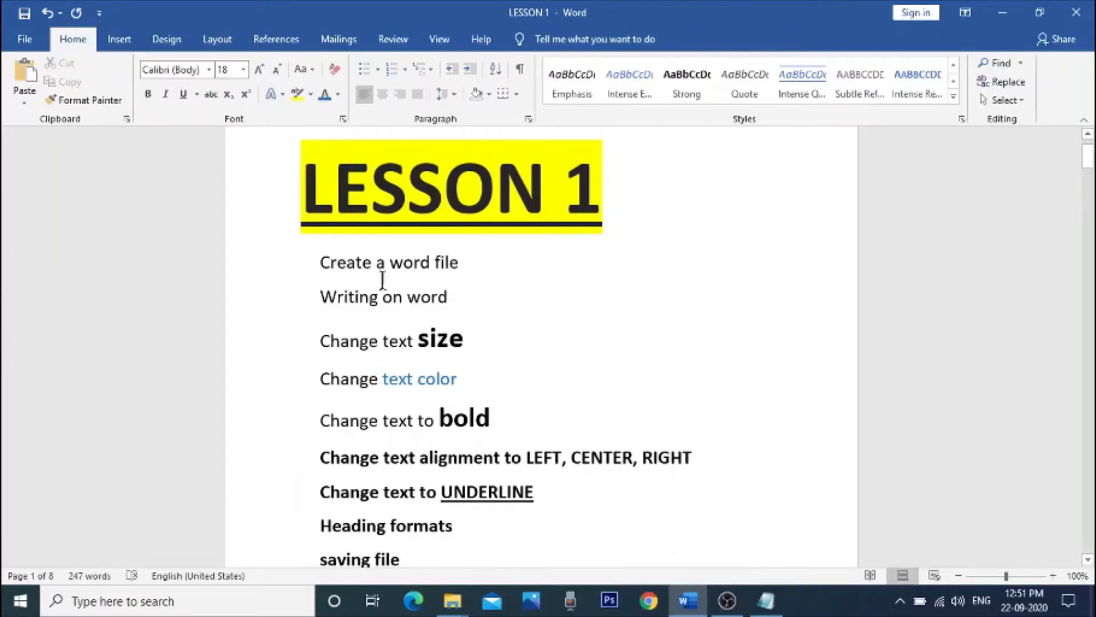
Step: Highlight the line "Create a word file" in bright green
{"action": "left_click_drag", "start_coordinate": [315, 264], "coordinate": [466, 265]}
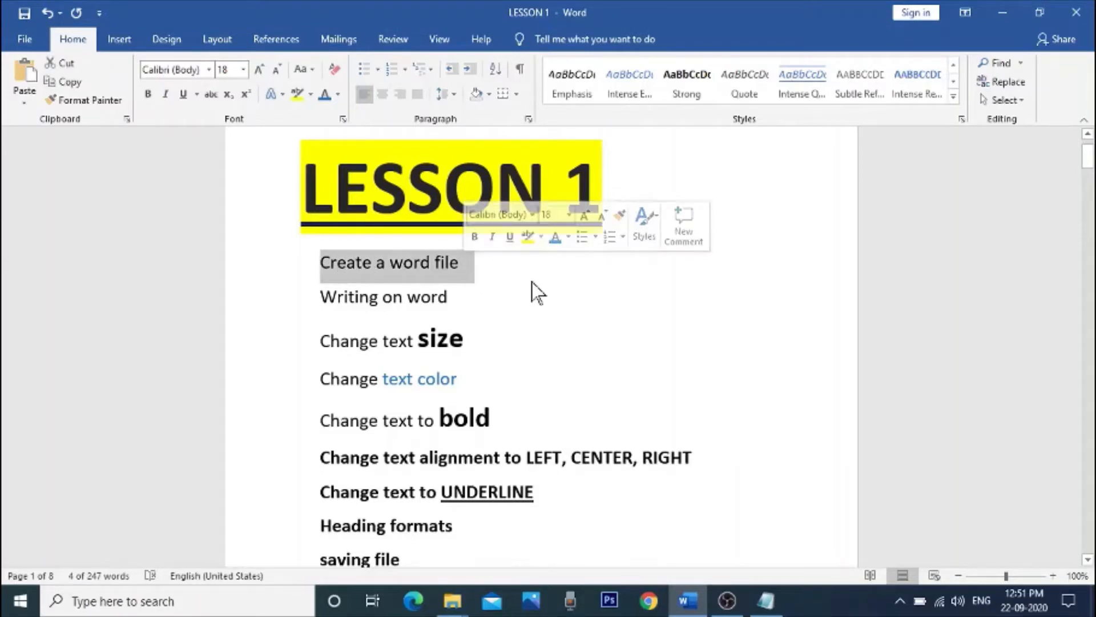
{"action": "left_click", "coordinate": [422, 276]}
{"action": "left_click_drag", "start_coordinate": [323, 263], "coordinate": [490, 260]}
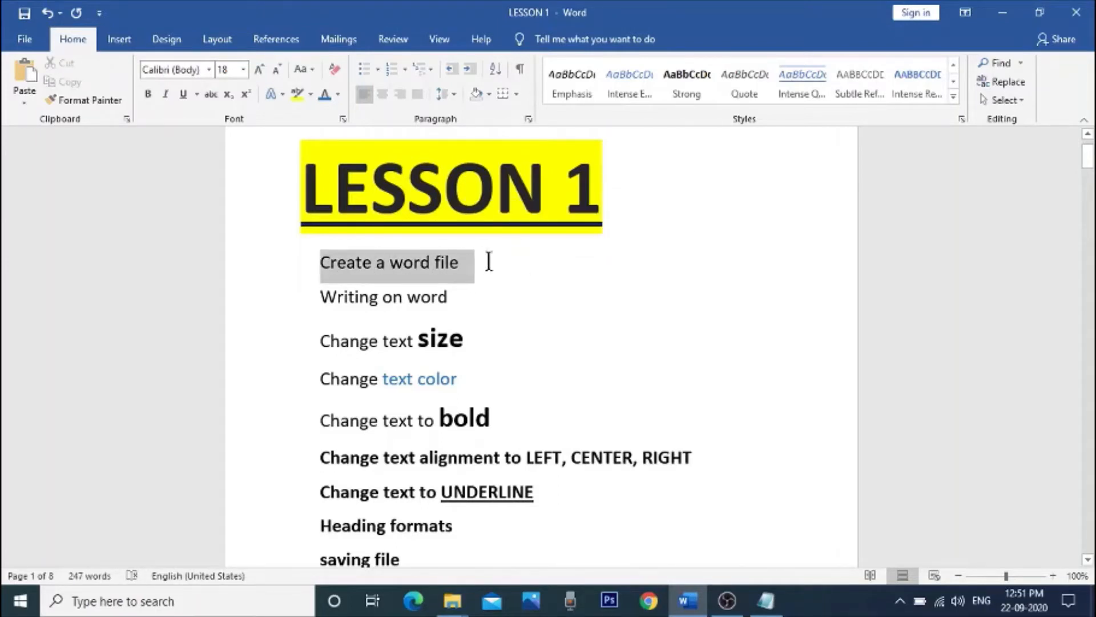
{"action": "left_click", "coordinate": [311, 95]}
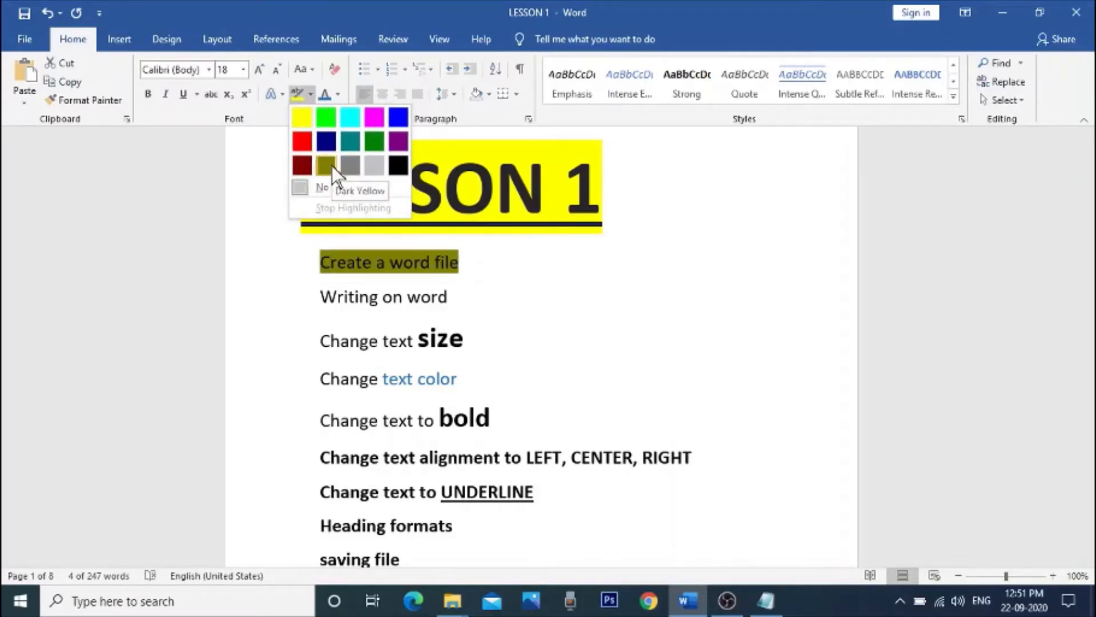
{"action": "left_click", "coordinate": [334, 122]}
{"action": "left_click", "coordinate": [552, 304]}
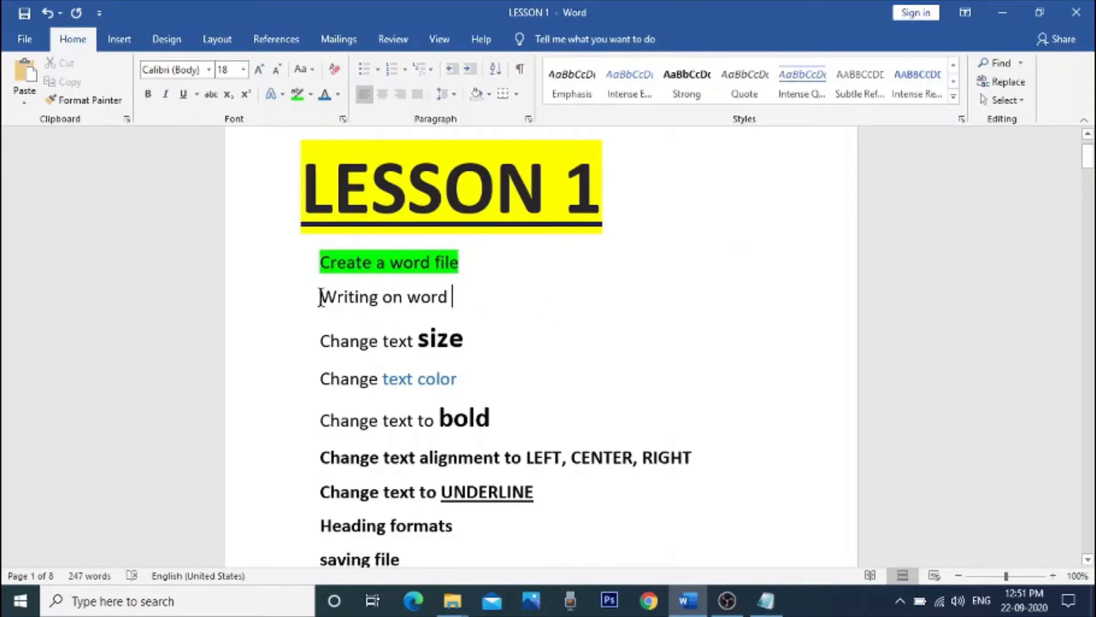
Step: Apply the same green highlight to the lines "Writing on word" and "Change text size"
{"action": "left_click_drag", "start_coordinate": [320, 297], "coordinate": [452, 297]}
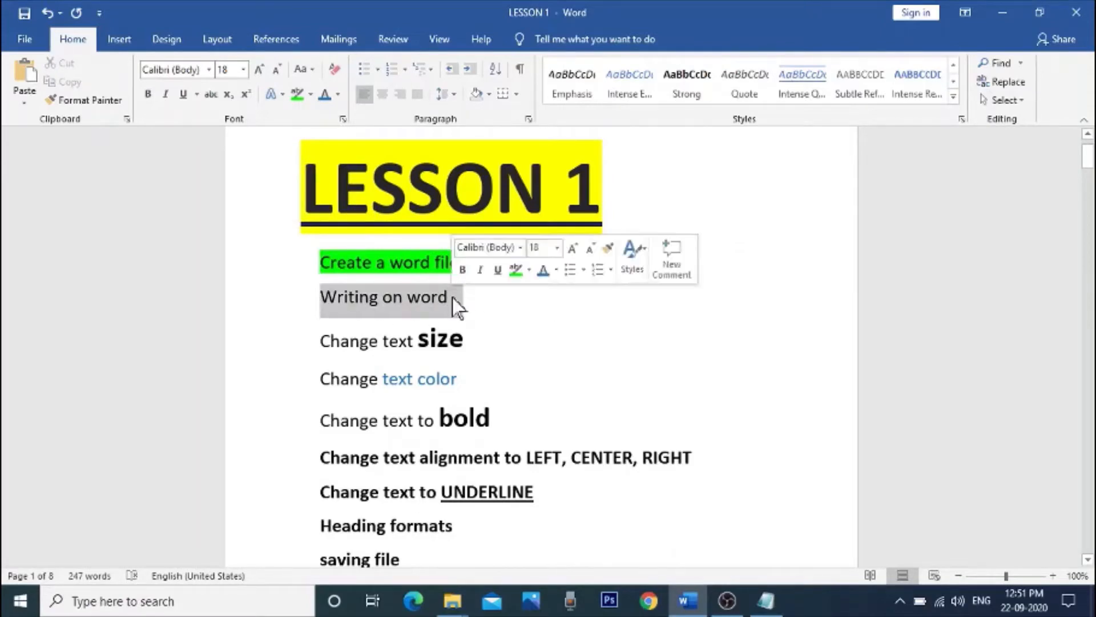
{"action": "left_click", "coordinate": [299, 94]}
{"action": "left_click", "coordinate": [533, 326]}
{"action": "scroll", "coordinate": [534, 328], "scroll_direction": "down", "scroll_amount": 1}
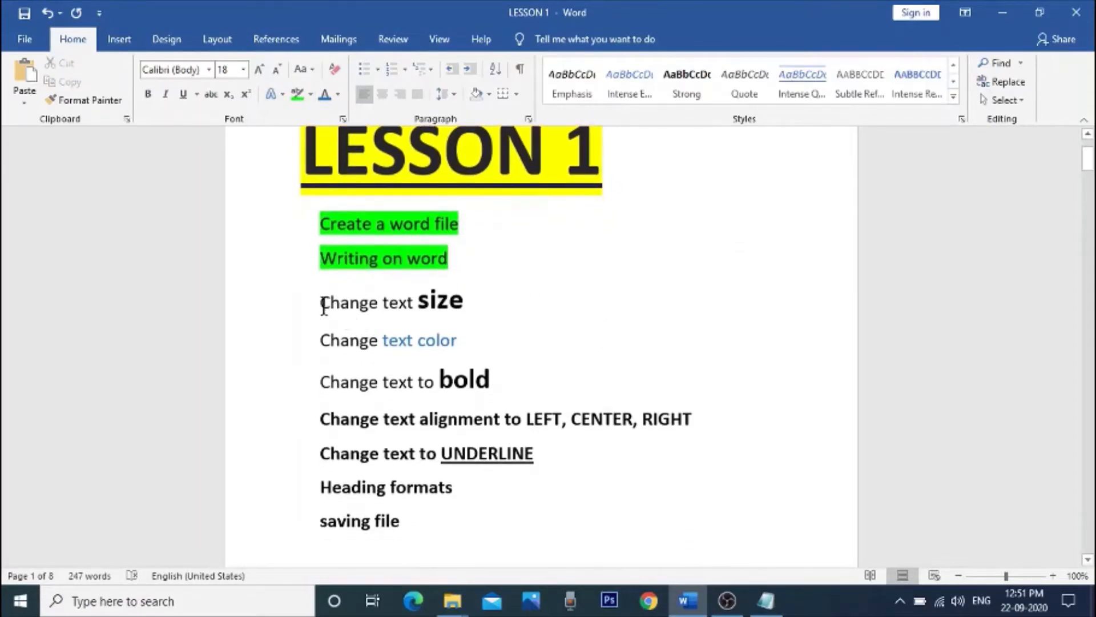
{"action": "left_click_drag", "start_coordinate": [324, 307], "coordinate": [479, 317]}
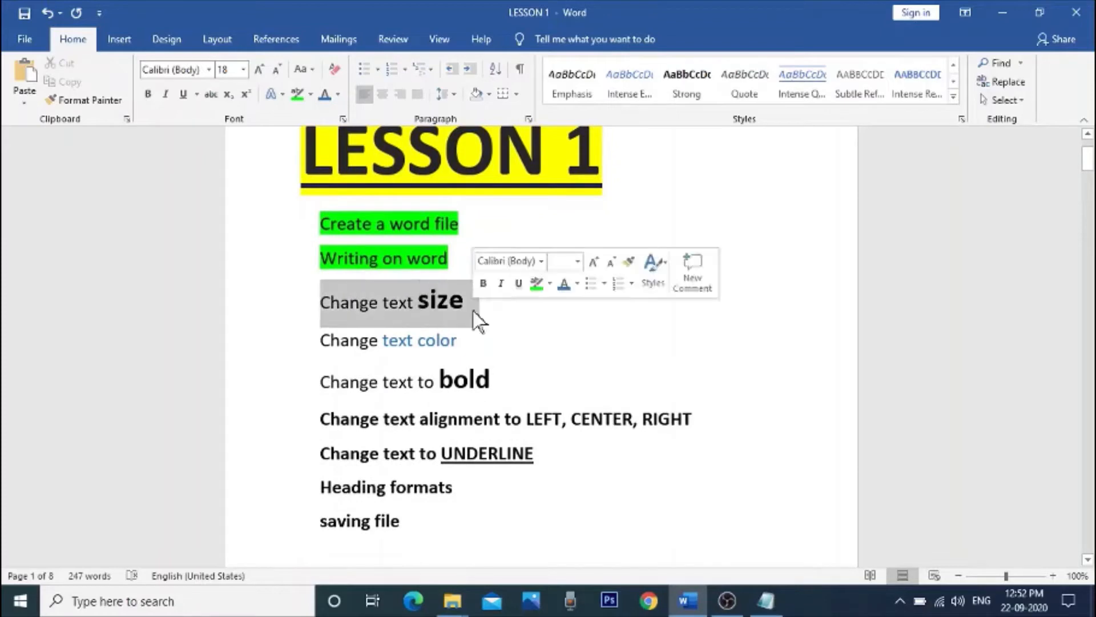
{"action": "left_click", "coordinate": [300, 94]}
{"action": "left_click", "coordinate": [436, 374]}
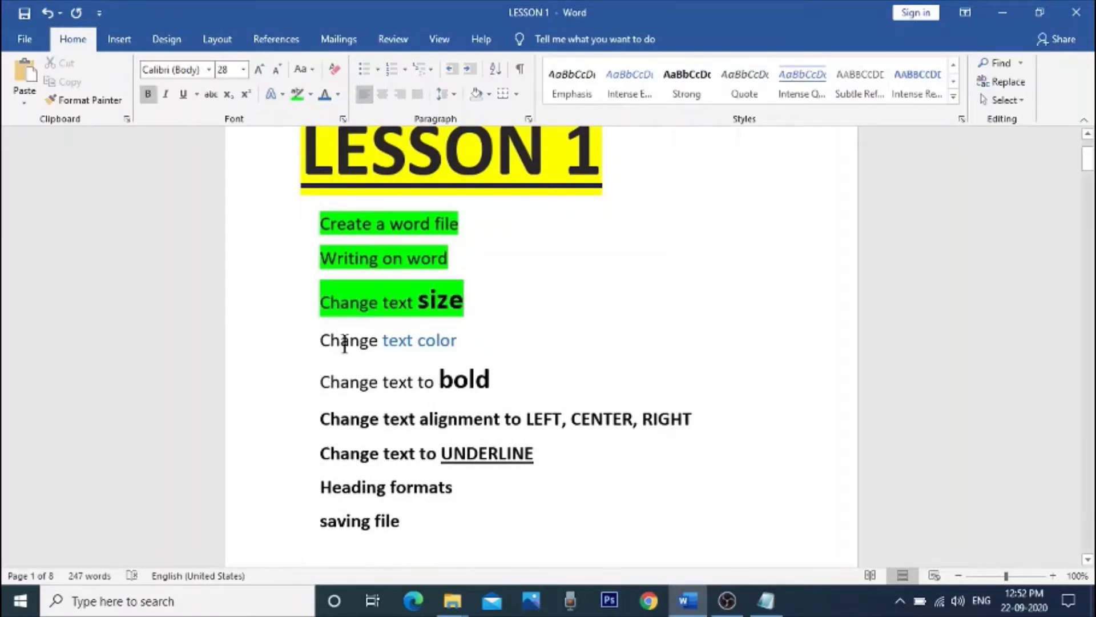
Step: Highlight the lines "Change text color" and "Change text to bold" in green
{"action": "left_click_drag", "start_coordinate": [345, 345], "coordinate": [470, 340]}
{"action": "left_click", "coordinate": [297, 92]}
{"action": "left_click", "coordinate": [512, 343]}
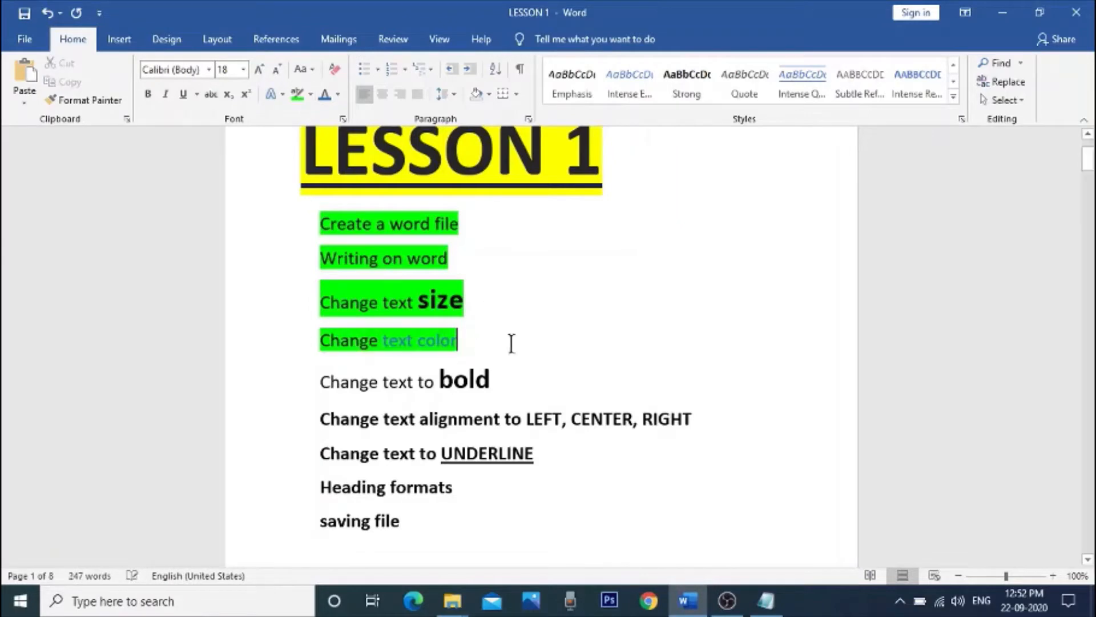
{"action": "left_click_drag", "start_coordinate": [337, 387], "coordinate": [493, 384]}
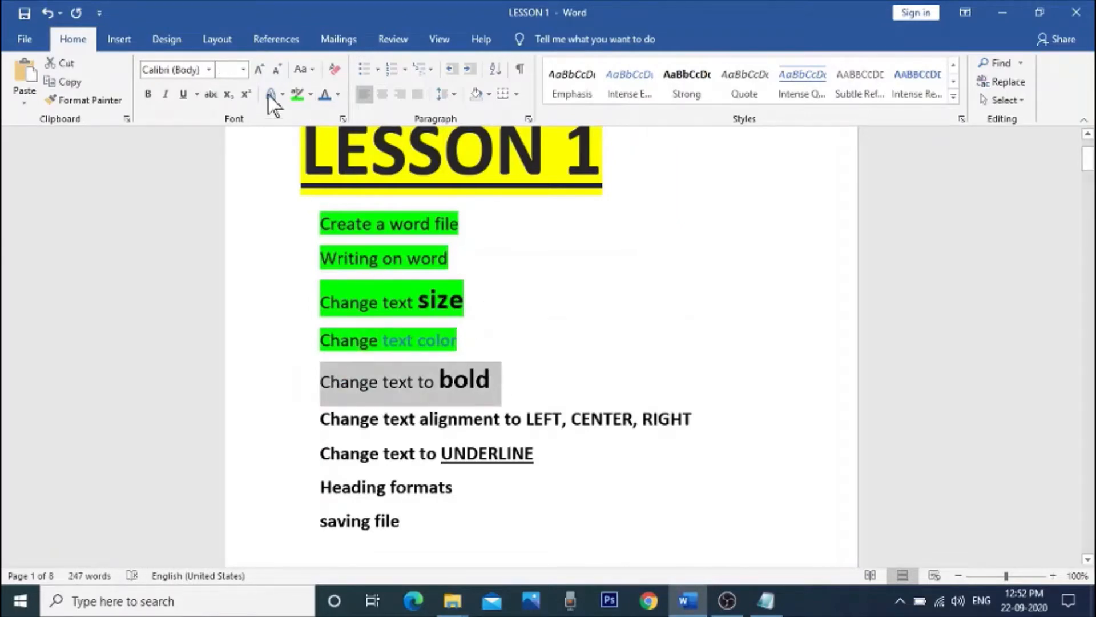
{"action": "left_click", "coordinate": [298, 93]}
{"action": "left_click", "coordinate": [607, 357]}
Step: Highlight the text alignment line and the "Change text to UNDERLINE" line in green
{"action": "scroll", "coordinate": [607, 357], "scroll_direction": "down", "scroll_amount": 1}
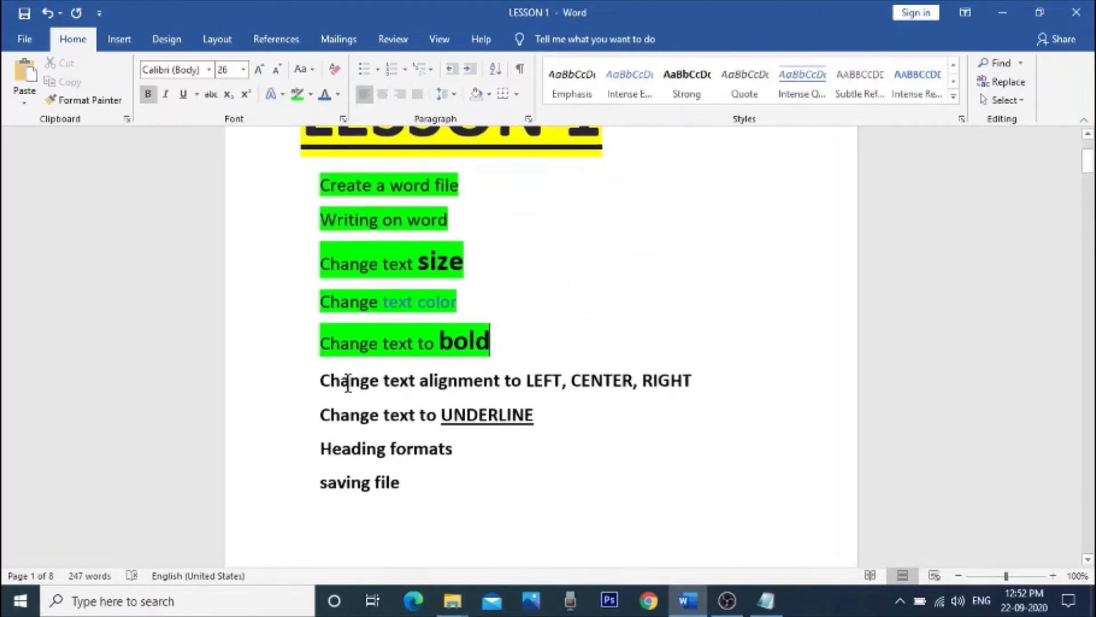
{"action": "left_click_drag", "start_coordinate": [323, 382], "coordinate": [695, 384]}
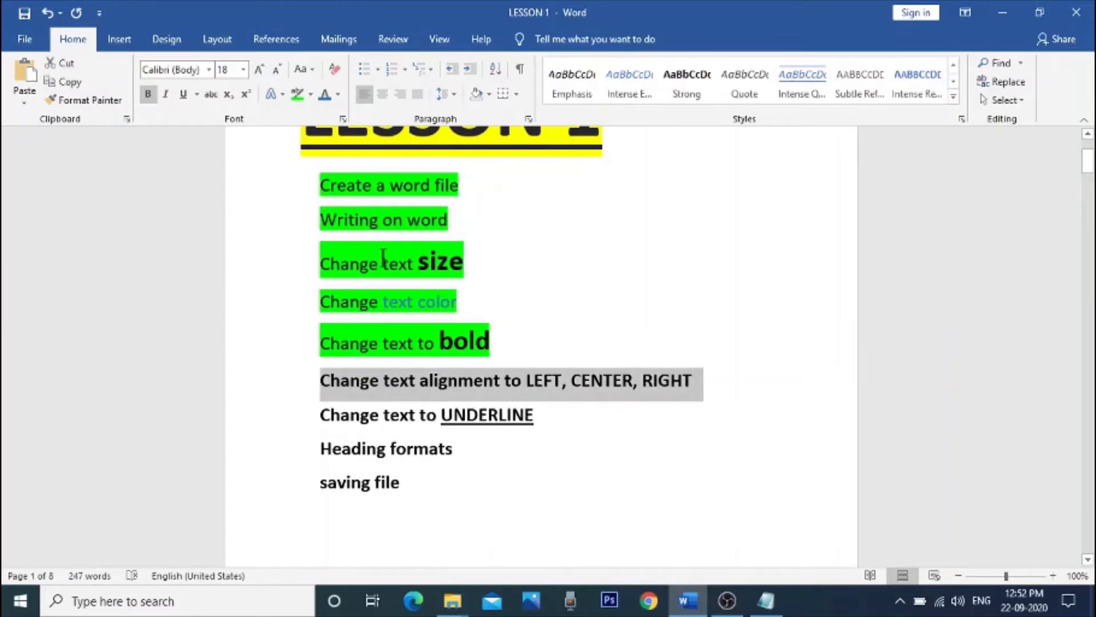
{"action": "left_click", "coordinate": [297, 95]}
{"action": "left_click", "coordinate": [681, 332]}
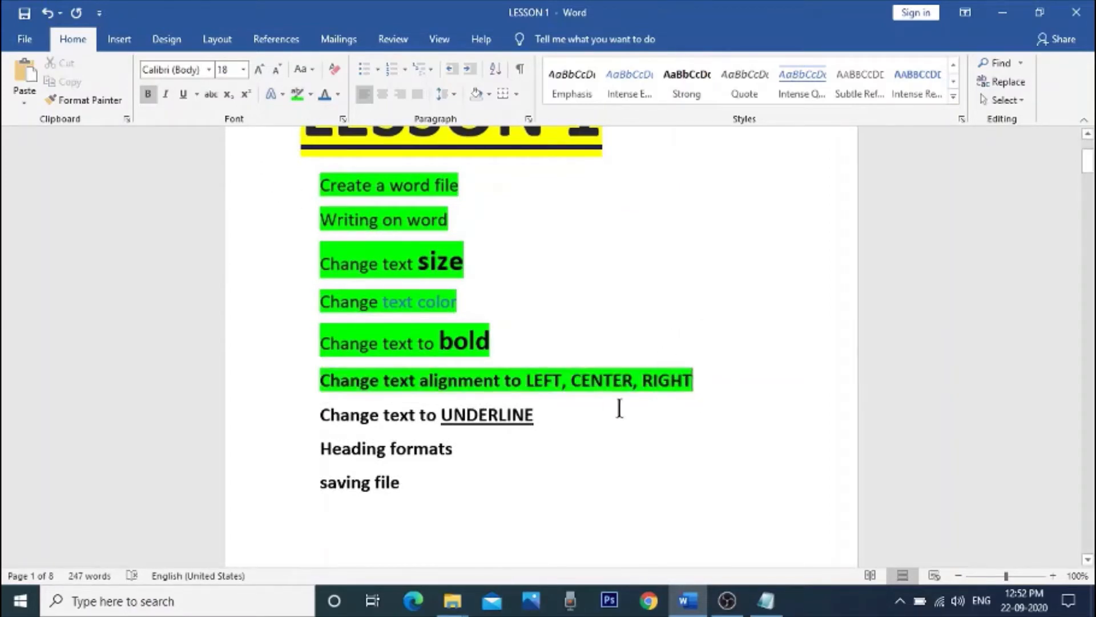
{"action": "left_click_drag", "start_coordinate": [323, 421], "coordinate": [543, 424]}
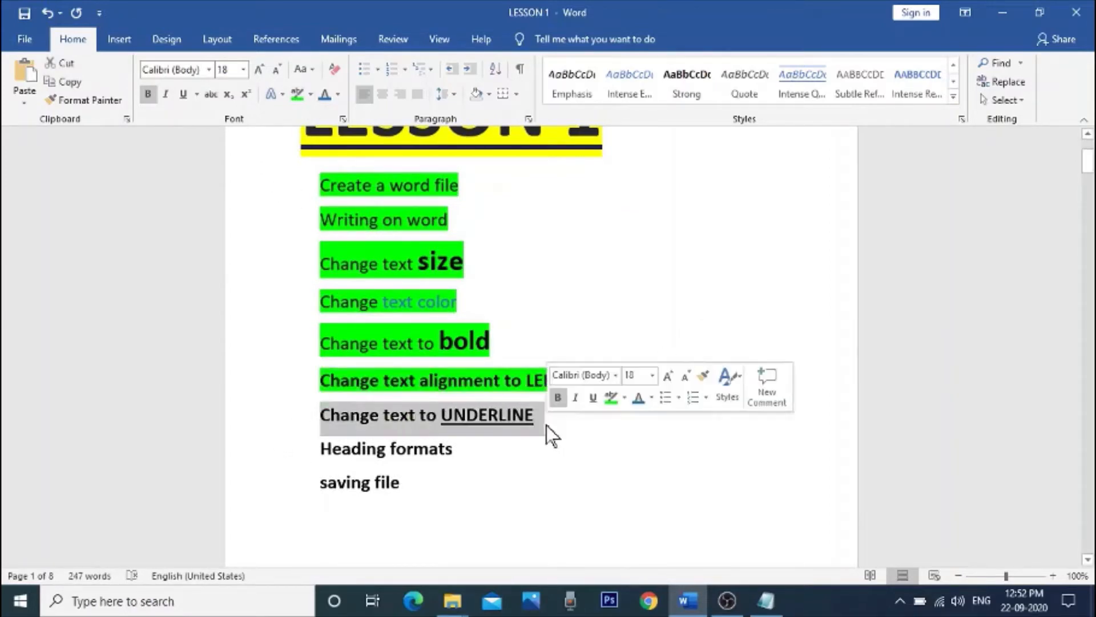
{"action": "left_click", "coordinate": [303, 97]}
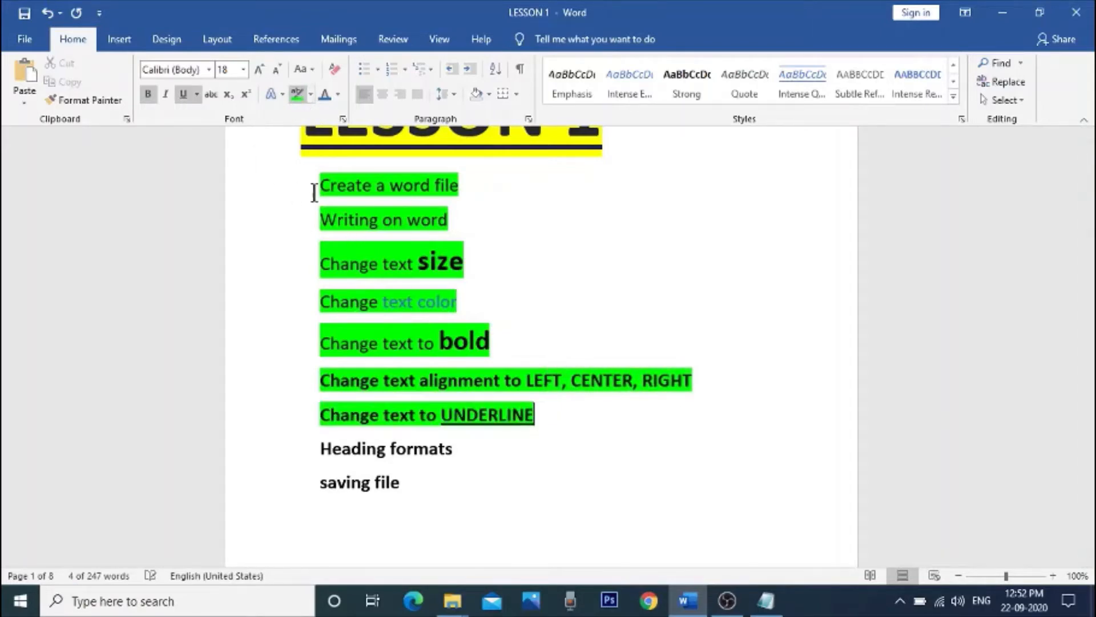
Step: Highlight the last two list lines, "Heading formats" and "saving file", in green
{"action": "left_click", "coordinate": [331, 451]}
{"action": "left_click_drag", "start_coordinate": [322, 451], "coordinate": [466, 449]}
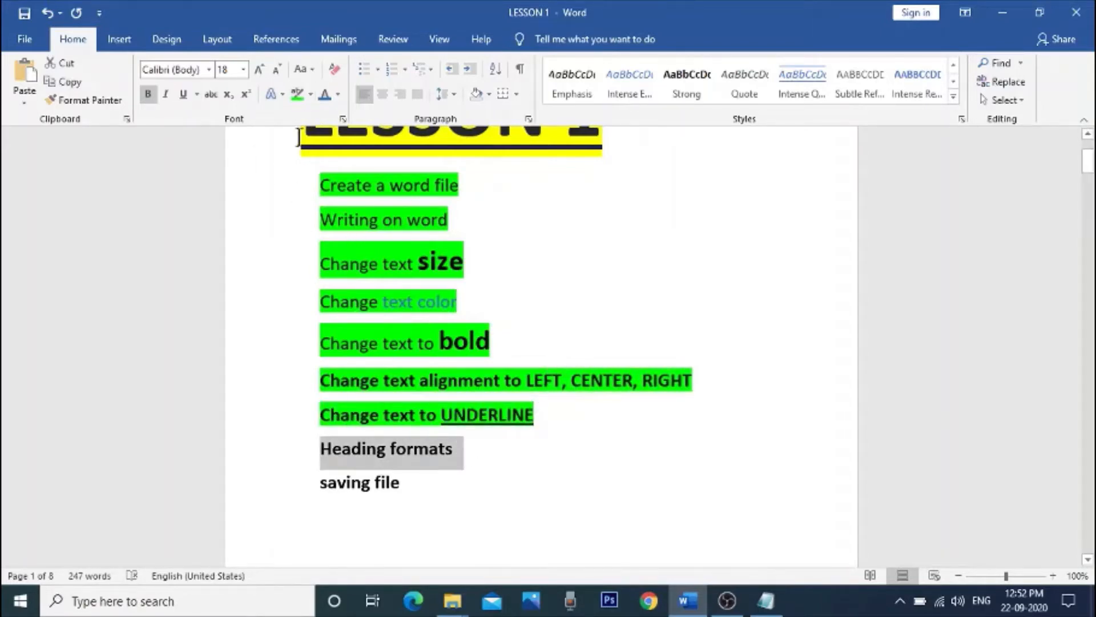
{"action": "left_click", "coordinate": [297, 95]}
{"action": "left_click", "coordinate": [318, 502]}
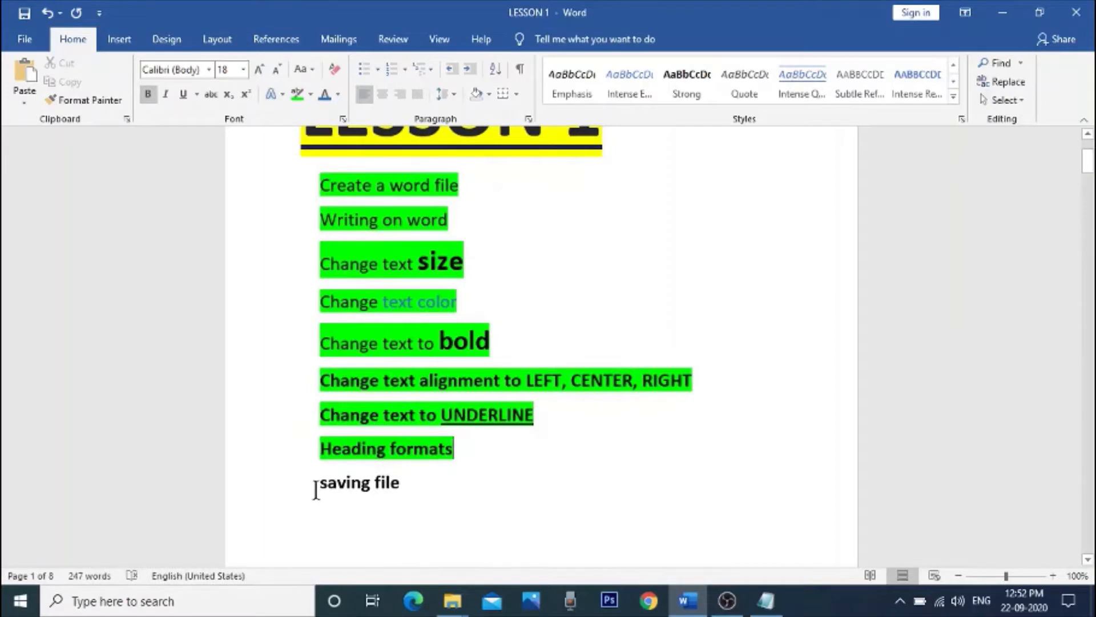
{"action": "left_click_drag", "start_coordinate": [316, 490], "coordinate": [423, 485]}
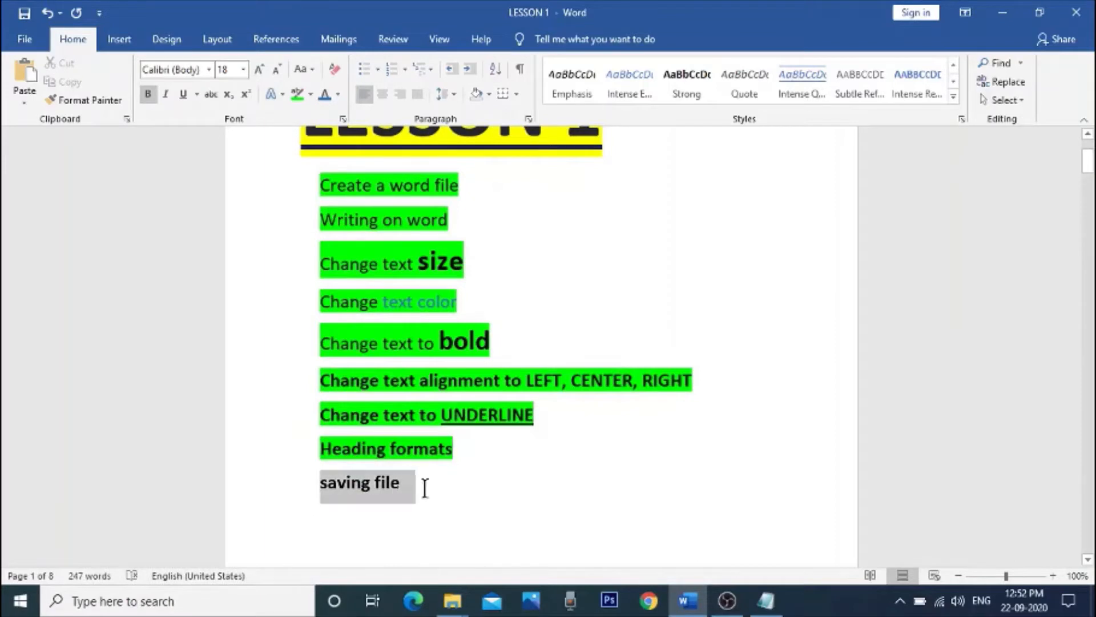
{"action": "left_click", "coordinate": [299, 97]}
{"action": "left_click", "coordinate": [824, 449]}
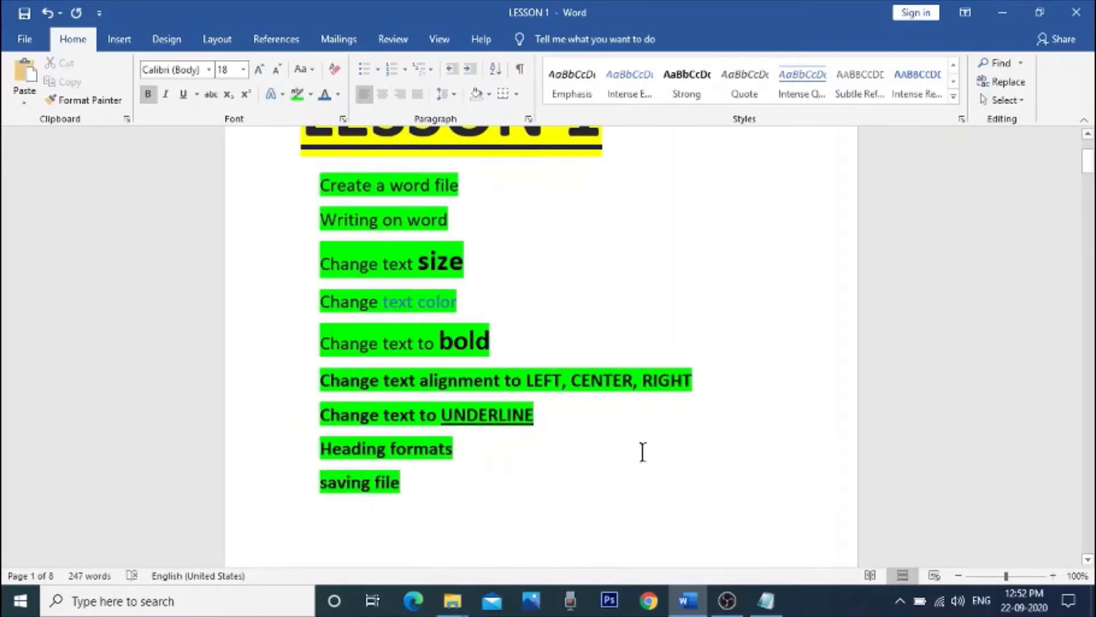
Step: Try to clear the green highlight from all list lines by reapplying the current highlight color
{"action": "scroll", "coordinate": [642, 453], "scroll_direction": "up", "scroll_amount": 1}
{"action": "scroll", "coordinate": [642, 453], "scroll_direction": "down", "scroll_amount": 1}
{"action": "scroll", "coordinate": [602, 422], "scroll_direction": "up", "scroll_amount": 1}
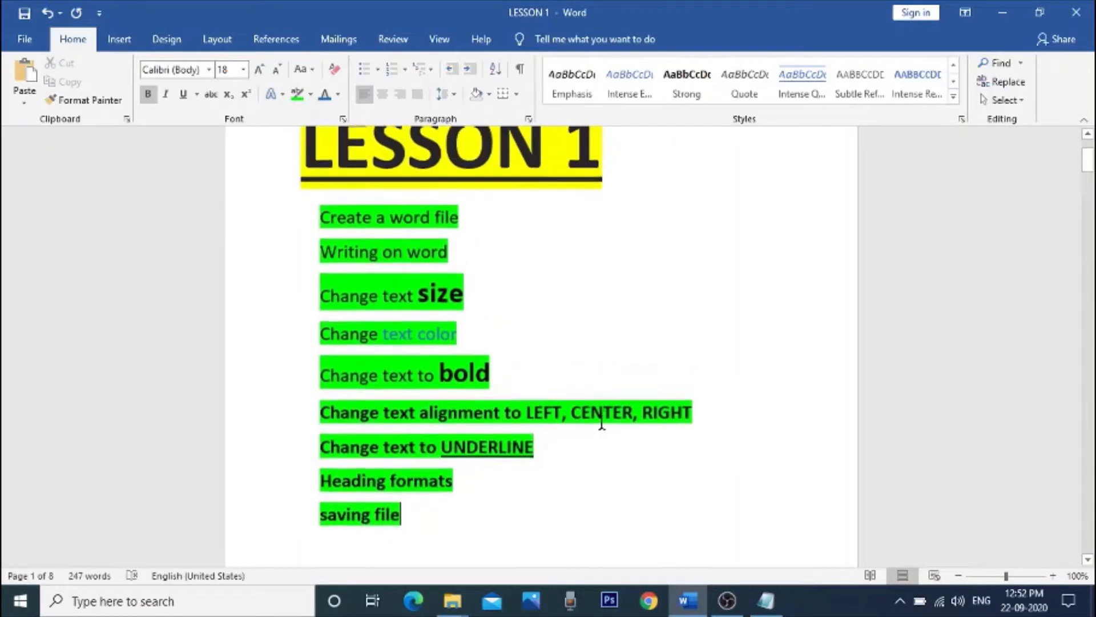
{"action": "scroll", "coordinate": [602, 423], "scroll_direction": "up", "scroll_amount": 1}
{"action": "left_click_drag", "start_coordinate": [320, 223], "coordinate": [482, 521]}
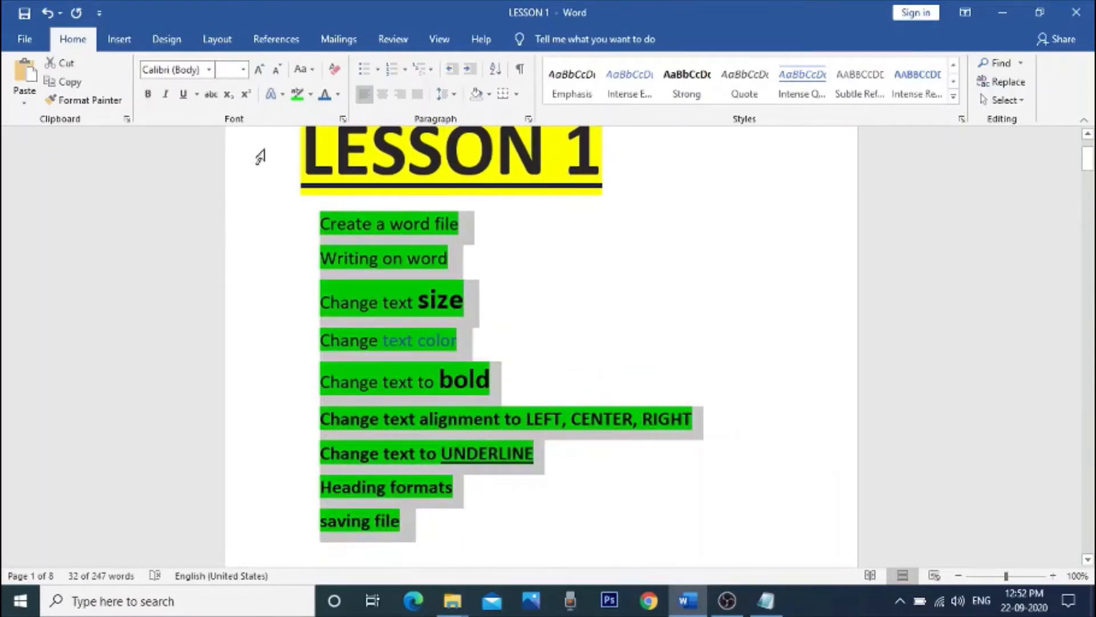
{"action": "left_click", "coordinate": [297, 95]}
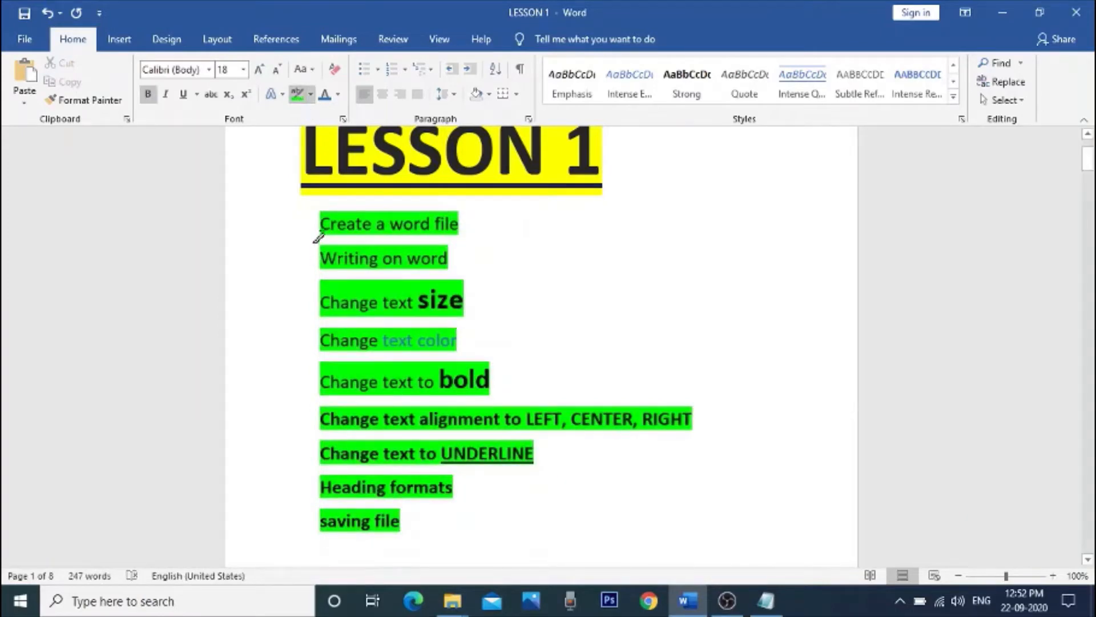
{"action": "left_click", "coordinate": [309, 94]}
{"action": "left_click", "coordinate": [811, 151]}
{"action": "left_click", "coordinate": [298, 97]}
Step: Remove the highlight from every line from "Create a word file" to "saving file" by setting it to No Color
{"action": "left_click_drag", "start_coordinate": [322, 218], "coordinate": [437, 528]}
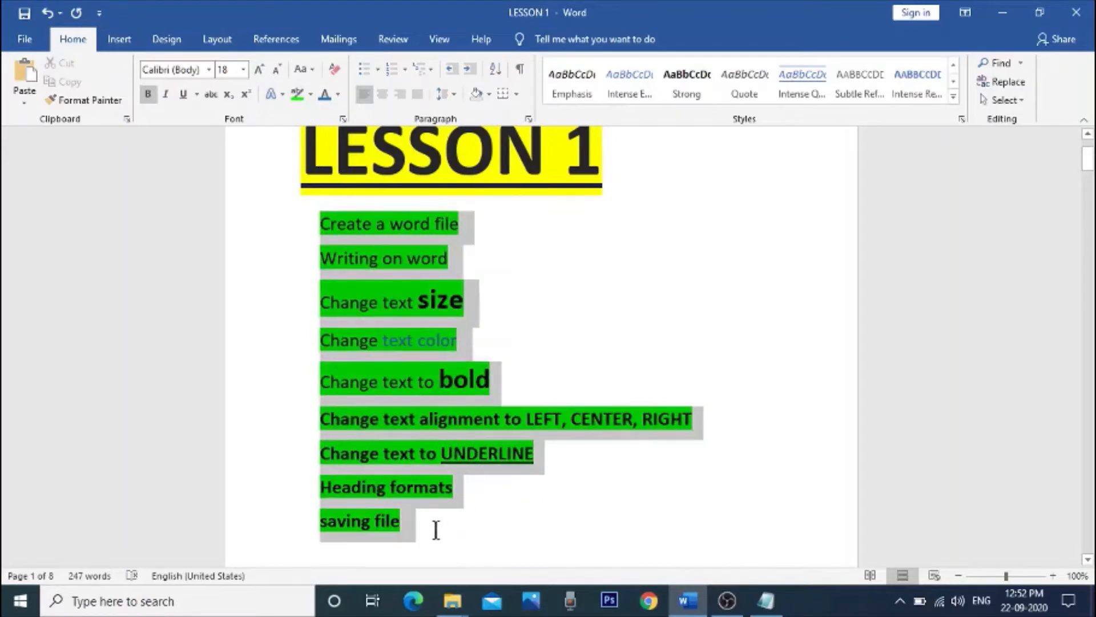
{"action": "left_click", "coordinate": [311, 93]}
{"action": "left_click", "coordinate": [335, 186]}
{"action": "left_click", "coordinate": [564, 343]}
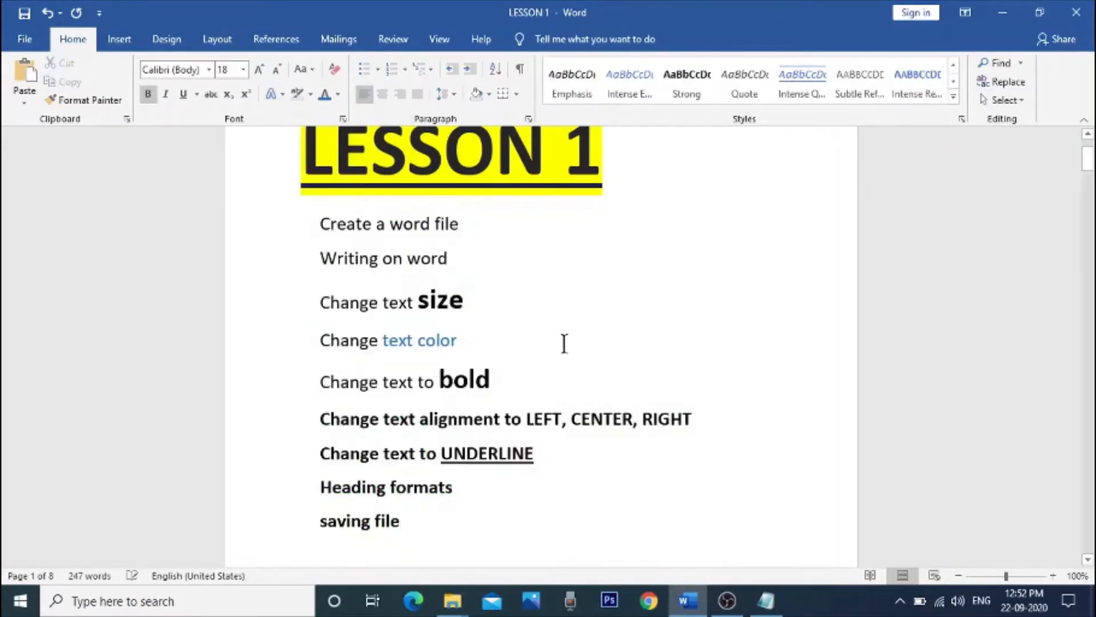
Step: Minimize the LESSON 1 document window
{"action": "left_click_drag", "start_coordinate": [321, 217], "coordinate": [460, 489]}
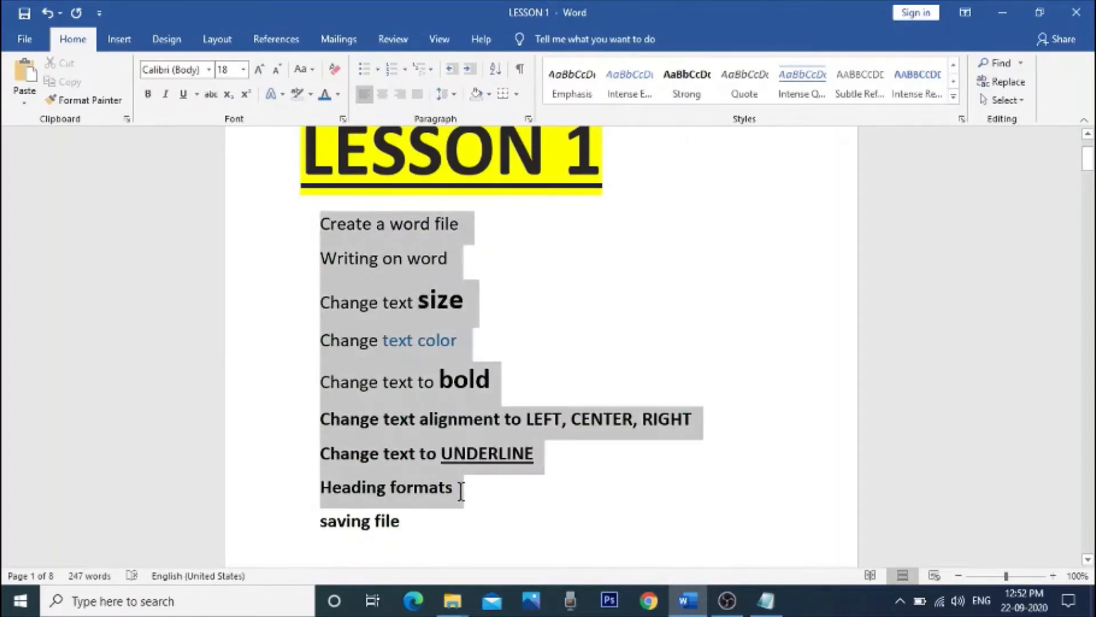
{"action": "left_click", "coordinate": [619, 343]}
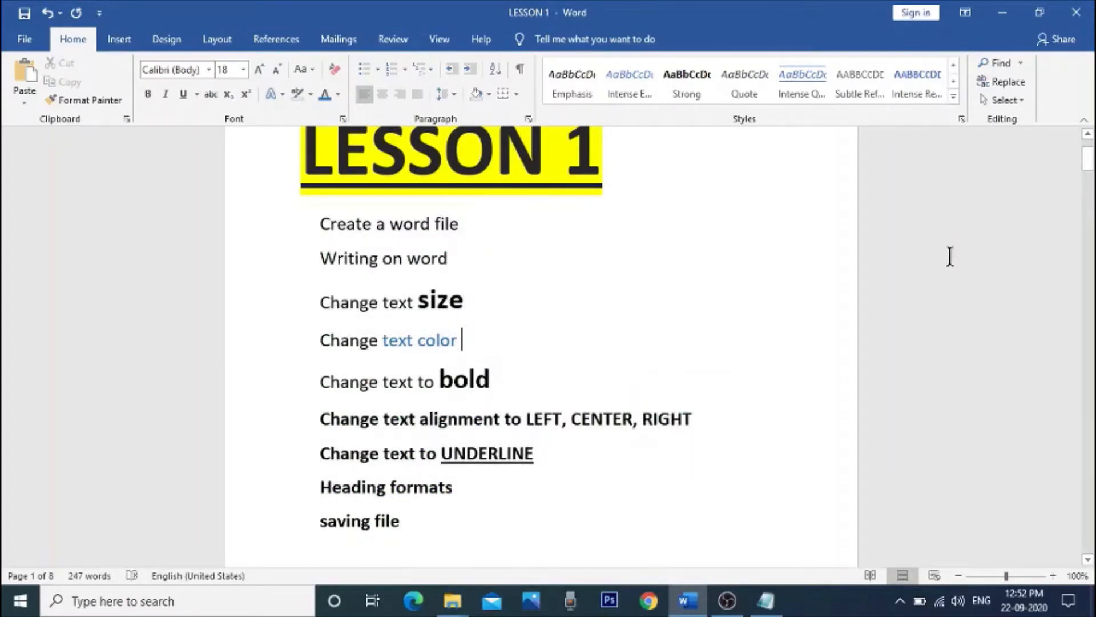
{"action": "left_click", "coordinate": [998, 5]}
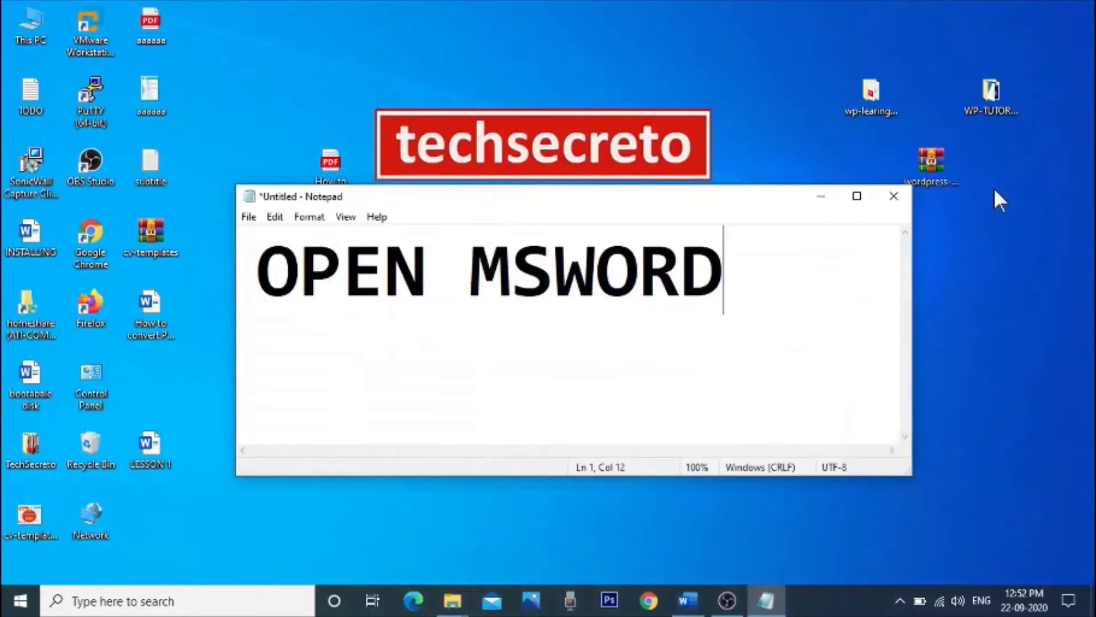
{"action": "left_click_drag", "start_coordinate": [252, 274], "coordinate": [714, 276]}
{"action": "left_click", "coordinate": [772, 303]}
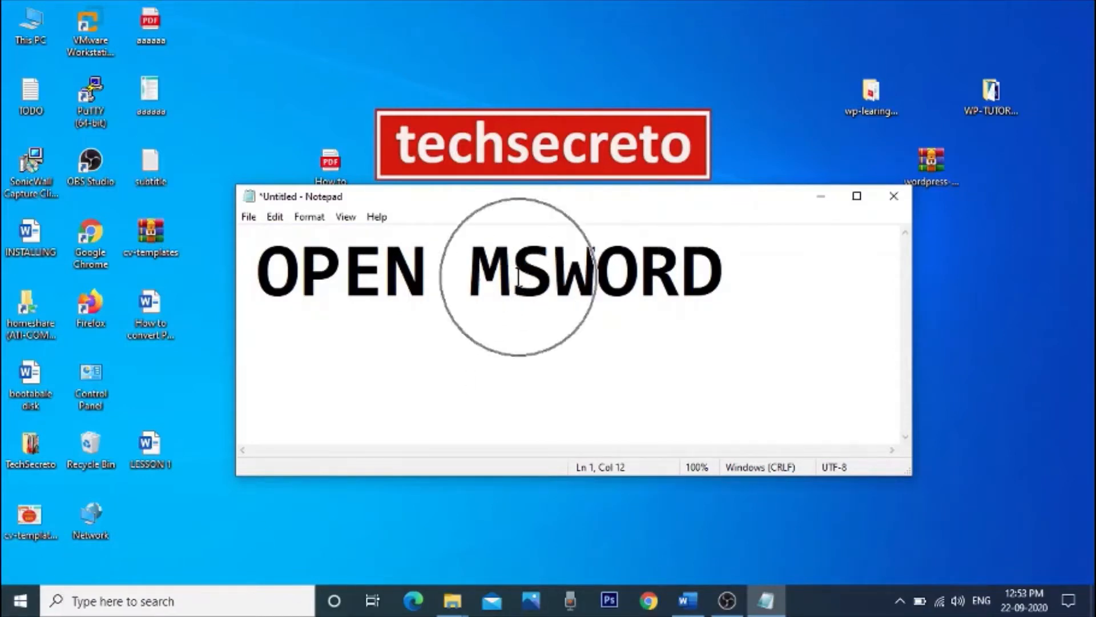
{"action": "double_click", "coordinate": [342, 290]}
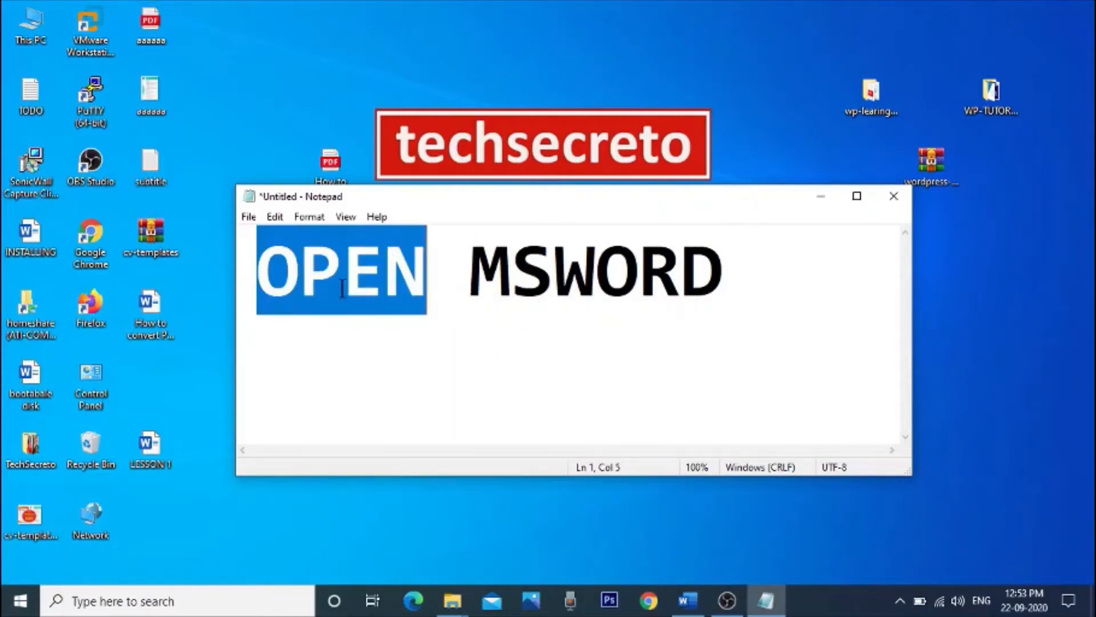
{"action": "left_click", "coordinate": [342, 366]}
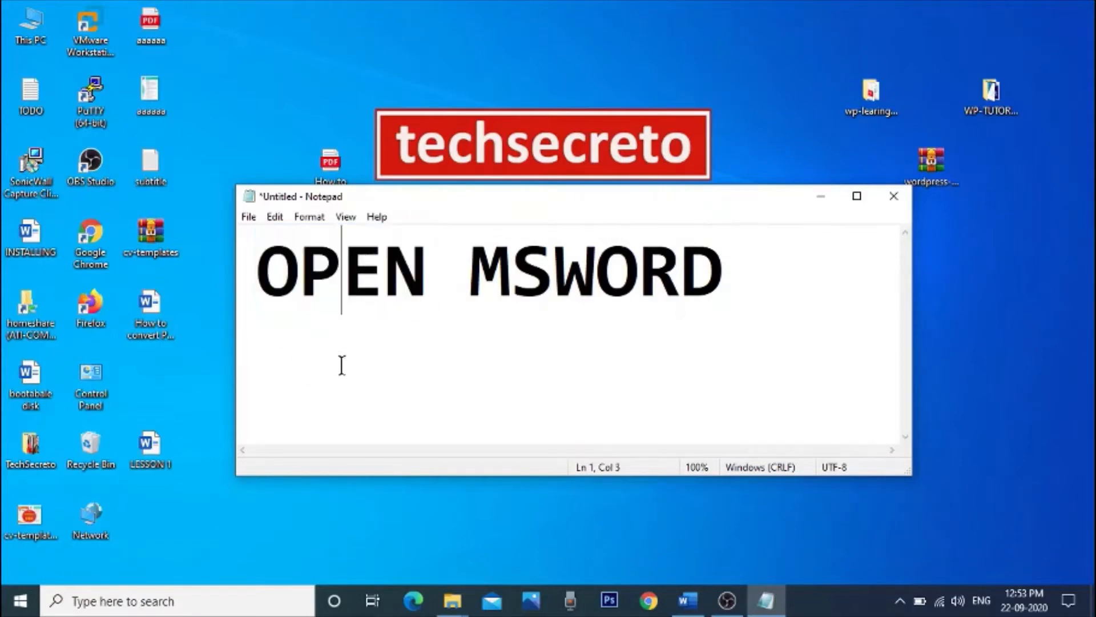
Step: Launch Microsoft Word from the Office app group in Windows and maximize its window
{"action": "left_click", "coordinate": [18, 601]}
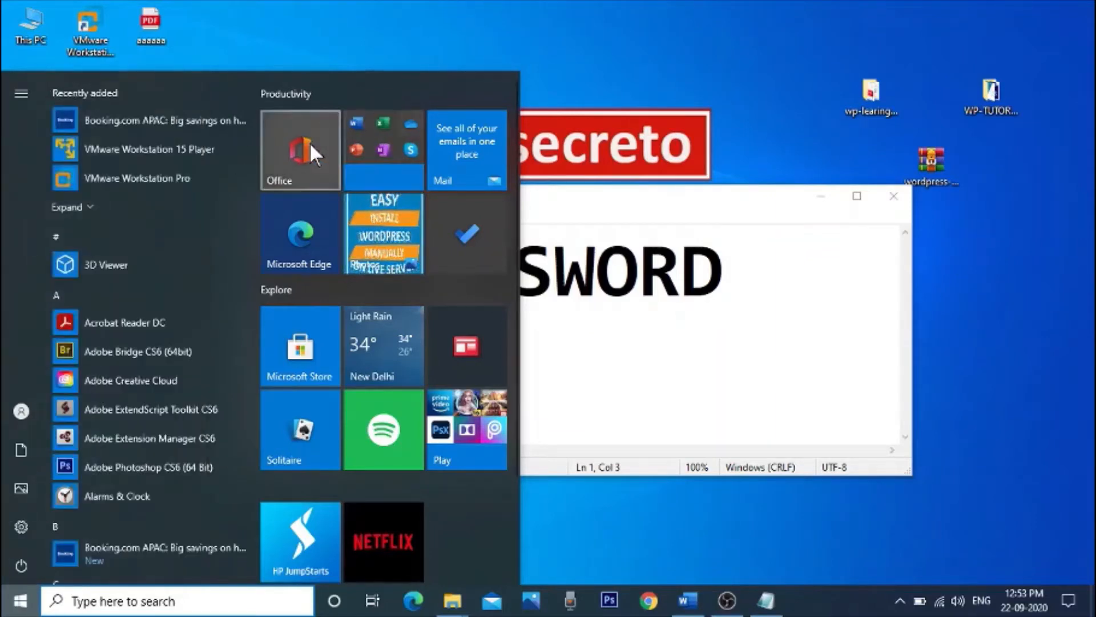
{"action": "left_click", "coordinate": [364, 134]}
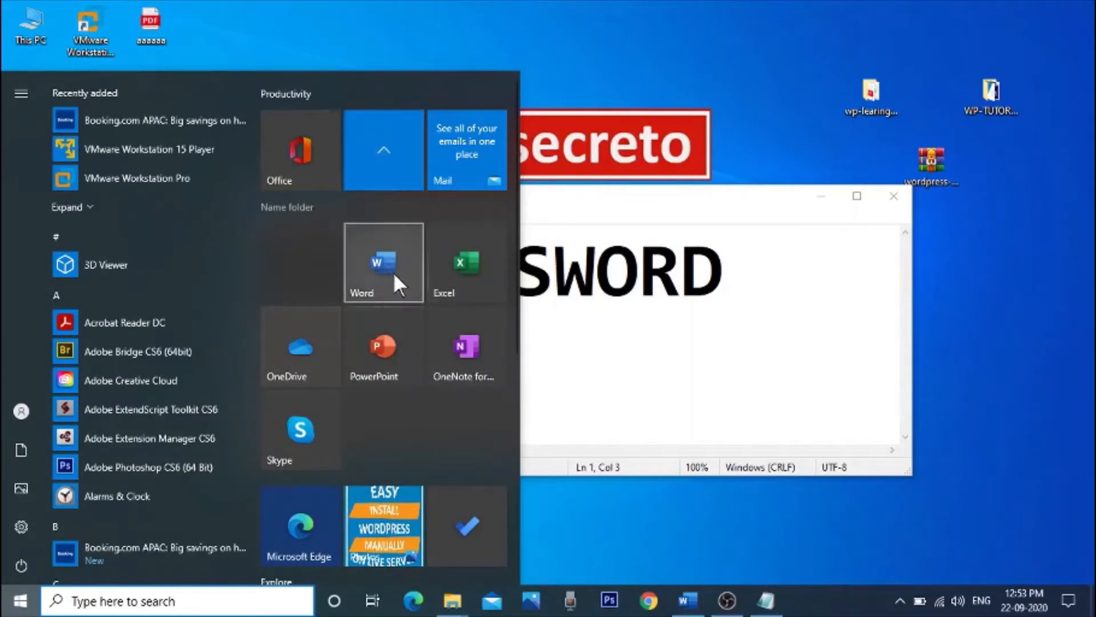
{"action": "left_click", "coordinate": [392, 284]}
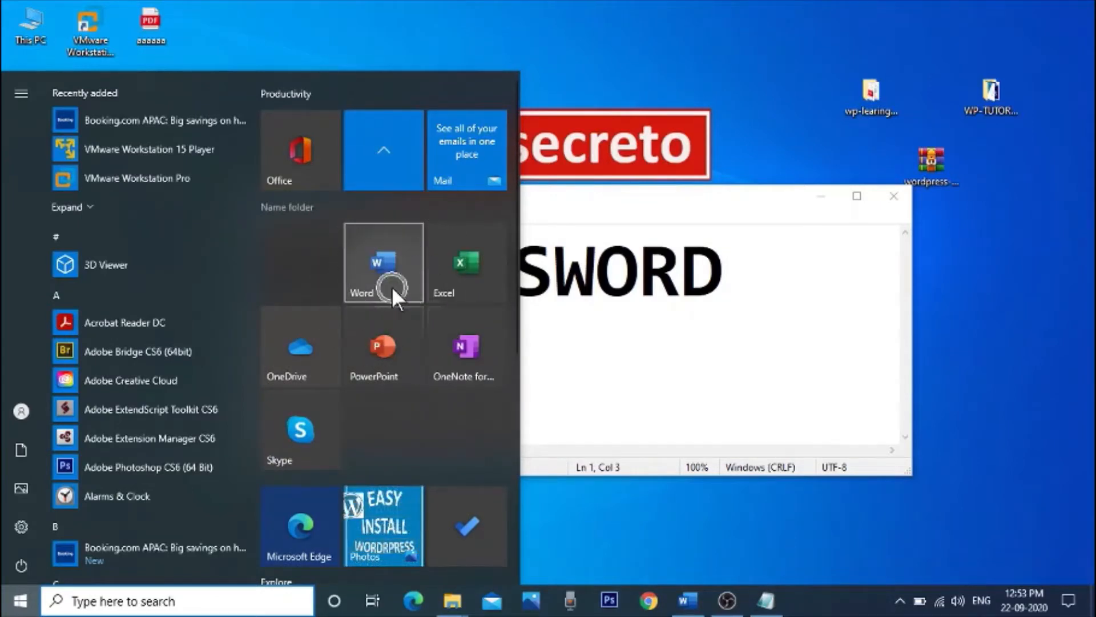
{"action": "key", "text": "ctrl"}
{"action": "key", "text": "ctrl"}
{"action": "key", "text": "ctrl"}
{"action": "key", "text": "ctrl"}
{"action": "key", "text": "ctrl"}
{"action": "key", "text": "ctrl"}
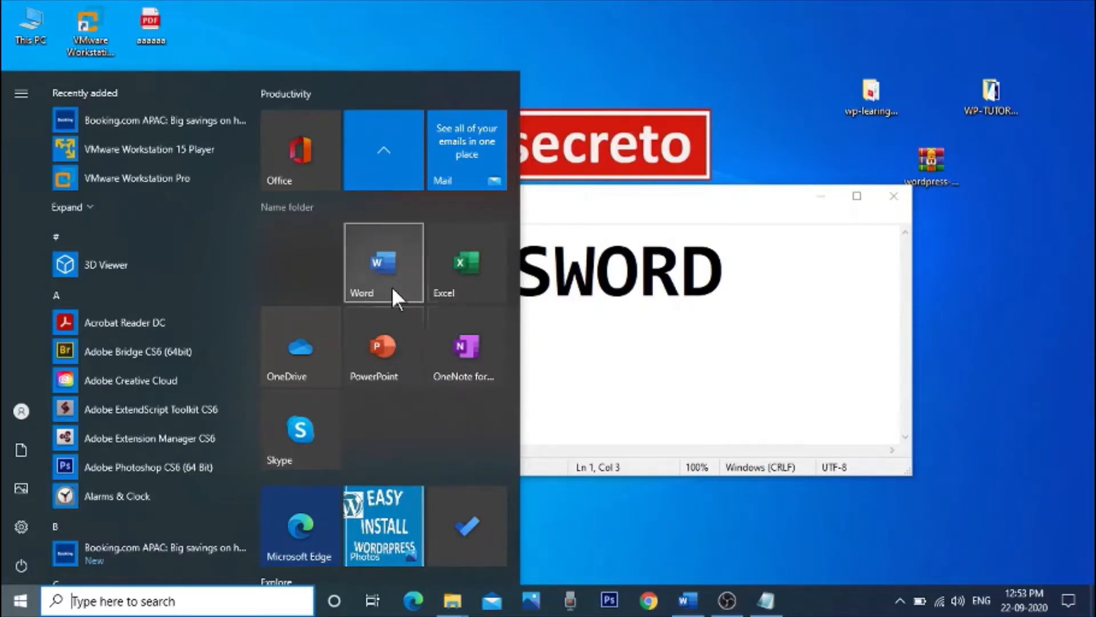
{"action": "left_click", "coordinate": [392, 286]}
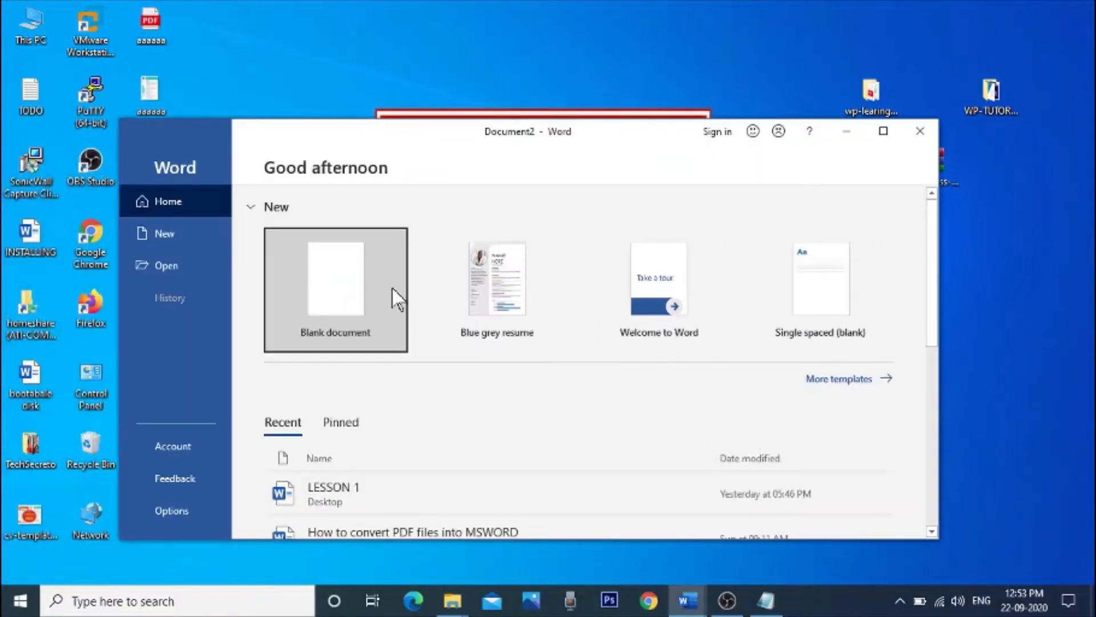
{"action": "left_click", "coordinate": [883, 130]}
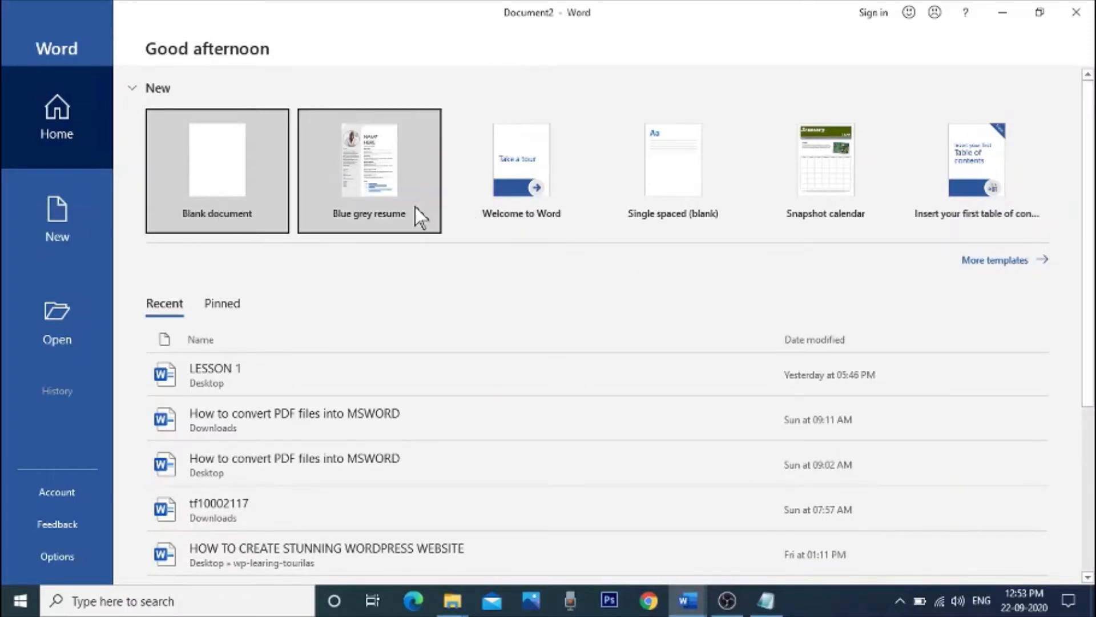
Step: Show more templates for new documents and look through the full range of available designs
{"action": "left_click", "coordinate": [1045, 262]}
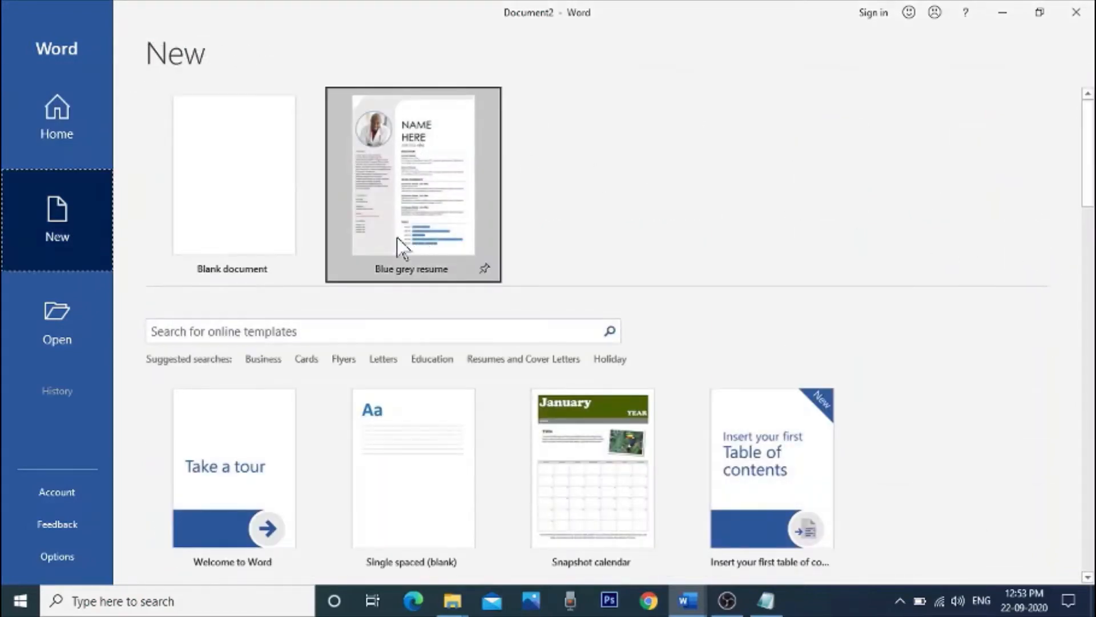
{"action": "scroll", "coordinate": [252, 240], "scroll_direction": "down", "scroll_amount": 5}
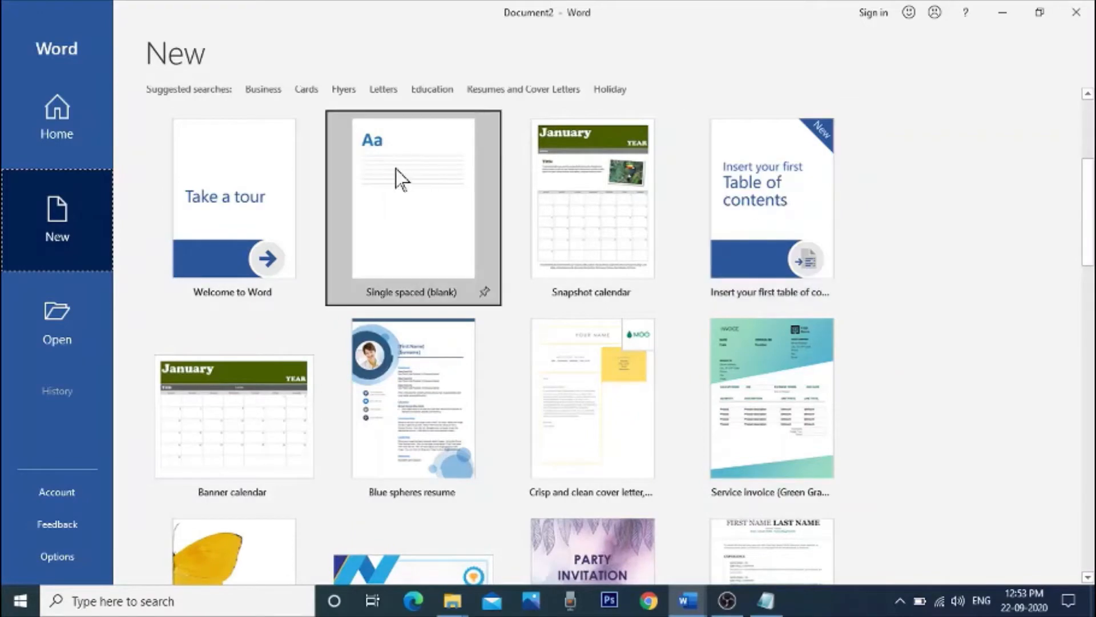
{"action": "scroll", "coordinate": [269, 228], "scroll_direction": "down", "scroll_amount": 5}
{"action": "scroll", "coordinate": [264, 230], "scroll_direction": "down", "scroll_amount": 3}
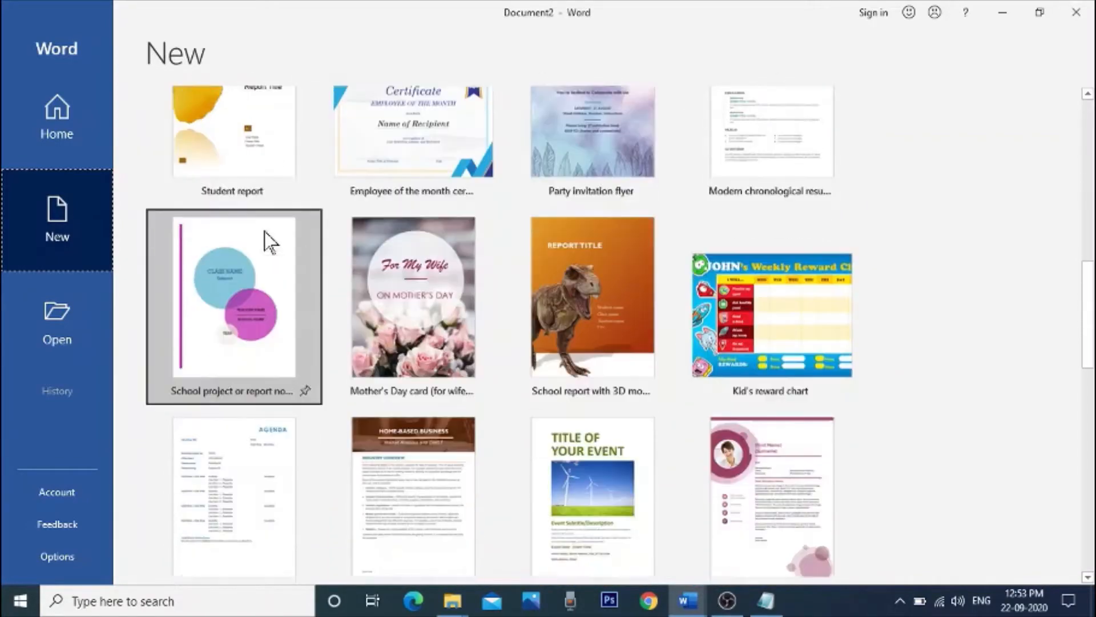
{"action": "scroll", "coordinate": [265, 232], "scroll_direction": "down", "scroll_amount": 5}
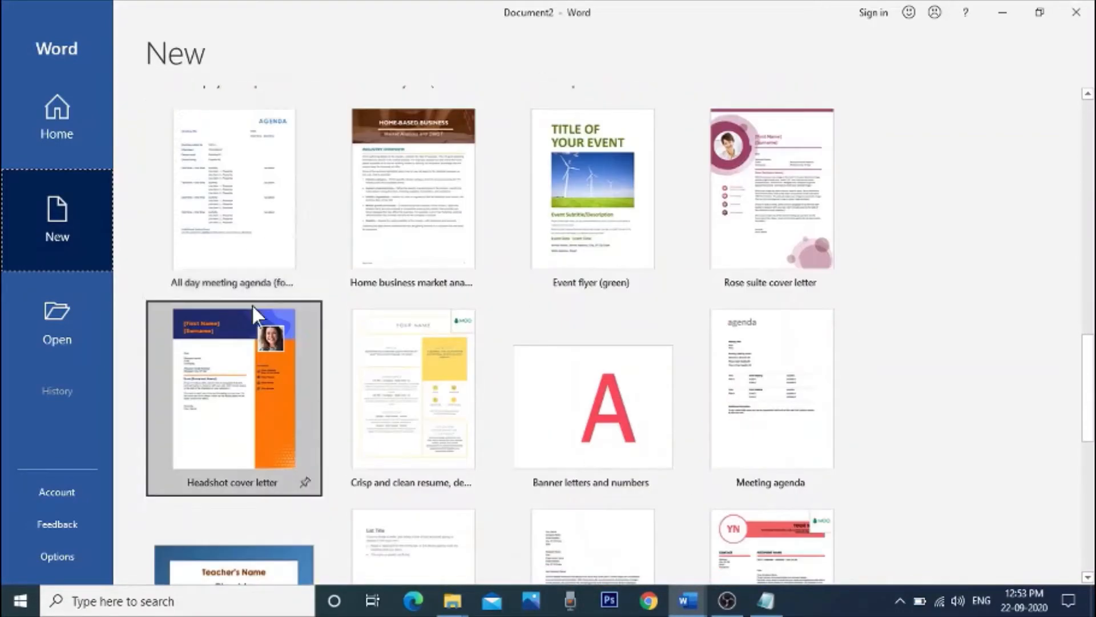
{"action": "scroll", "coordinate": [253, 307], "scroll_direction": "down", "scroll_amount": 2}
{"action": "scroll", "coordinate": [241, 271], "scroll_direction": "down", "scroll_amount": 4}
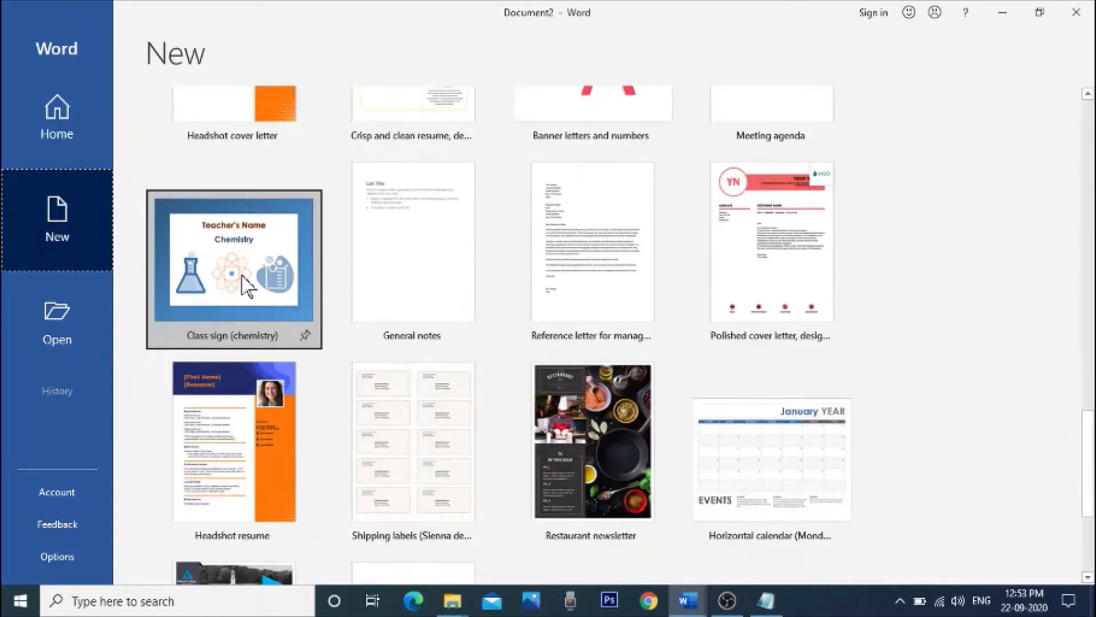
{"action": "scroll", "coordinate": [241, 273], "scroll_direction": "down", "scroll_amount": 4}
{"action": "scroll", "coordinate": [365, 291], "scroll_direction": "up", "scroll_amount": 7}
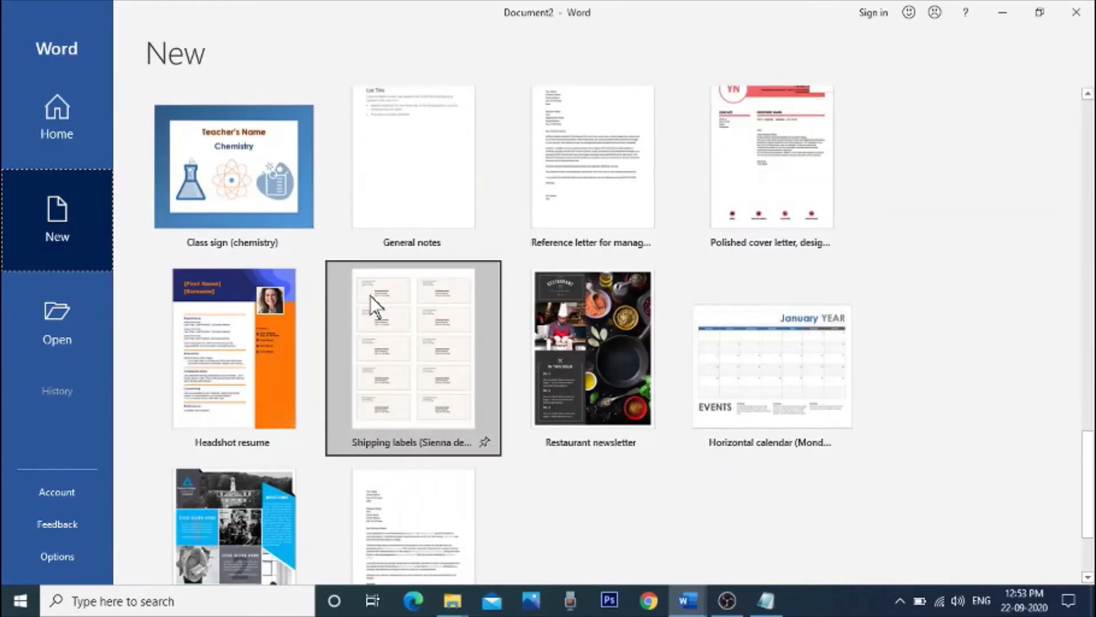
{"action": "scroll", "coordinate": [365, 286], "scroll_direction": "up", "scroll_amount": 5}
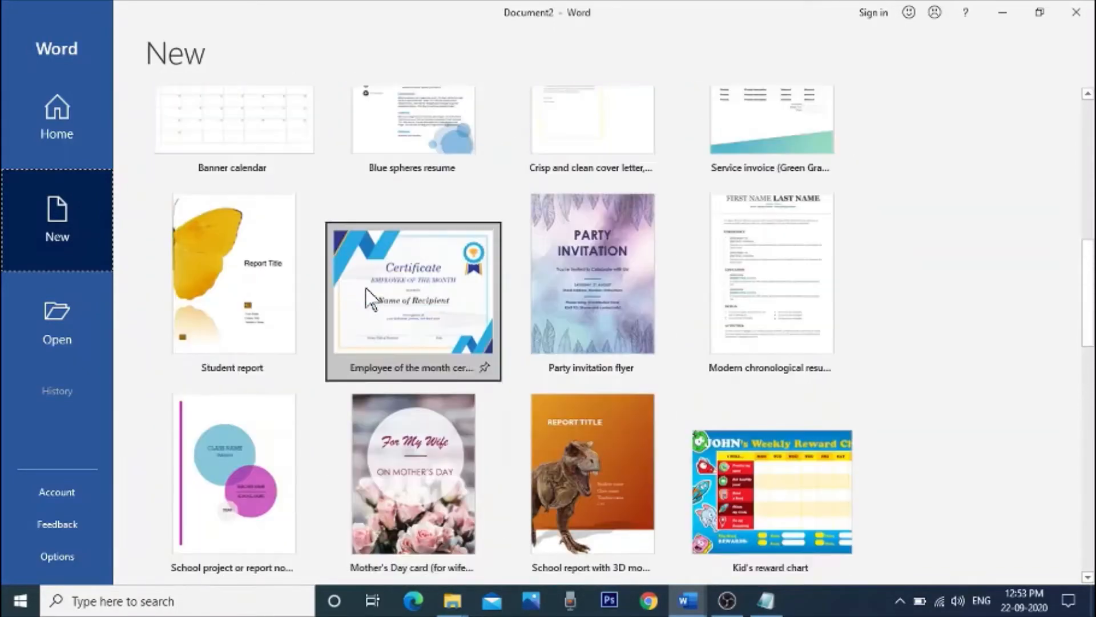
{"action": "scroll", "coordinate": [308, 264], "scroll_direction": "up", "scroll_amount": 7}
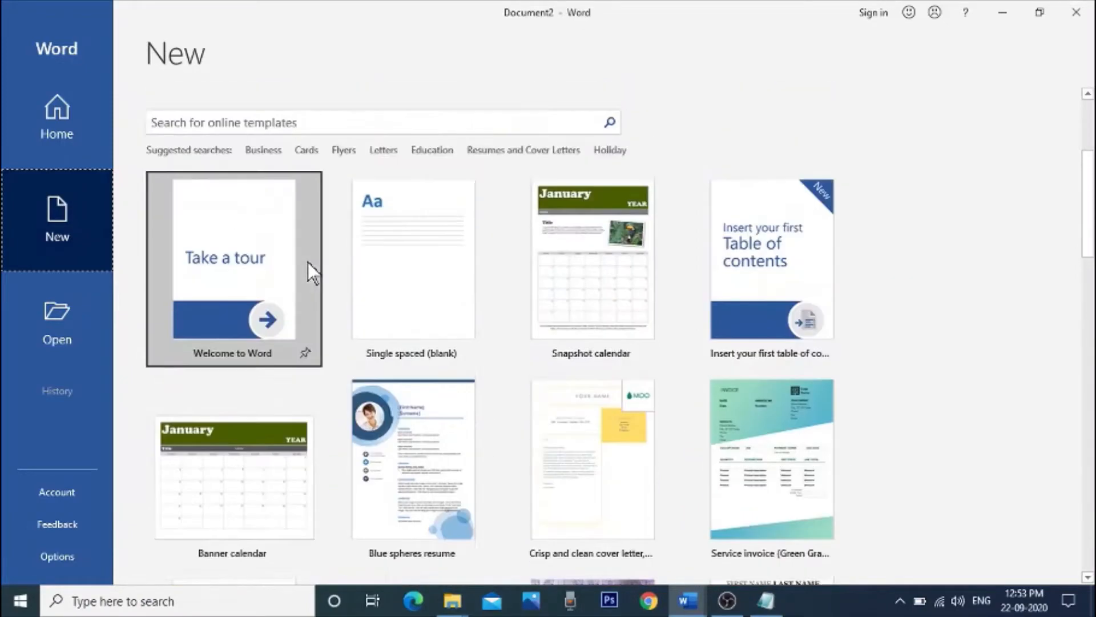
{"action": "scroll", "coordinate": [308, 262], "scroll_direction": "up", "scroll_amount": 3}
{"action": "scroll", "coordinate": [308, 262], "scroll_direction": "down", "scroll_amount": 3}
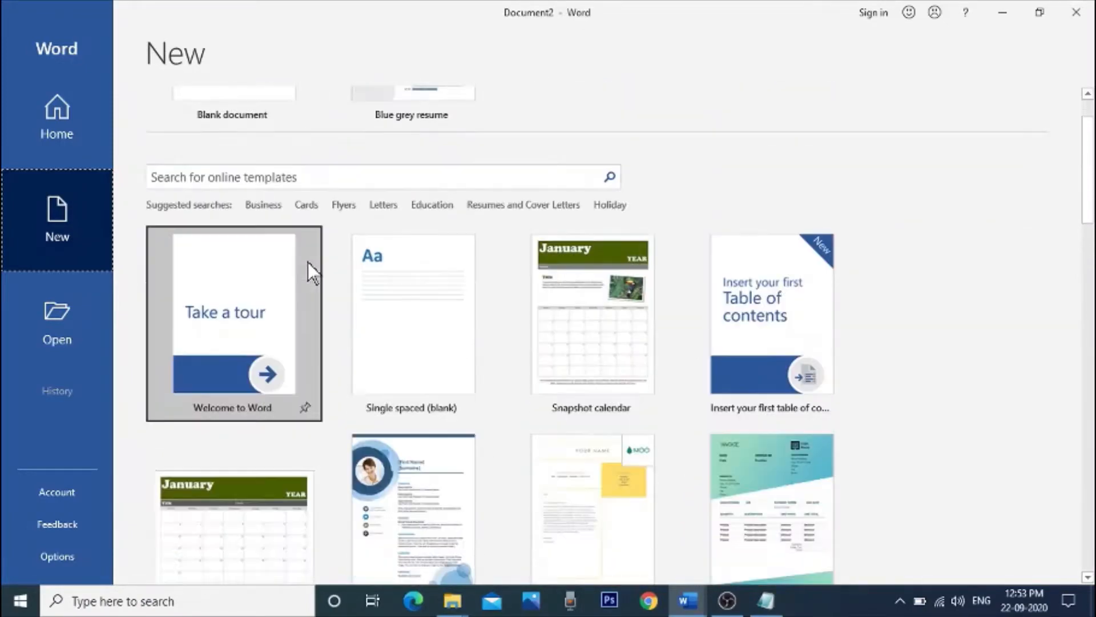
{"action": "scroll", "coordinate": [306, 262], "scroll_direction": "up", "scroll_amount": 1}
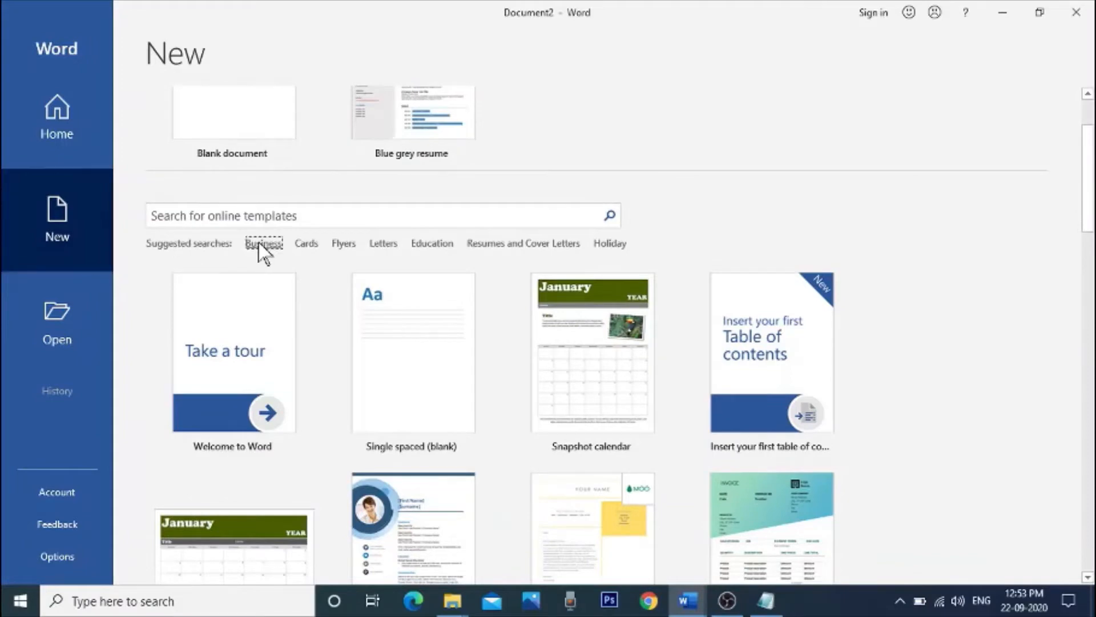
Step: Browse the Business template category, then return from the category results to the main template gallery
{"action": "left_click", "coordinate": [268, 244]}
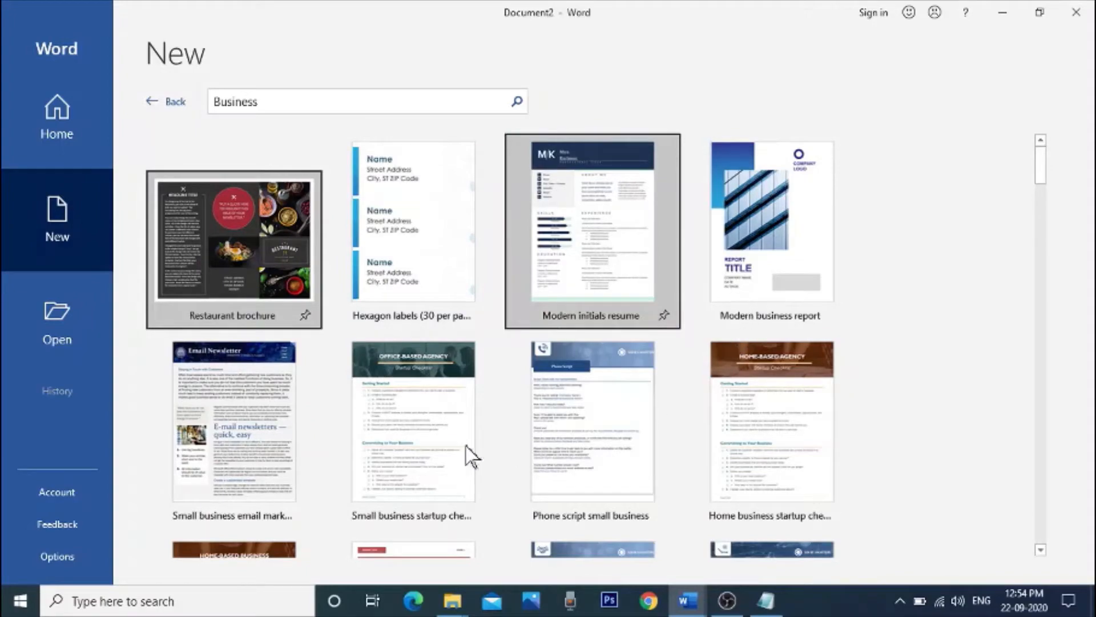
{"action": "left_click_drag", "start_coordinate": [1039, 167], "coordinate": [1032, 387]}
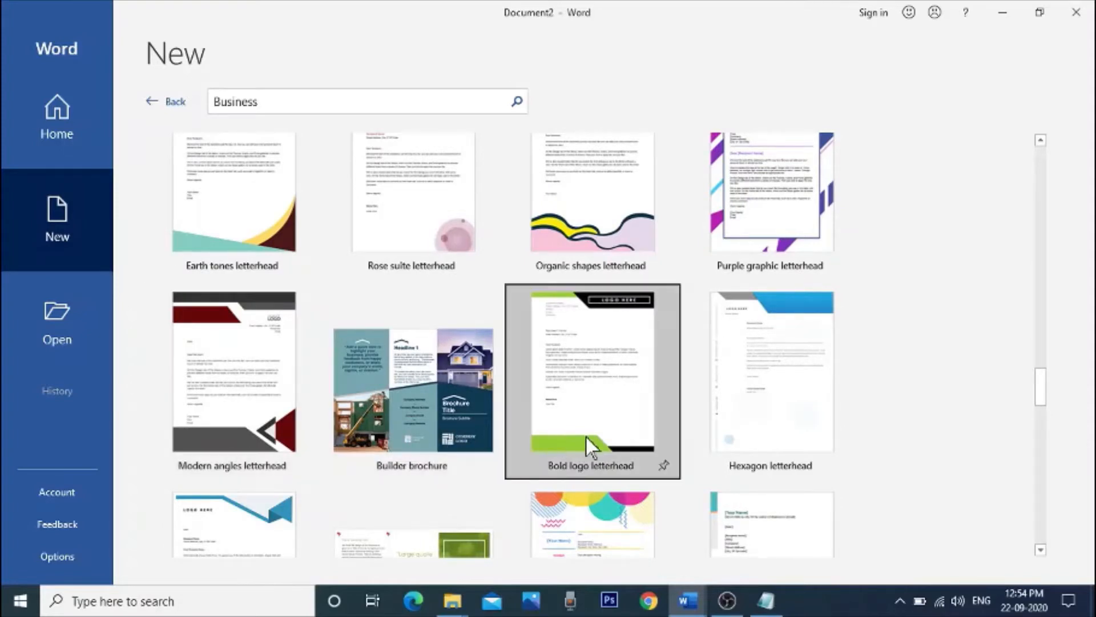
{"action": "scroll", "coordinate": [755, 427], "scroll_direction": "up", "scroll_amount": 1}
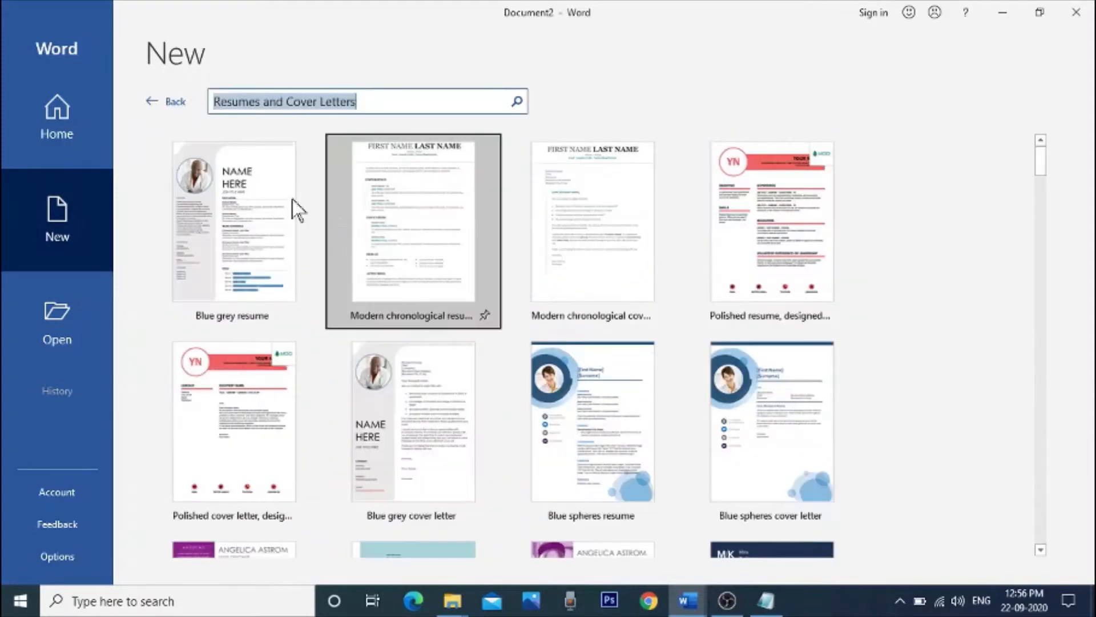
{"action": "left_click", "coordinate": [160, 103]}
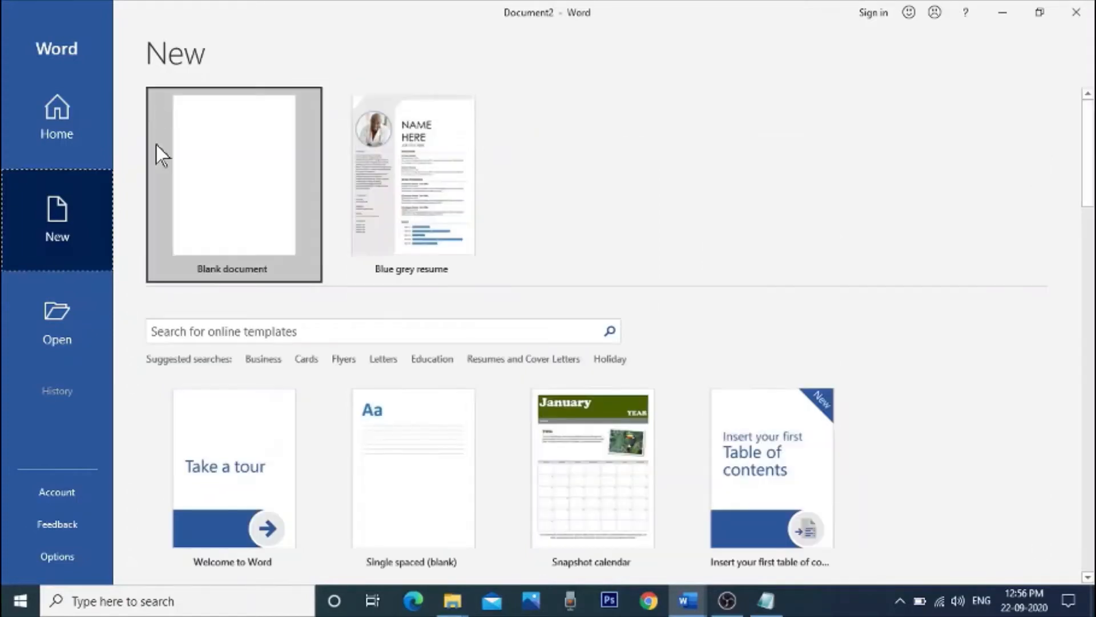
{"action": "key", "text": "ctrl"}
{"action": "key", "text": "ctrl"}
{"action": "key", "text": "ctrl"}
{"action": "key", "text": "ctrl"}
{"action": "key", "text": "ctrl"}
{"action": "key", "text": "ctrl"}
{"action": "key", "text": "ctrl"}
{"action": "key", "text": "ctrl"}
{"action": "key", "text": "ctrl"}
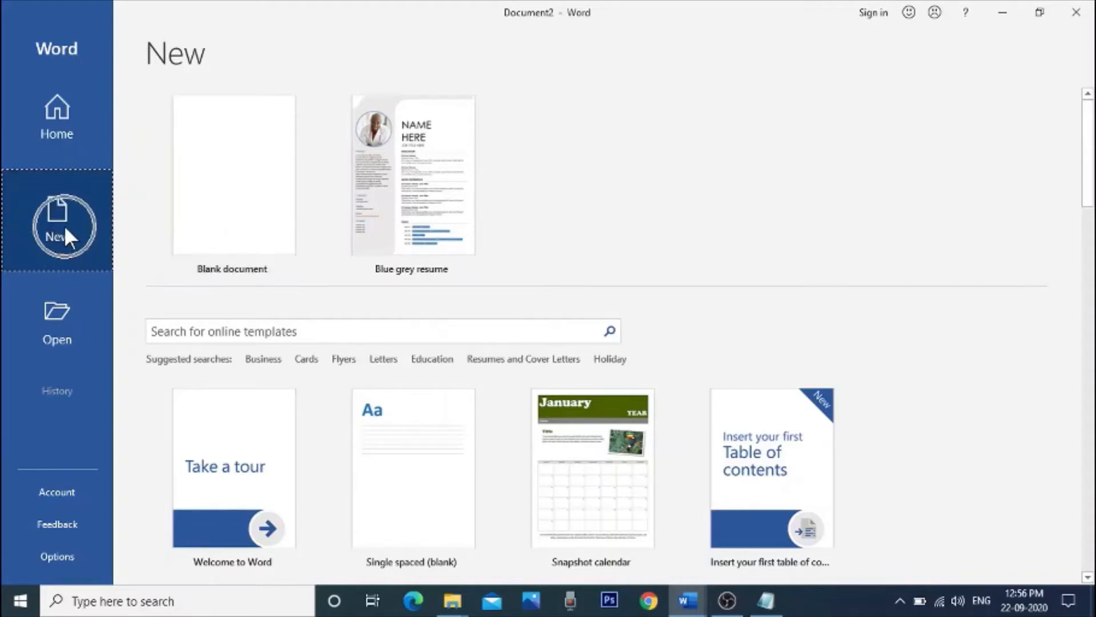
Step: Create a new blank document and paste the copied text into it
{"action": "left_click", "coordinate": [70, 252]}
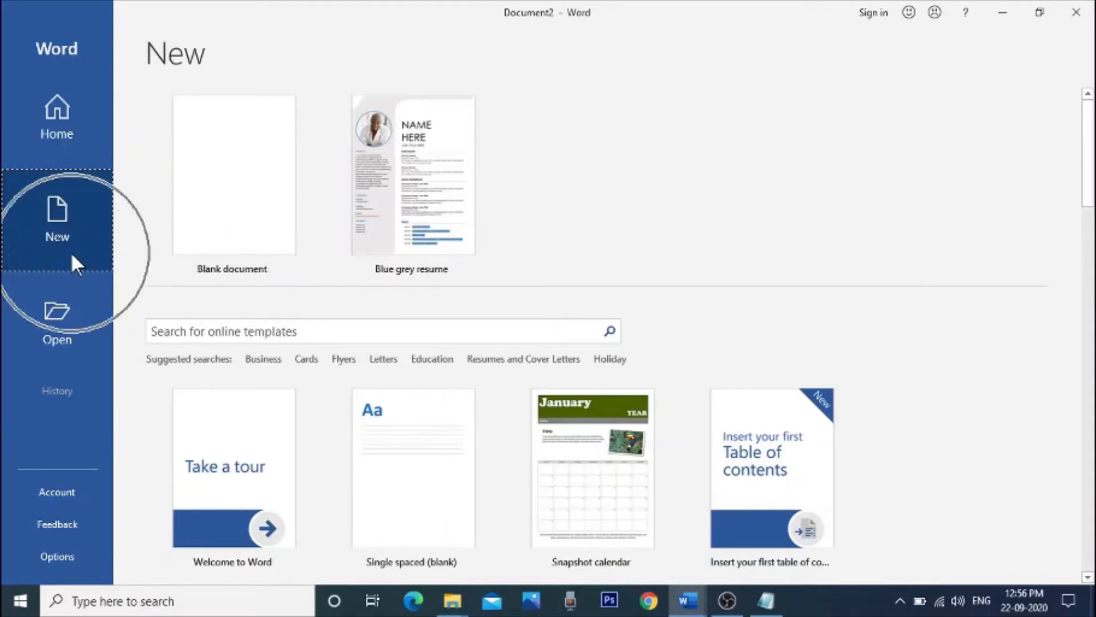
{"action": "left_click", "coordinate": [225, 248]}
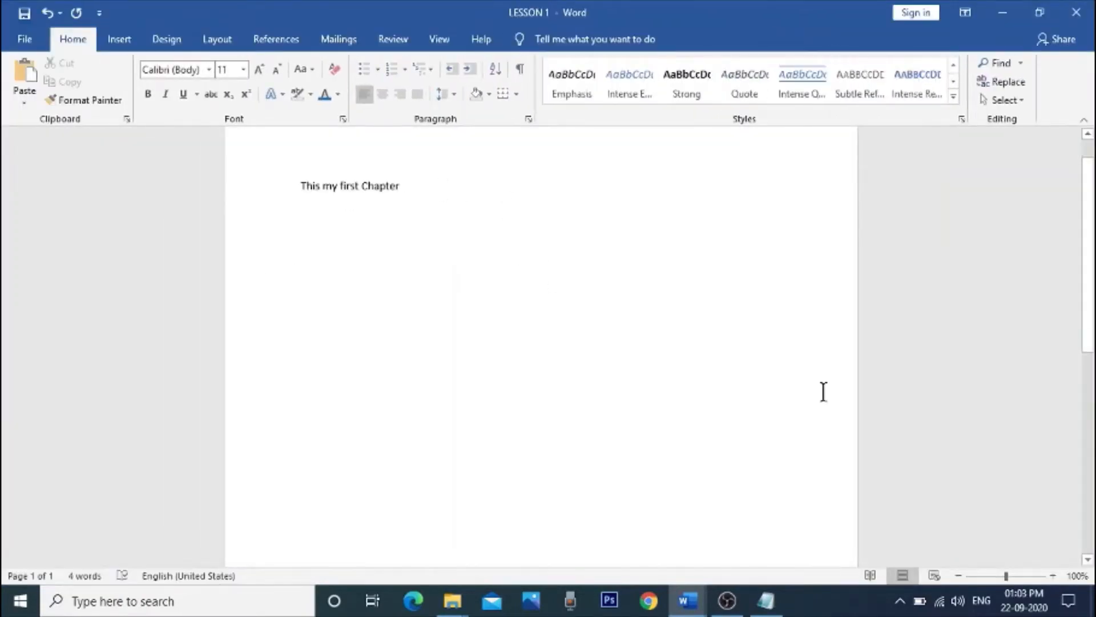
{"action": "type", "text": "Lorem ipsum dolor sit amet, tota dicant vocent te sit, quem assum eam ex. Ornatus fuisset philosophia has eu. Et indoctum ocurreret vel, nonumy petentium efficiendi duo cu, nec ut putant gubergren. Vel adhuc aeterno lobortis ei, has elit dolore conceptam ei, ad est vocent persius. Ex sit perpetua imperdiet democritum.  Vel ea prompta adipiscing, autem everti quo ex. Eirmod accusata dissentiet cu eos. Has at malis minim repudiare, veri nulla ne nam. Ut nec reque impedit. Nonumes copiosae phaedrum duo no, noster putant nec ei.  Doming putant vix te. Vis ex minimum scaevola efficiantur. Mel tation euismod ex, everti invidunt cu cum. Cu amet platonem eam, veritus suavitate concludaturque qui no, eum et invidunt cotidieque."}
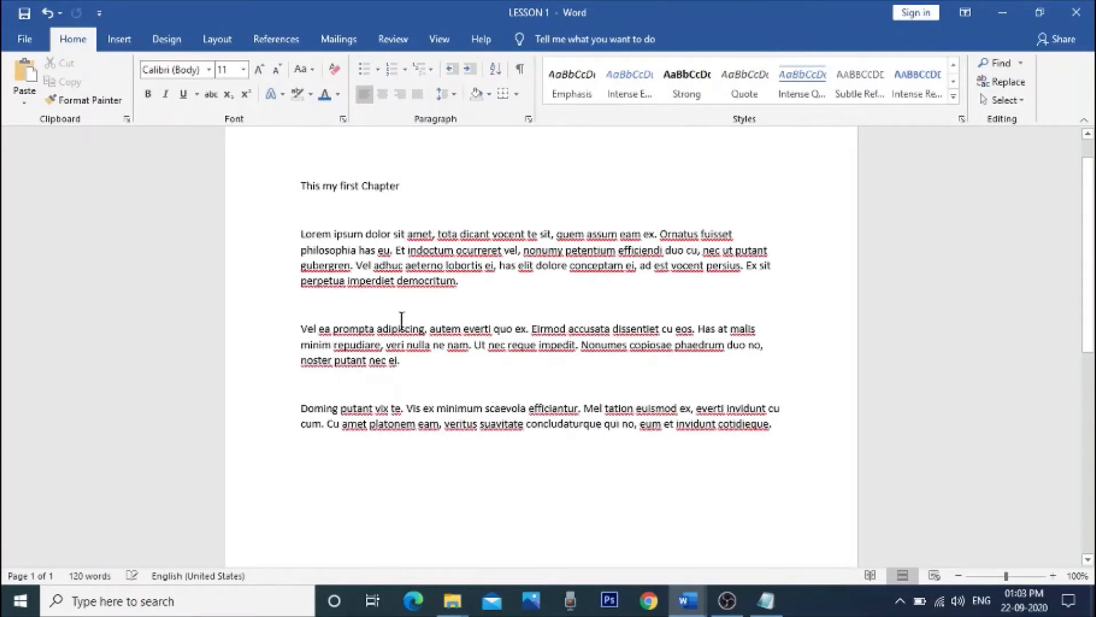
Step: Join the "Vel ea prompta" paragraph to the end of the "Lorem ipsum" paragraph by deleting the breaks between them
{"action": "left_click", "coordinate": [333, 300]}
{"action": "key", "text": "Delete"}
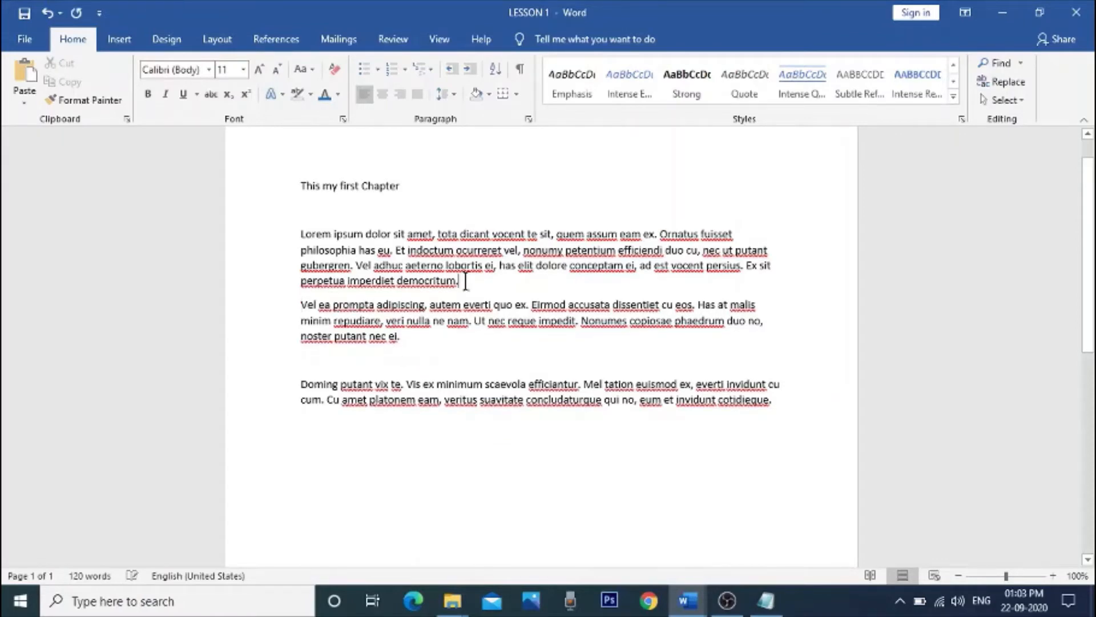
{"action": "key", "text": "Delete"}
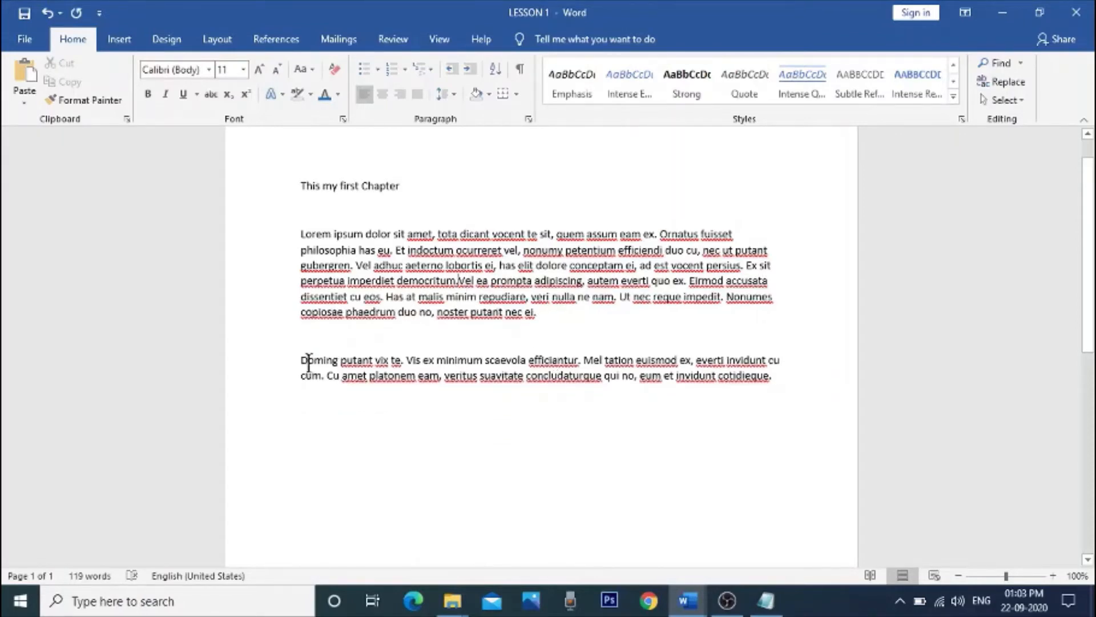
Step: Set the font size of the heading line "This my first Chapter" to 48
{"action": "scroll", "coordinate": [350, 379], "scroll_direction": "up", "scroll_amount": 1}
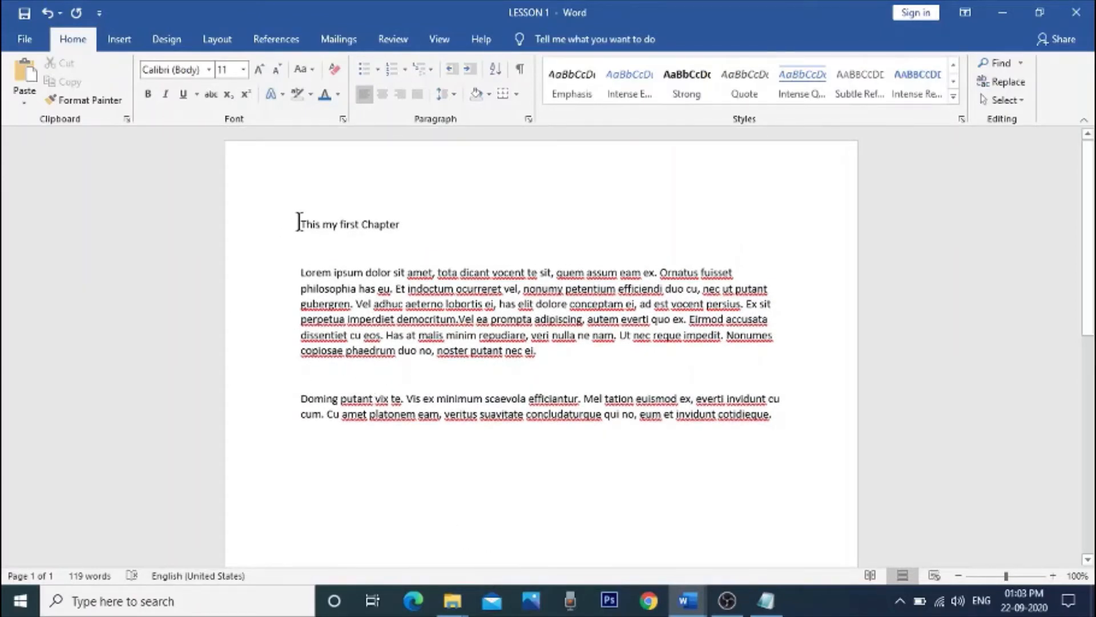
{"action": "left_click_drag", "start_coordinate": [299, 221], "coordinate": [411, 222]}
{"action": "left_click", "coordinate": [452, 239]}
{"action": "left_click_drag", "start_coordinate": [296, 228], "coordinate": [431, 227]}
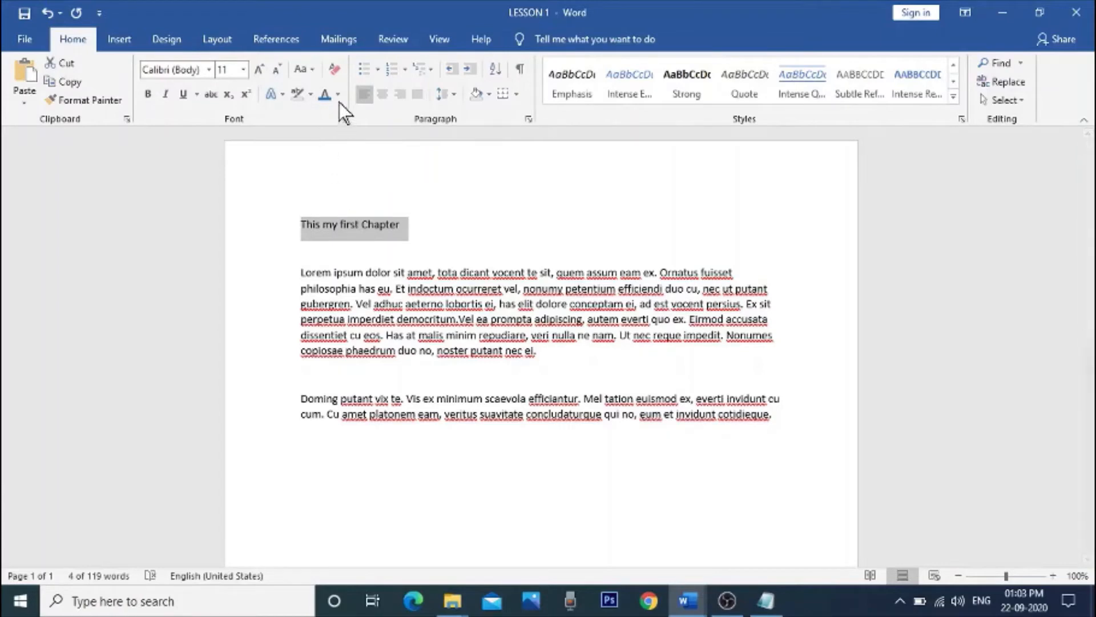
{"action": "left_click", "coordinate": [243, 69]}
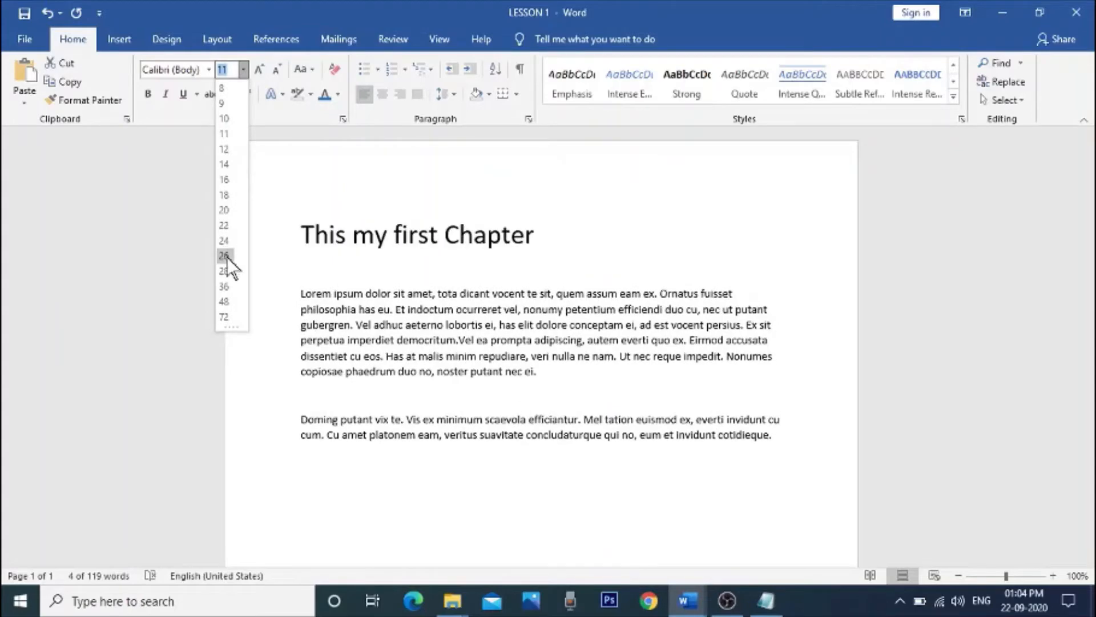
{"action": "left_click", "coordinate": [226, 301]}
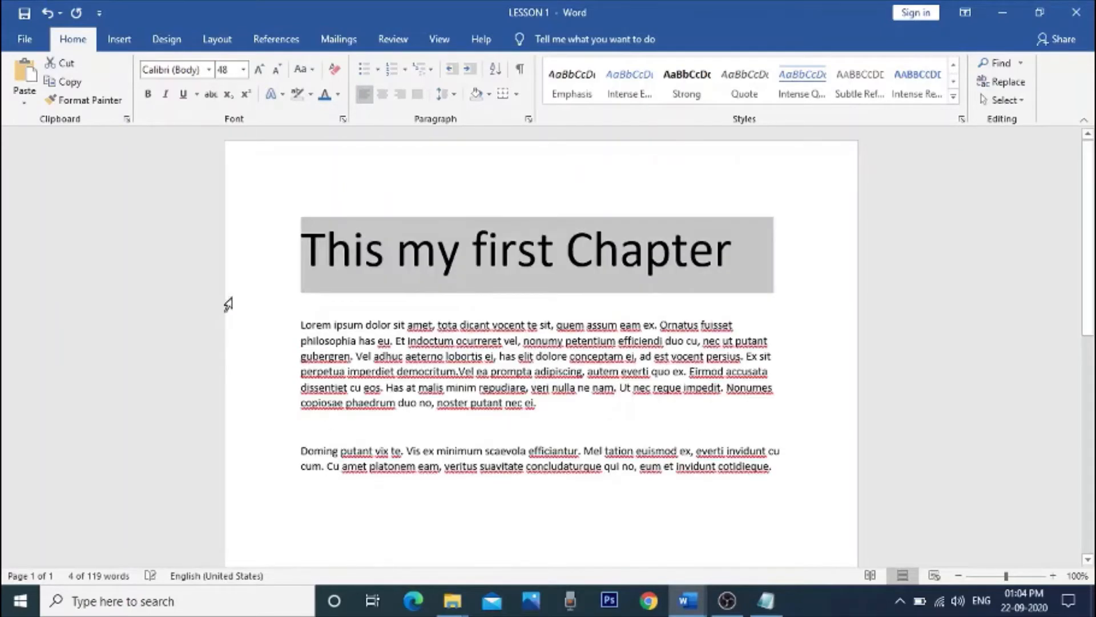
{"action": "left_click", "coordinate": [410, 258]}
{"action": "left_click_drag", "start_coordinate": [301, 238], "coordinate": [757, 244]}
{"action": "right_click", "coordinate": [565, 255]}
{"action": "key", "text": "Escape"}
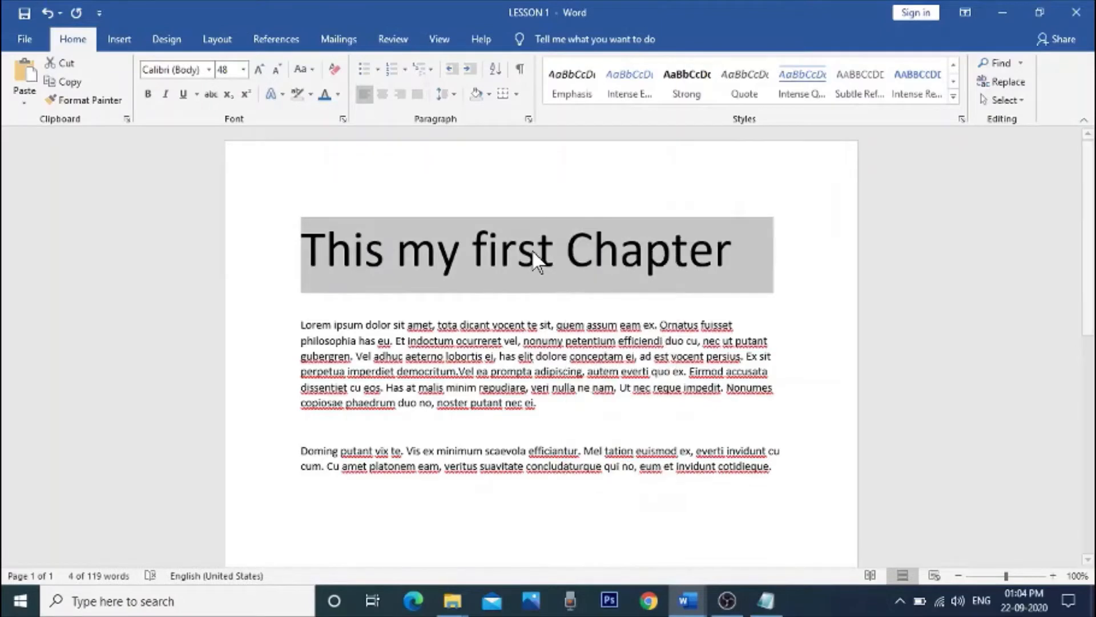
{"action": "left_click", "coordinate": [569, 247]}
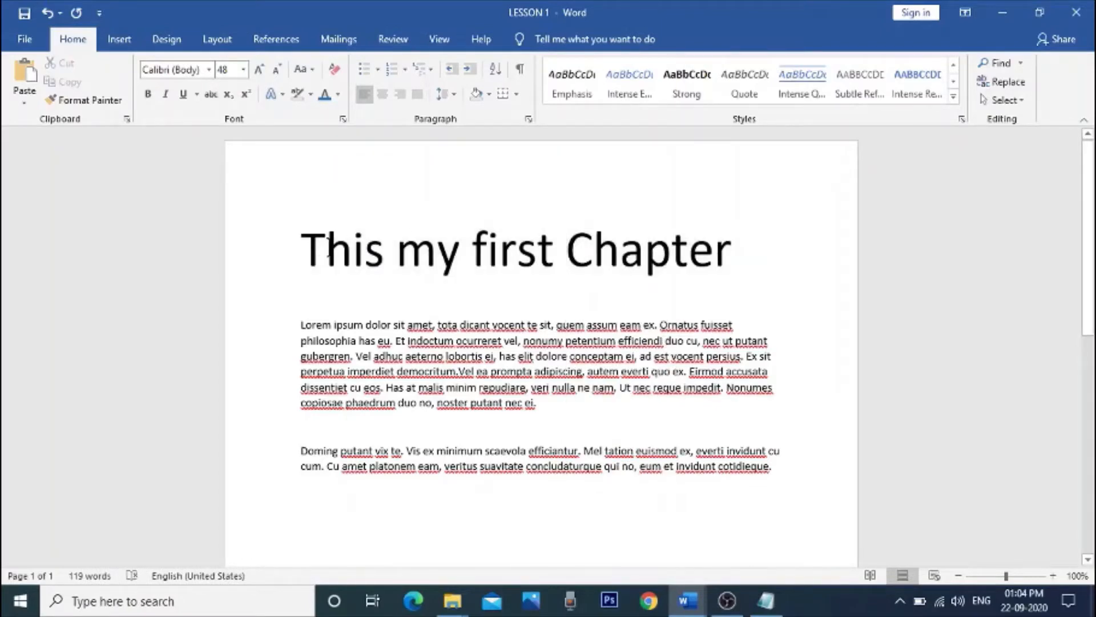
{"action": "left_click_drag", "start_coordinate": [303, 245], "coordinate": [697, 256]}
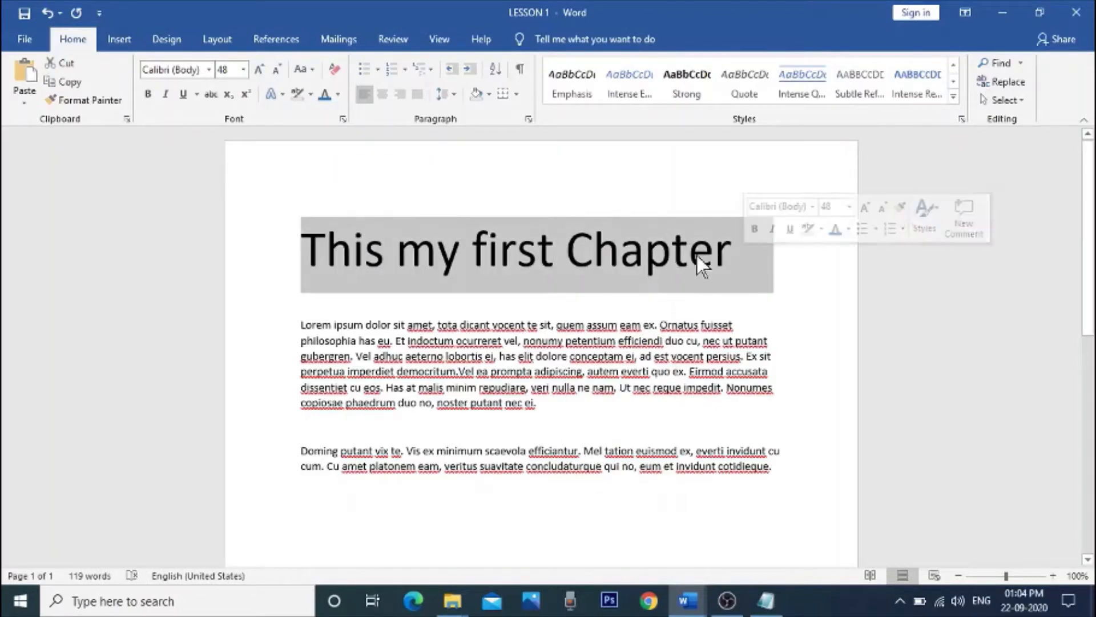
{"action": "left_click", "coordinate": [749, 248]}
Step: Change the font of the heading "This my first Chapter" to Adobe Song Std L
{"action": "left_click_drag", "start_coordinate": [346, 240], "coordinate": [727, 237]}
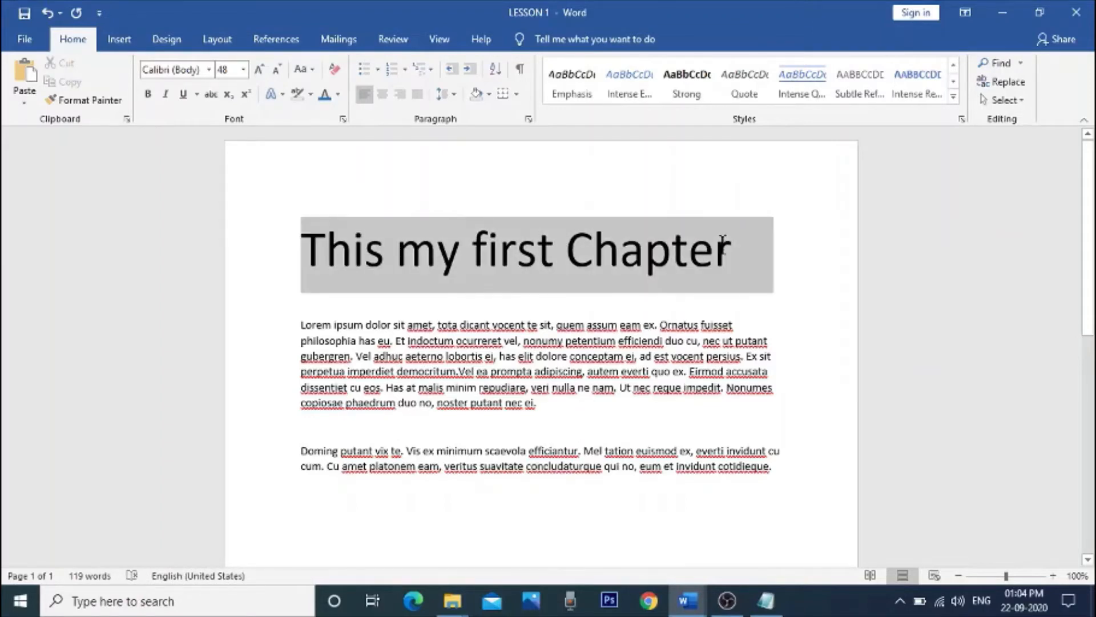
{"action": "left_click", "coordinate": [827, 196]}
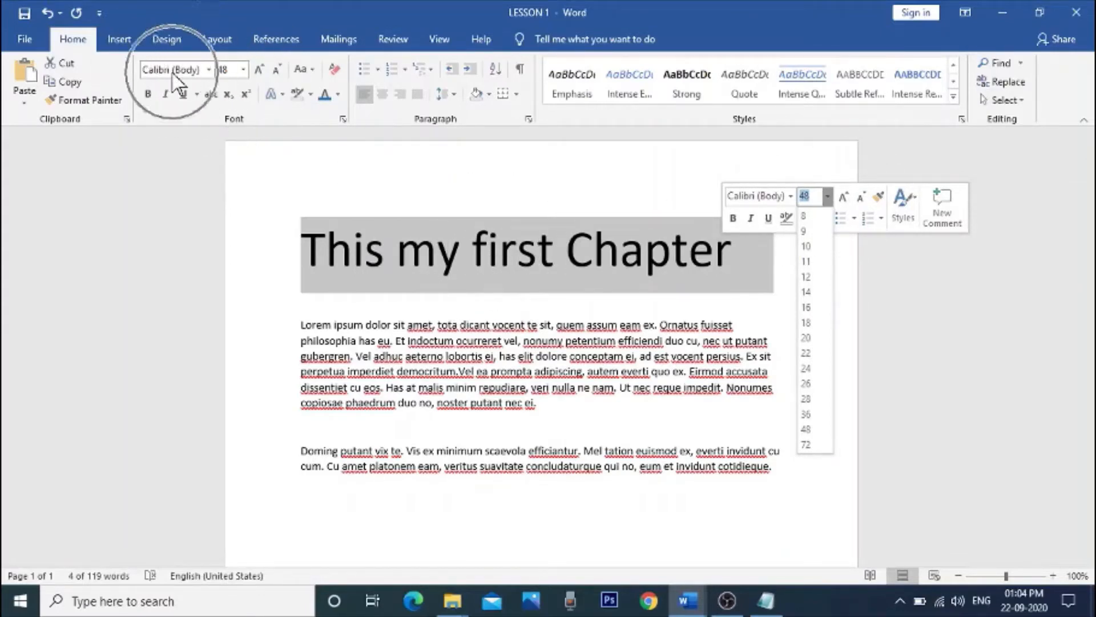
{"action": "left_click", "coordinate": [398, 231]}
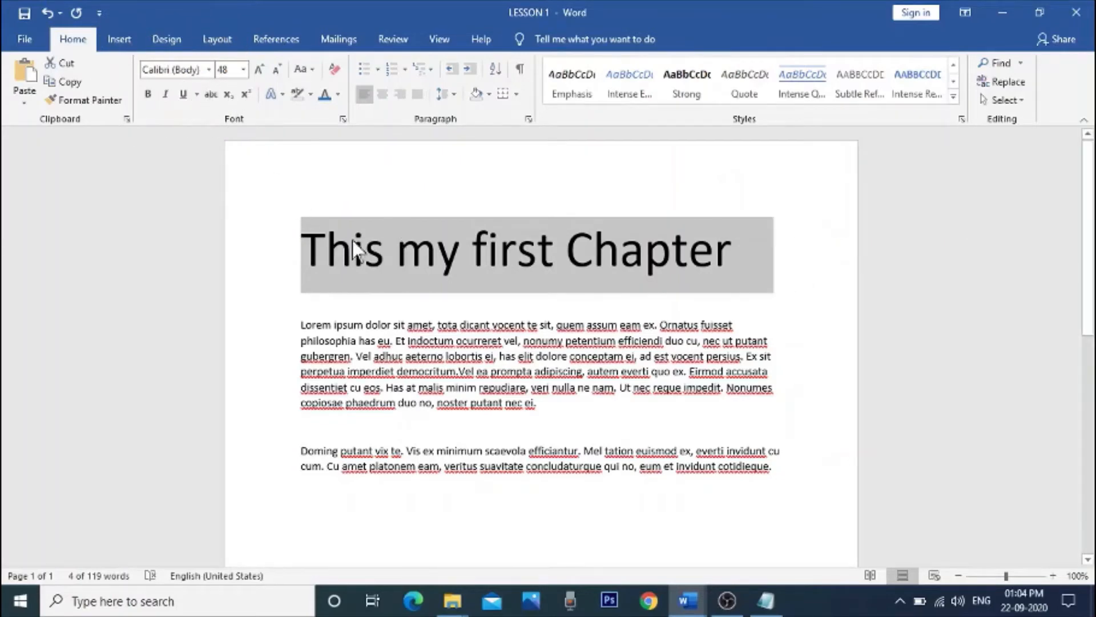
{"action": "left_click", "coordinate": [210, 69]}
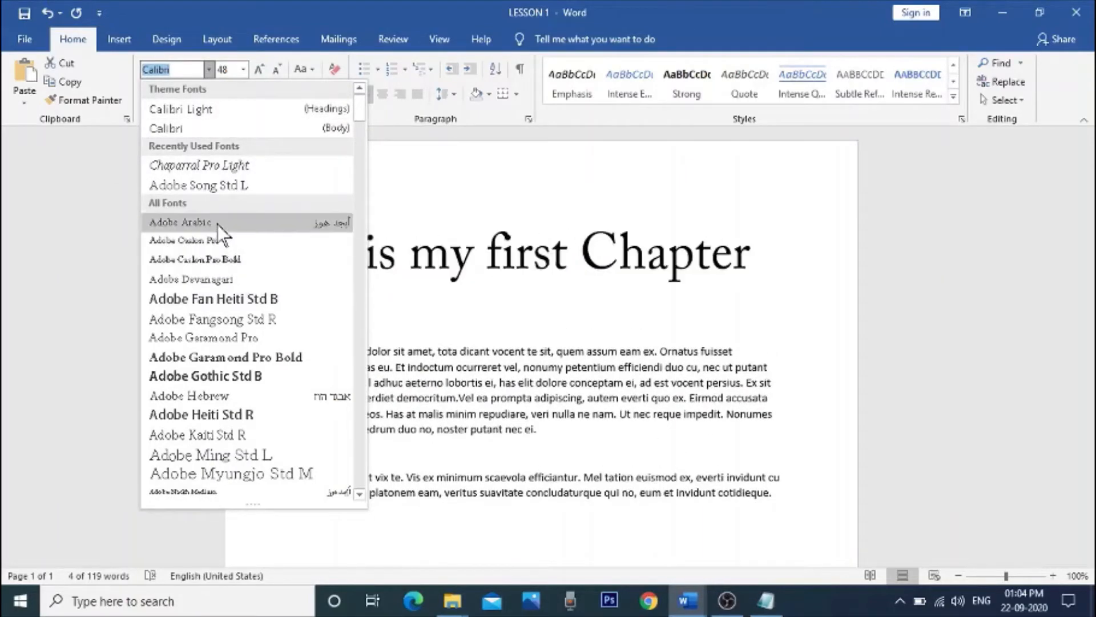
{"action": "left_click", "coordinate": [221, 186]}
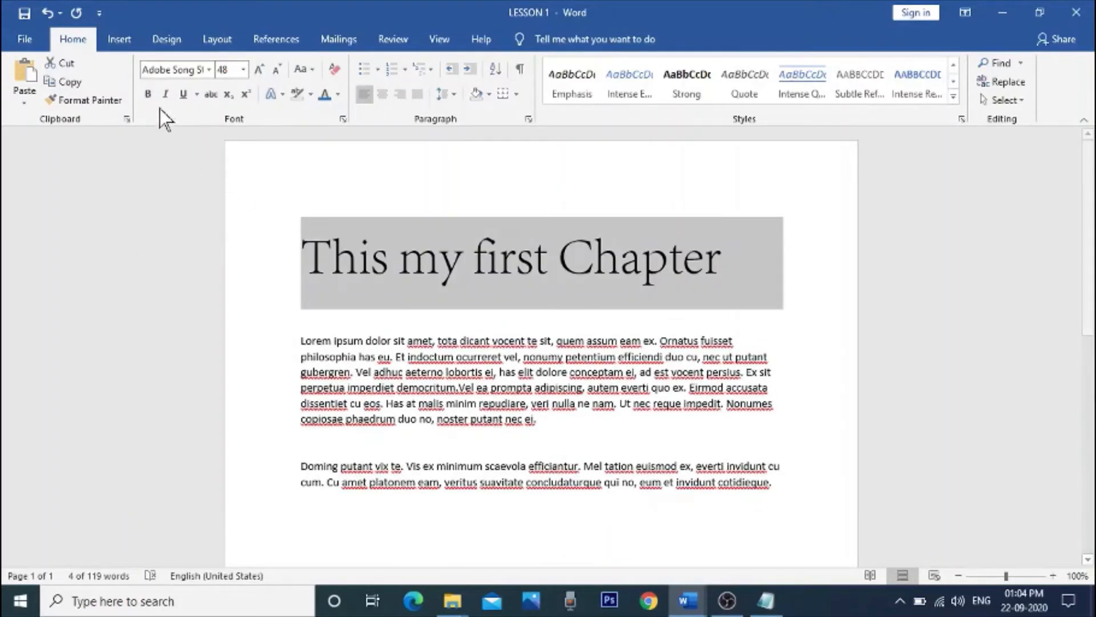
Step: Try bold on the heading line, switching it on and off repeatedly and leaving it off
{"action": "left_click", "coordinate": [148, 94]}
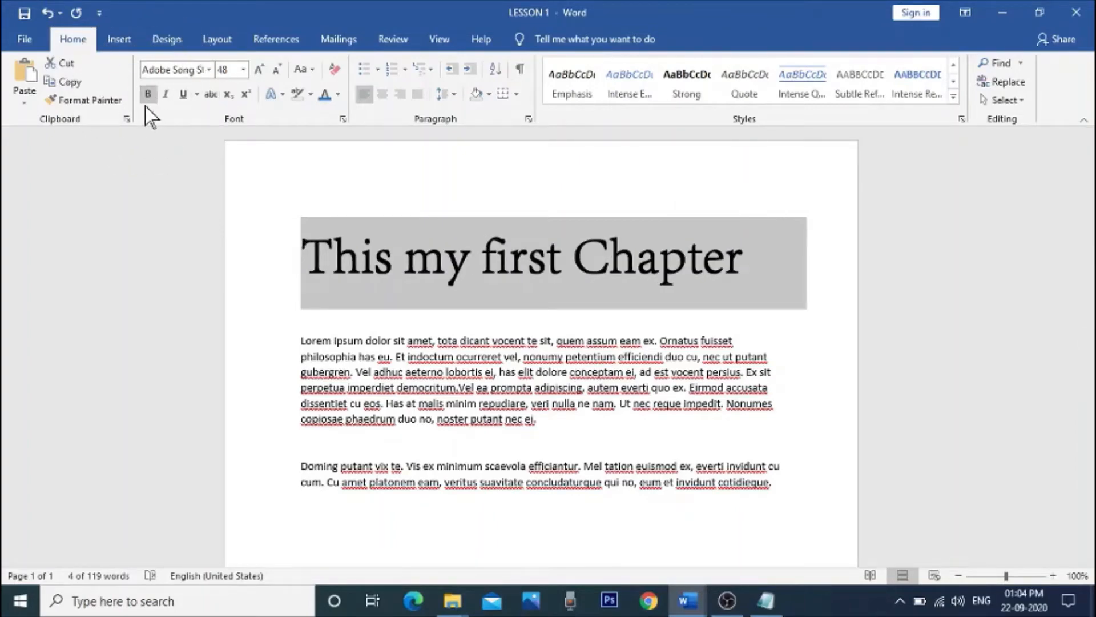
{"action": "left_click", "coordinate": [148, 95]}
{"action": "left_click", "coordinate": [148, 94]}
{"action": "left_click", "coordinate": [148, 95]}
{"action": "left_click", "coordinate": [149, 95]}
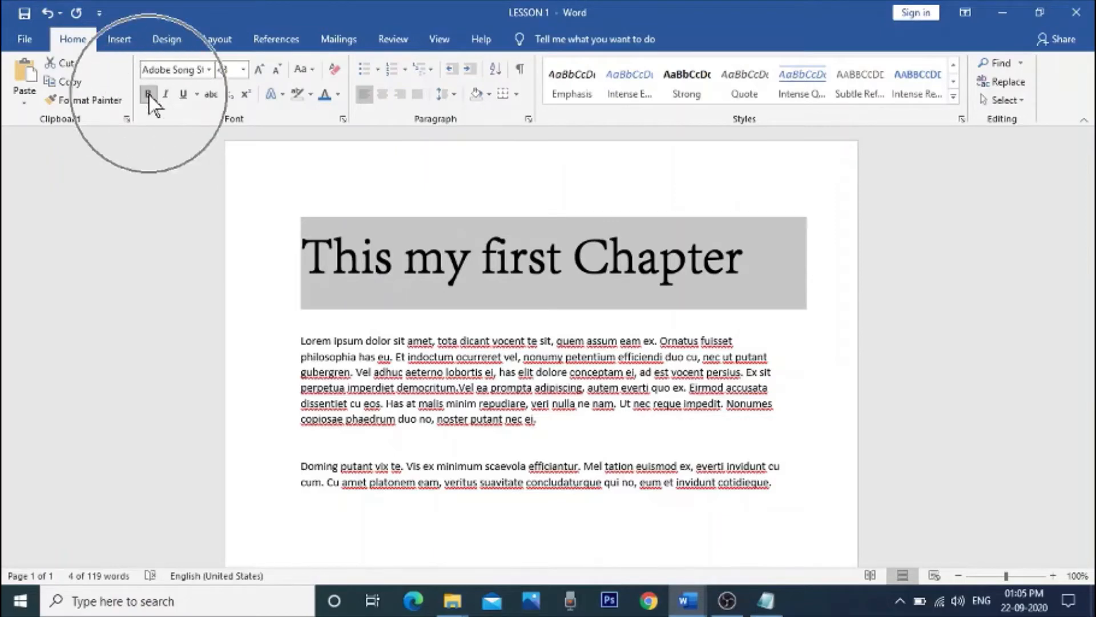
{"action": "left_click", "coordinate": [148, 95]}
{"action": "left_click", "coordinate": [149, 95]}
{"action": "left_click", "coordinate": [149, 94]}
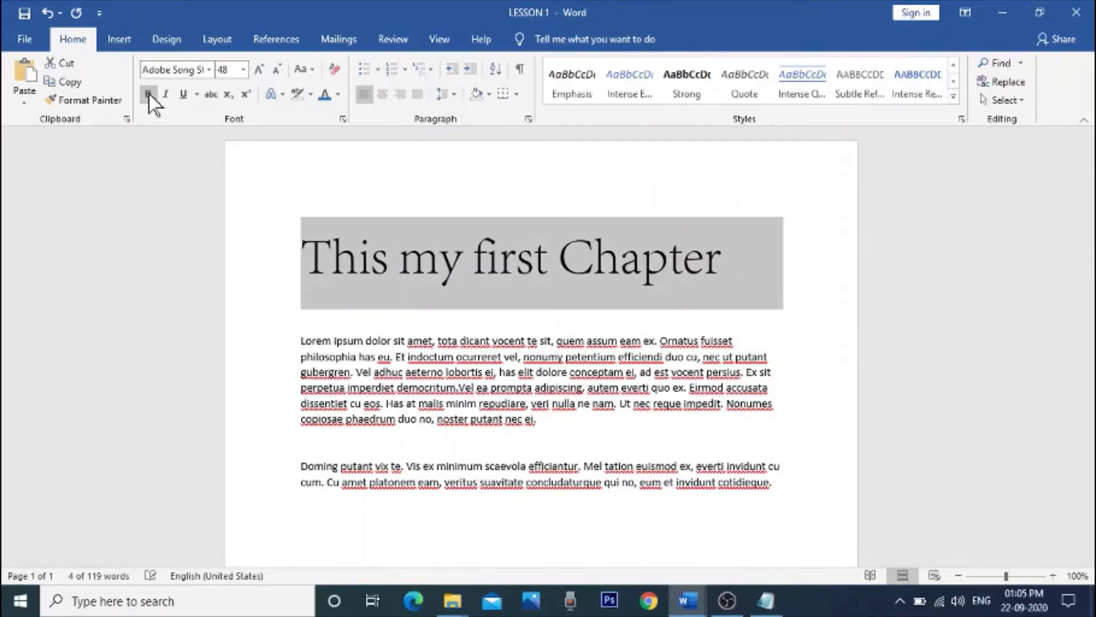
{"action": "left_click", "coordinate": [450, 196]}
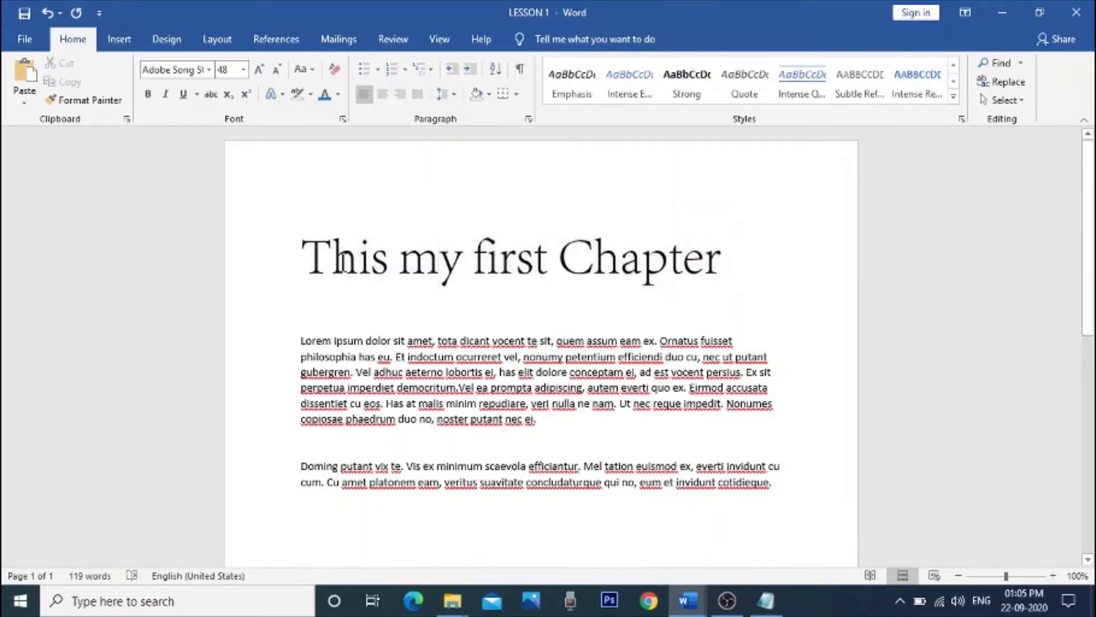
Step: Underline the entire heading line "This my first Chapter" and make it bold
{"action": "triple_click", "coordinate": [667, 251]}
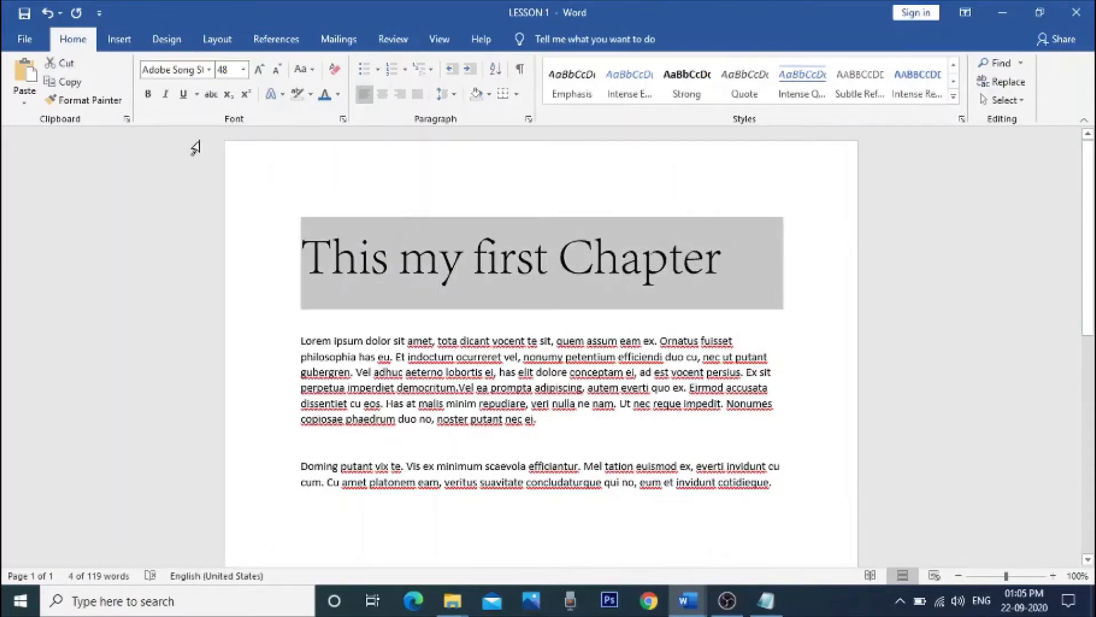
{"action": "left_click", "coordinate": [180, 94]}
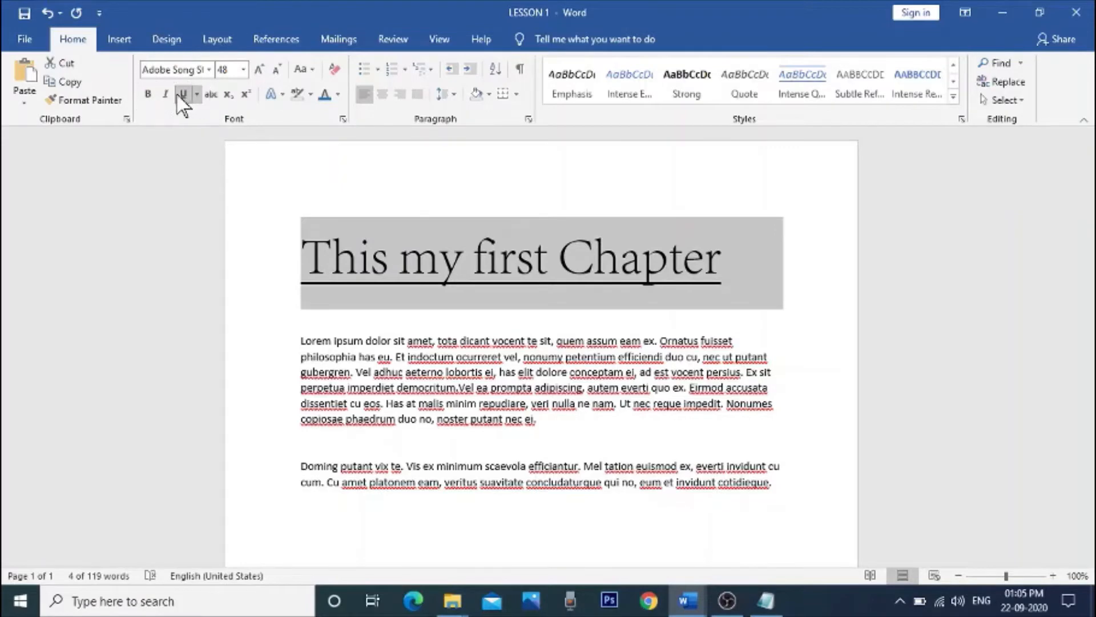
{"action": "left_click", "coordinate": [150, 95]}
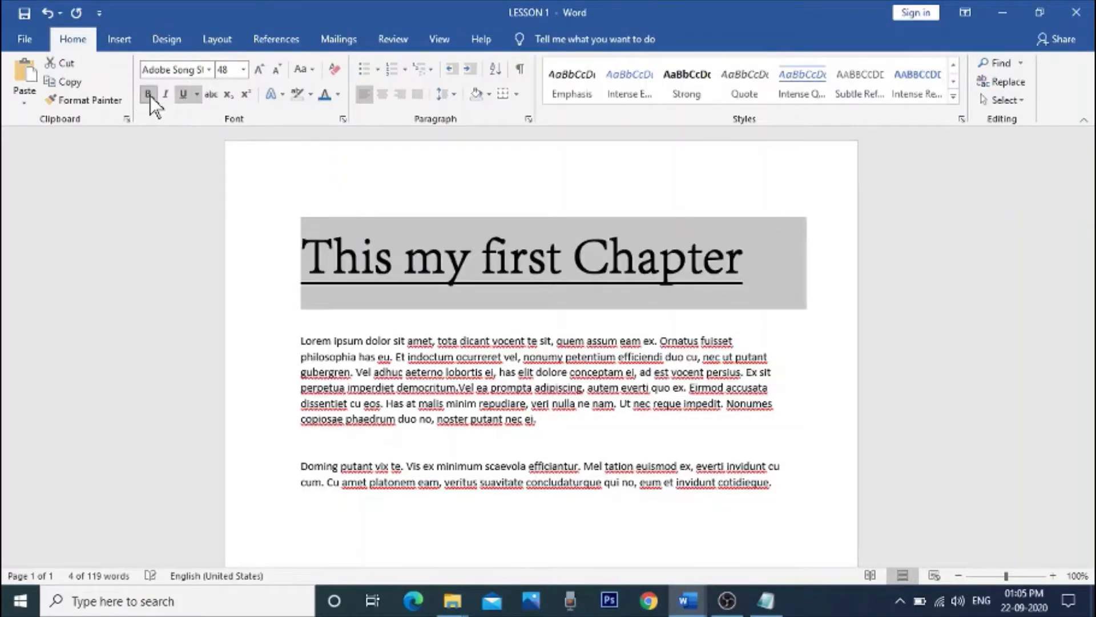
Step: Try italic on the whole heading line, toggling it on and off and leaving it off
{"action": "left_click", "coordinate": [441, 255]}
{"action": "left_click_drag", "start_coordinate": [301, 259], "coordinate": [742, 261]}
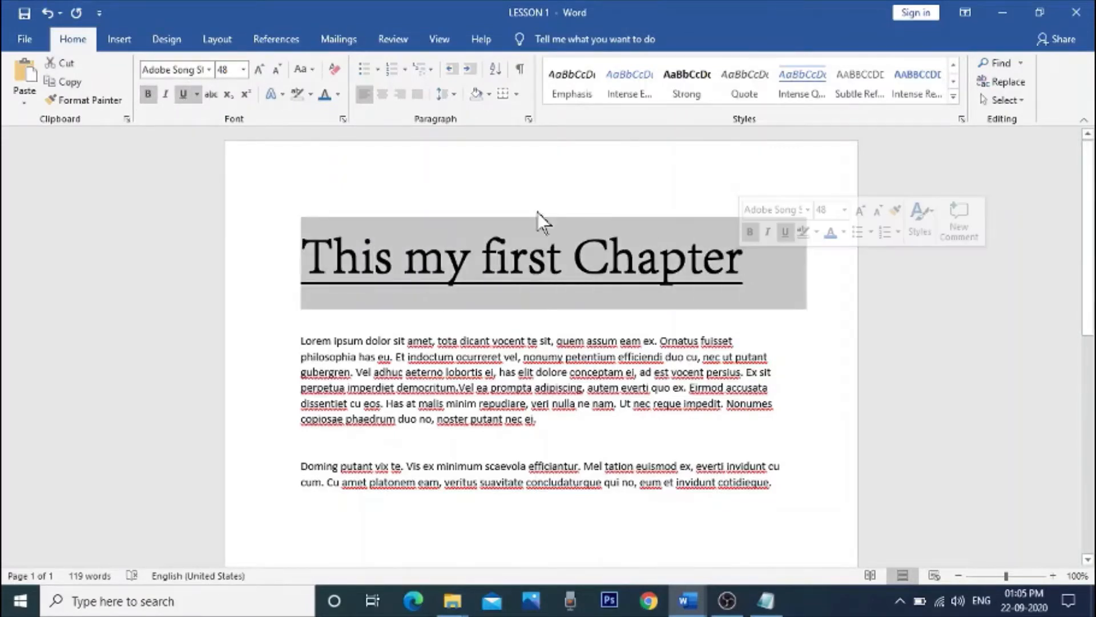
{"action": "left_click", "coordinate": [166, 95]}
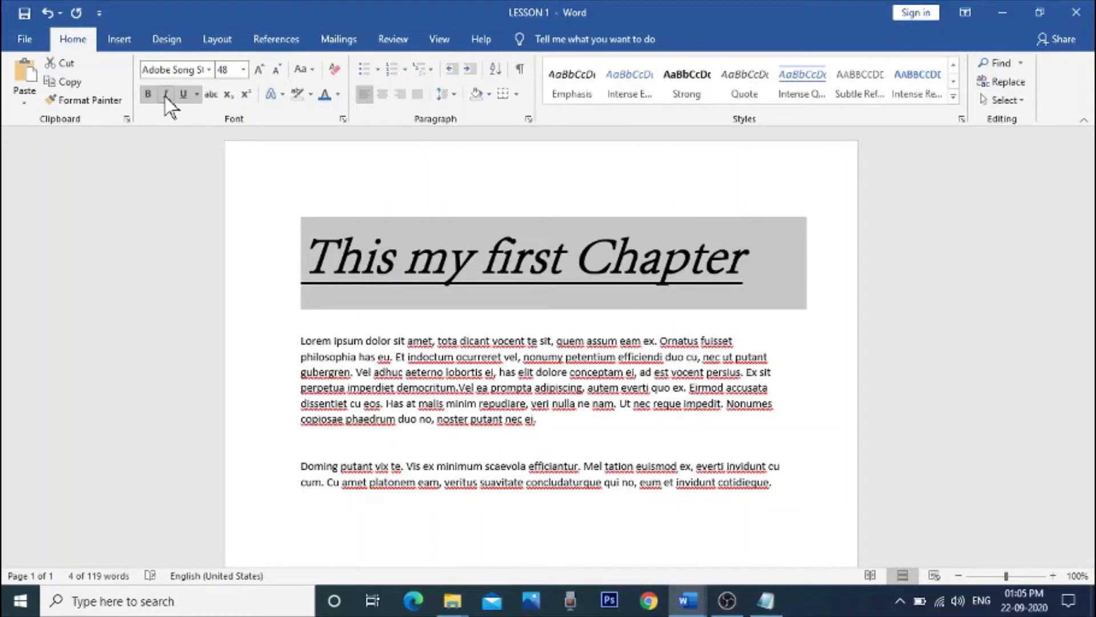
{"action": "left_click", "coordinate": [165, 95]}
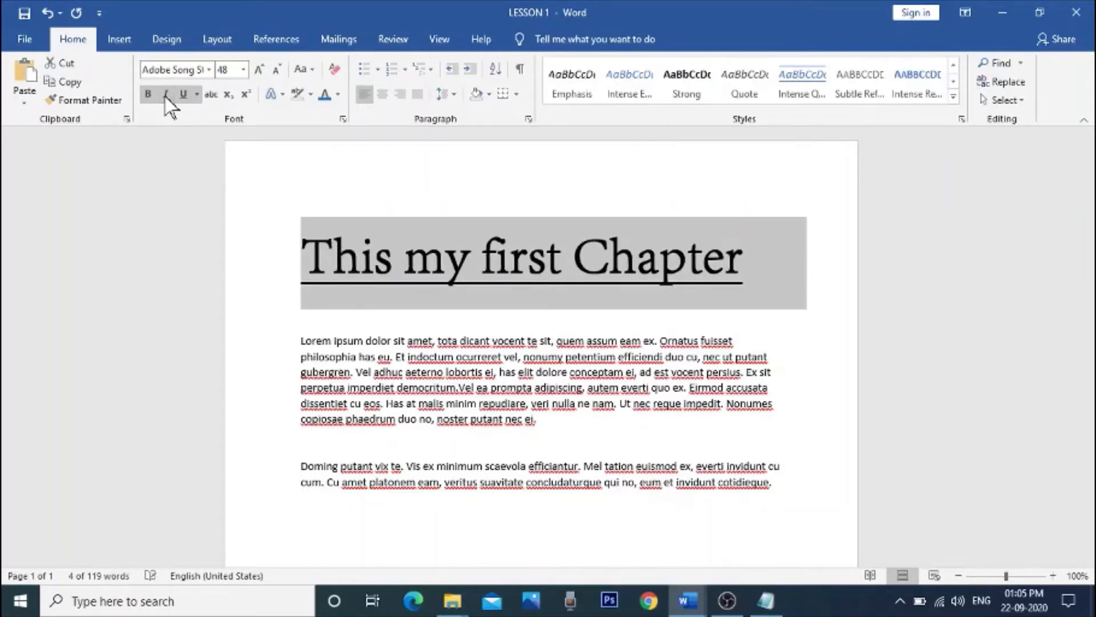
{"action": "left_click", "coordinate": [166, 95]}
{"action": "left_click", "coordinate": [166, 94]}
{"action": "left_click", "coordinate": [165, 95]}
{"action": "left_click", "coordinate": [166, 94]}
{"action": "left_click", "coordinate": [406, 254]}
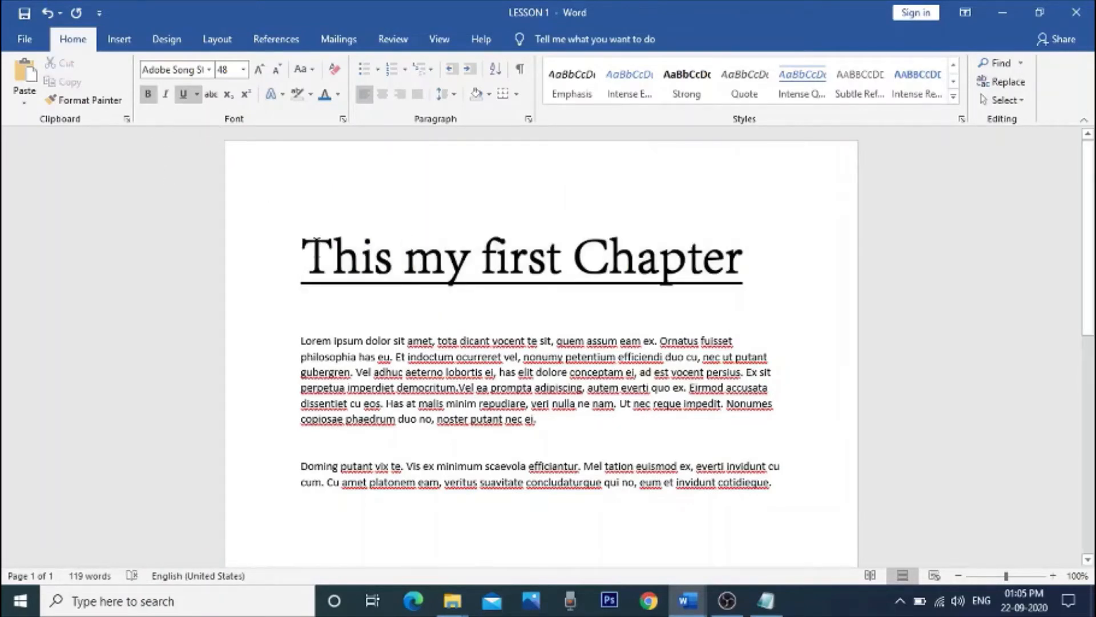
Step: Set the heading's font color to the orange theme color
{"action": "left_click_drag", "start_coordinate": [317, 243], "coordinate": [674, 245]}
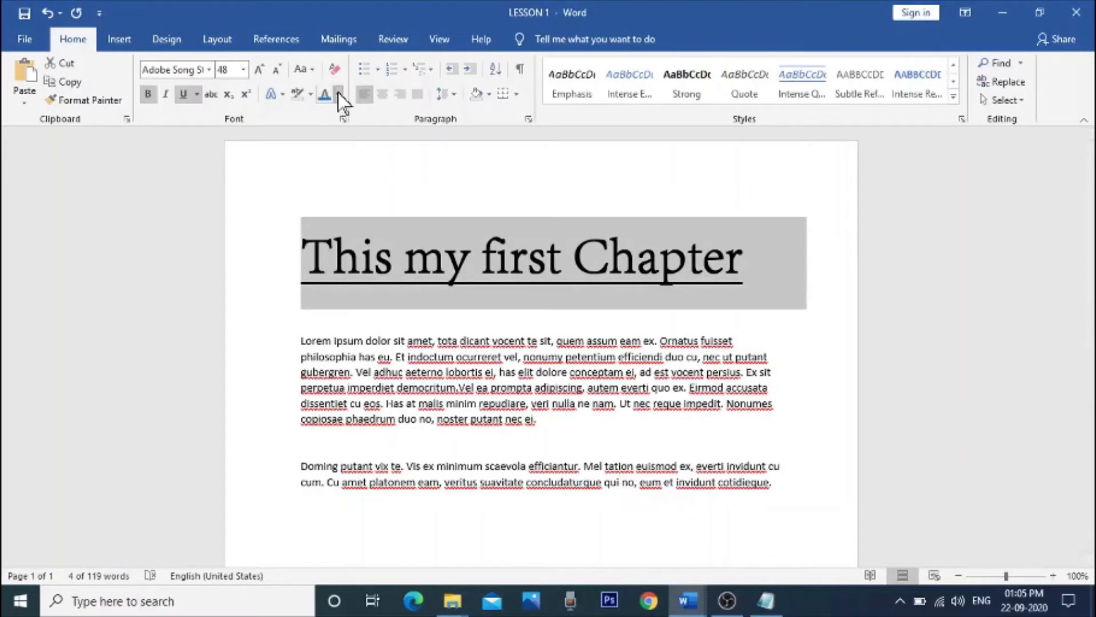
{"action": "left_click", "coordinate": [338, 93]}
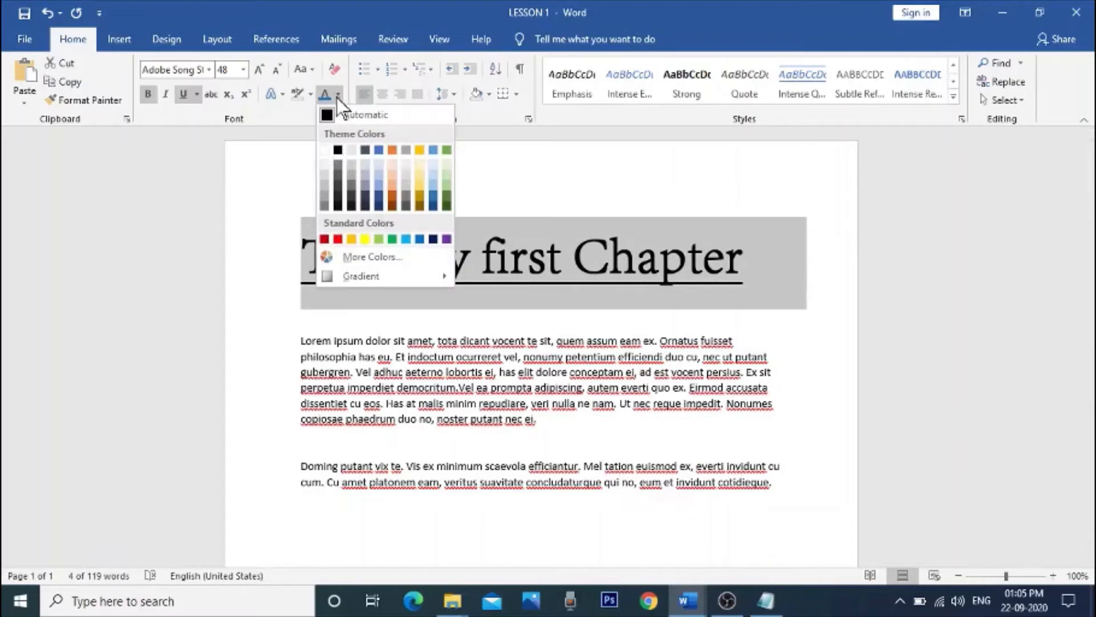
{"action": "left_click", "coordinate": [392, 151]}
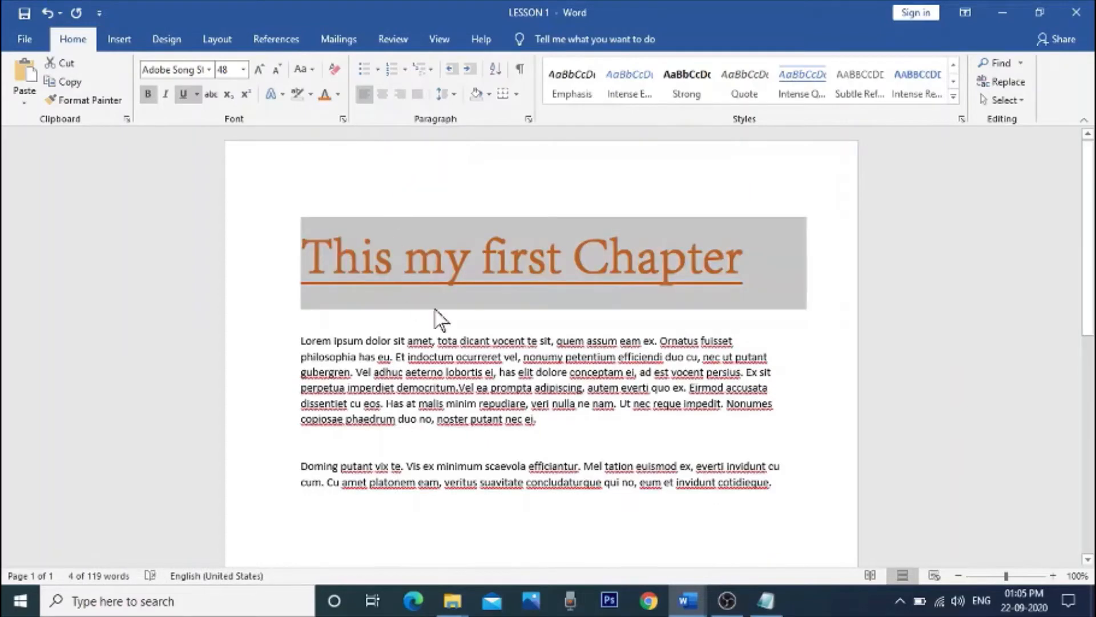
{"action": "left_click", "coordinate": [756, 183]}
{"action": "key", "text": "Home"}
{"action": "key", "text": "shift+Right"}
{"action": "key", "text": "shift+Right"}
{"action": "key", "text": "shift+Right"}
{"action": "key", "text": "shift+Right"}
{"action": "key", "text": "shift+Right"}
{"action": "key", "text": "shift+Right"}
{"action": "key", "text": "shift+Right"}
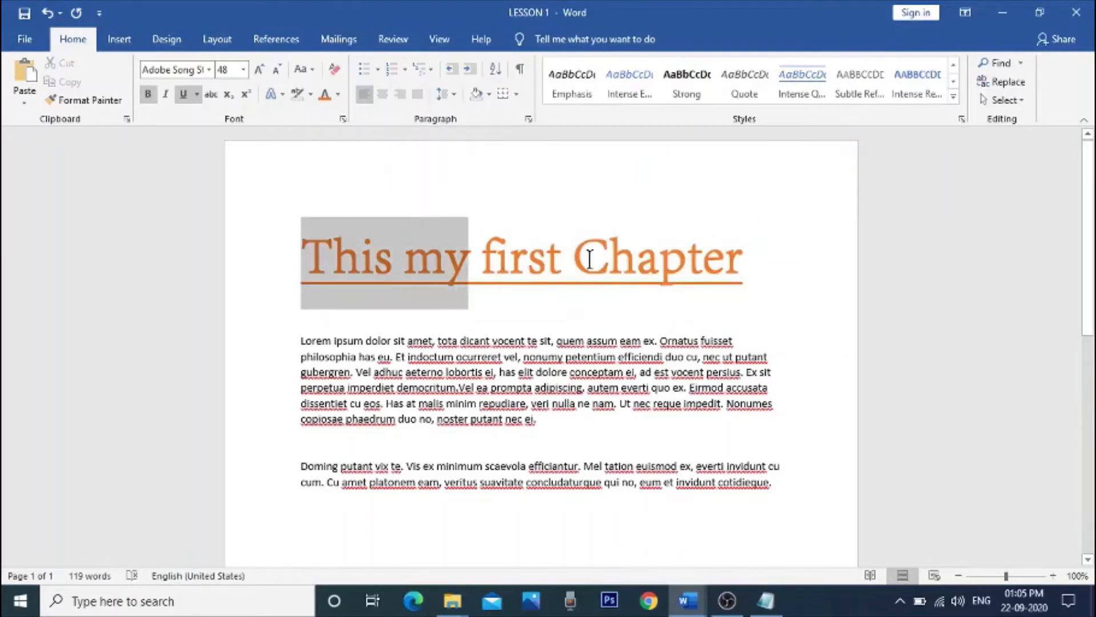
{"action": "key", "text": "shift+End"}
{"action": "left_click", "coordinate": [617, 187]}
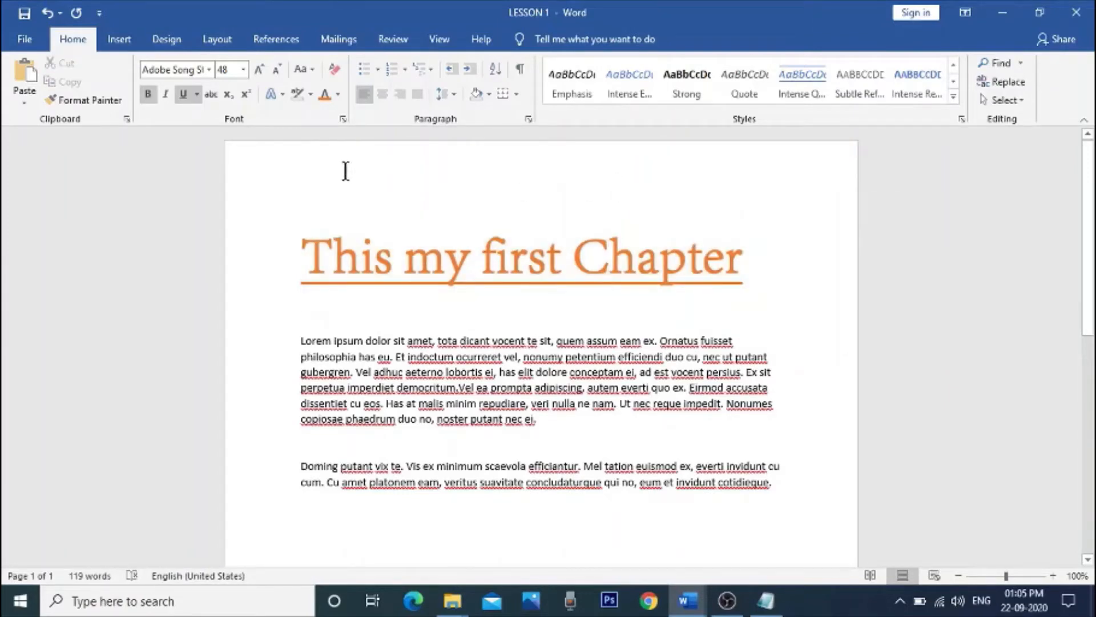
Step: Change the font color of the whole heading to the standard-shade blue theme color
{"action": "left_click_drag", "start_coordinate": [292, 233], "coordinate": [741, 257]}
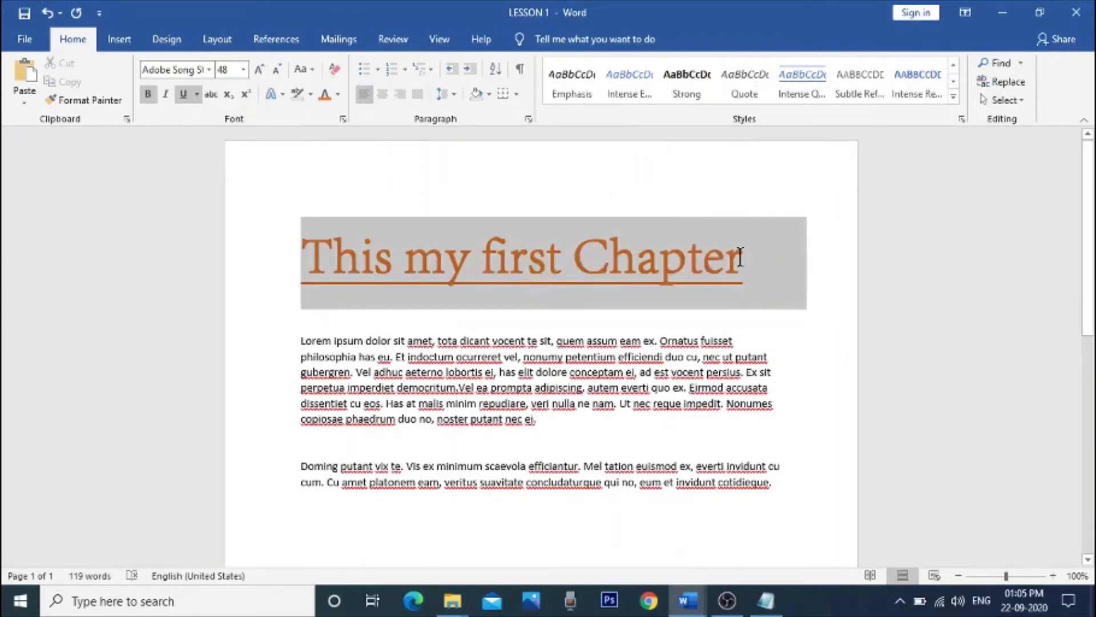
{"action": "left_click", "coordinate": [338, 94]}
{"action": "left_click", "coordinate": [379, 149]}
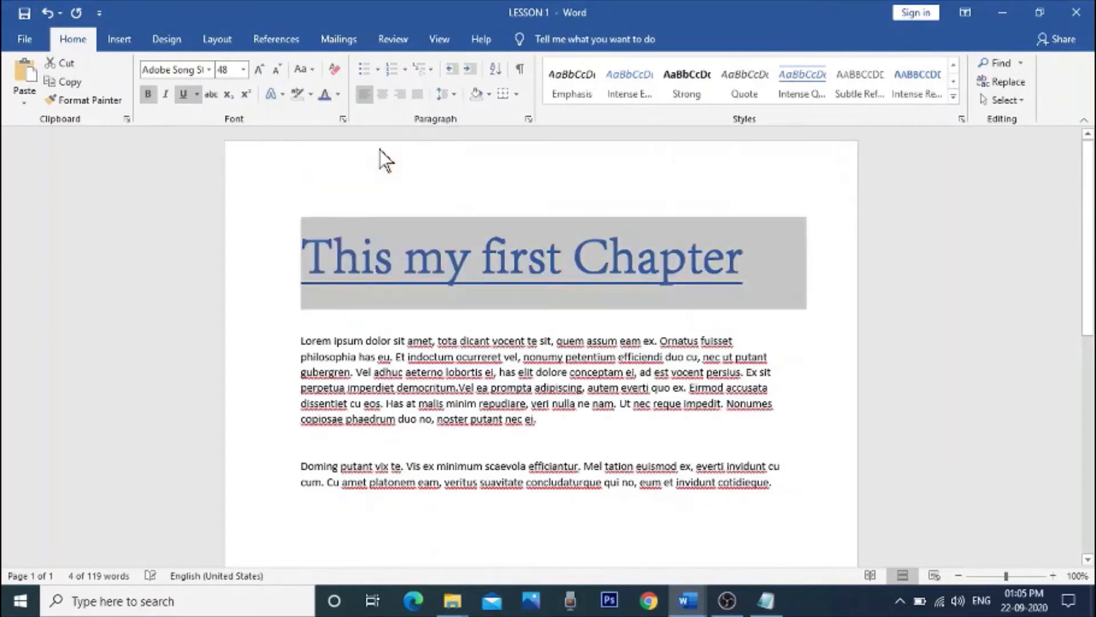
{"action": "left_click", "coordinate": [318, 203]}
Step: Set the font of the heading "This my first Chapter" to Calibri (Body)
{"action": "left_click_drag", "start_coordinate": [295, 253], "coordinate": [692, 254]}
{"action": "left_click", "coordinate": [208, 68]}
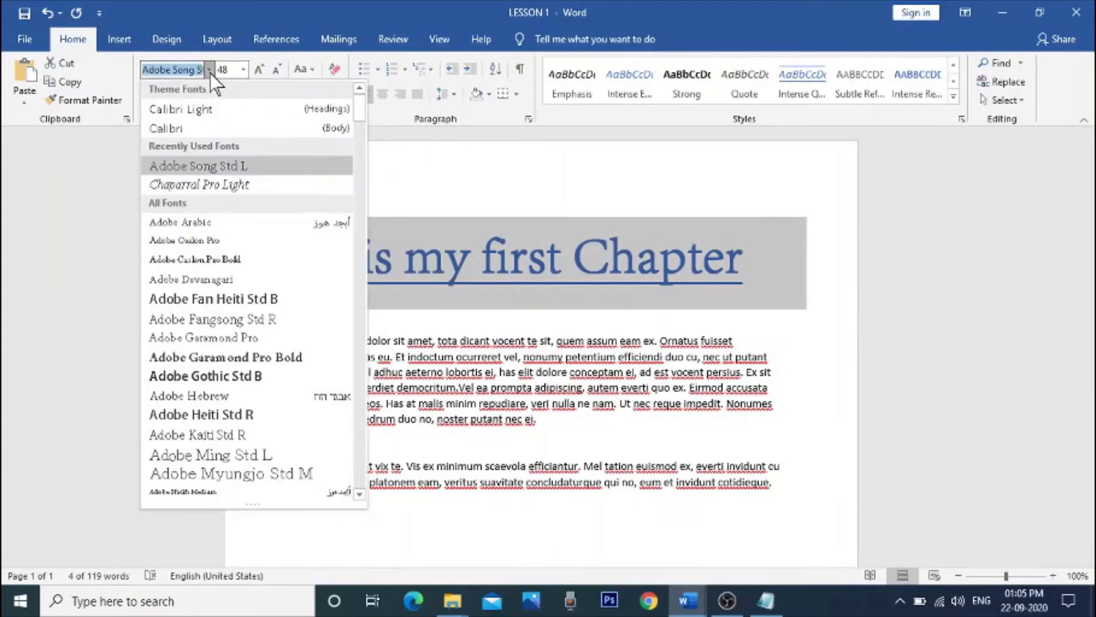
{"action": "left_click", "coordinate": [206, 129]}
{"action": "left_click", "coordinate": [359, 257]}
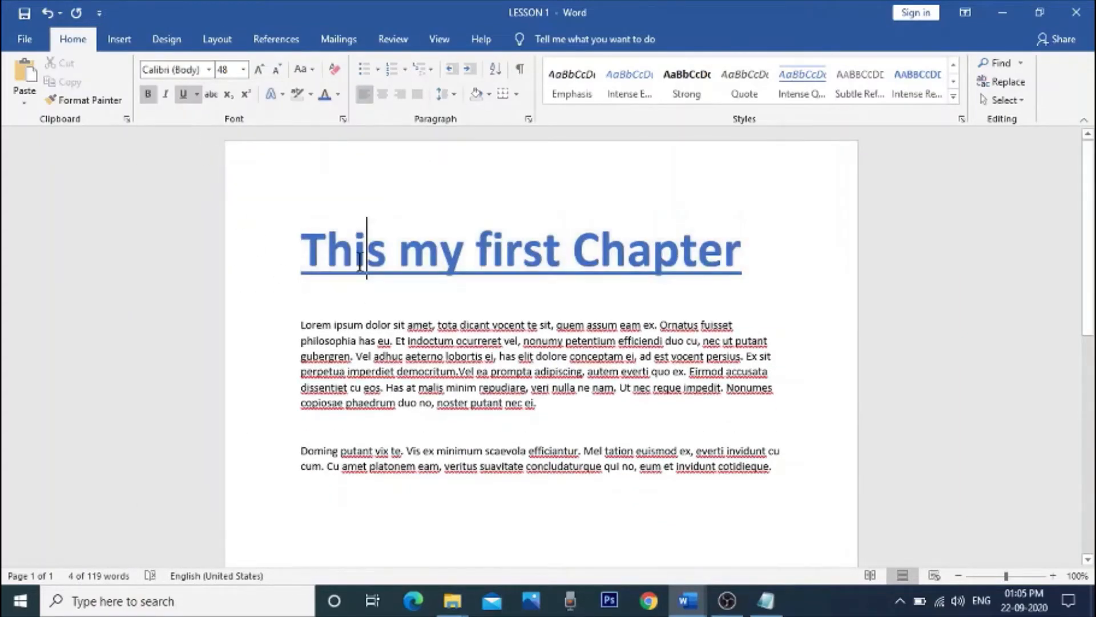
Step: Open the custom font color settings for the heading and accept the current blue
{"action": "left_click_drag", "start_coordinate": [301, 245], "coordinate": [699, 244]}
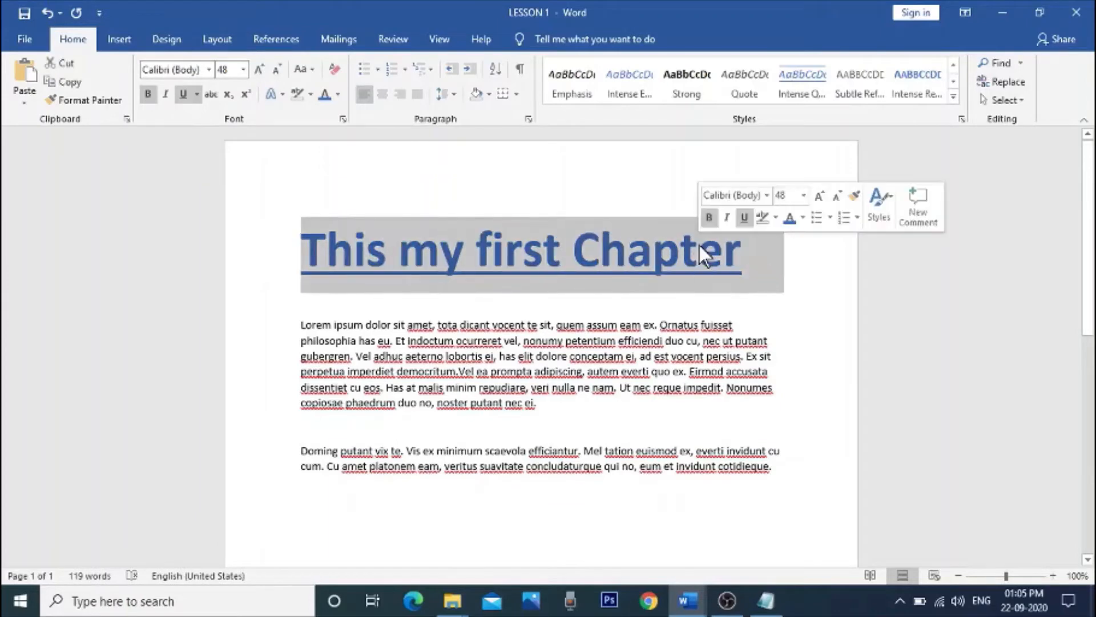
{"action": "left_click", "coordinate": [338, 95]}
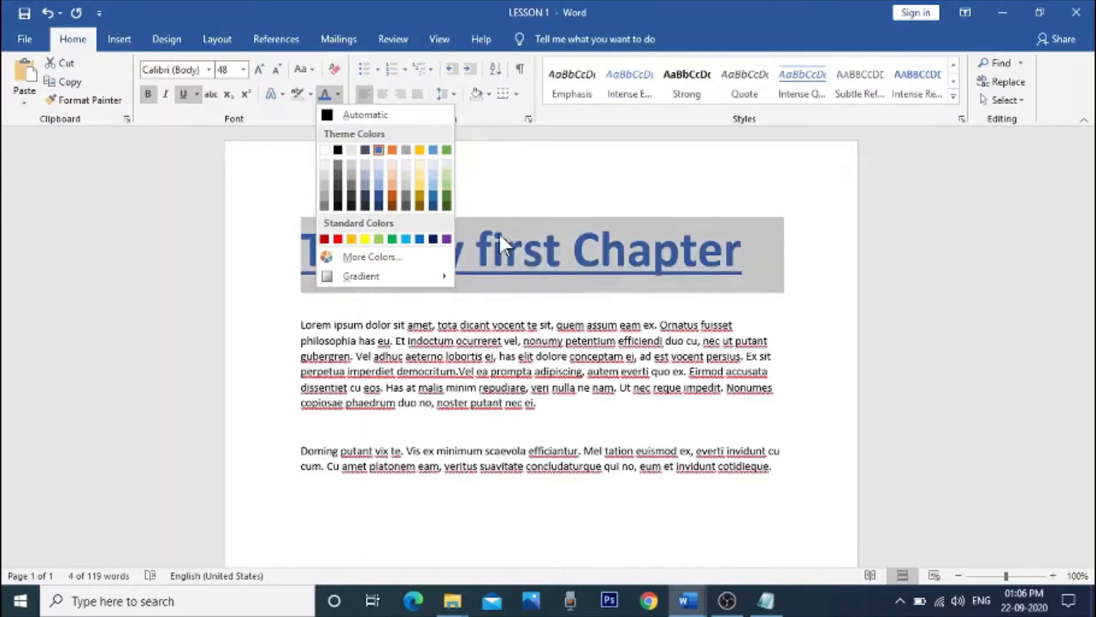
{"action": "left_click", "coordinate": [425, 258]}
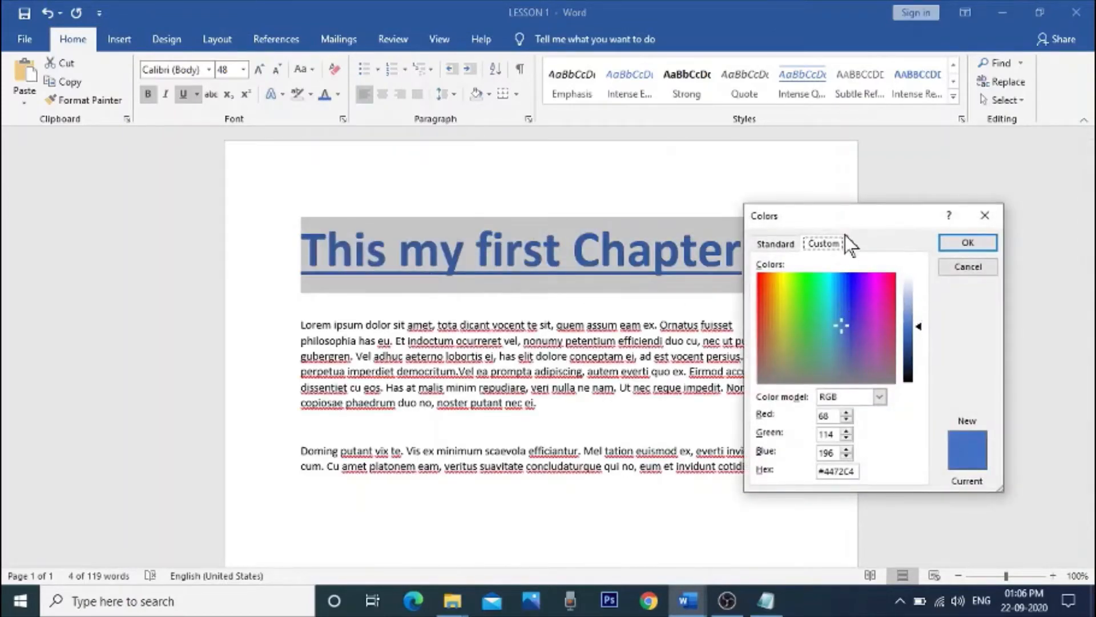
{"action": "left_click", "coordinate": [967, 242]}
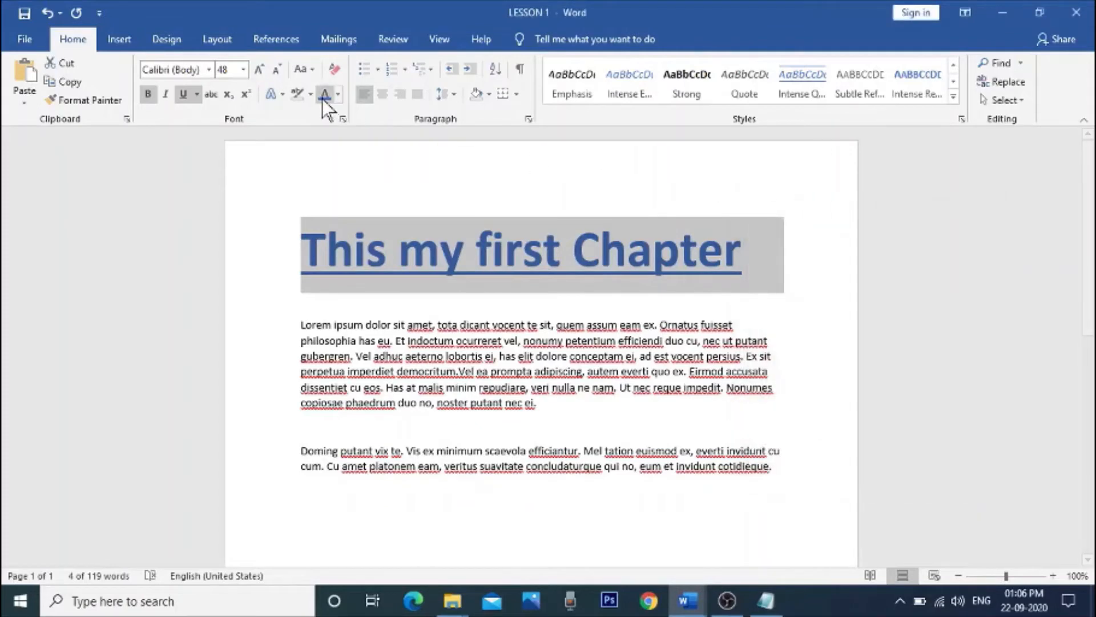
Step: Set the font color of the heading "This my first Chapter" to a custom bright red
{"action": "left_click", "coordinate": [337, 95]}
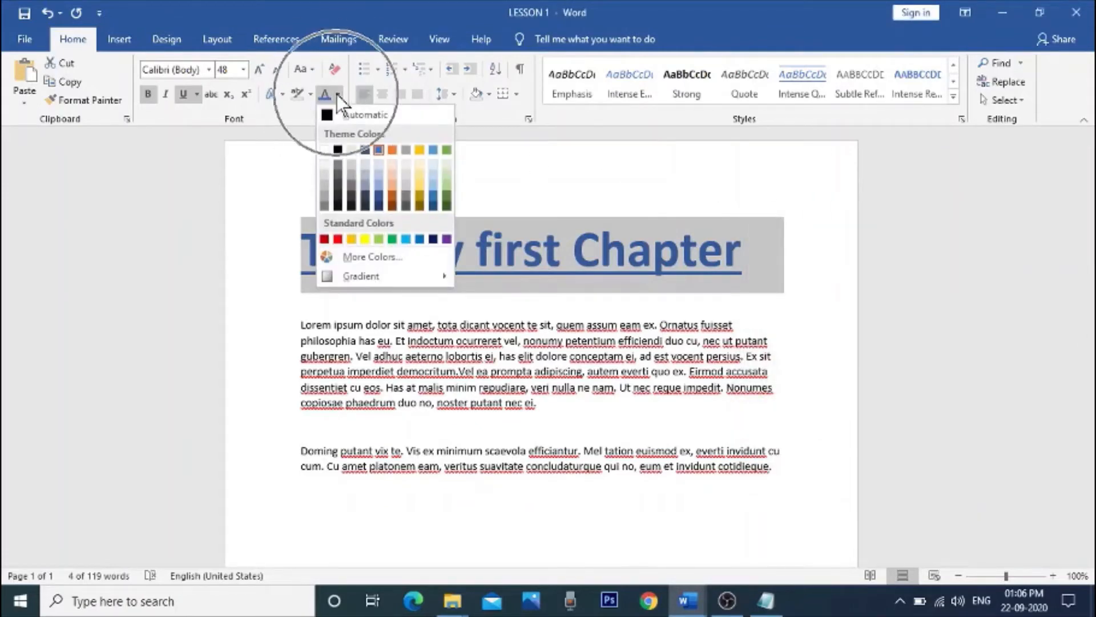
{"action": "left_click", "coordinate": [420, 259]}
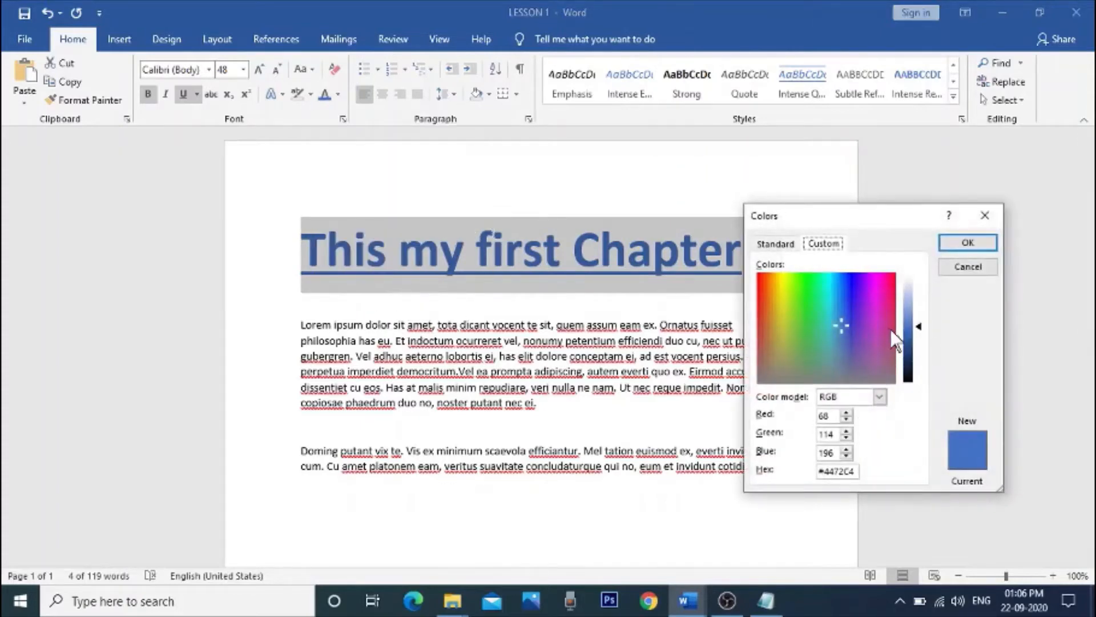
{"action": "left_click", "coordinate": [845, 286]}
{"action": "left_click", "coordinate": [866, 281]}
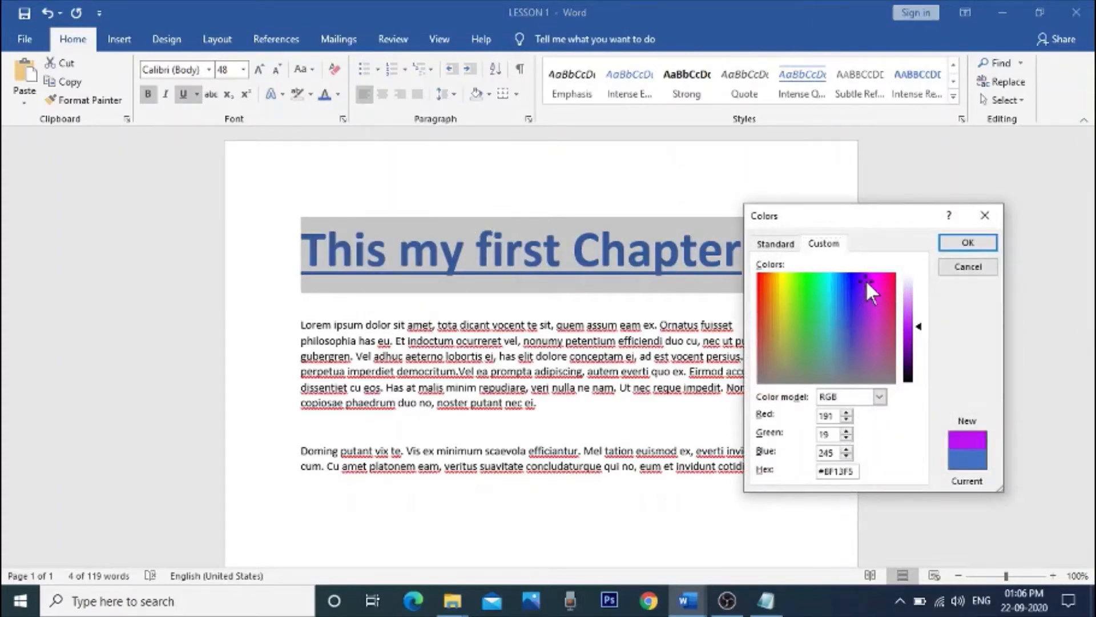
{"action": "left_click", "coordinate": [874, 319]}
{"action": "left_click", "coordinate": [784, 312]}
{"action": "left_click", "coordinate": [778, 289]}
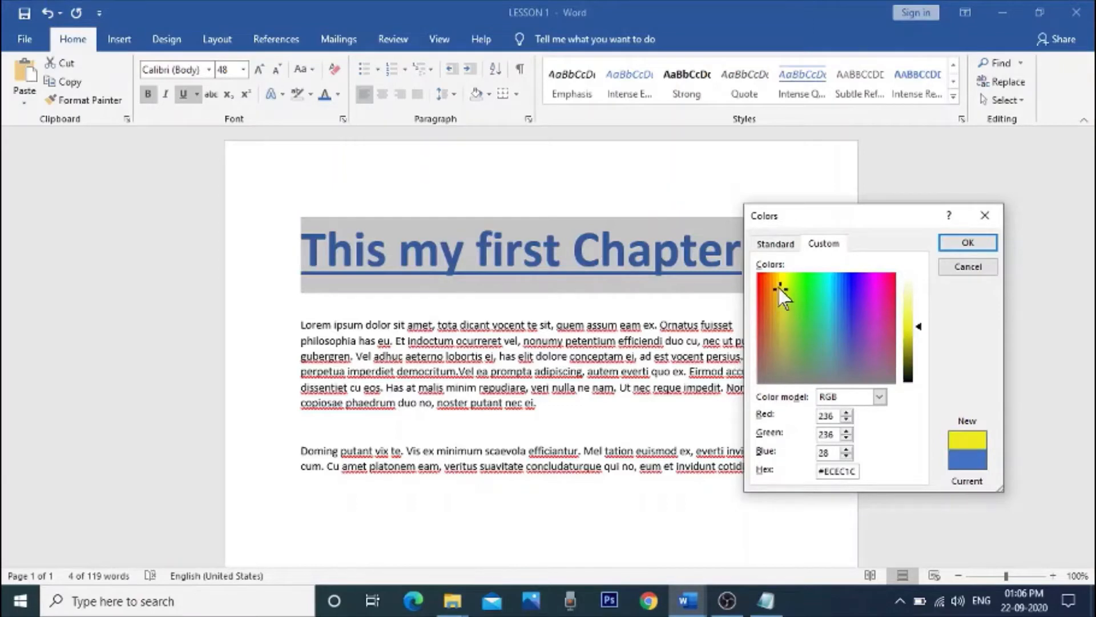
{"action": "left_click", "coordinate": [759, 280]}
{"action": "left_click", "coordinate": [951, 242]}
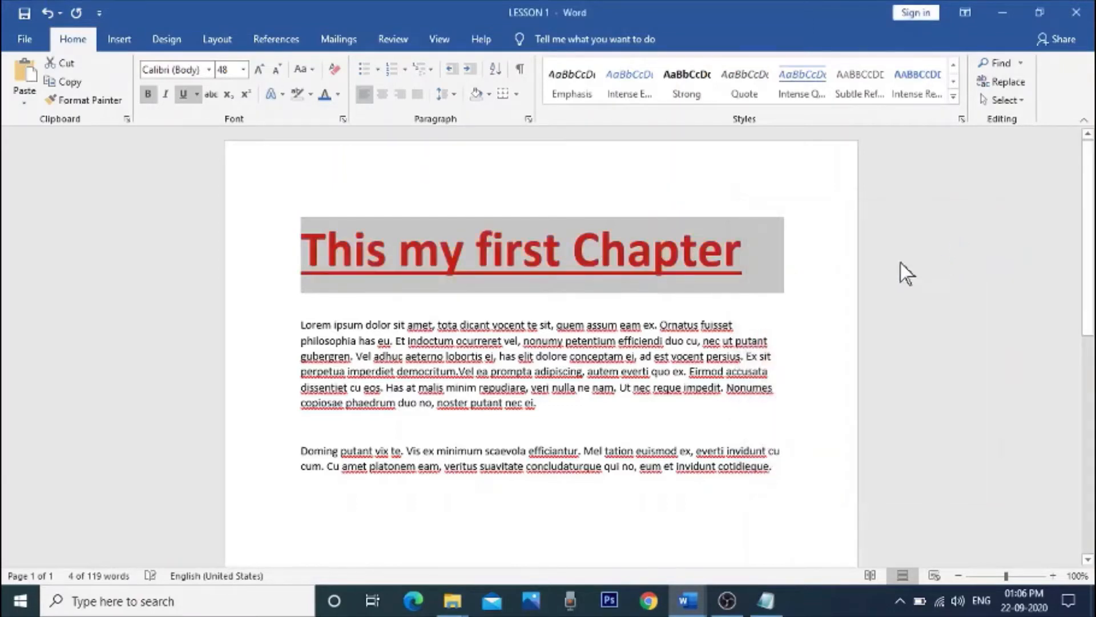
{"action": "left_click", "coordinate": [769, 210]}
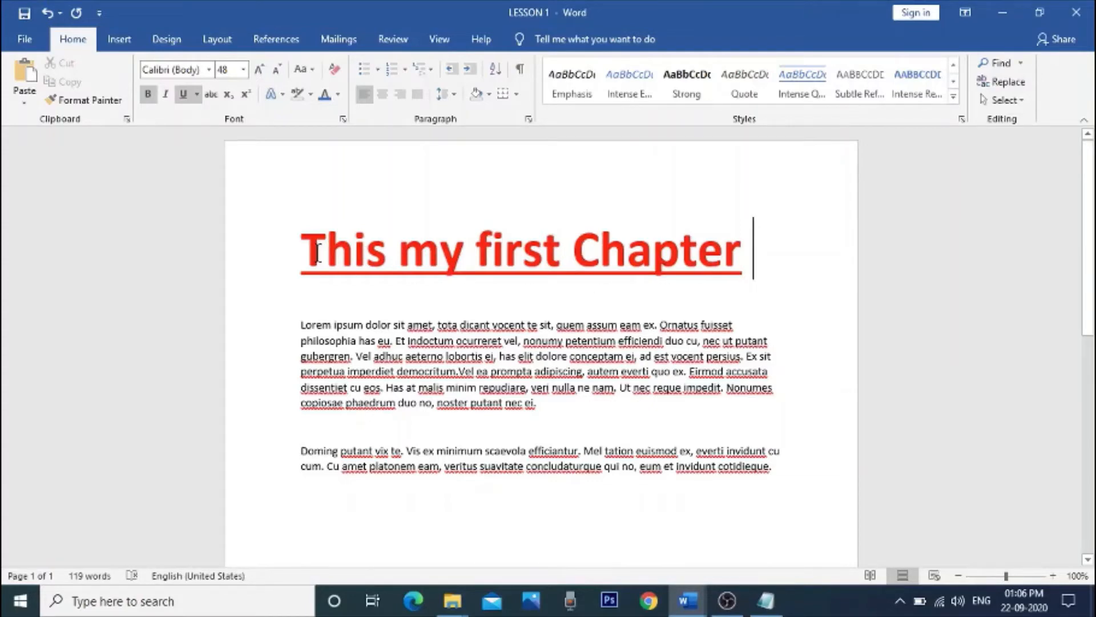
Step: Remove the underline from the whole heading "This my first Chapter"
{"action": "left_click_drag", "start_coordinate": [307, 246], "coordinate": [710, 245]}
{"action": "left_click", "coordinate": [526, 206]}
{"action": "left_click_drag", "start_coordinate": [305, 246], "coordinate": [711, 247]}
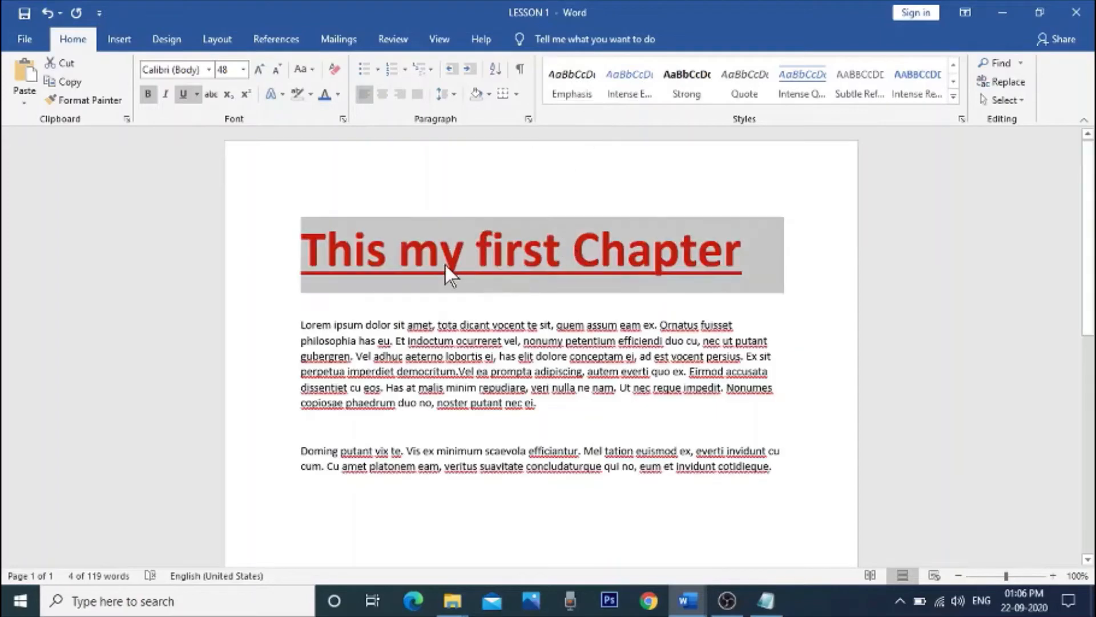
{"action": "left_click", "coordinate": [184, 93]}
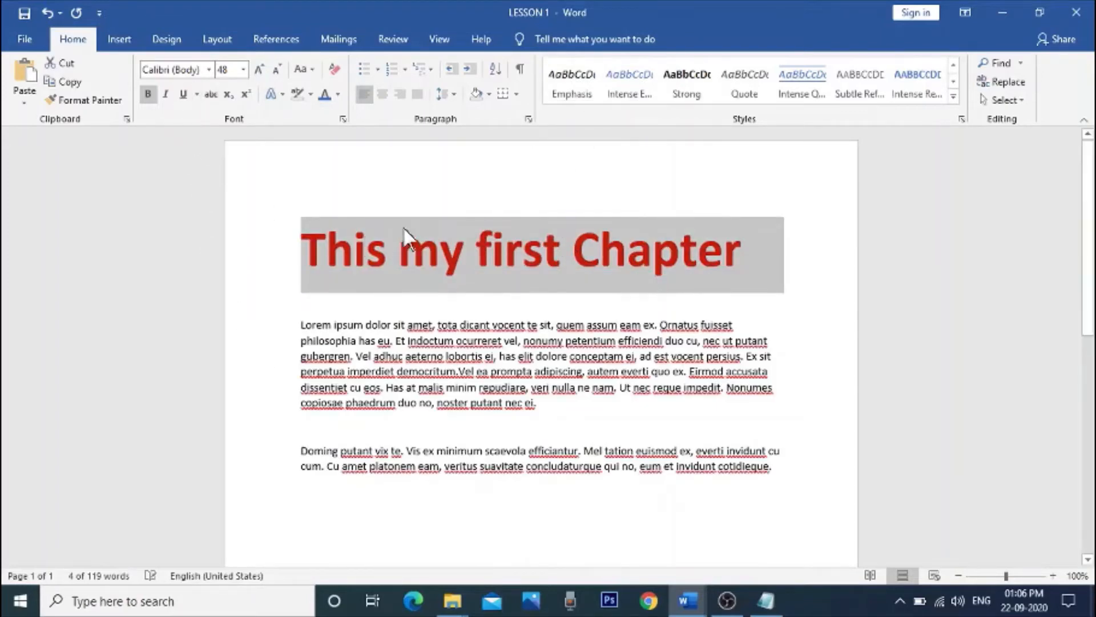
{"action": "left_click", "coordinate": [411, 201]}
Step: Browse the available text styles and preview one on the selected heading without applying it
{"action": "left_click_drag", "start_coordinate": [302, 245], "coordinate": [736, 241]}
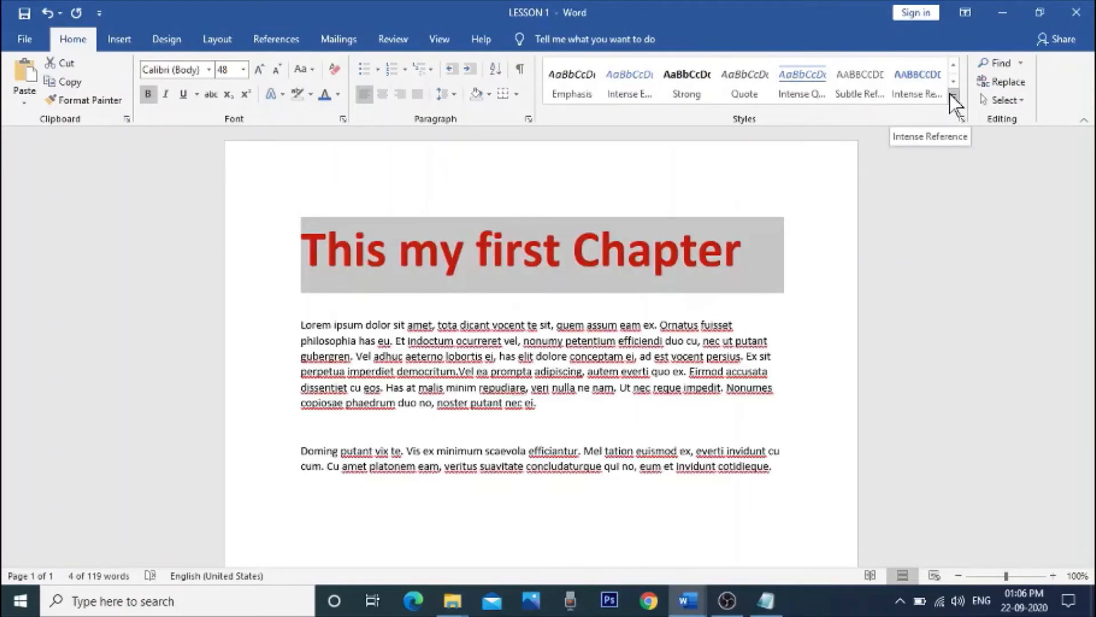
{"action": "left_click", "coordinate": [952, 82]}
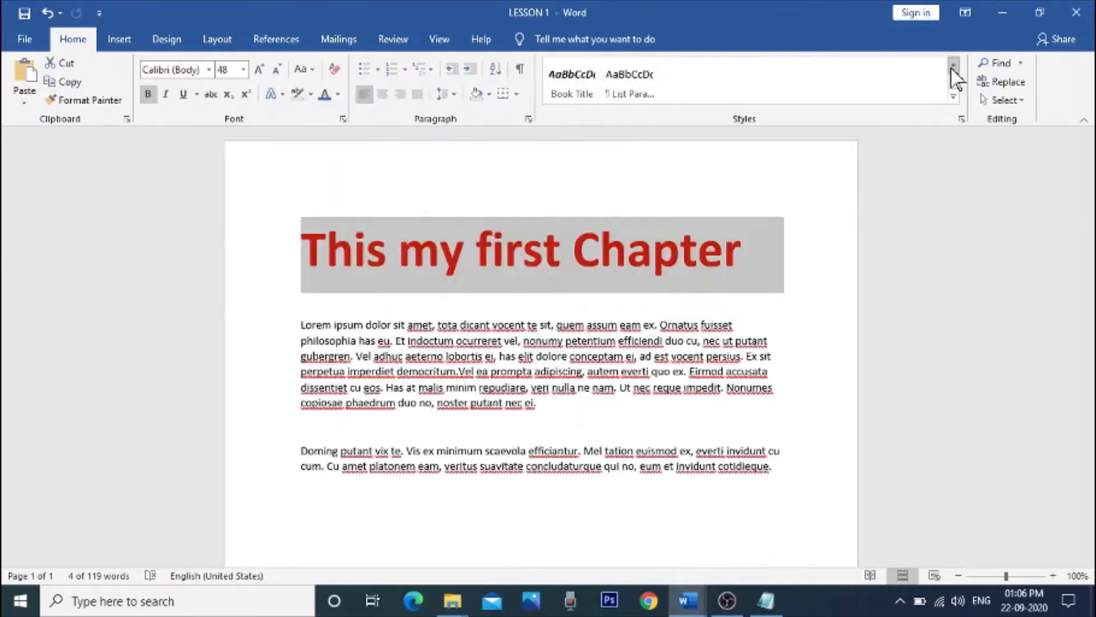
{"action": "left_click", "coordinate": [952, 65]}
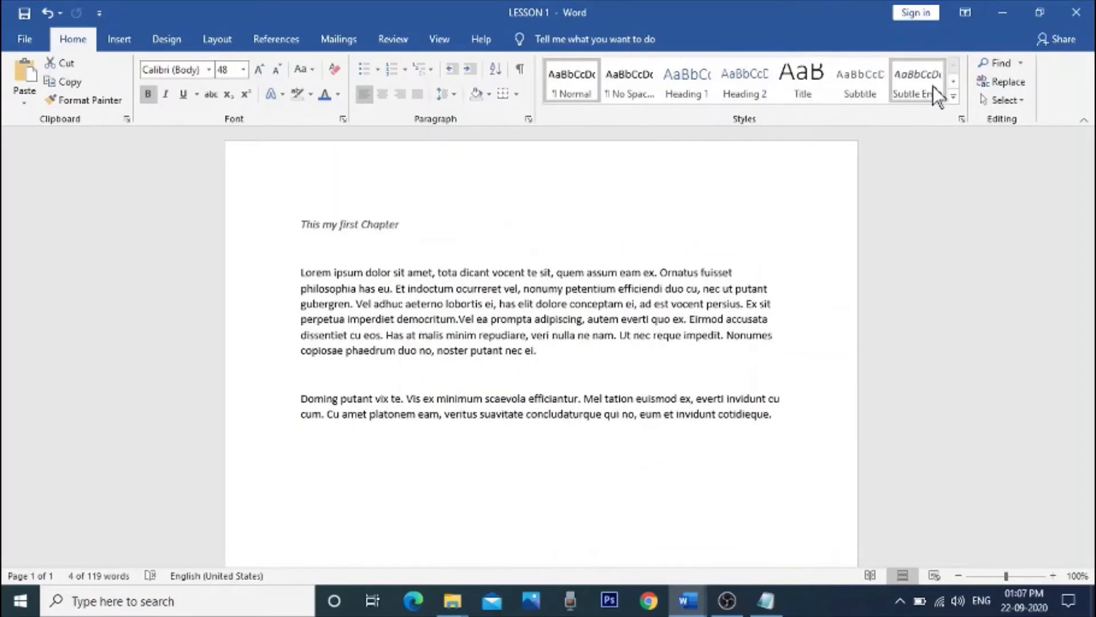
{"action": "left_click", "coordinate": [389, 252]}
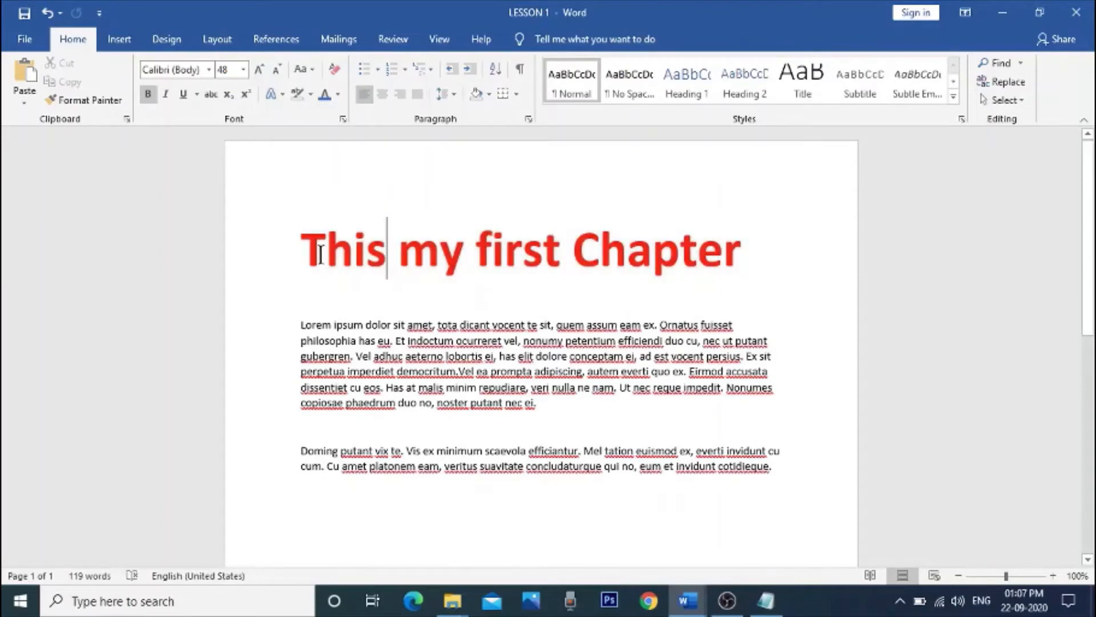
Step: Try justified and centered alignment on the heading and set its font size to 28
{"action": "left_click_drag", "start_coordinate": [309, 250], "coordinate": [748, 245]}
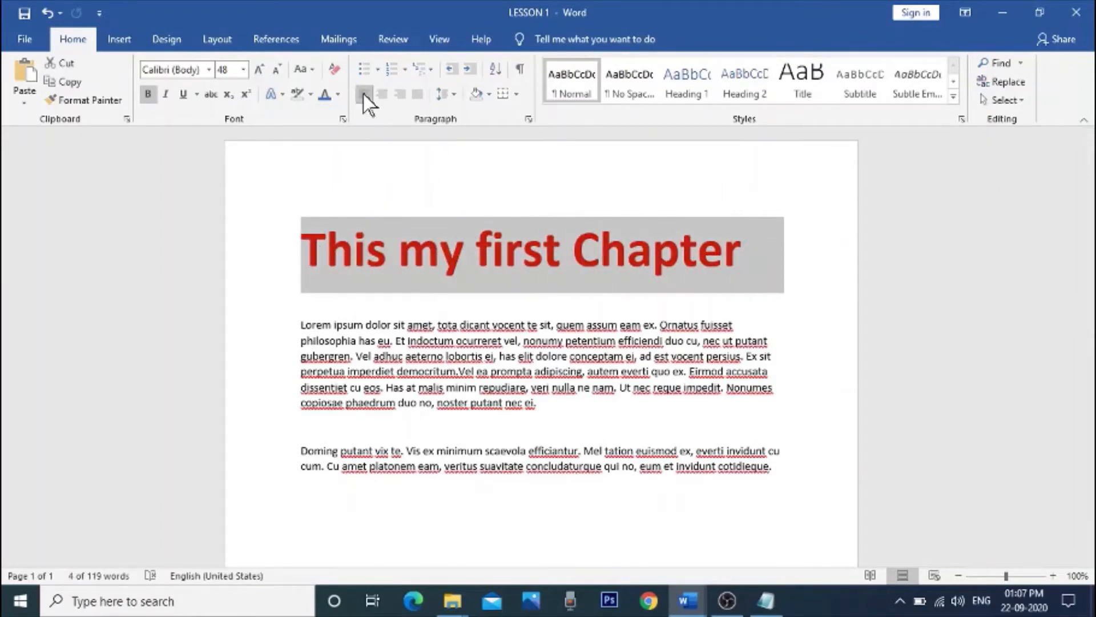
{"action": "key", "text": "ctrl+j"}
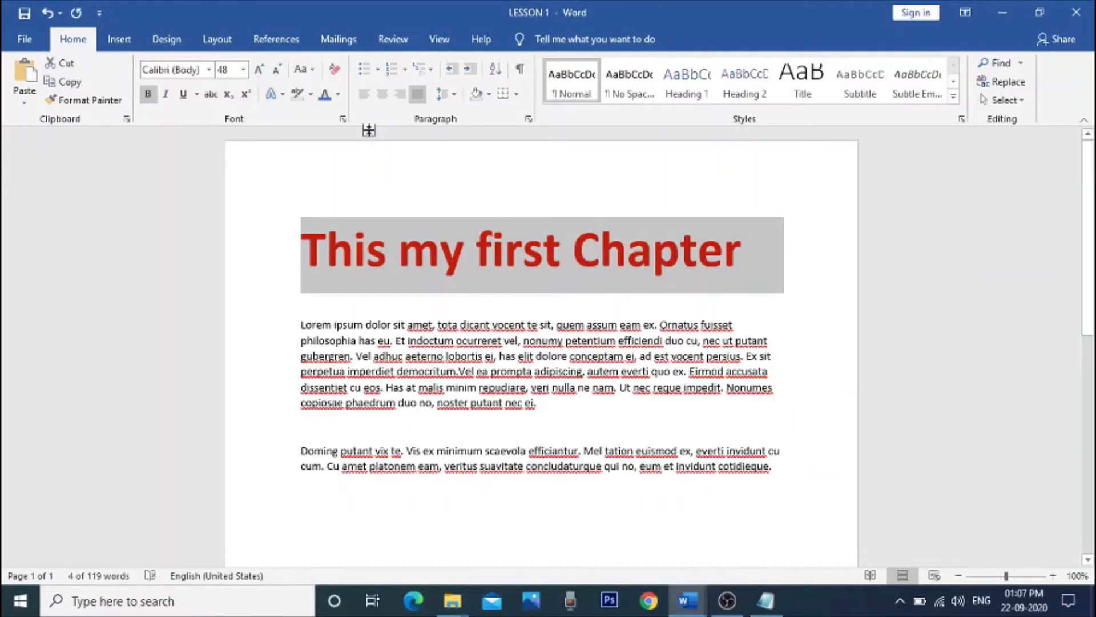
{"action": "left_click", "coordinate": [378, 97]}
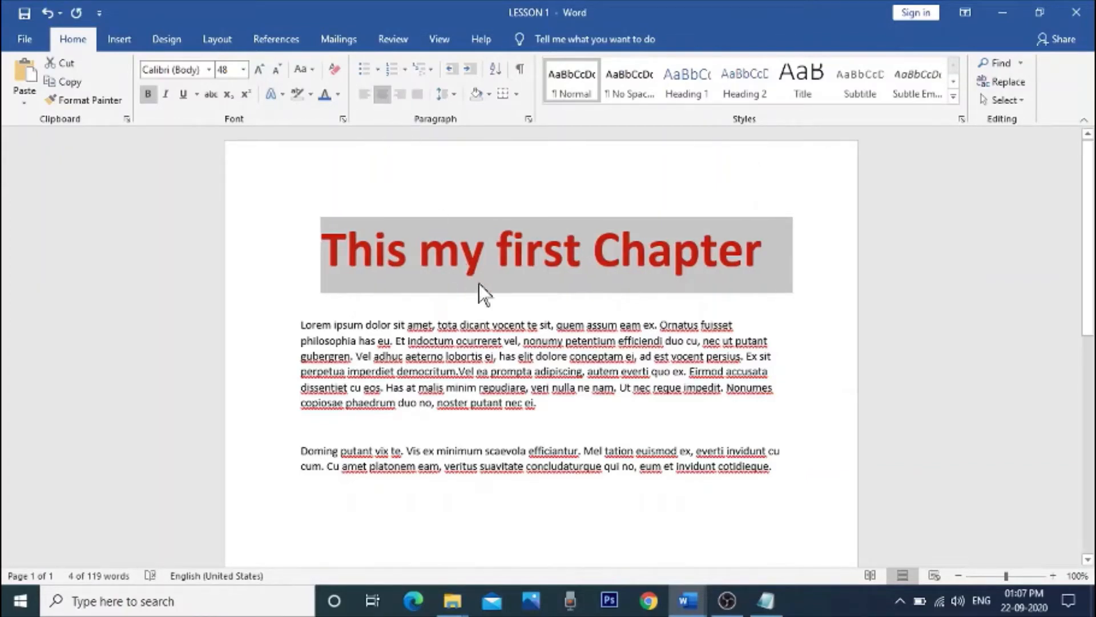
{"action": "left_click", "coordinate": [244, 70]}
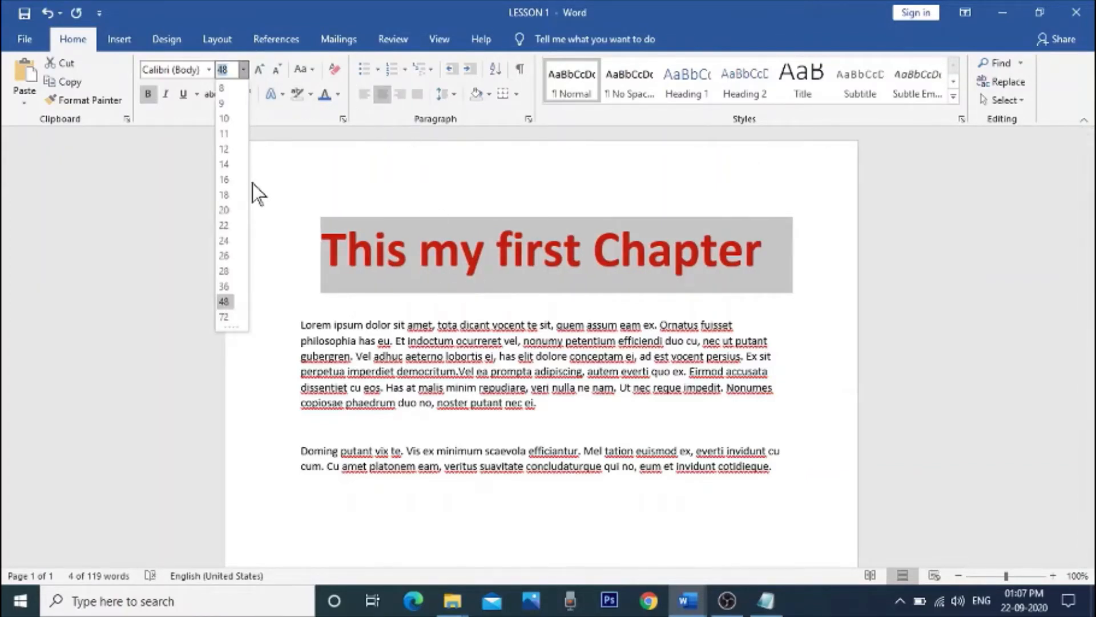
{"action": "left_click", "coordinate": [230, 266]}
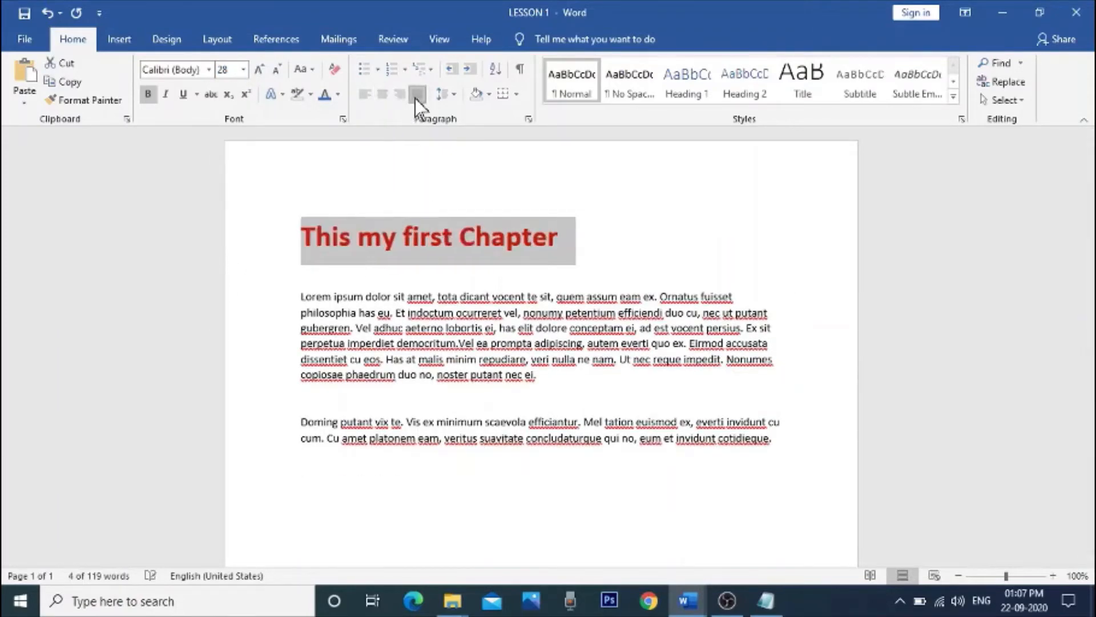
Step: Cycle the heading through right, center and justified alignment, finishing with left alignment
{"action": "left_click", "coordinate": [400, 94]}
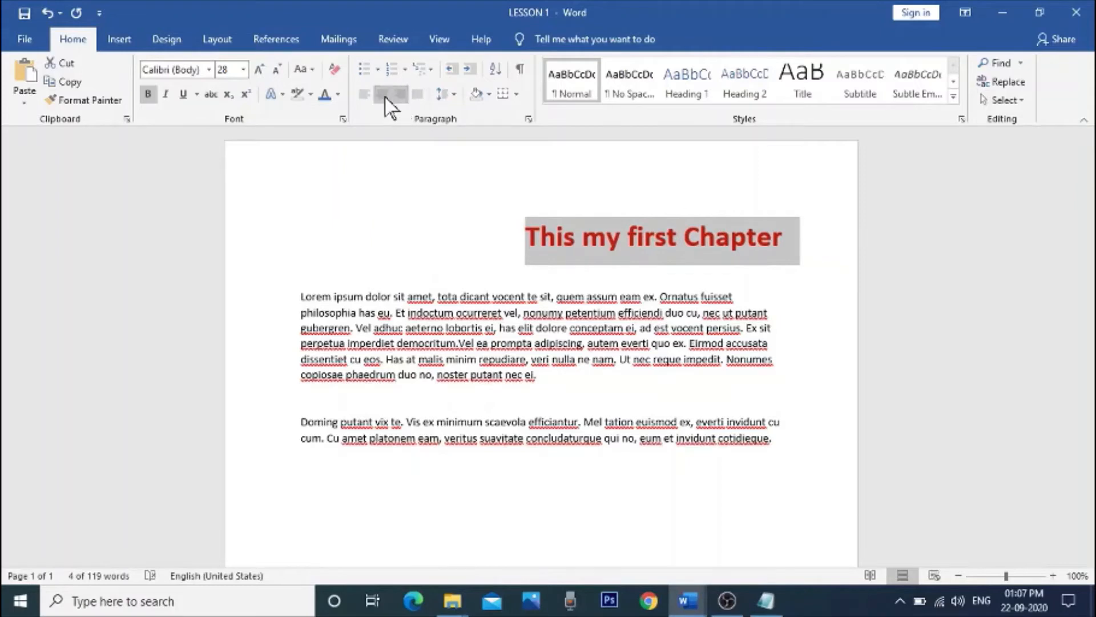
{"action": "left_click", "coordinate": [383, 95]}
{"action": "left_click", "coordinate": [364, 98]}
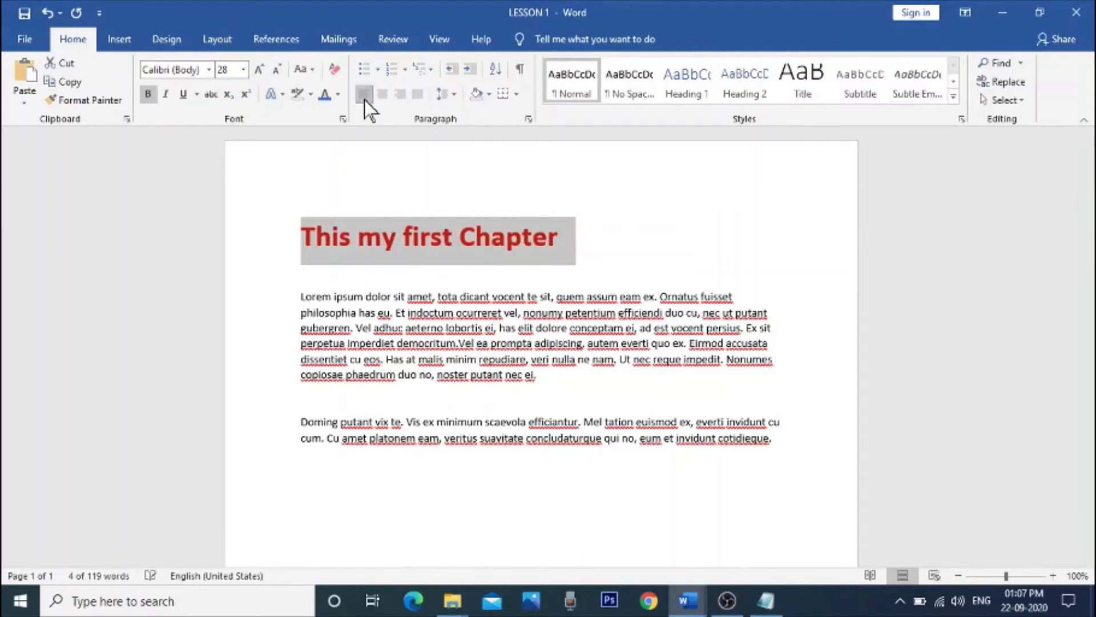
{"action": "left_click", "coordinate": [381, 96]}
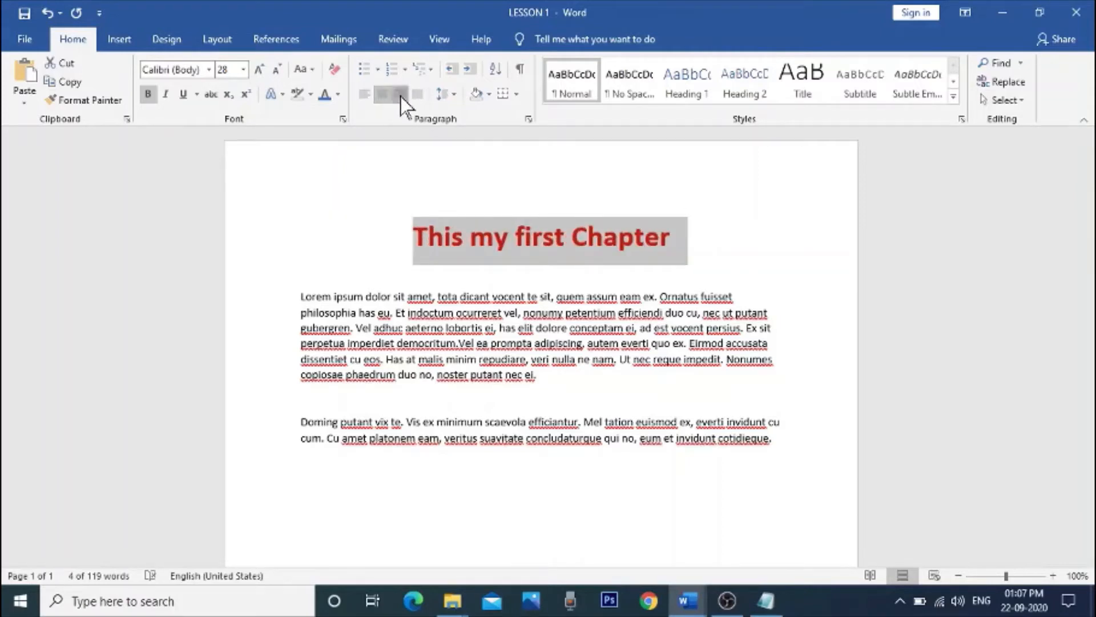
{"action": "left_click", "coordinate": [401, 96]}
{"action": "left_click", "coordinate": [411, 96]}
{"action": "left_click", "coordinate": [399, 96]}
{"action": "left_click", "coordinate": [382, 94]}
{"action": "left_click", "coordinate": [364, 94]}
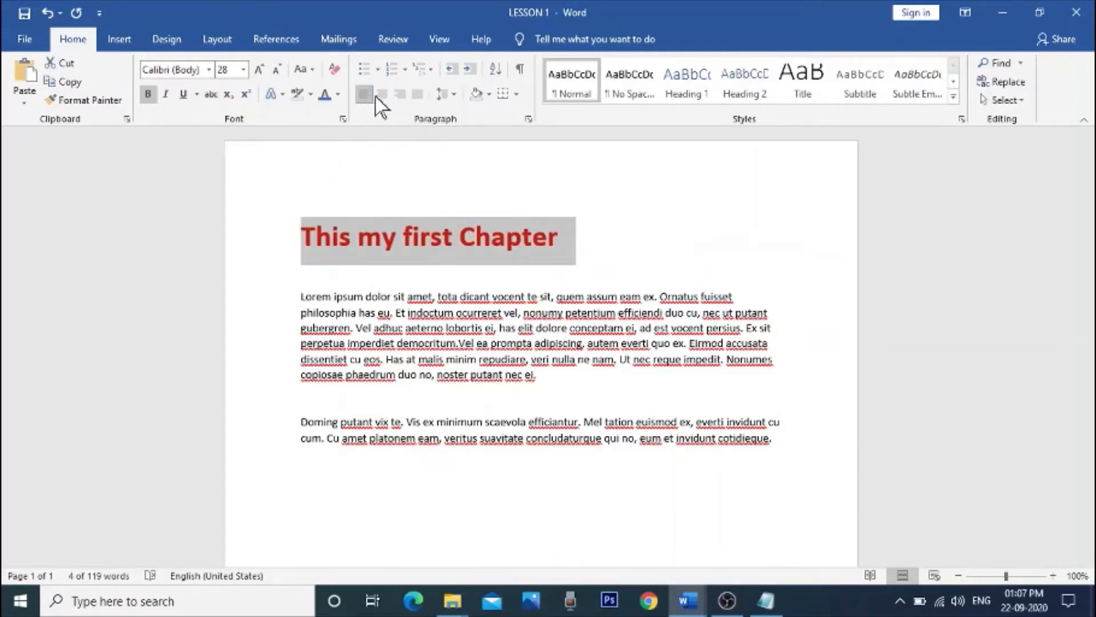
{"action": "left_click", "coordinate": [381, 95]}
{"action": "left_click", "coordinate": [400, 95]}
{"action": "left_click", "coordinate": [414, 96]}
{"action": "left_click", "coordinate": [401, 96]}
{"action": "left_click", "coordinate": [381, 94]}
{"action": "left_click", "coordinate": [365, 93]}
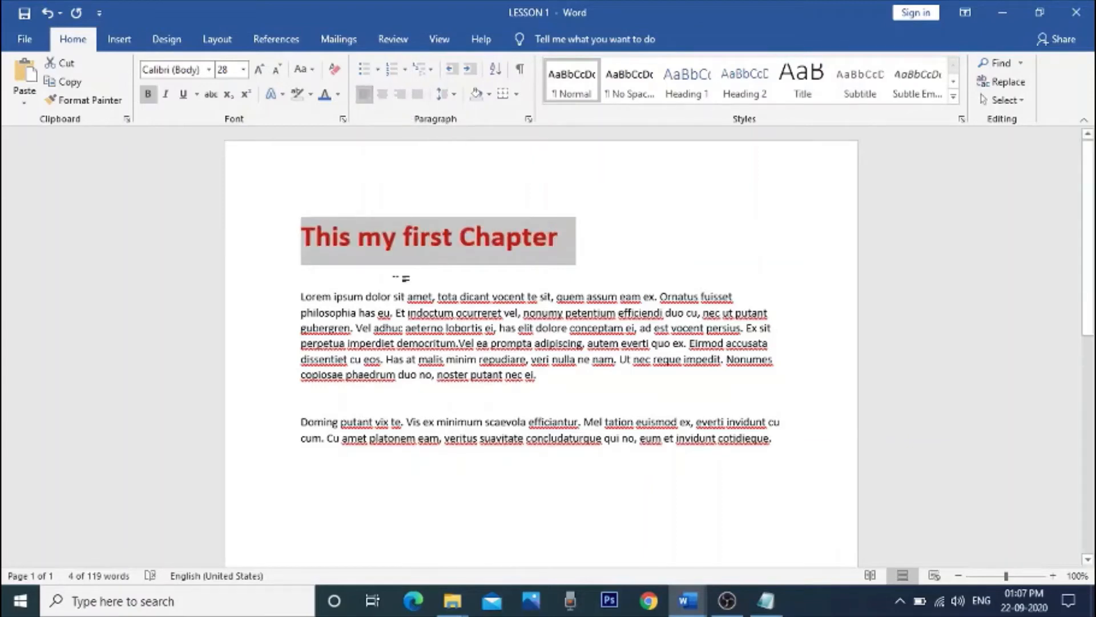
Step: Center the first body paragraph, the one beginning with "Lorem ipsum"
{"action": "left_click", "coordinate": [403, 278]}
{"action": "left_click_drag", "start_coordinate": [300, 297], "coordinate": [550, 385]}
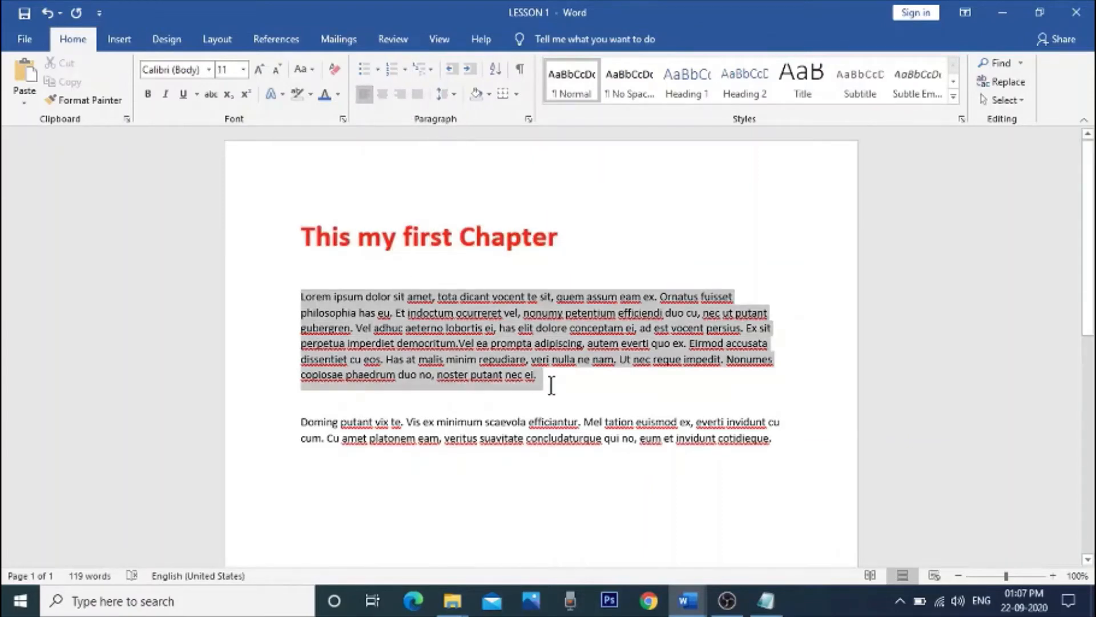
{"action": "left_click", "coordinate": [382, 94]}
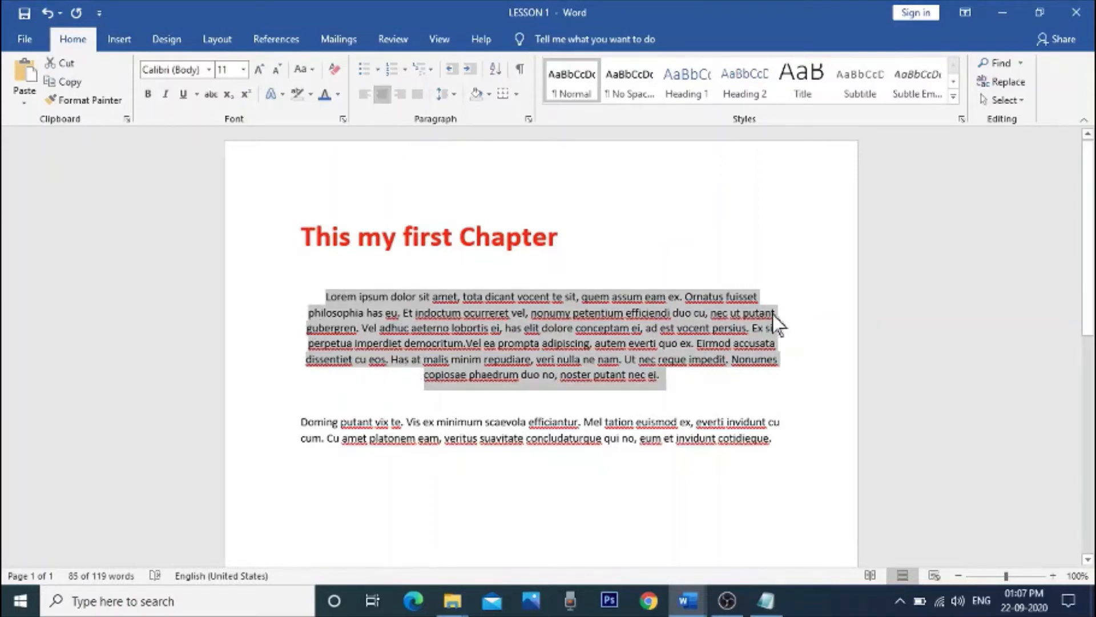
{"action": "left_click", "coordinate": [765, 264]}
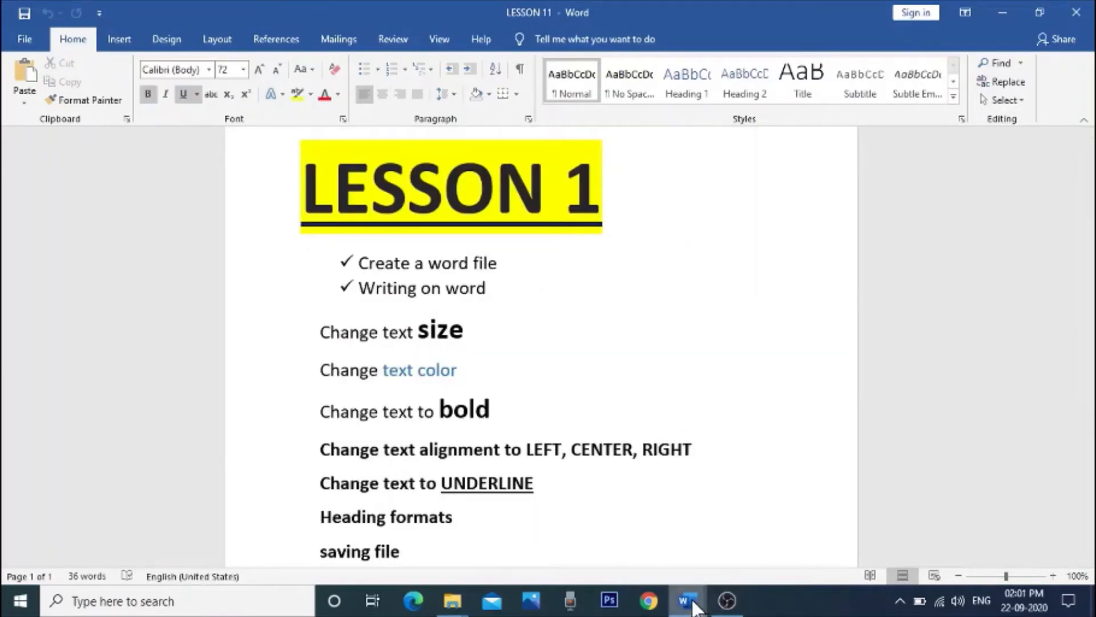
Step: Switch to the open LESSON 1 document that contains the heading "This my first Chapter"
{"action": "mouse_move", "coordinate": [691, 606]}
{"action": "left_click", "coordinate": [668, 568]}
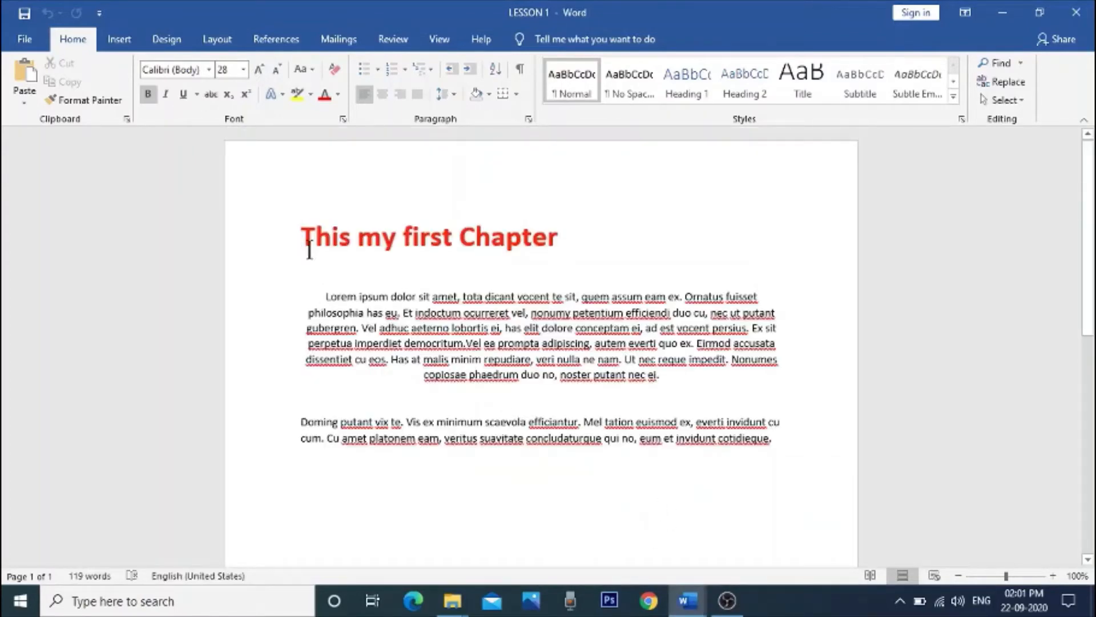
{"action": "left_click_drag", "start_coordinate": [304, 238], "coordinate": [553, 249]}
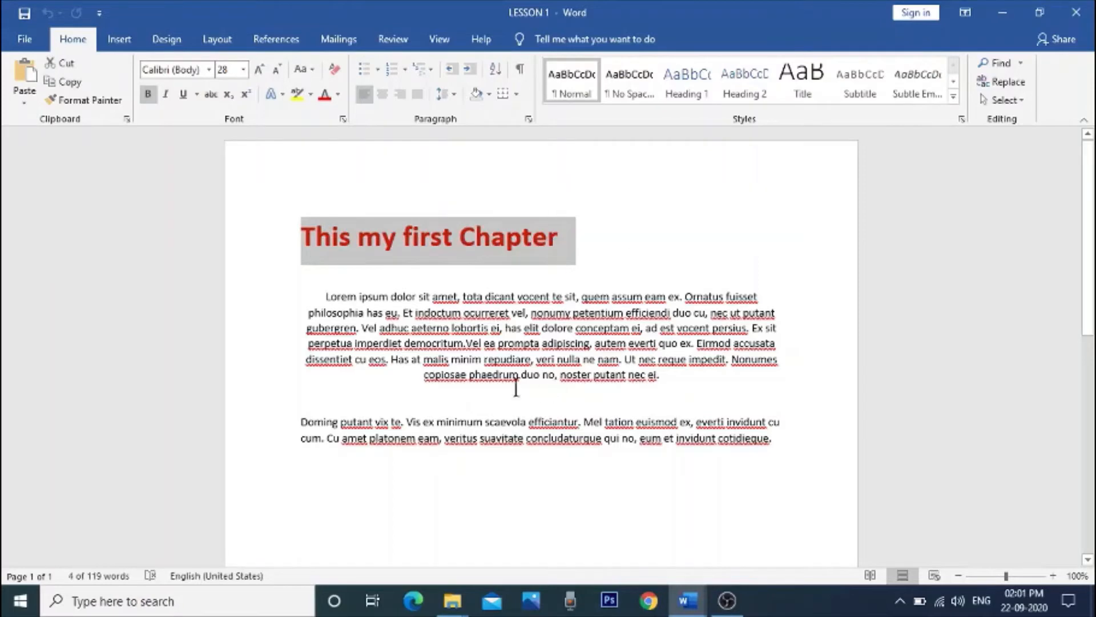
{"action": "left_click", "coordinate": [634, 267]}
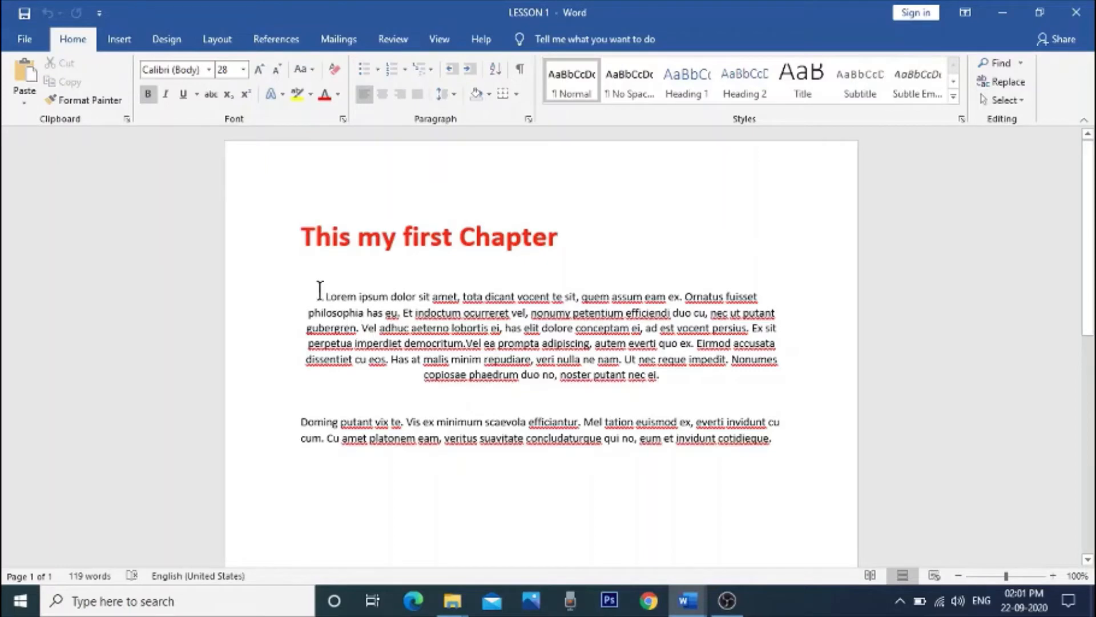
Step: Try left, center, right and justified alignment on the first body paragraph, finishing with left alignment
{"action": "left_click_drag", "start_coordinate": [326, 297], "coordinate": [671, 380]}
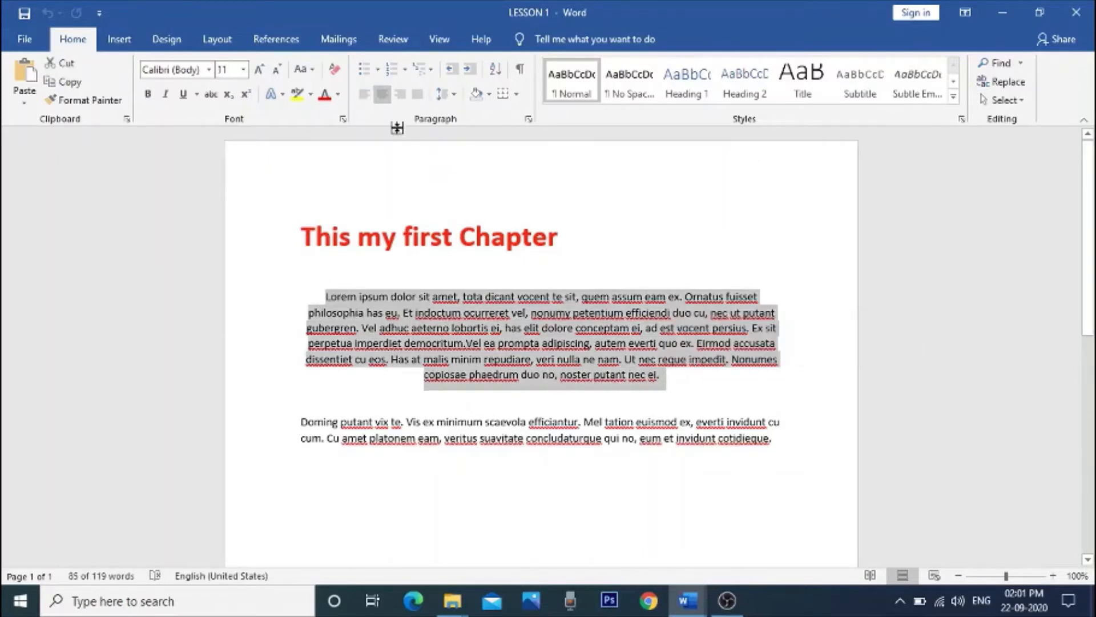
{"action": "left_click", "coordinate": [365, 94]}
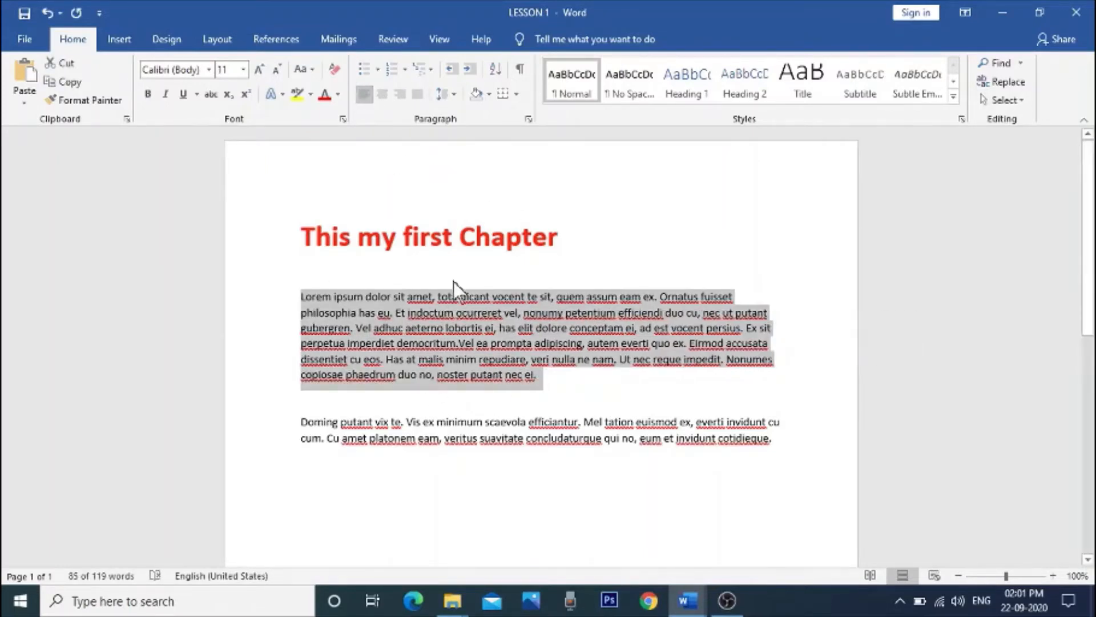
{"action": "left_click", "coordinate": [383, 93]}
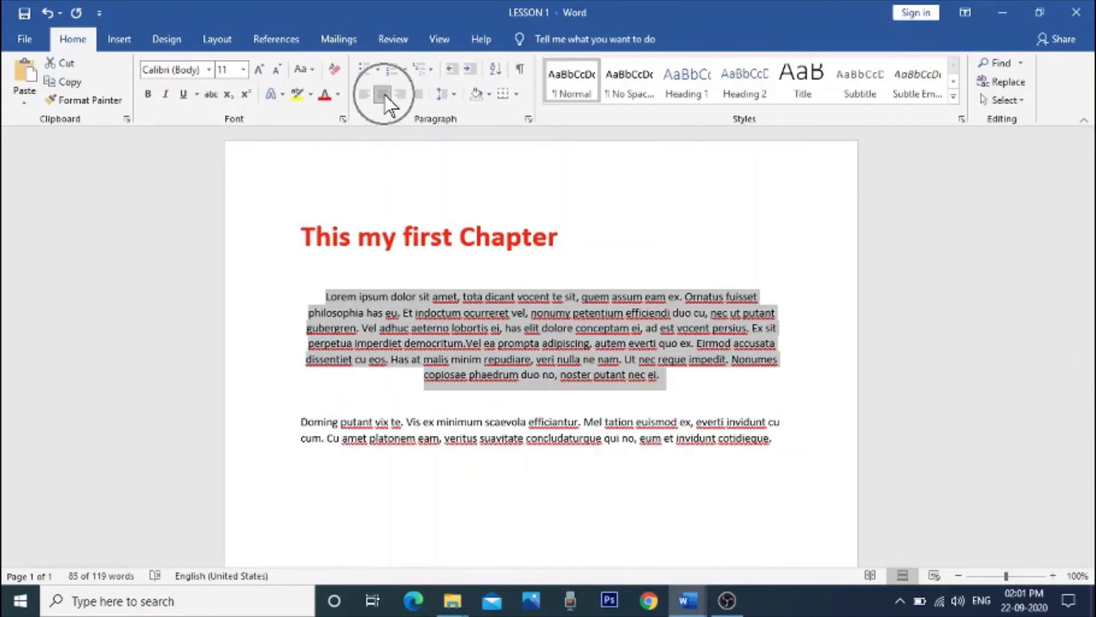
{"action": "left_click", "coordinate": [400, 94]}
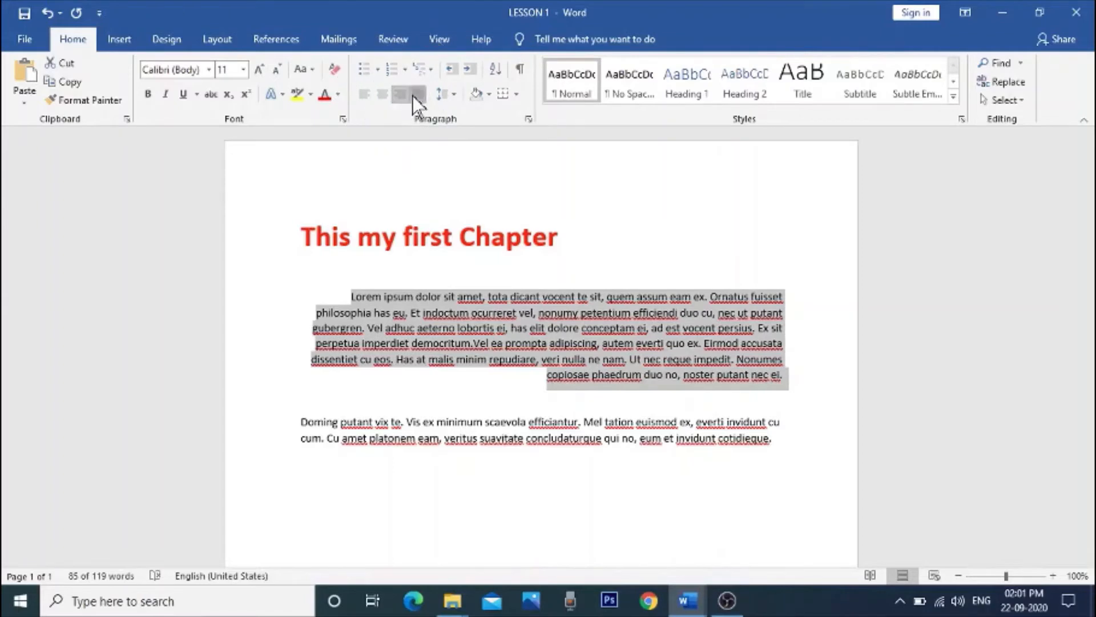
{"action": "left_click", "coordinate": [414, 95]}
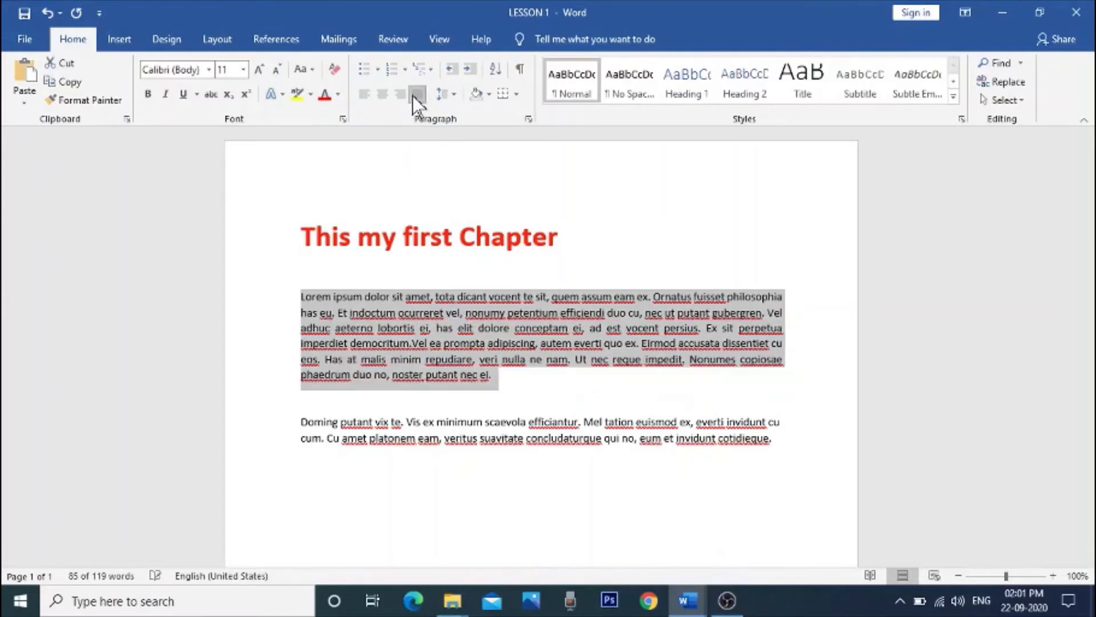
{"action": "left_click", "coordinate": [365, 94]}
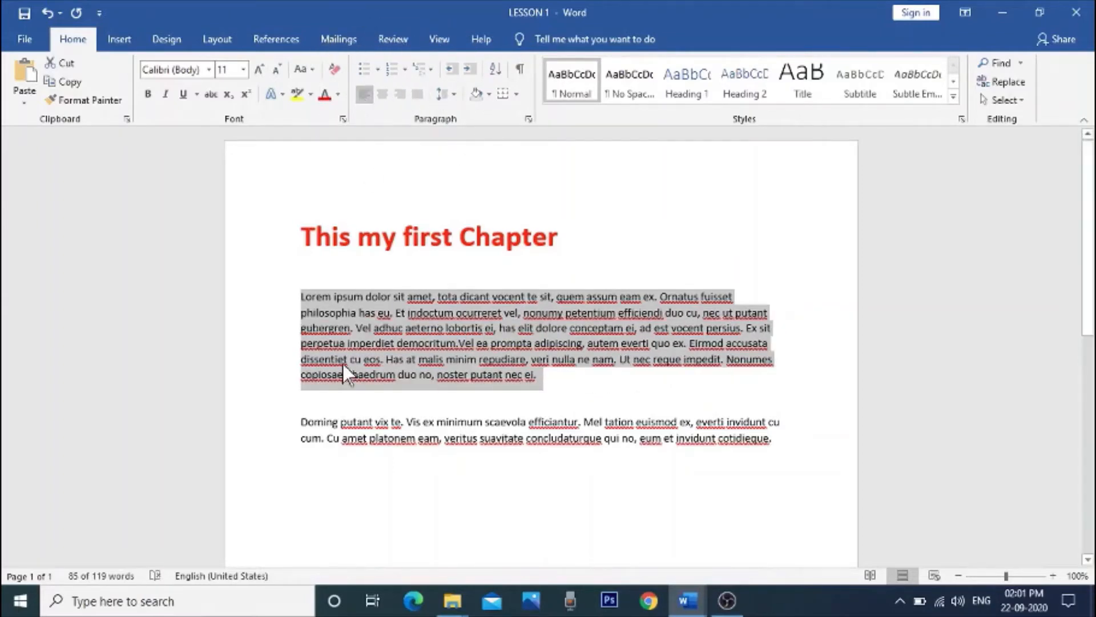
Step: Color the first body paragraph, the one beginning with "Lorem ipsum", in the theme blue
{"action": "left_click", "coordinate": [306, 295]}
{"action": "left_click_drag", "start_coordinate": [316, 297], "coordinate": [538, 384]}
{"action": "left_click", "coordinate": [339, 95]}
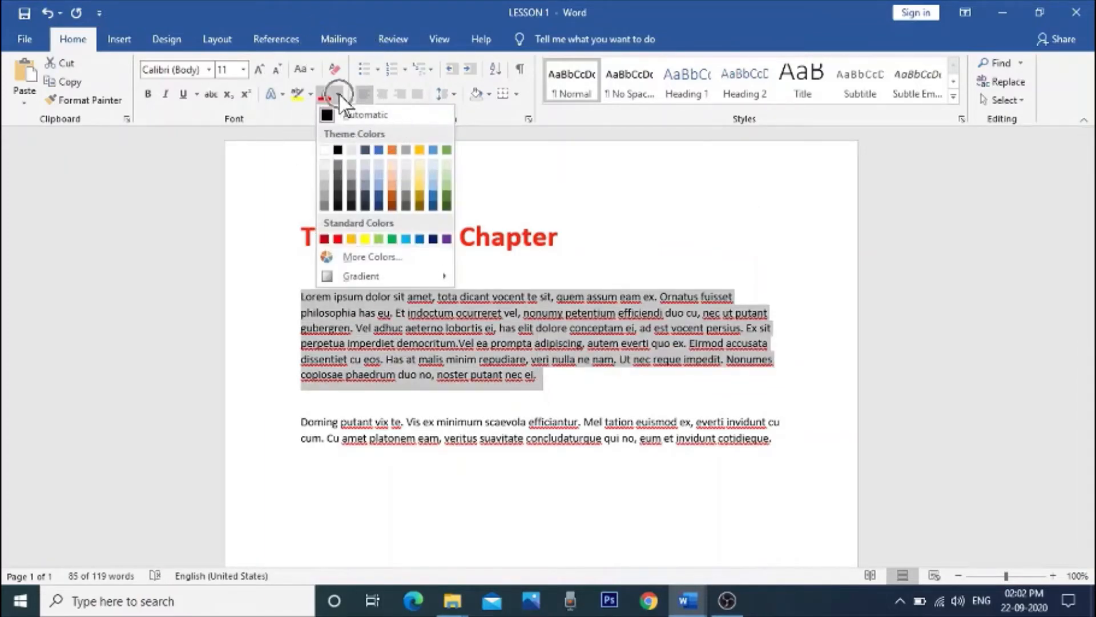
{"action": "left_click", "coordinate": [379, 150]}
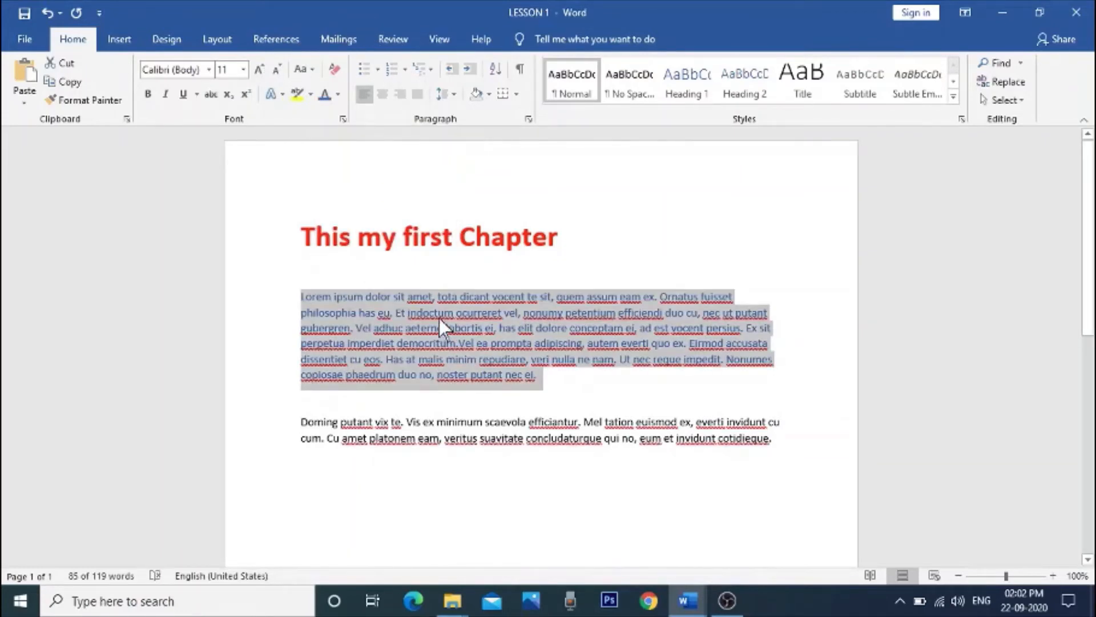
Step: Set the font size of the "Lorem ipsum" paragraph to 18
{"action": "left_click_drag", "start_coordinate": [302, 295], "coordinate": [549, 401]}
{"action": "left_click", "coordinate": [243, 69]}
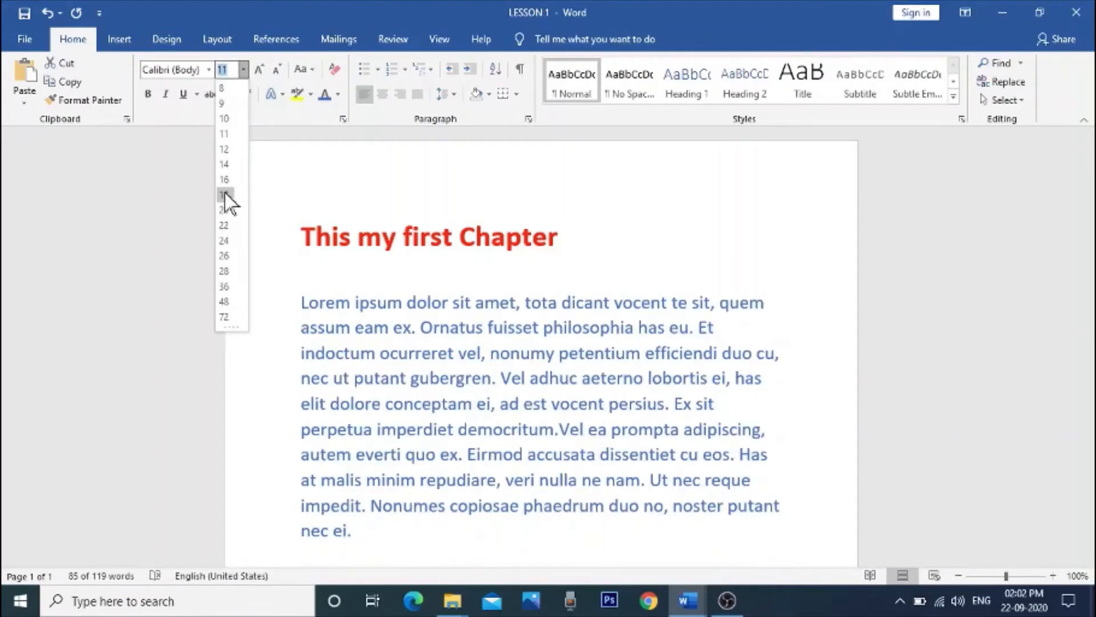
{"action": "left_click", "coordinate": [225, 194]}
Step: Delete the second body paragraph, the one beginning with "Doming putant"
{"action": "scroll", "coordinate": [565, 331], "scroll_direction": "down", "scroll_amount": 3}
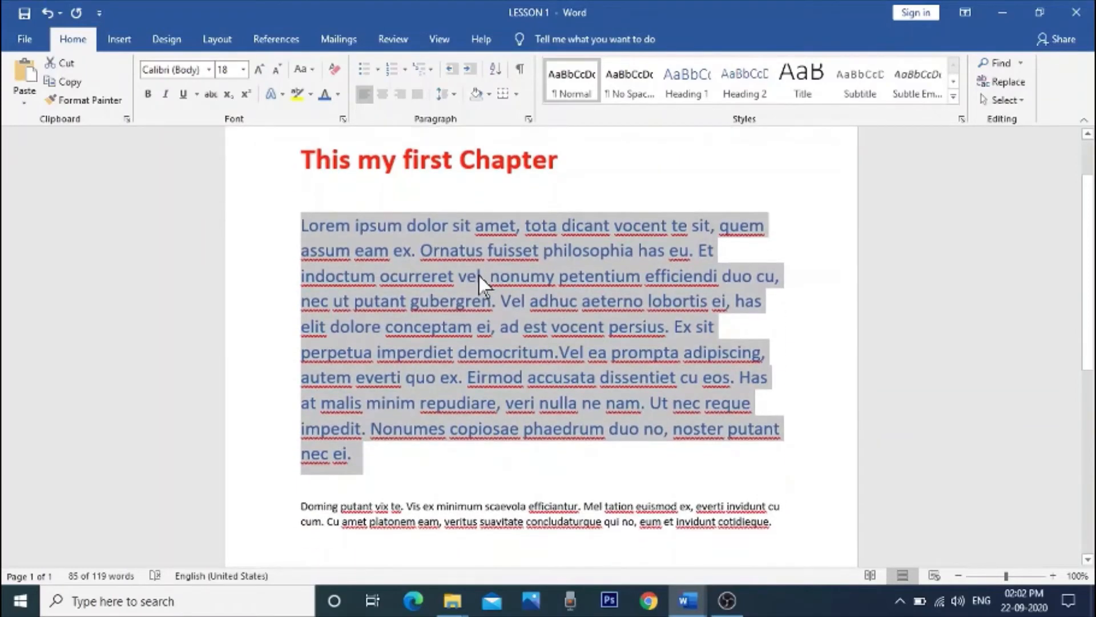
{"action": "scroll", "coordinate": [478, 275], "scroll_direction": "down", "scroll_amount": 1}
{"action": "left_click_drag", "start_coordinate": [301, 468], "coordinate": [781, 494]}
{"action": "key", "text": "Delete"}
{"action": "scroll", "coordinate": [644, 479], "scroll_direction": "up", "scroll_amount": 3}
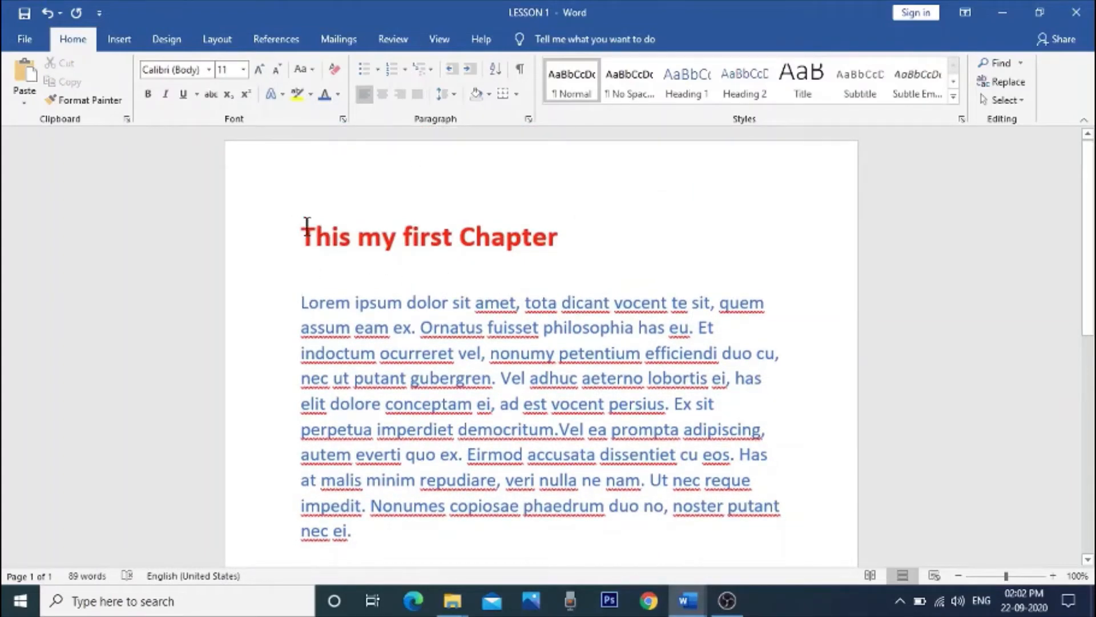
Step: Underline the heading "This my first Chapter" and remove the underline again
{"action": "left_click_drag", "start_coordinate": [307, 225], "coordinate": [573, 244]}
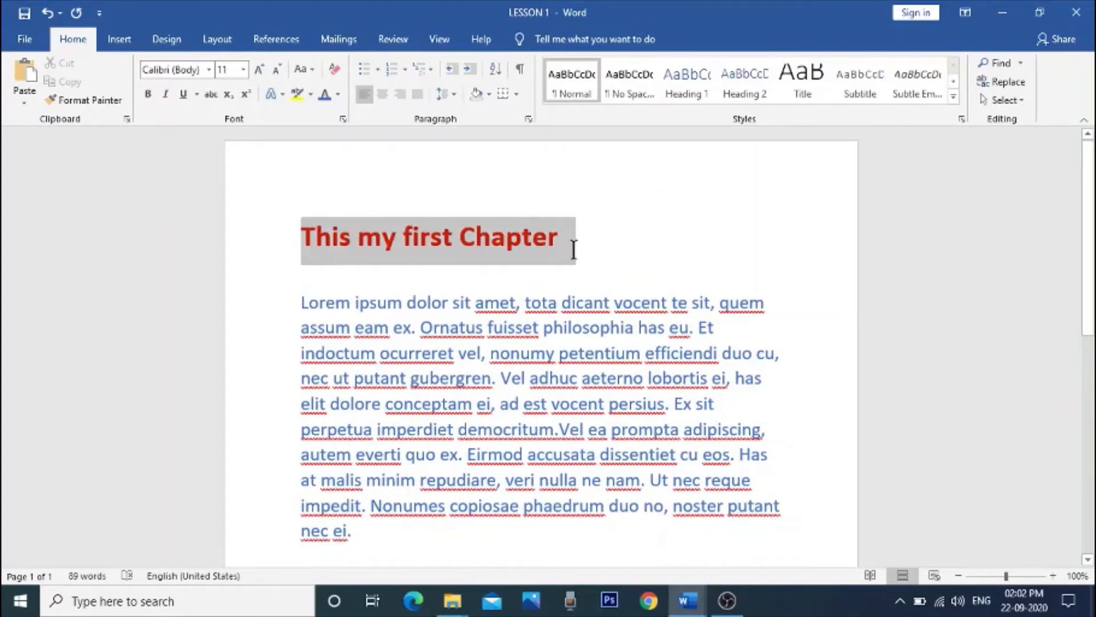
{"action": "left_click", "coordinate": [181, 94]}
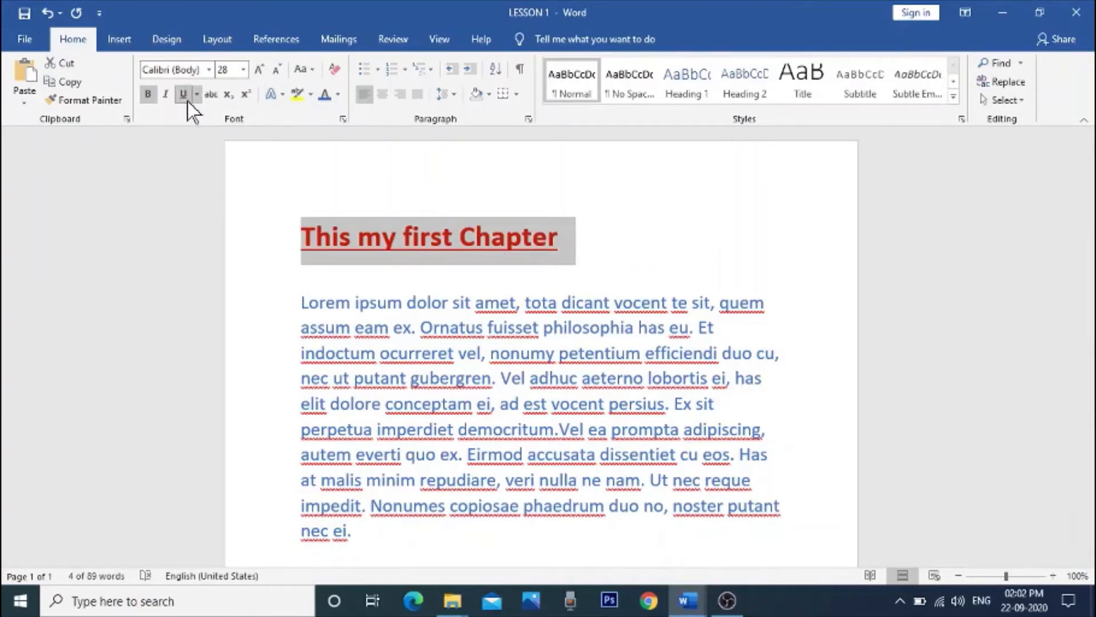
{"action": "left_click", "coordinate": [182, 94]}
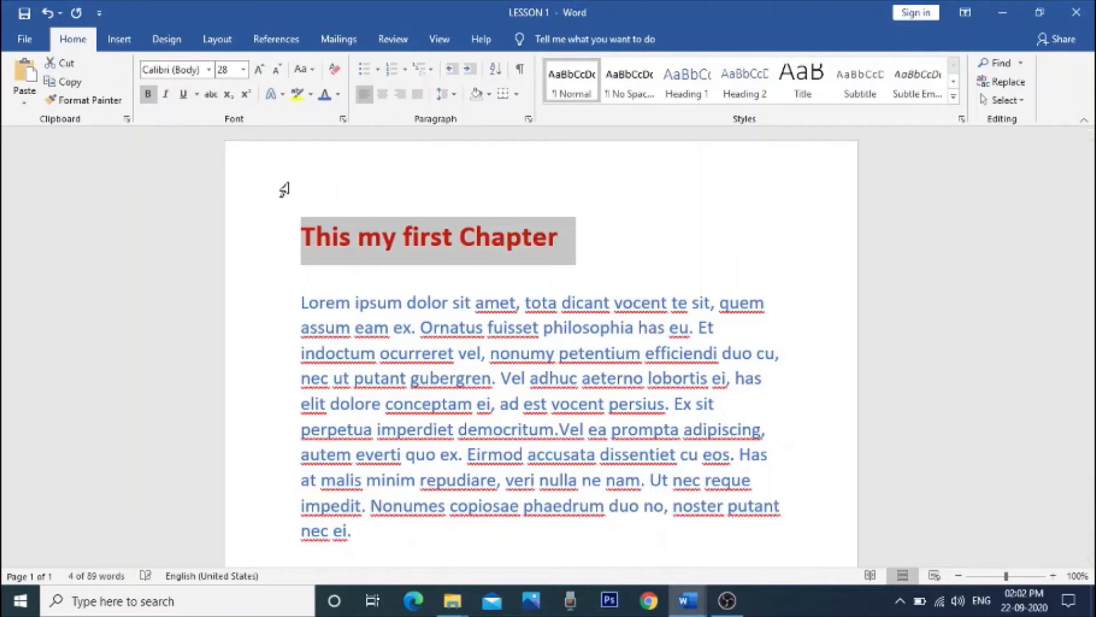
{"action": "left_click", "coordinate": [660, 232]}
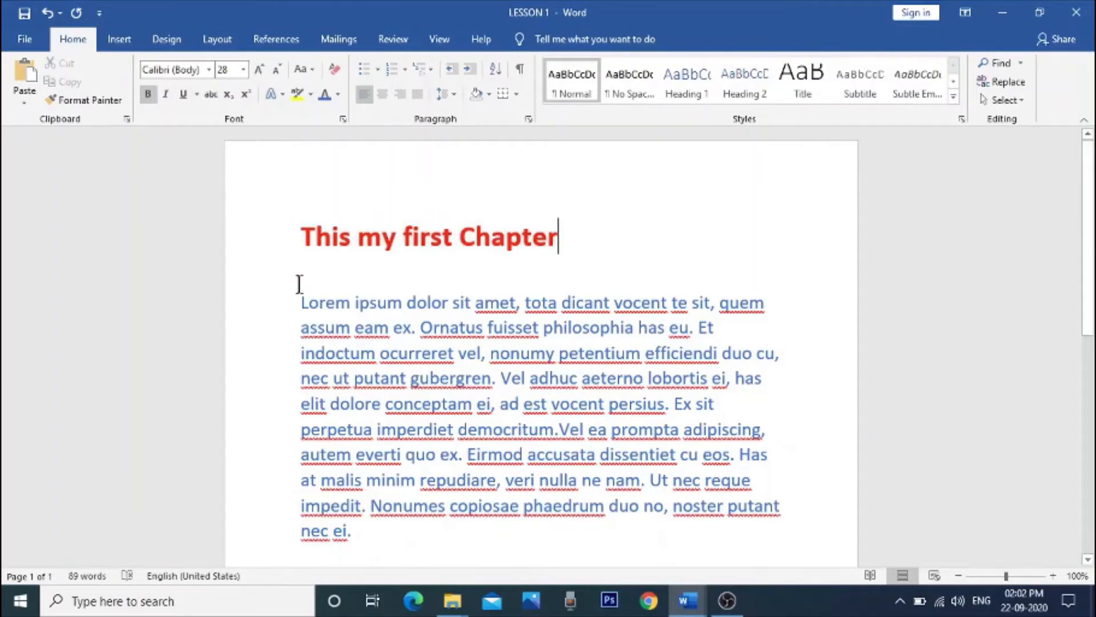
Step: Try lowercase on the whole body paragraph and finish with UPPERCASE
{"action": "left_click_drag", "start_coordinate": [299, 296], "coordinate": [387, 534]}
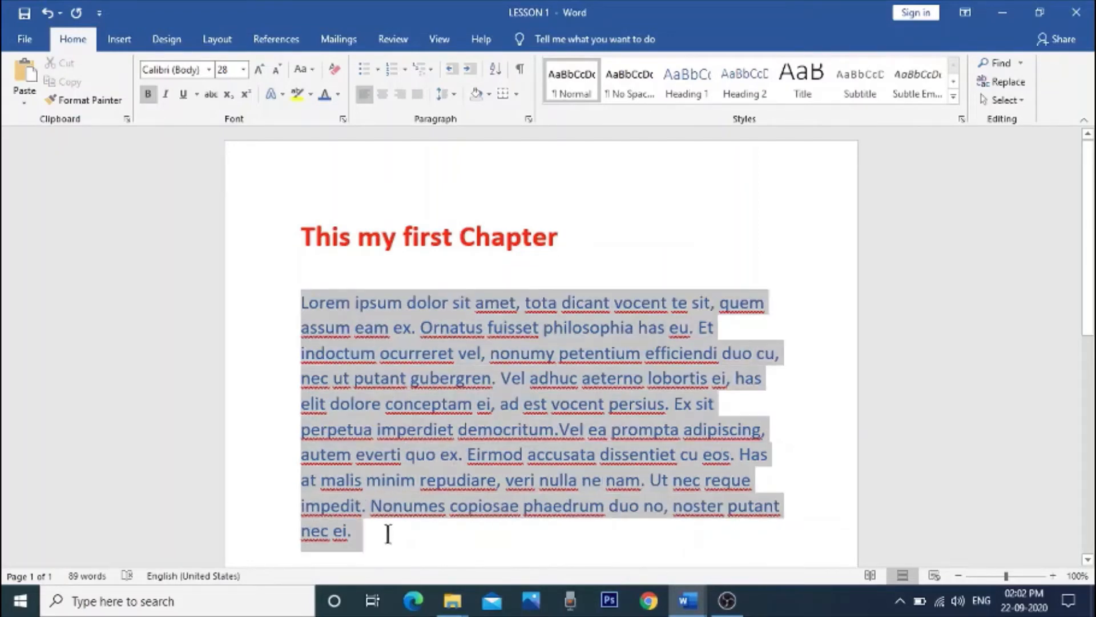
{"action": "left_click", "coordinate": [315, 71]}
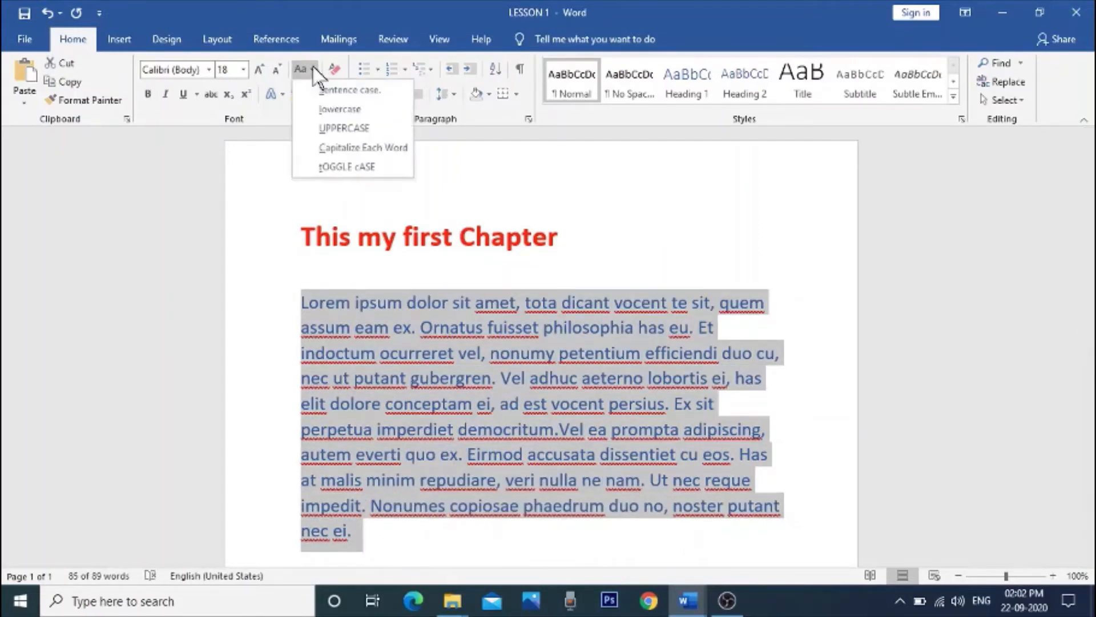
{"action": "left_click", "coordinate": [381, 95]}
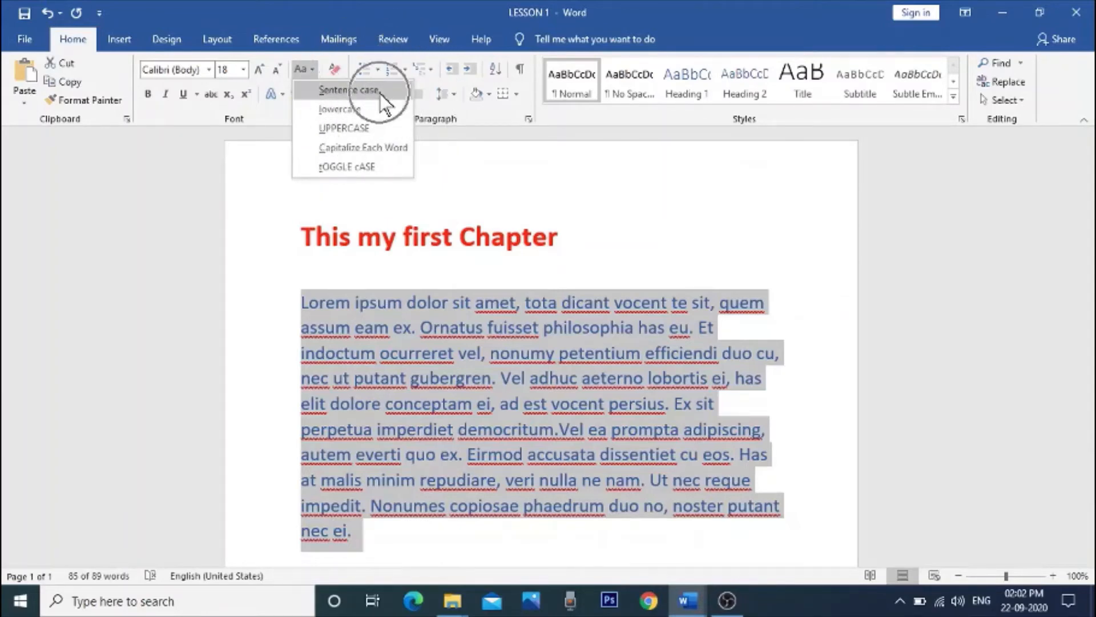
{"action": "left_click", "coordinate": [371, 111]}
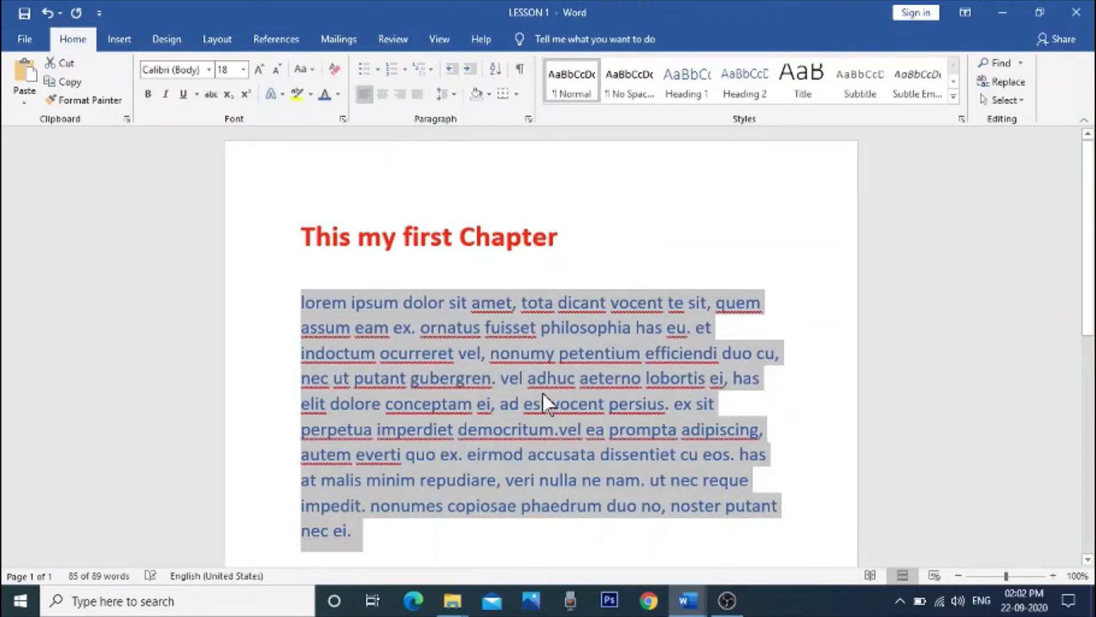
{"action": "left_click", "coordinate": [313, 68]}
{"action": "left_click", "coordinate": [320, 128]}
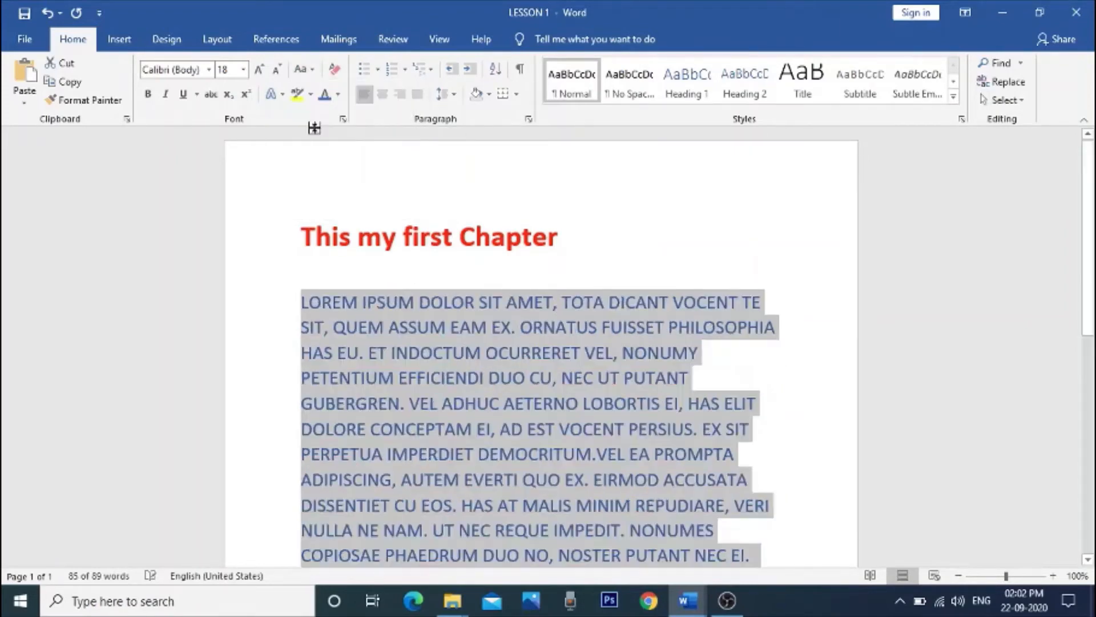
{"action": "scroll", "coordinate": [611, 405], "scroll_direction": "down", "scroll_amount": 1}
{"action": "scroll", "coordinate": [609, 404], "scroll_direction": "up", "scroll_amount": 1}
Step: Cycle the heading's letter case through lowercase and UPPERCASE, ending with lowercase
{"action": "left_click_drag", "start_coordinate": [305, 236], "coordinate": [570, 245]}
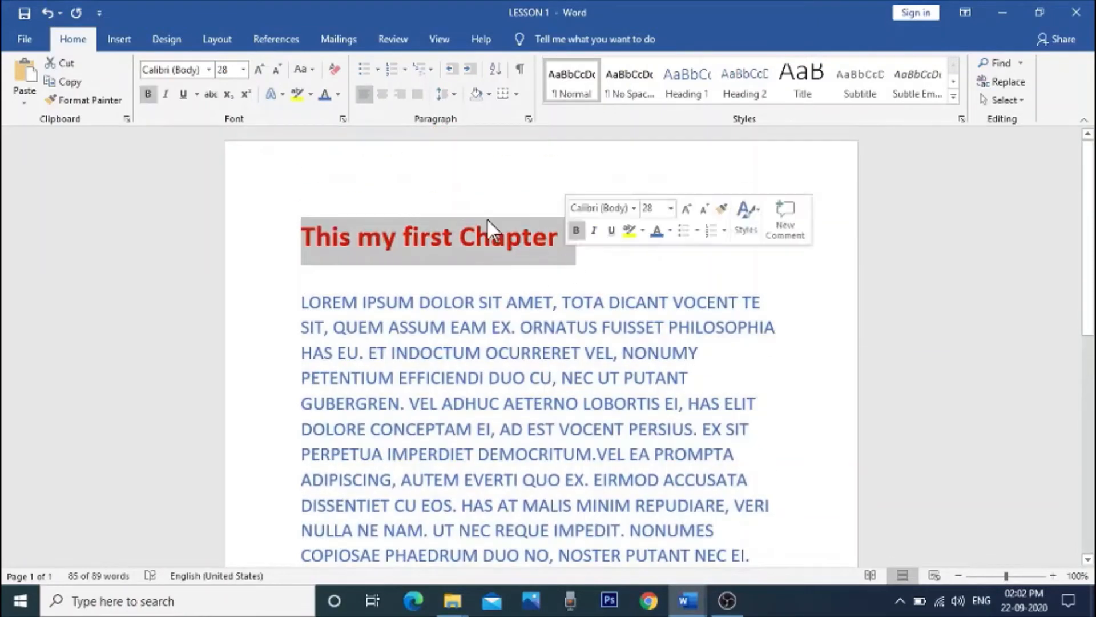
{"action": "left_click", "coordinate": [313, 70]}
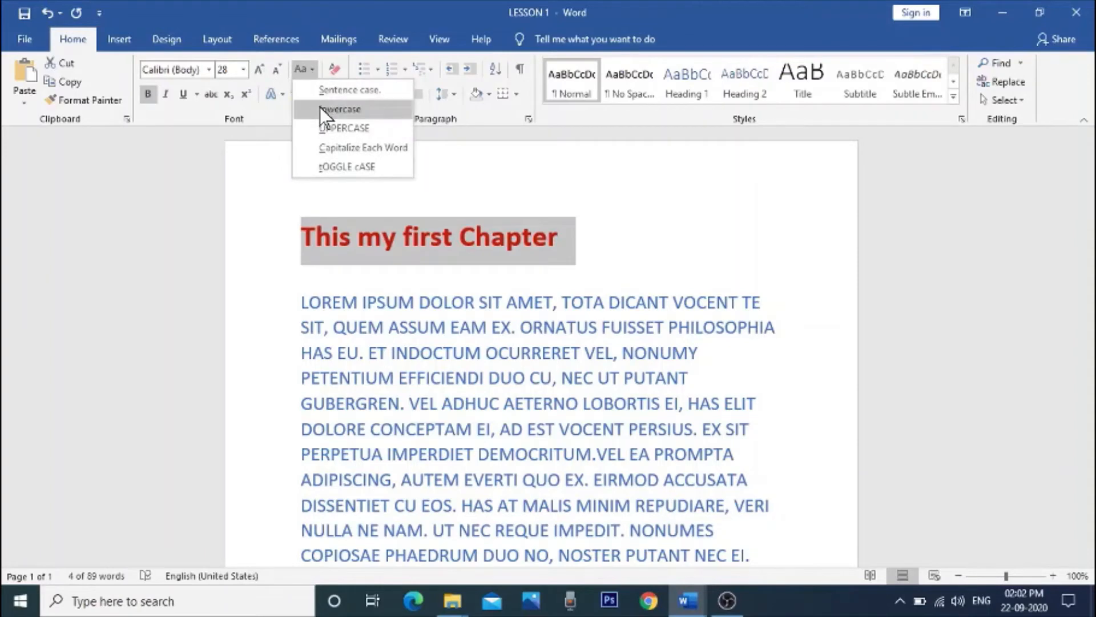
{"action": "left_click", "coordinate": [319, 107]}
{"action": "left_click", "coordinate": [314, 76]}
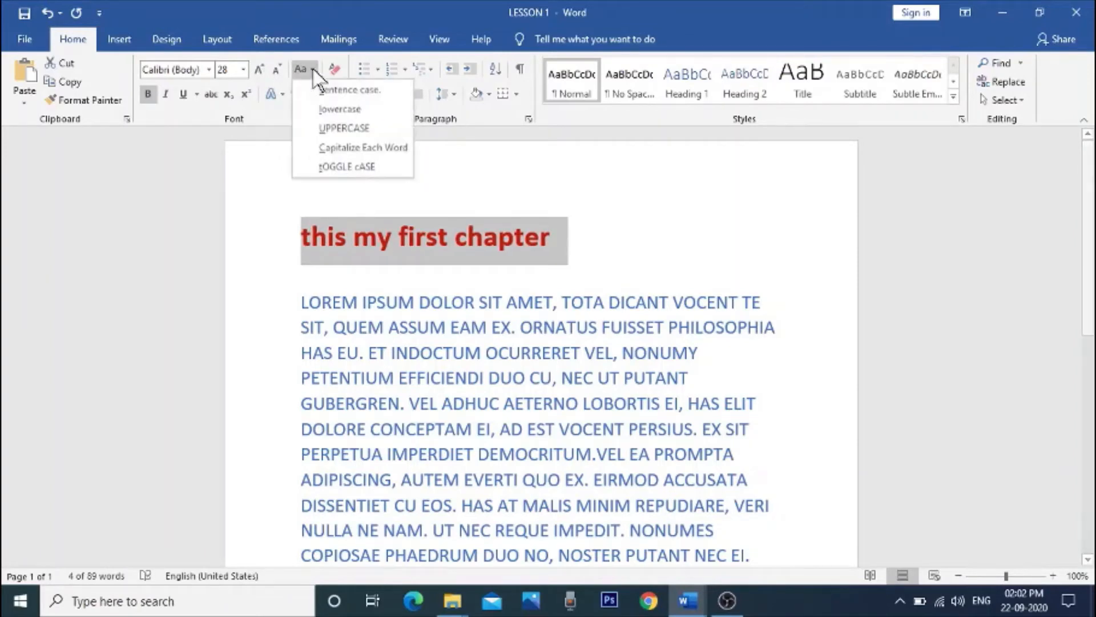
{"action": "left_click", "coordinate": [318, 127]}
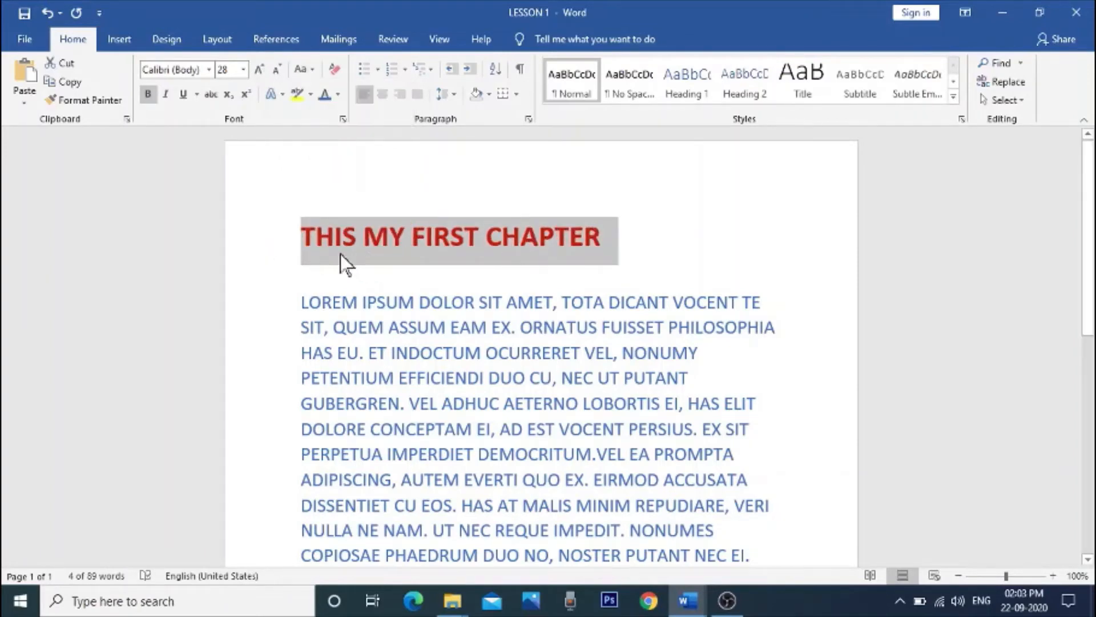
{"action": "left_click", "coordinate": [314, 72]}
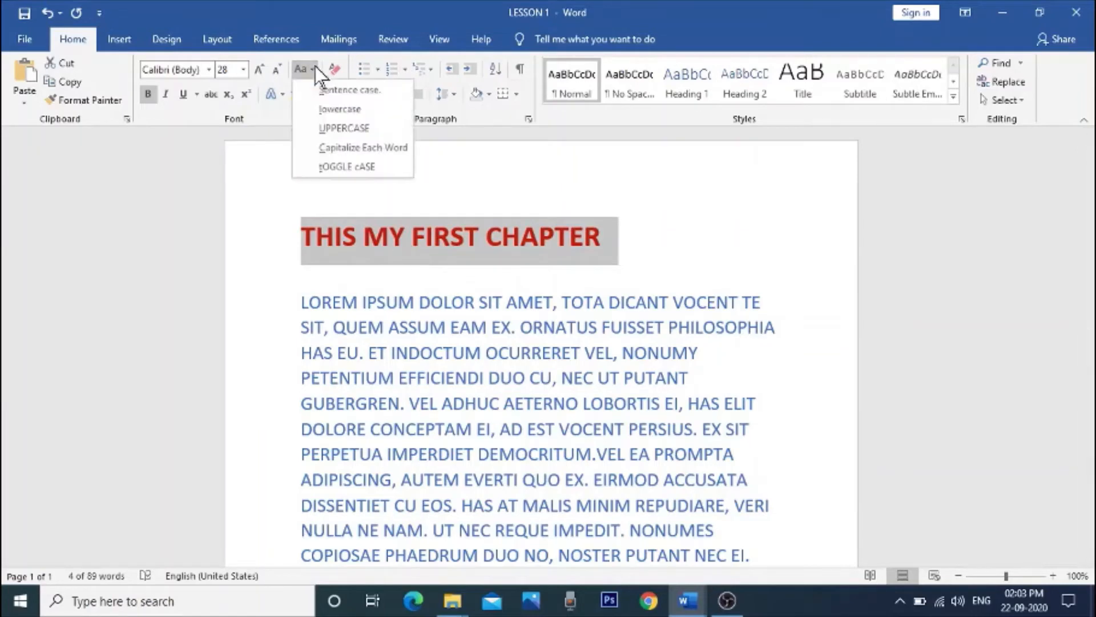
{"action": "left_click", "coordinate": [319, 107]}
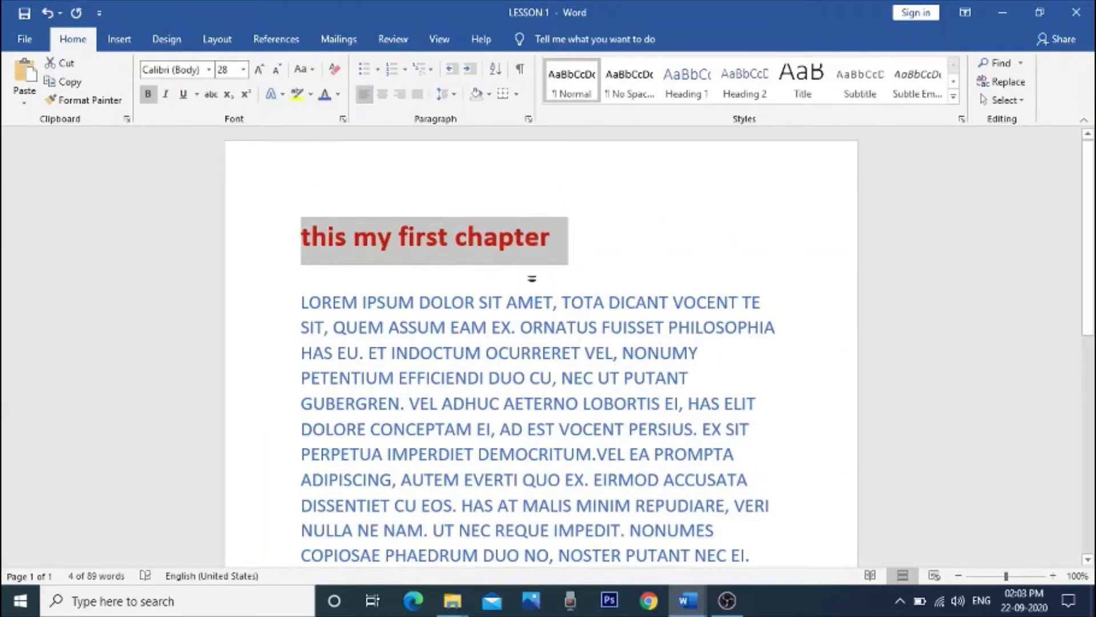
Step: Apply Capitalize Each Word to the heading and point out the capital initials of its words
{"action": "left_click", "coordinate": [574, 238]}
{"action": "left_click_drag", "start_coordinate": [297, 234], "coordinate": [567, 235]}
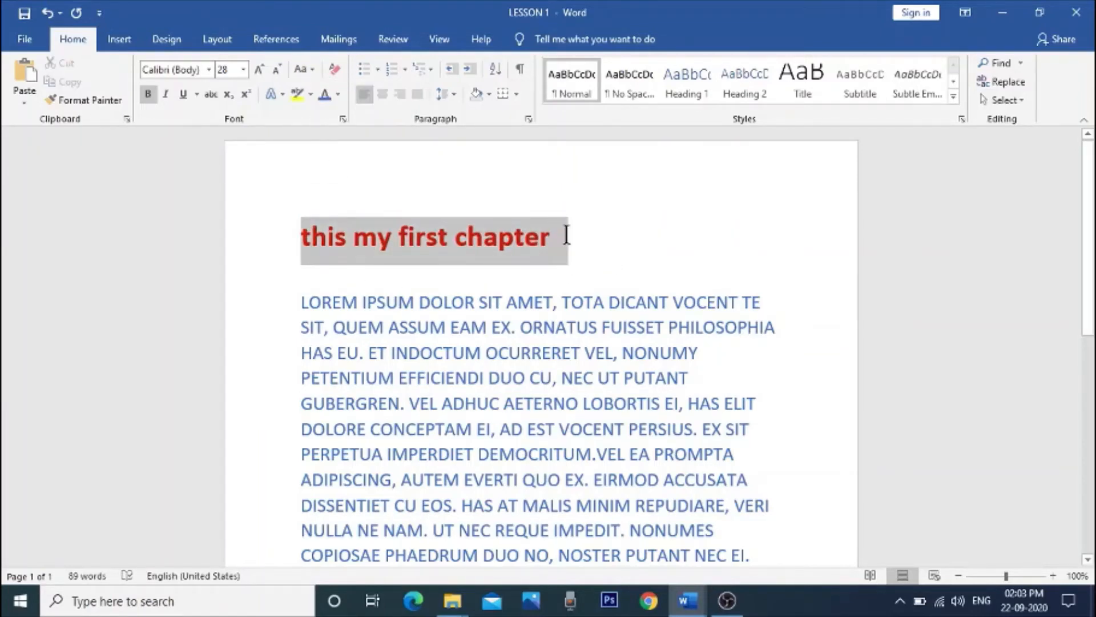
{"action": "left_click", "coordinate": [313, 71]}
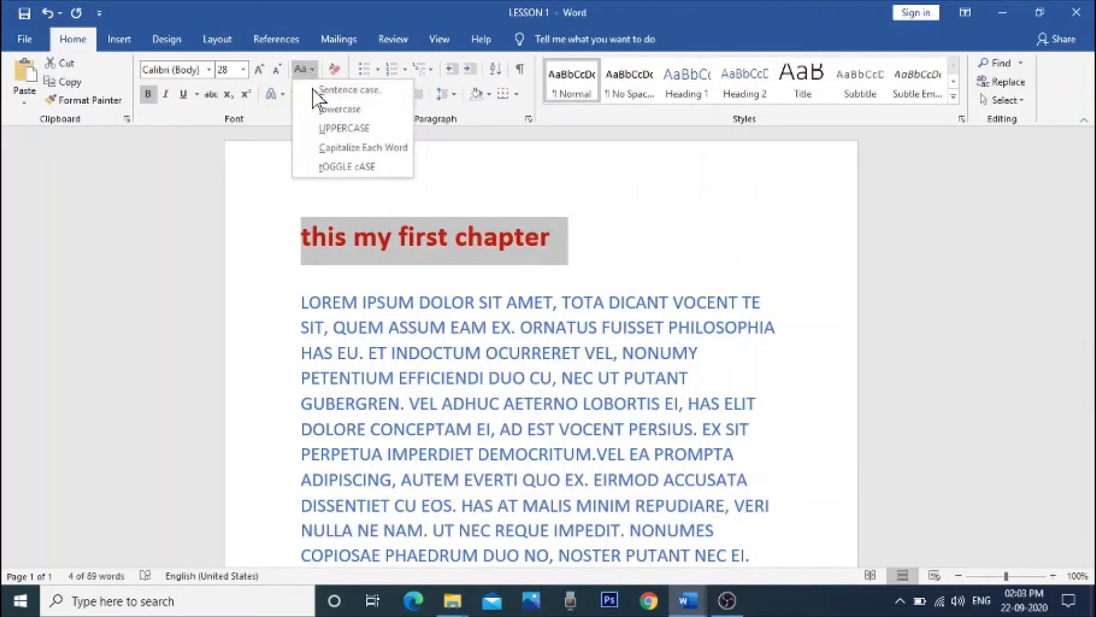
{"action": "left_click", "coordinate": [325, 146]}
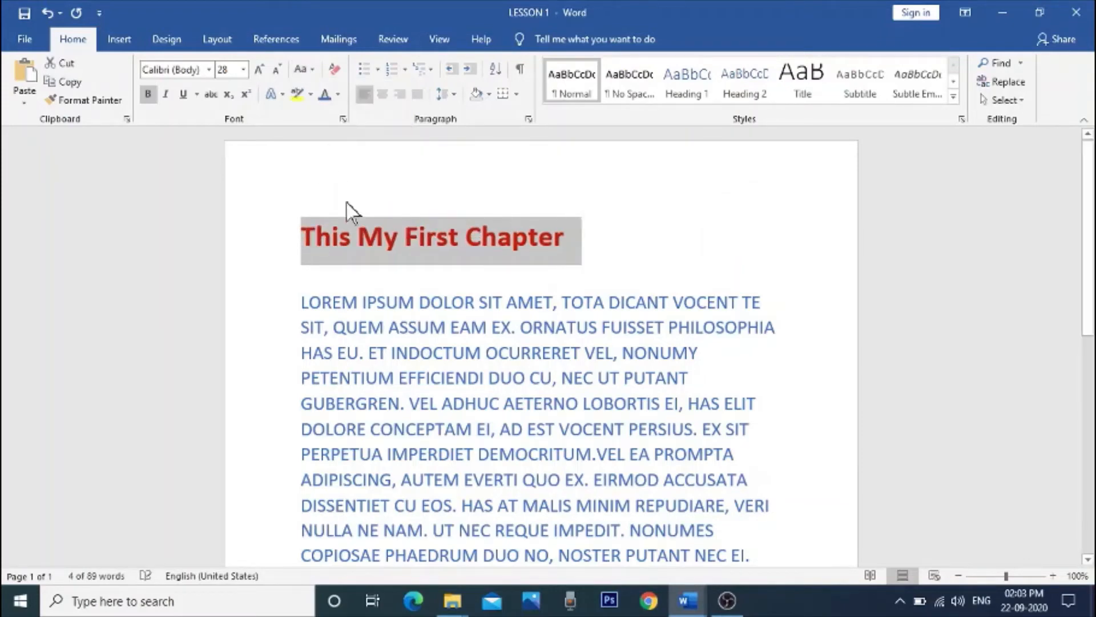
{"action": "left_click", "coordinate": [301, 249]}
{"action": "left_click_drag", "start_coordinate": [302, 242], "coordinate": [480, 243]}
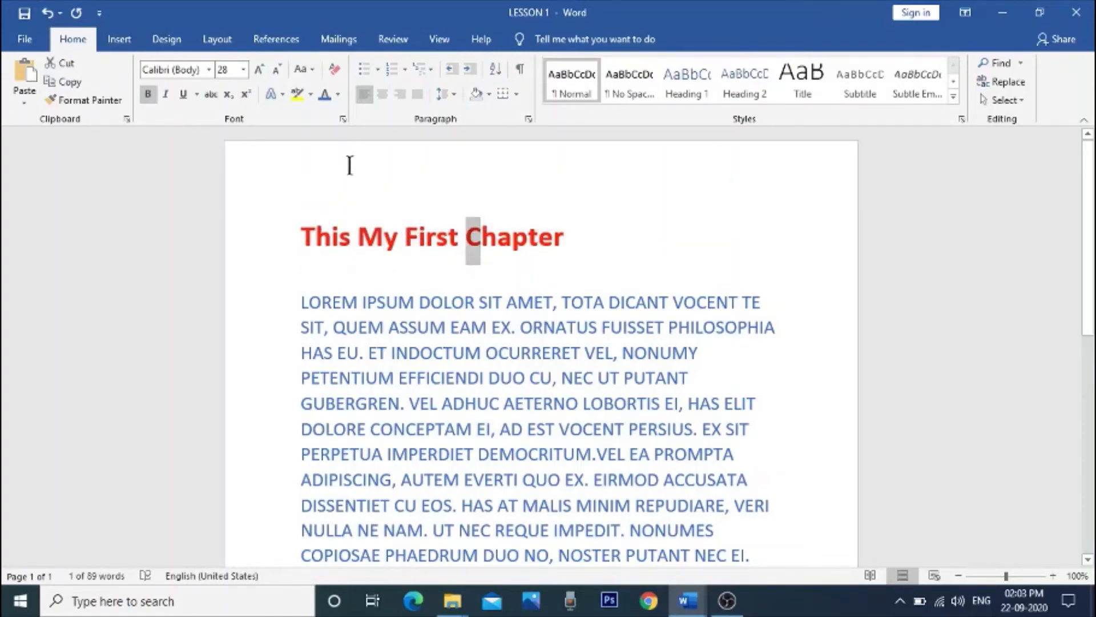
Step: Convert the whole heading to UPPERCASE and return it to Capitalize Each Word
{"action": "left_click_drag", "start_coordinate": [300, 235], "coordinate": [543, 233]}
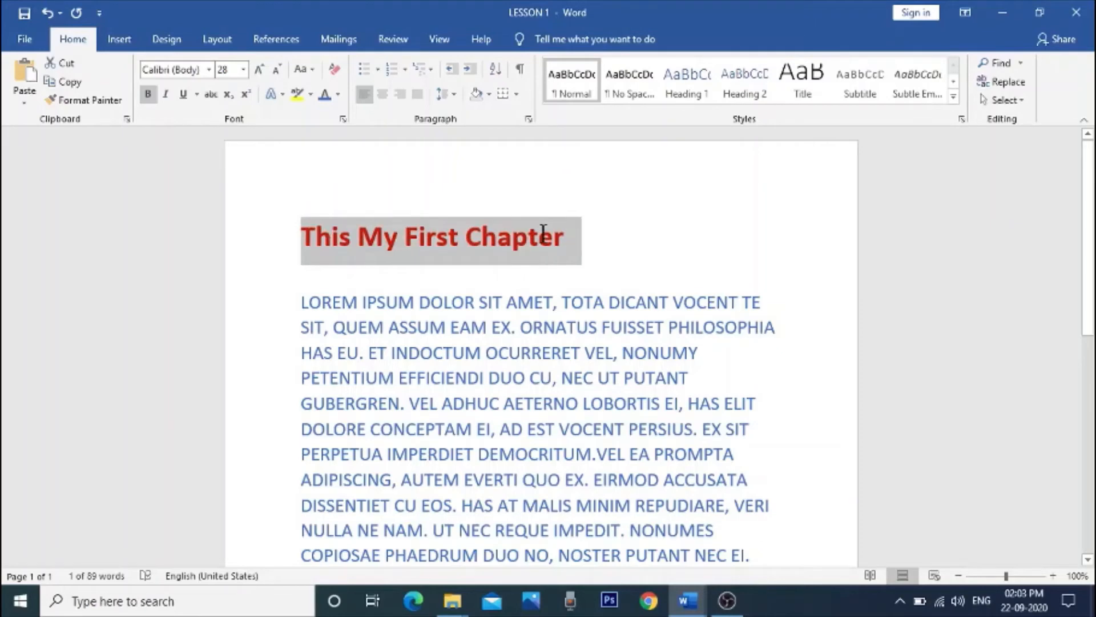
{"action": "left_click", "coordinate": [315, 68]}
{"action": "left_click", "coordinate": [328, 129]}
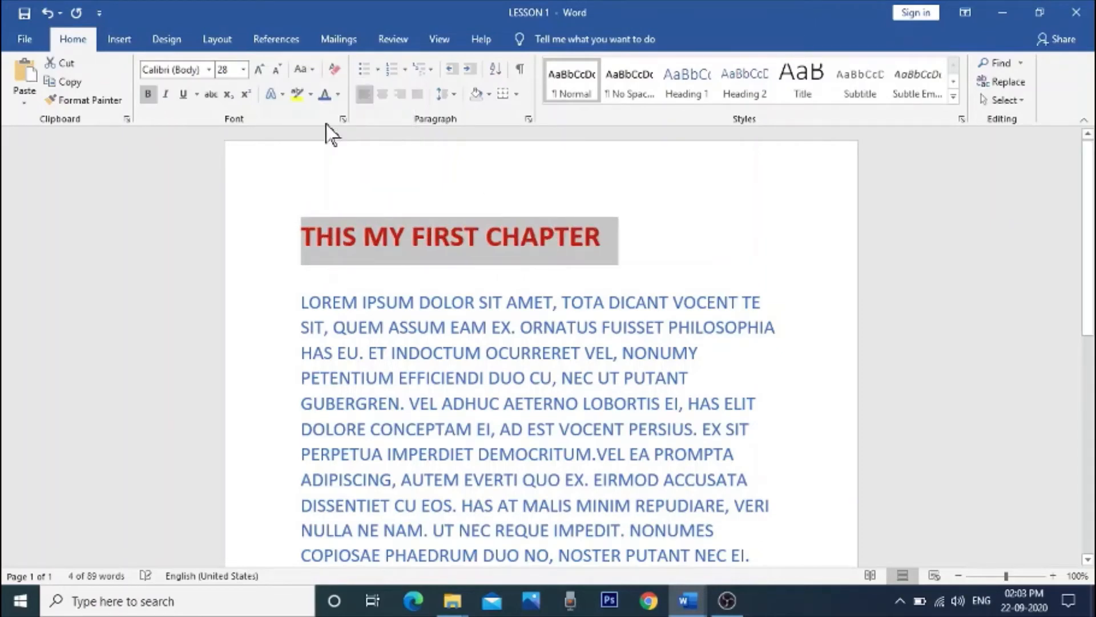
{"action": "left_click", "coordinate": [311, 69]}
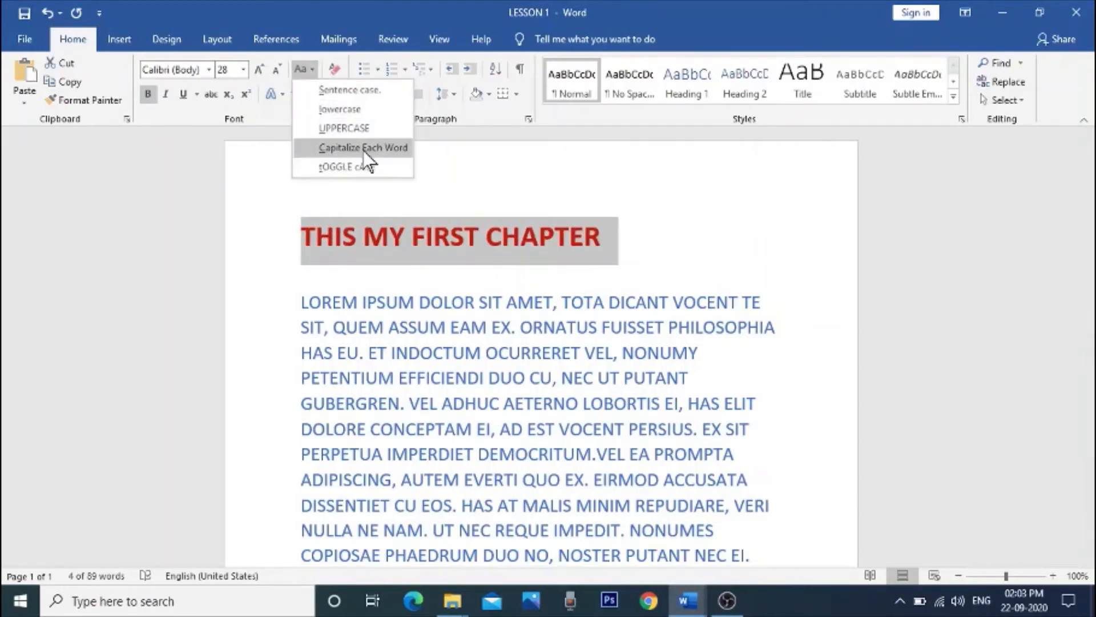
{"action": "left_click", "coordinate": [379, 150]}
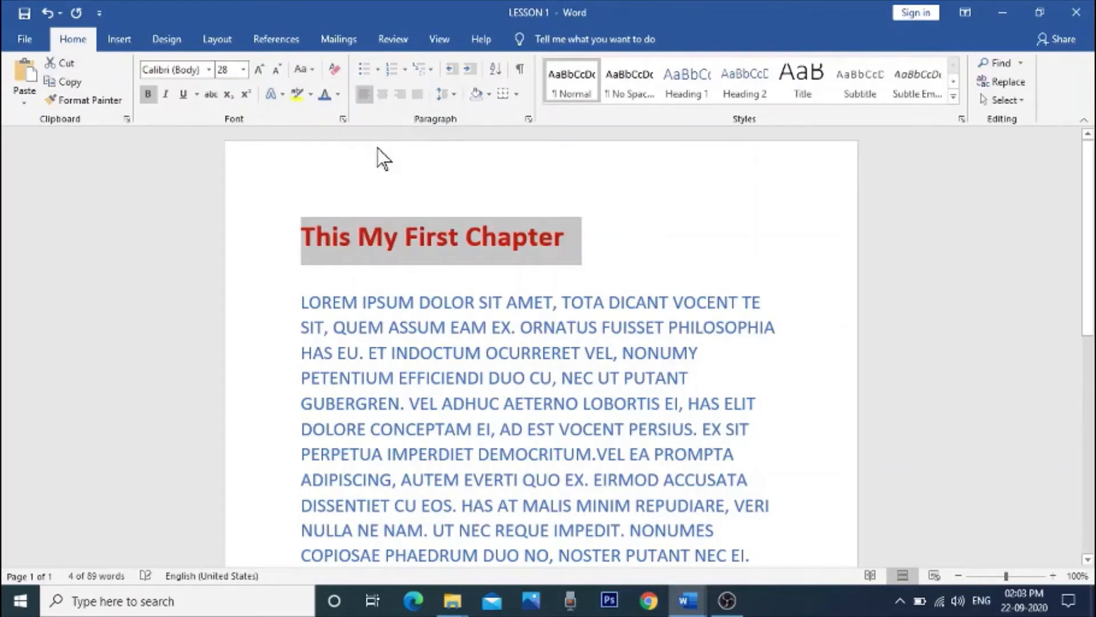
Step: Try tOGGLE cASE on the heading and finish with Sentence case
{"action": "left_click", "coordinate": [311, 70]}
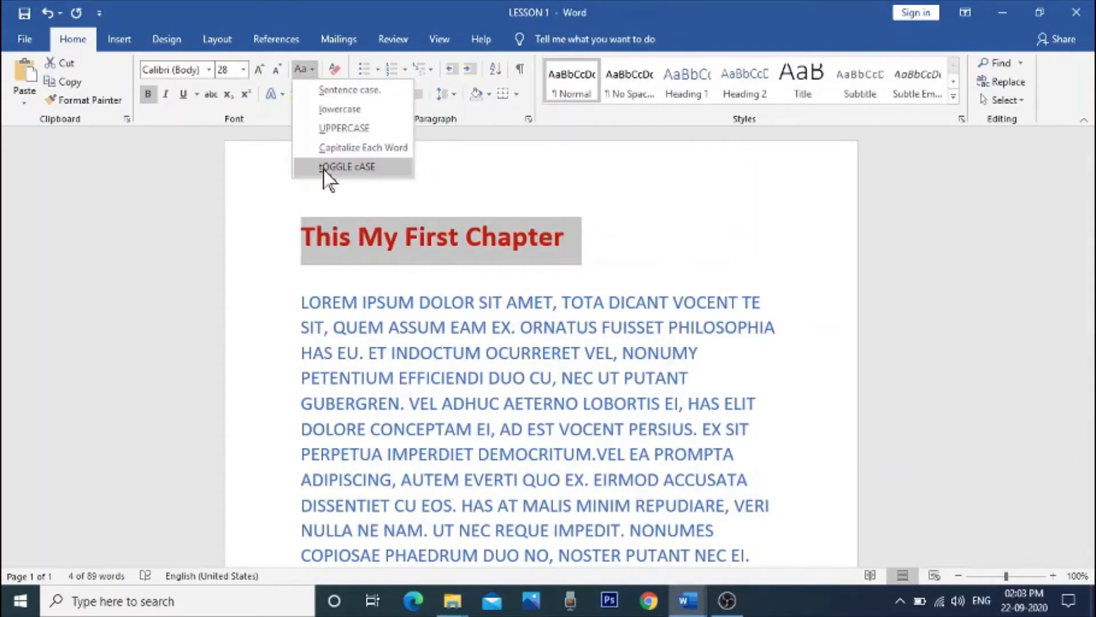
{"action": "left_click", "coordinate": [385, 169]}
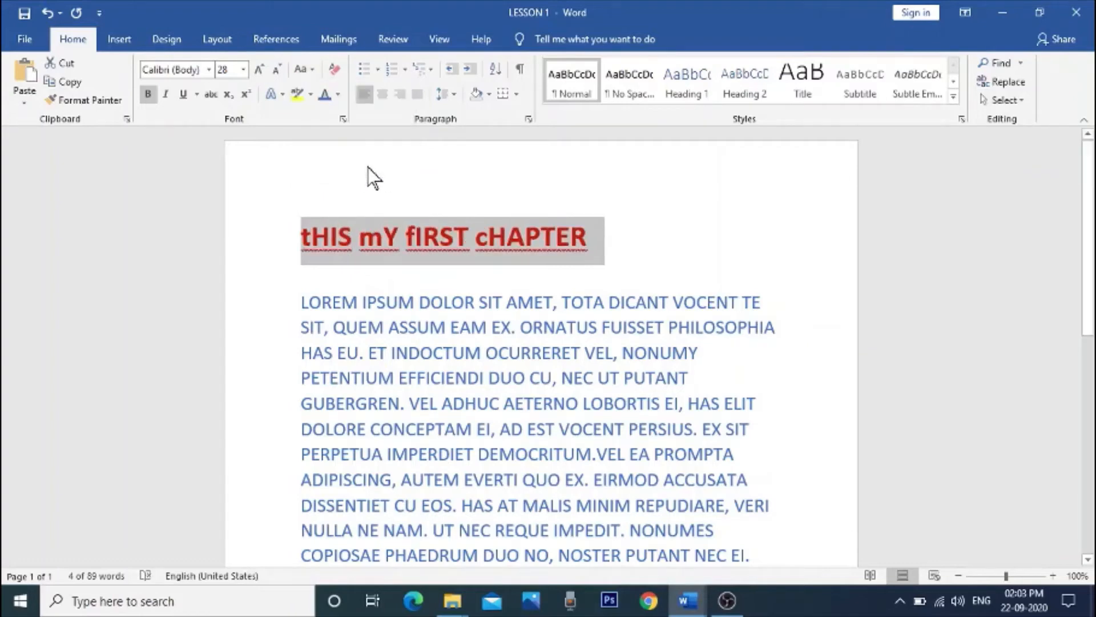
{"action": "left_click", "coordinate": [311, 69]}
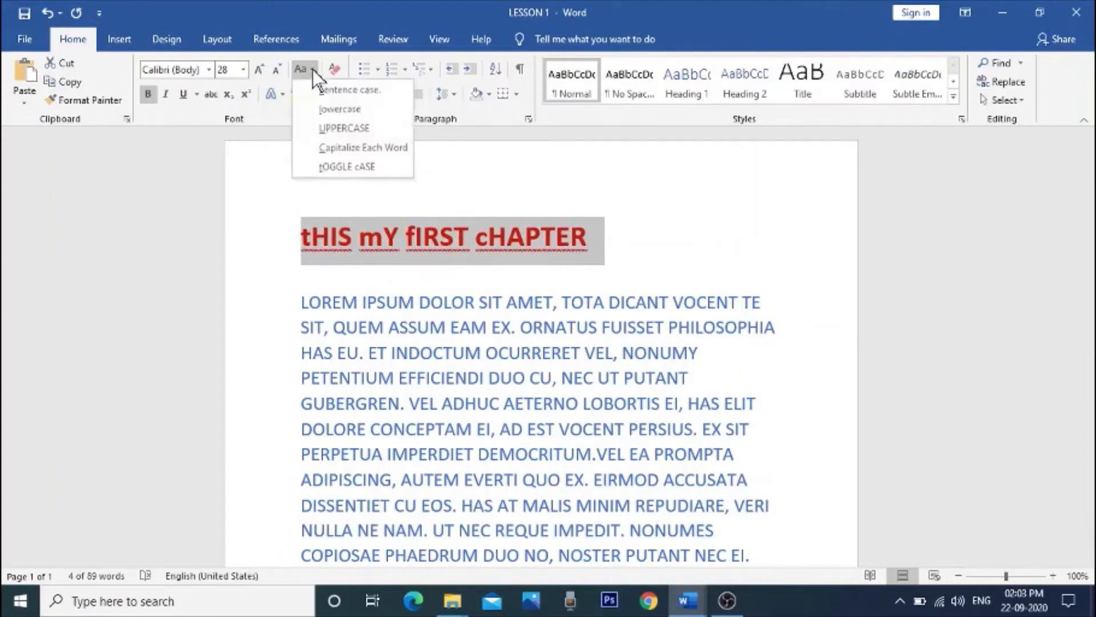
{"action": "left_click", "coordinate": [366, 90]}
{"action": "left_click", "coordinate": [611, 238]}
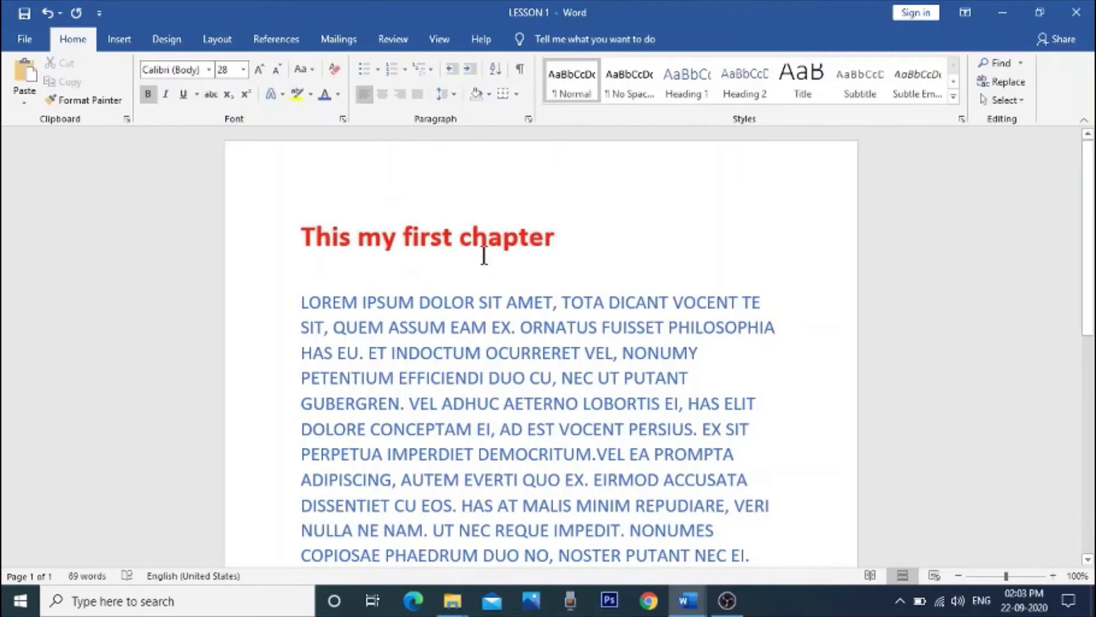
Step: Highlight the heading "This my first chapter" in yellow
{"action": "left_click_drag", "start_coordinate": [298, 238], "coordinate": [573, 242]}
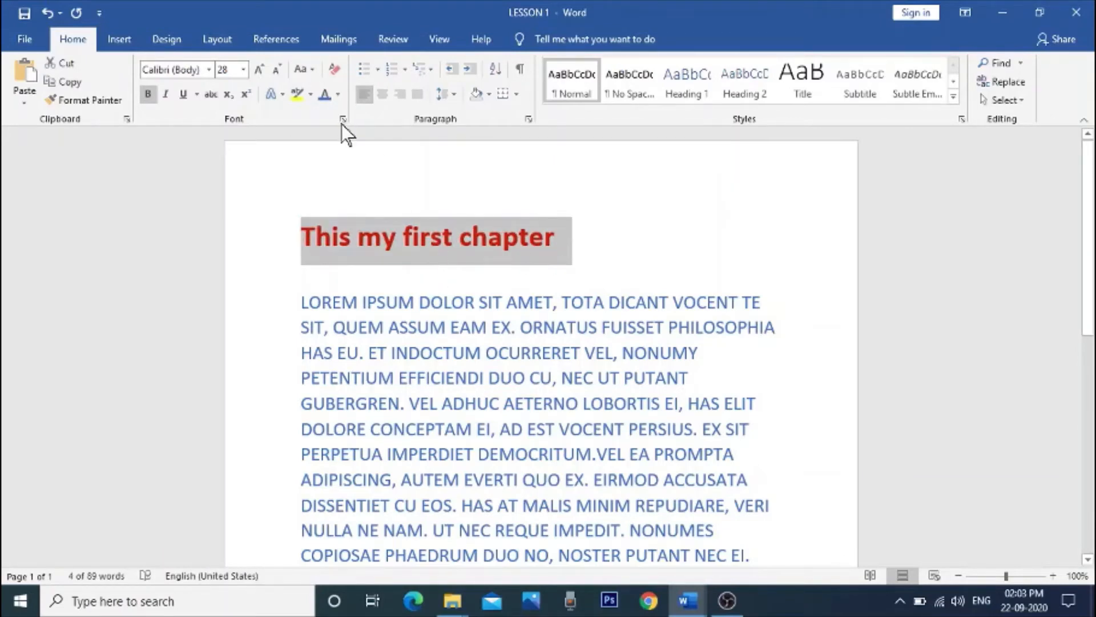
{"action": "left_click", "coordinate": [310, 94]}
{"action": "left_click", "coordinate": [299, 113]}
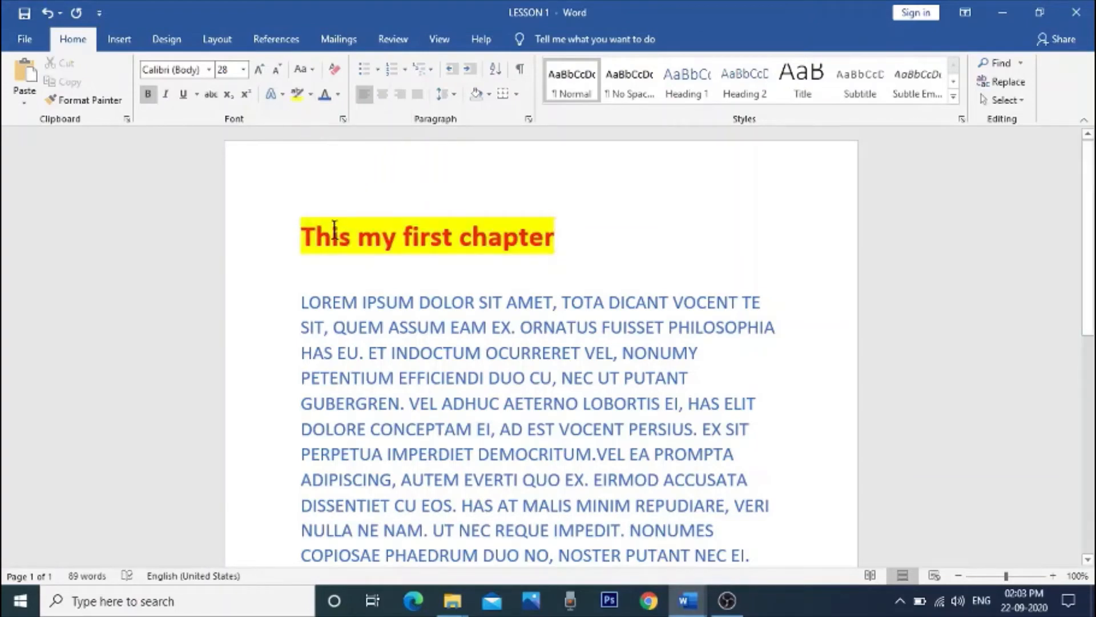
Step: Remove the yellow highlight from the heading "This my first chapter" with No Color and switch the highlighter off
{"action": "left_click", "coordinate": [310, 95]}
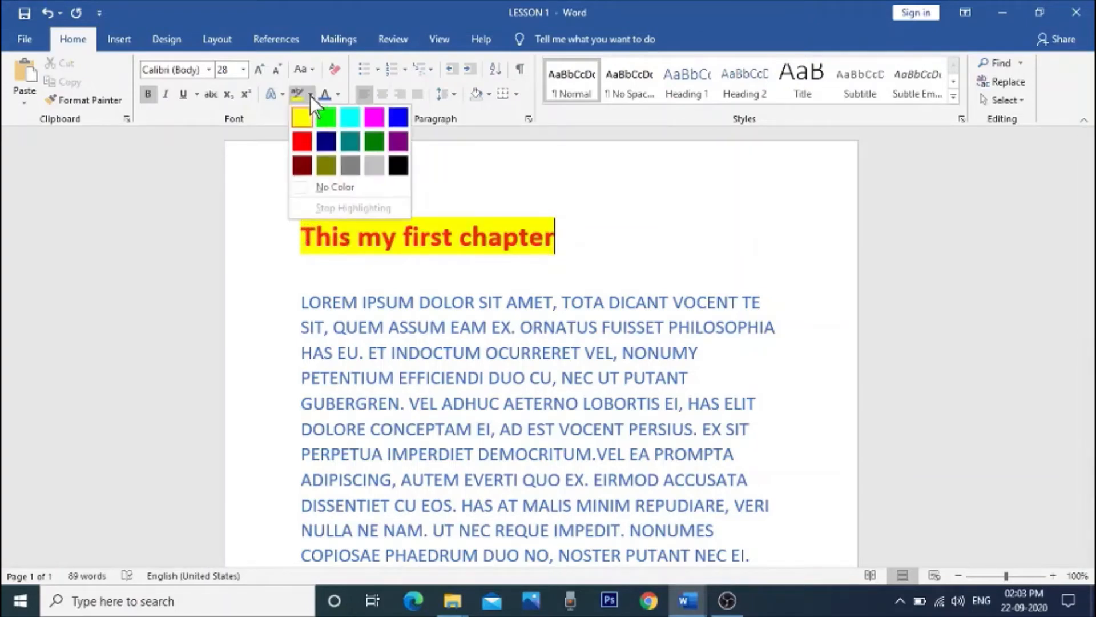
{"action": "left_click", "coordinate": [332, 181]}
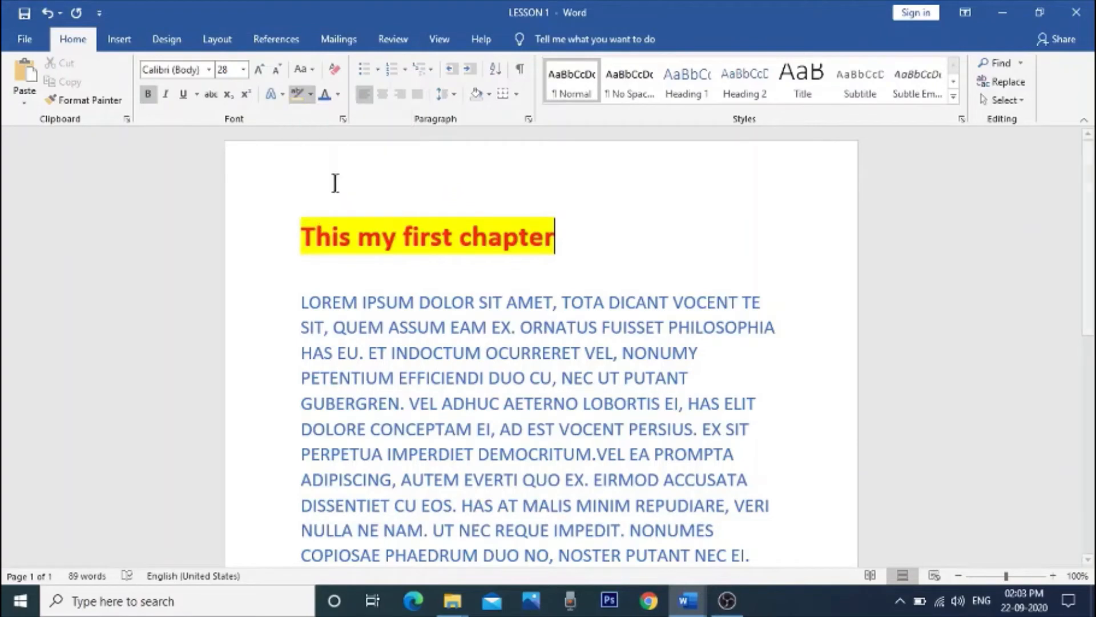
{"action": "left_click", "coordinate": [351, 244]}
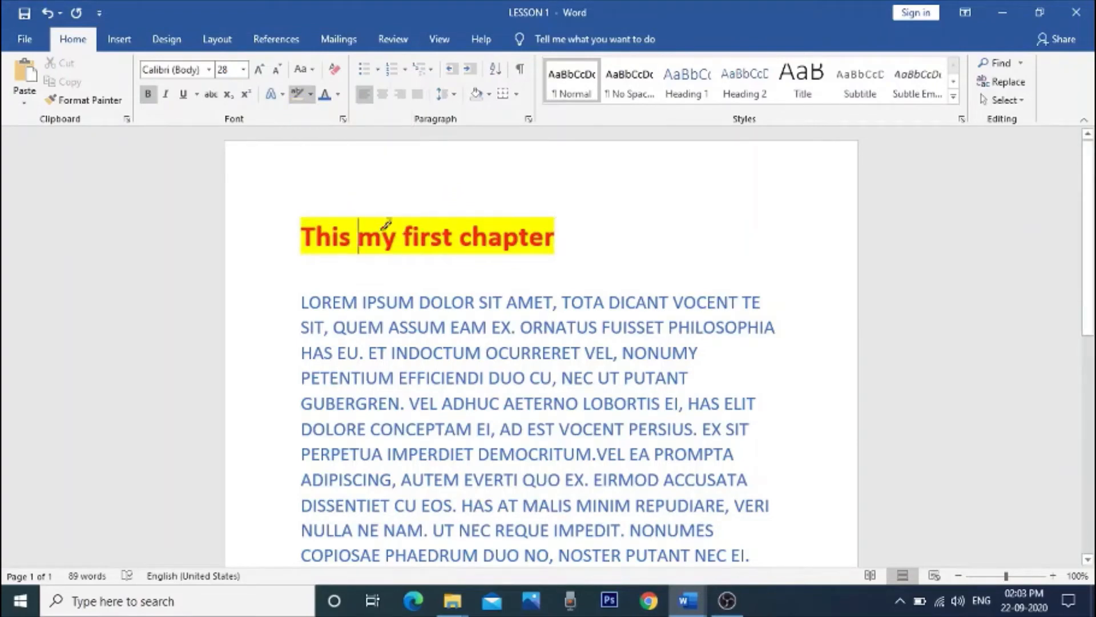
{"action": "left_click", "coordinate": [311, 94]}
{"action": "left_click", "coordinate": [345, 192]}
{"action": "left_click_drag", "start_coordinate": [302, 235], "coordinate": [557, 237]}
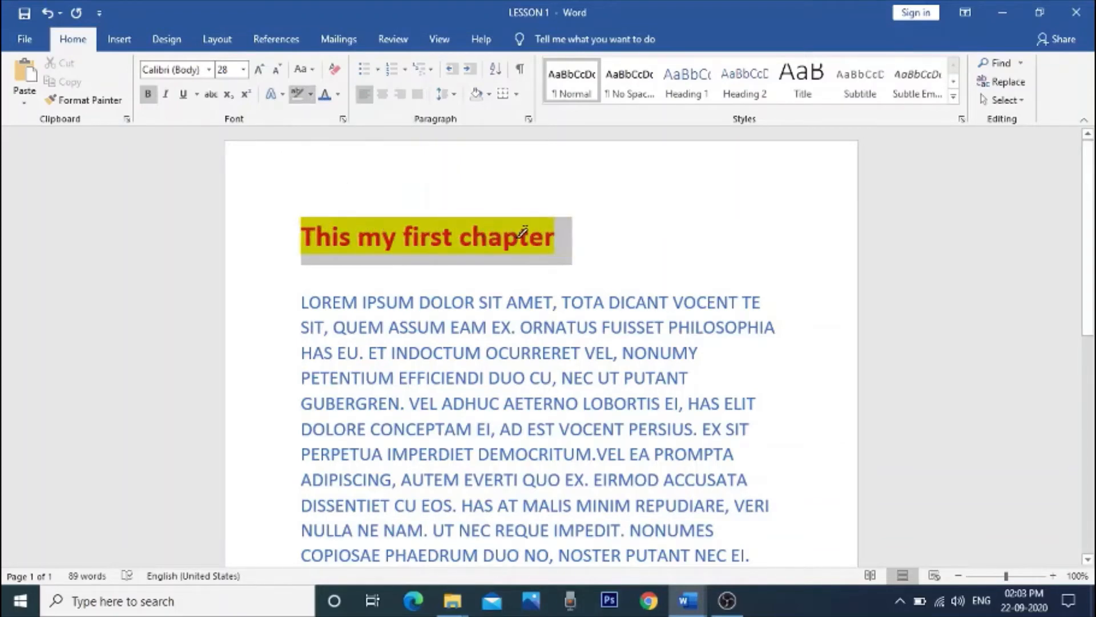
{"action": "left_click", "coordinate": [336, 93]}
{"action": "left_click", "coordinate": [335, 91]}
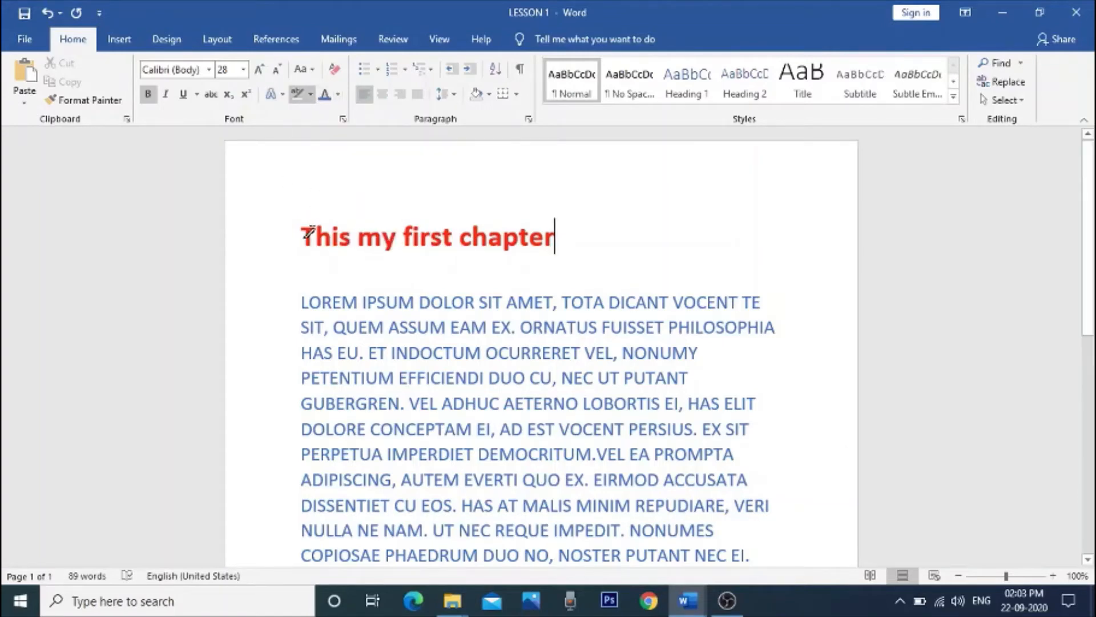
{"action": "left_click", "coordinate": [296, 95]}
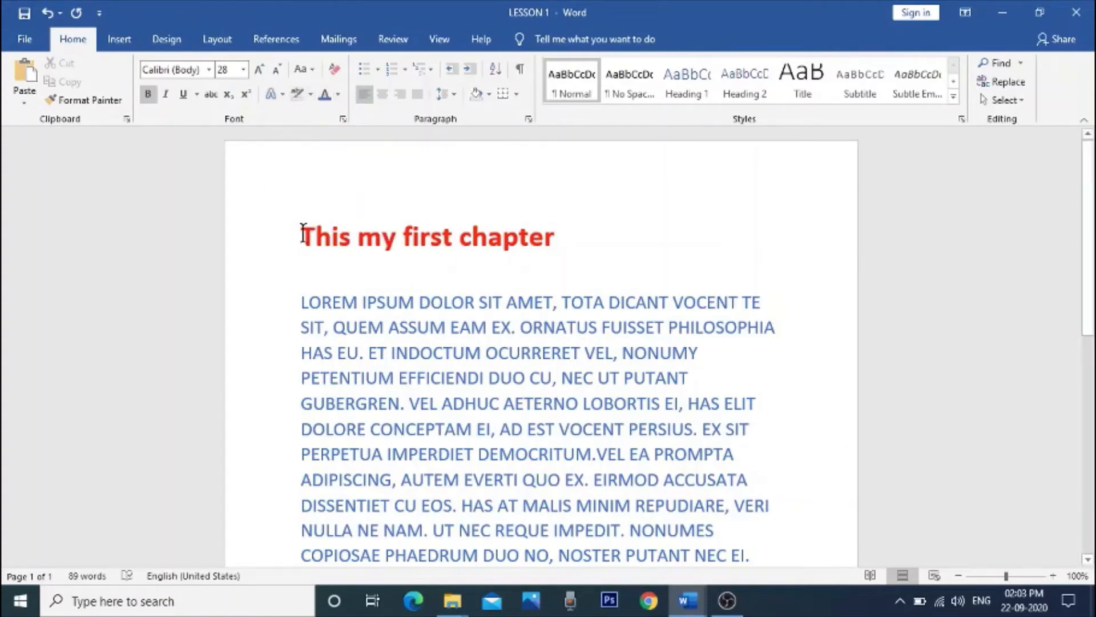
Step: Insert three blank lines above the heading to make room for previewing its text effects
{"action": "left_click_drag", "start_coordinate": [303, 234], "coordinate": [570, 237]}
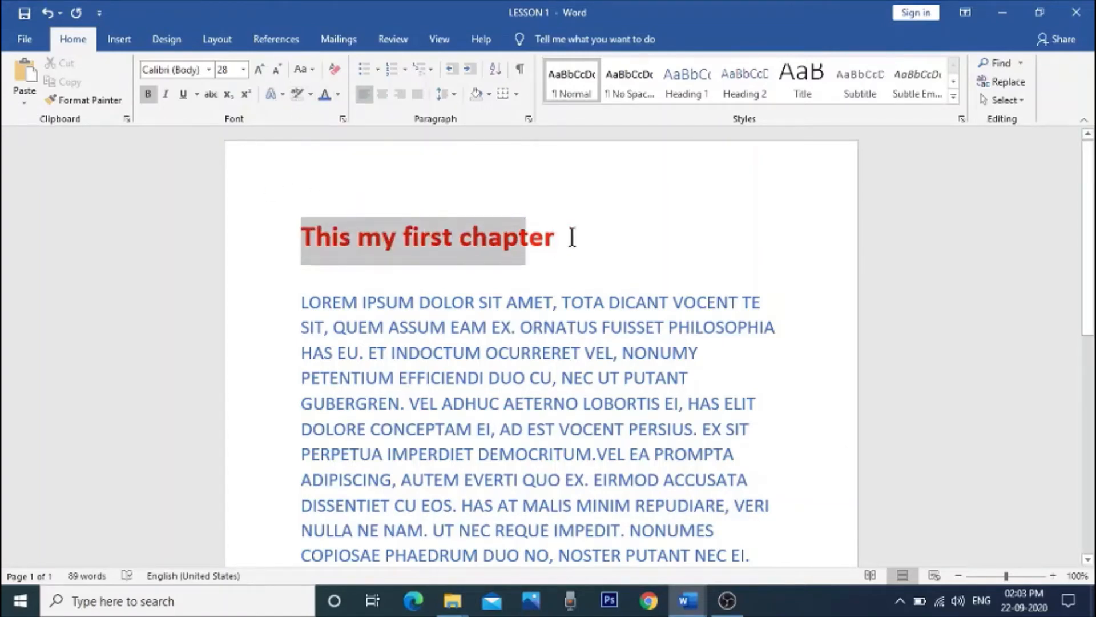
{"action": "left_click", "coordinate": [279, 94]}
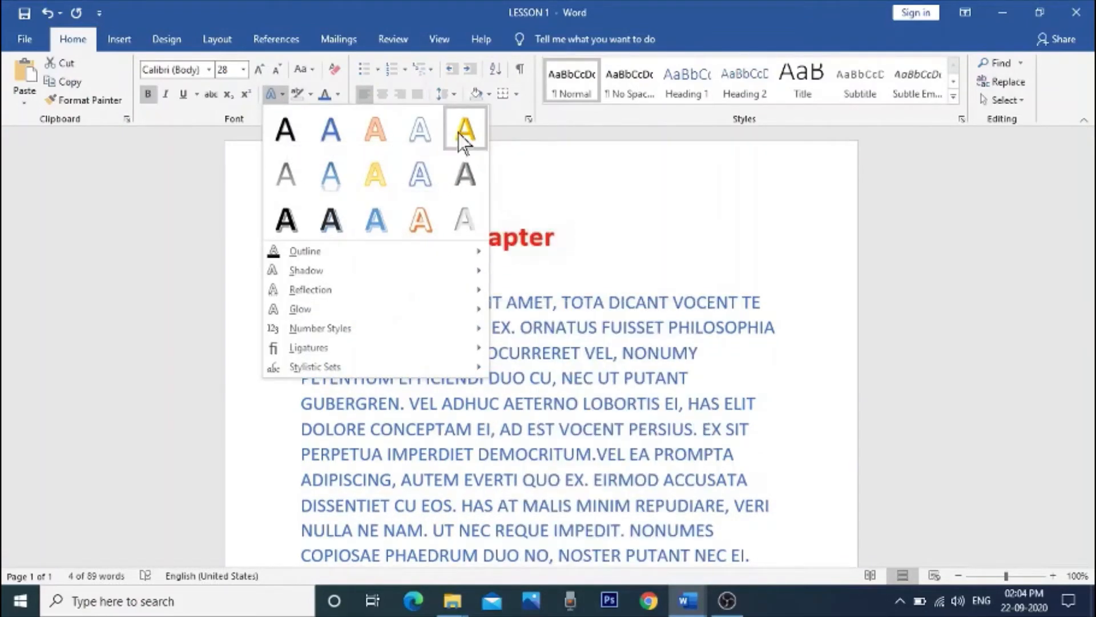
{"action": "left_click", "coordinate": [621, 200]}
{"action": "left_click", "coordinate": [307, 228]}
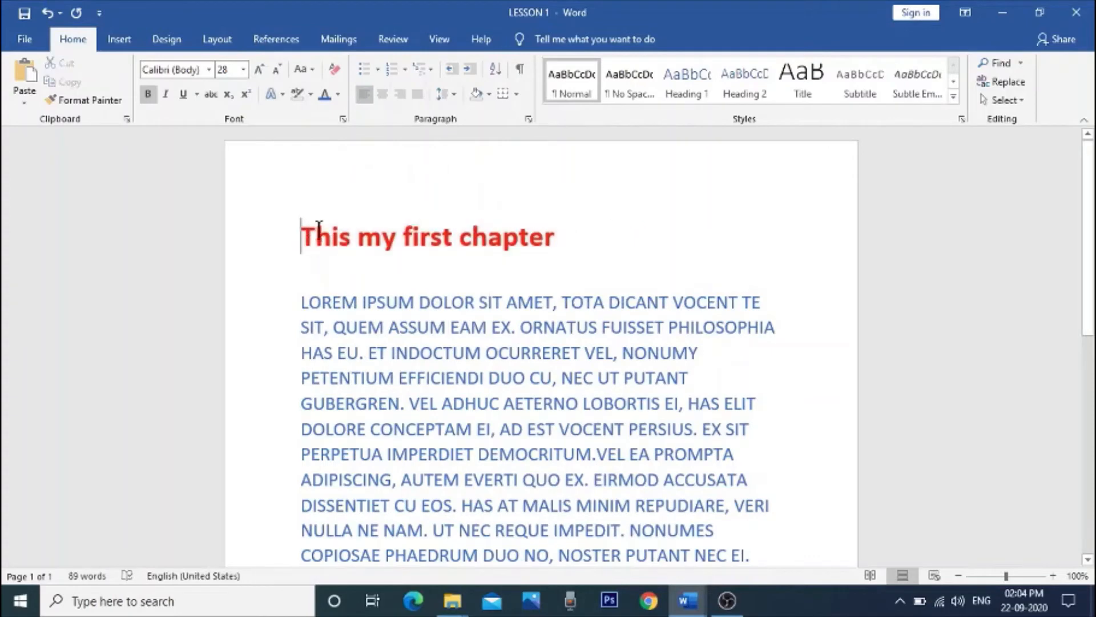
{"action": "key", "text": "Return"}
{"action": "key", "text": "Return"}
{"action": "key", "text": "Return"}
{"action": "key", "text": "Return"}
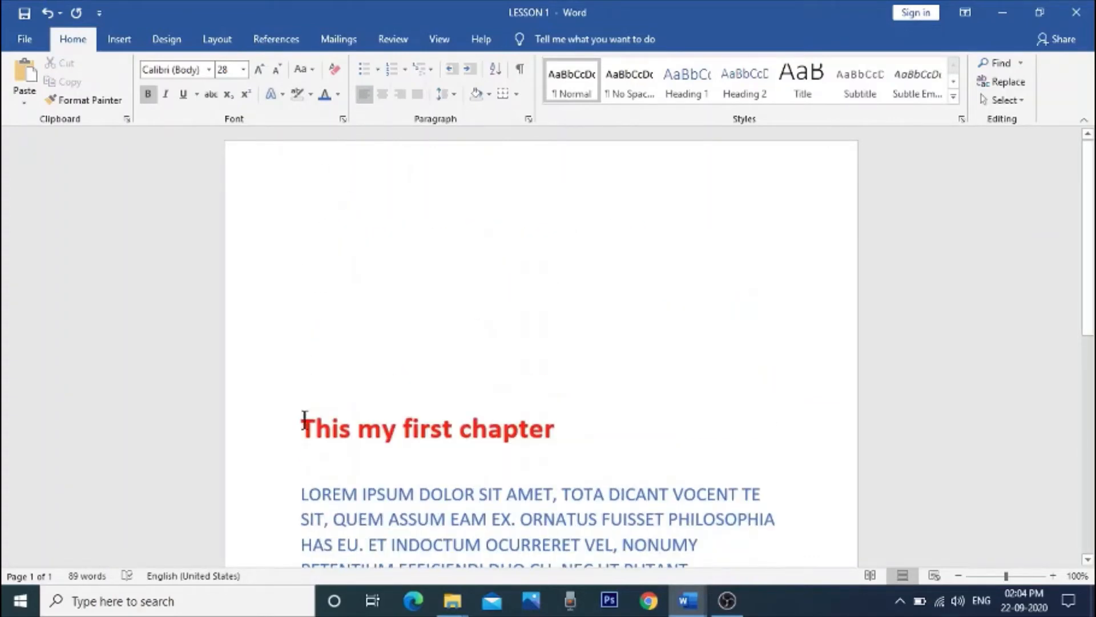
Step: Preview the text effect presets and the Reflection and Glow variations on the selected heading without applying any
{"action": "left_click_drag", "start_coordinate": [304, 426], "coordinate": [543, 431]}
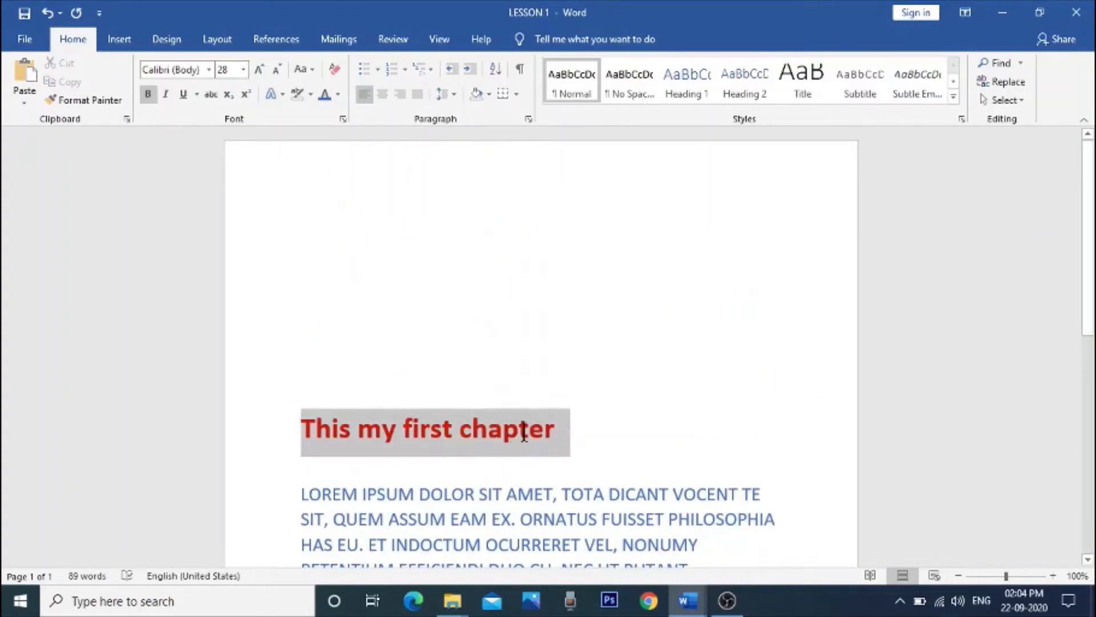
{"action": "left_click", "coordinate": [283, 95]}
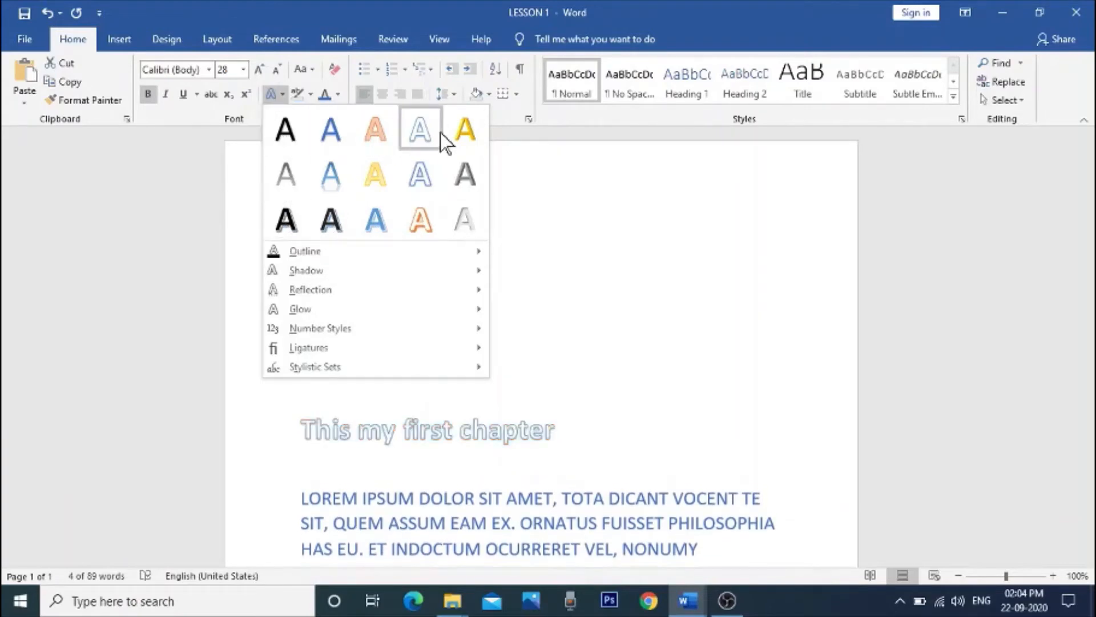
{"action": "mouse_move", "coordinate": [334, 258]}
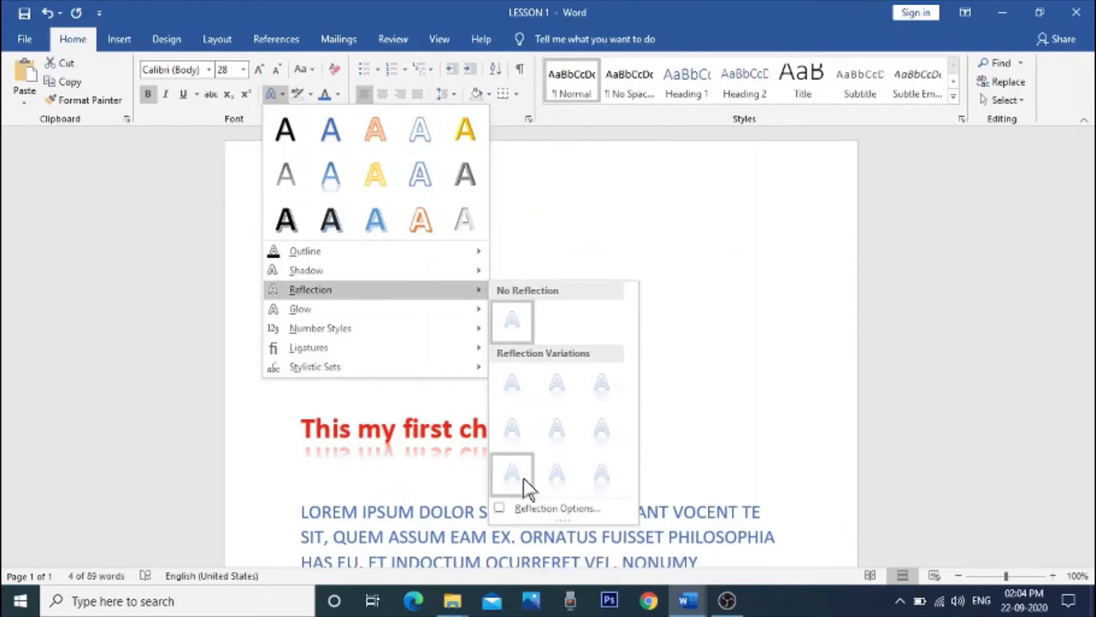
{"action": "mouse_move", "coordinate": [320, 316]}
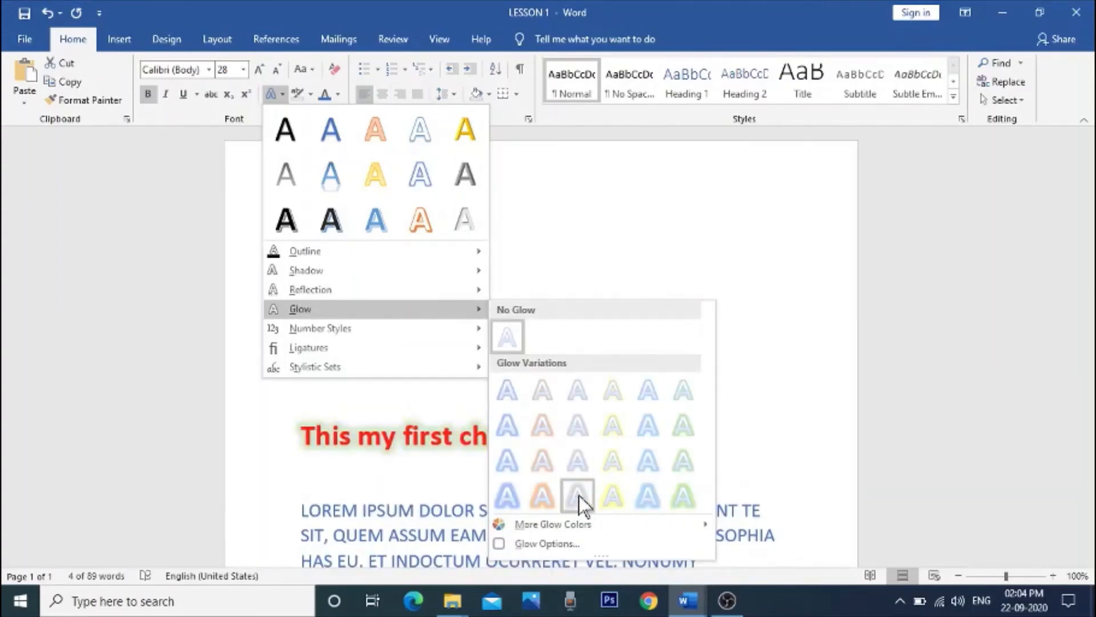
{"action": "mouse_move", "coordinate": [355, 330]}
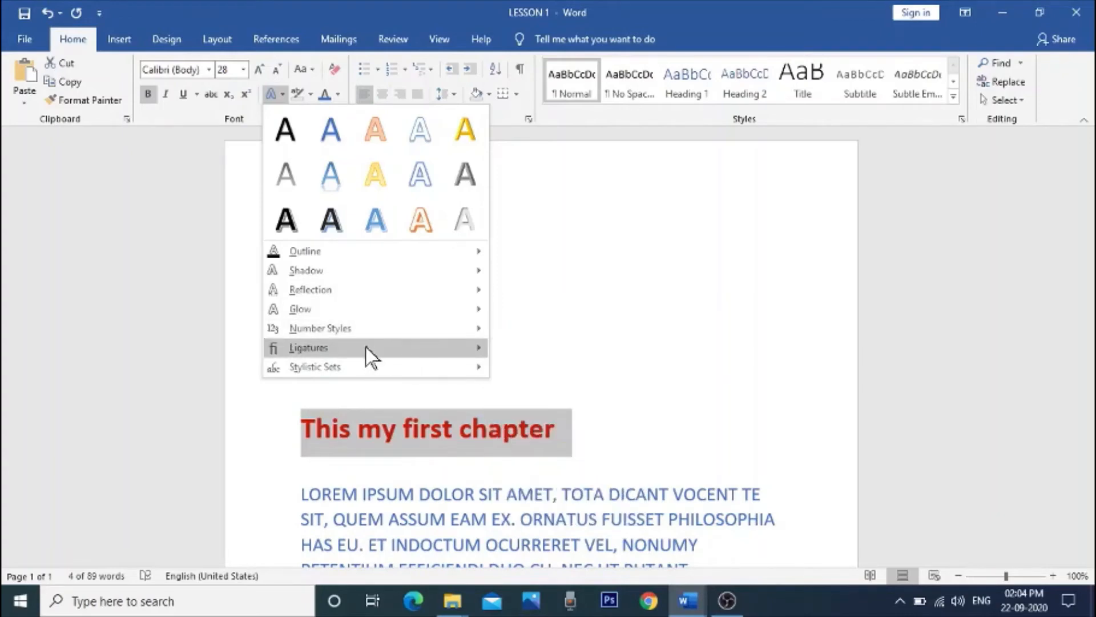
{"action": "mouse_move", "coordinate": [365, 347]}
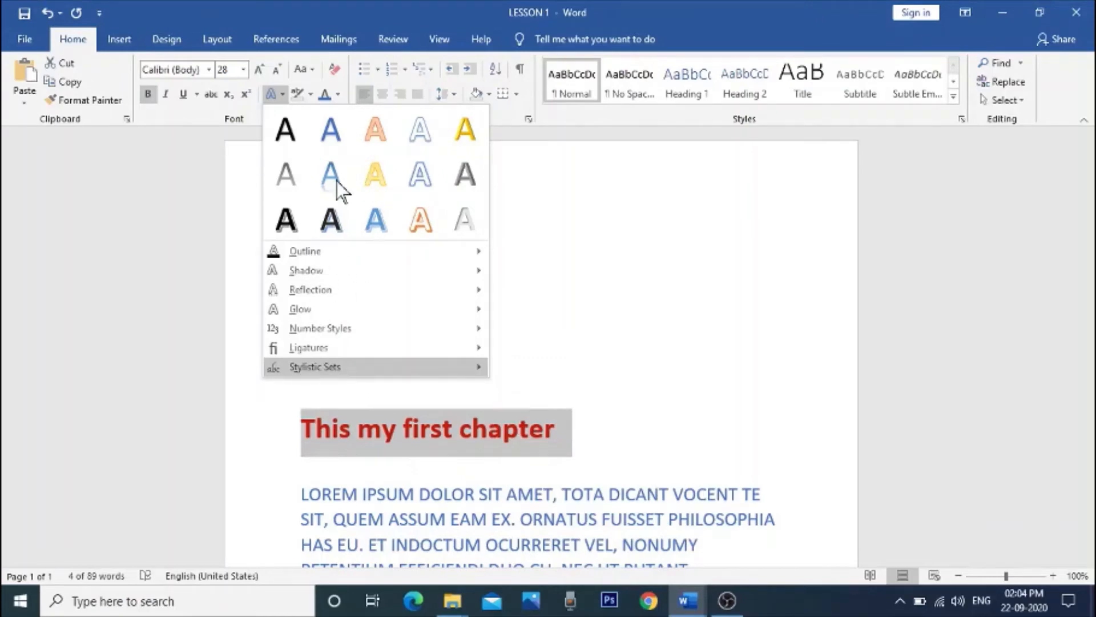
{"action": "left_click", "coordinate": [685, 248]}
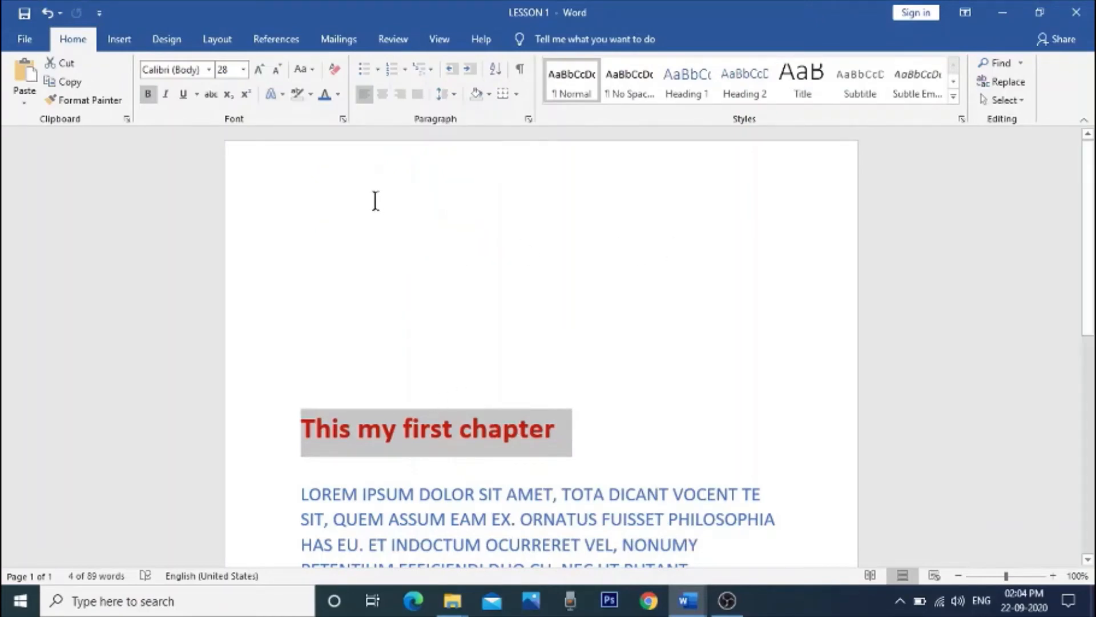
Step: Delete the three blank lines above the heading
{"action": "left_click", "coordinate": [345, 182]}
{"action": "key", "text": "Delete"}
{"action": "key", "text": "Delete"}
{"action": "key", "text": "Delete"}
{"action": "key", "text": "Delete"}
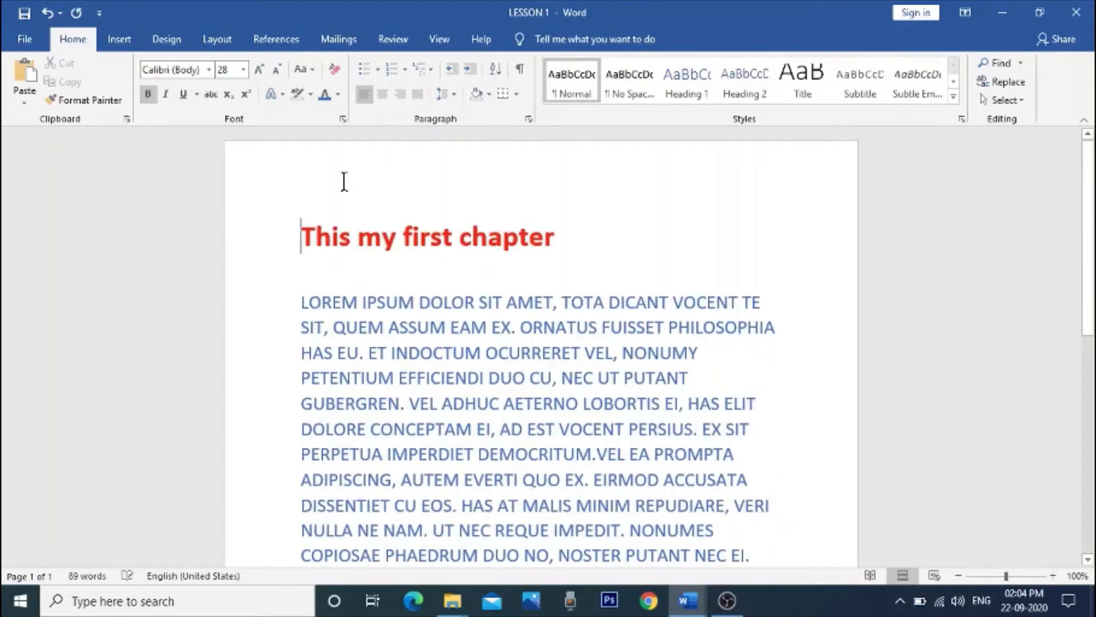
Step: Justify the whole body paragraph and return it to left alignment
{"action": "scroll", "coordinate": [634, 291], "scroll_direction": "down", "scroll_amount": 3}
{"action": "scroll", "coordinate": [513, 263], "scroll_direction": "up", "scroll_amount": 2}
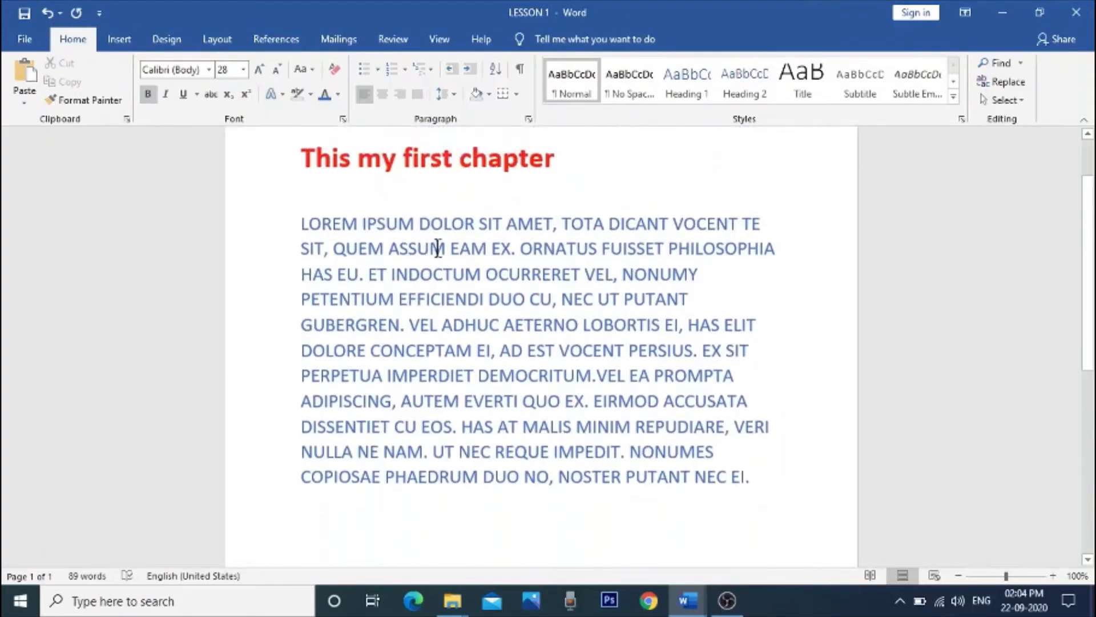
{"action": "left_click_drag", "start_coordinate": [301, 225], "coordinate": [756, 478]}
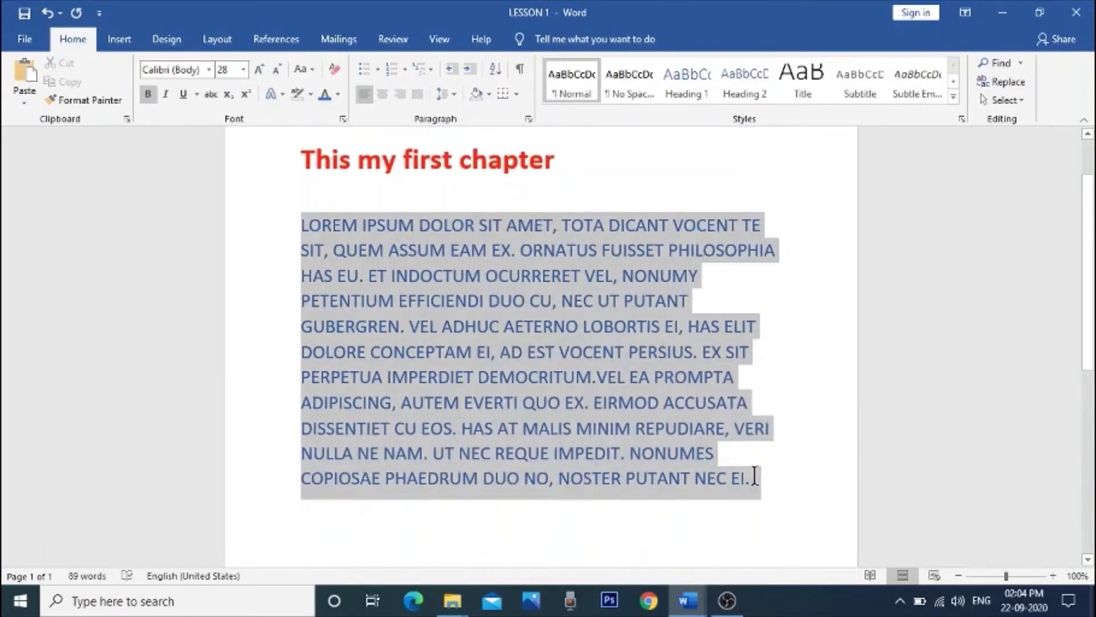
{"action": "key", "text": "ctrl+j"}
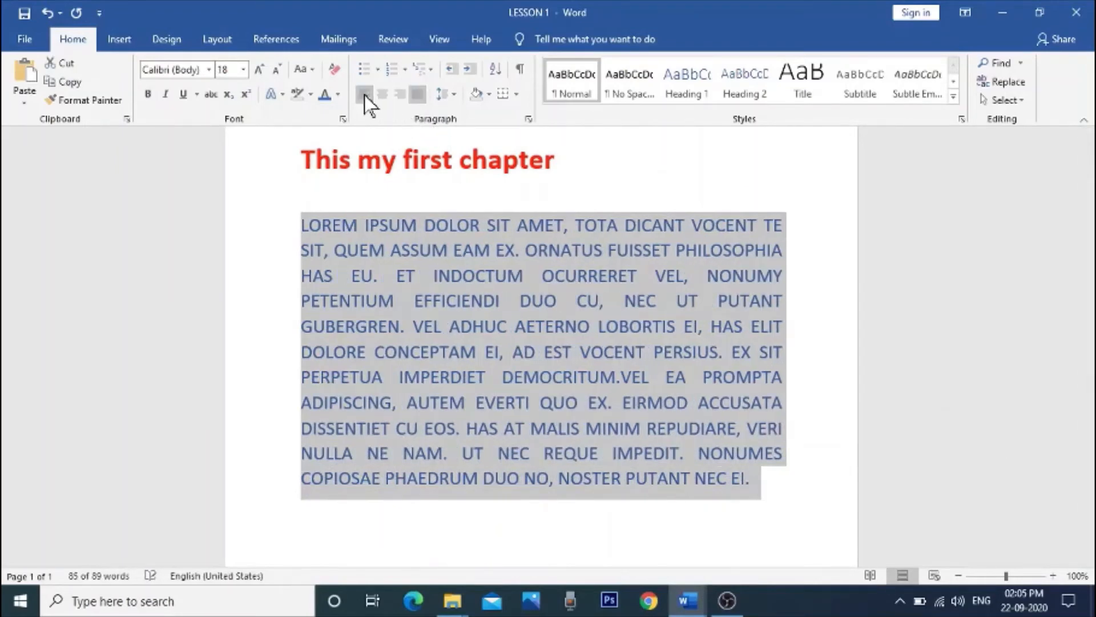
{"action": "left_click", "coordinate": [365, 95]}
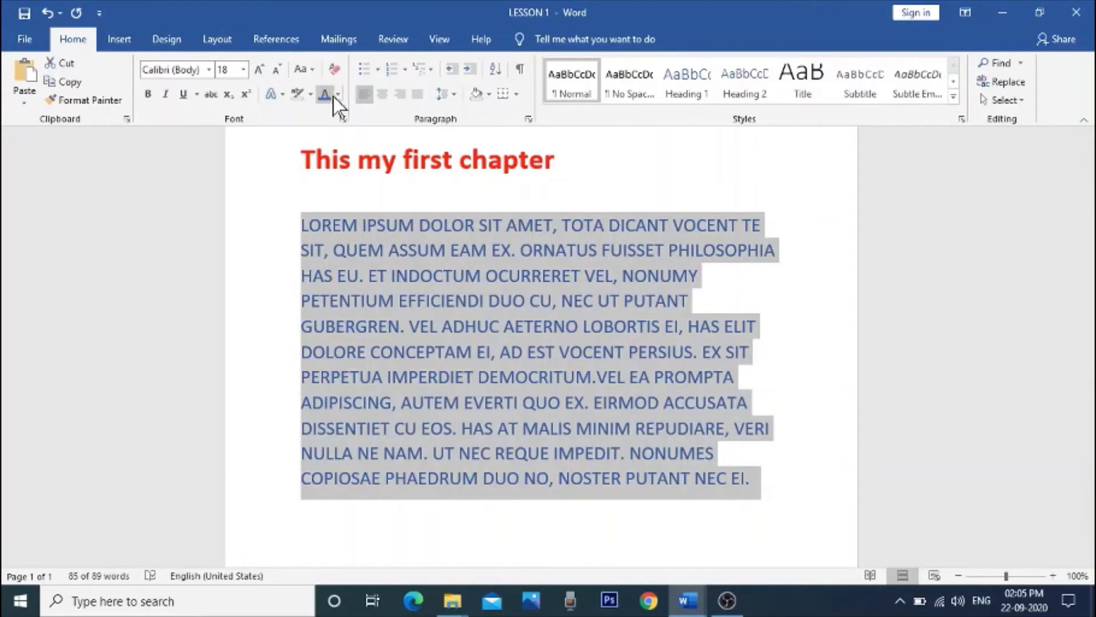
Step: Change the body paragraph to Sentence case and deselect it
{"action": "left_click", "coordinate": [302, 69]}
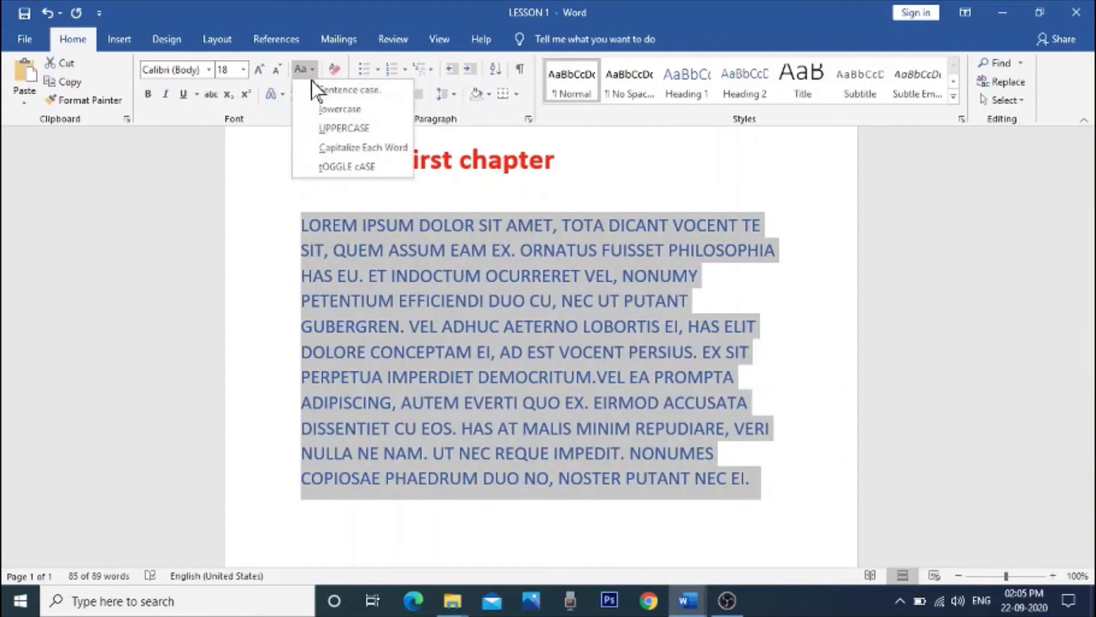
{"action": "left_click", "coordinate": [328, 90]}
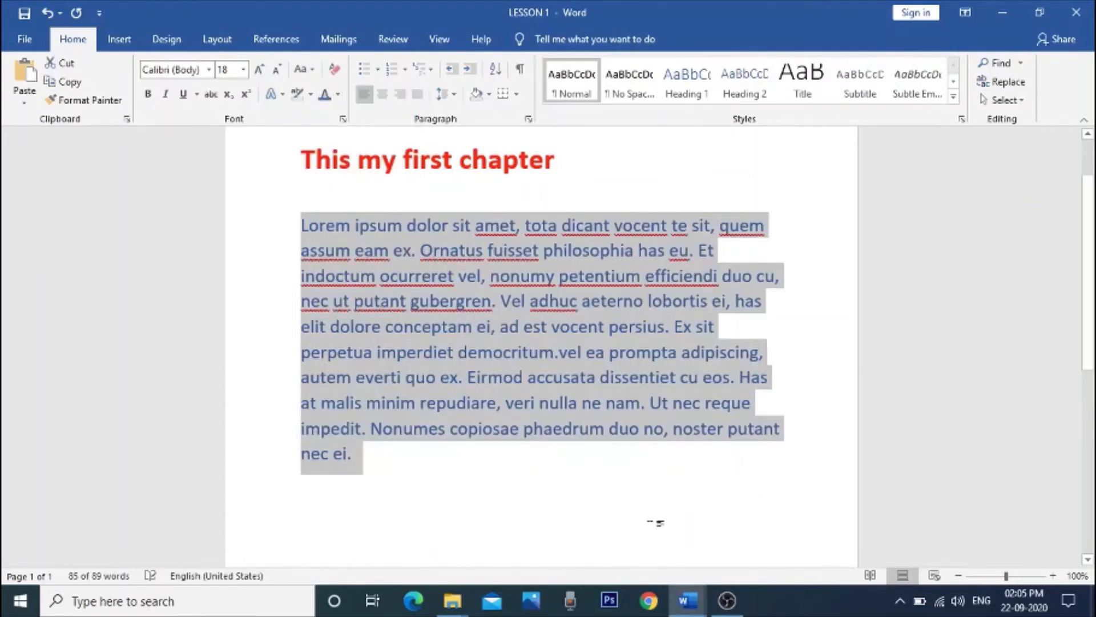
{"action": "left_click", "coordinate": [551, 501]}
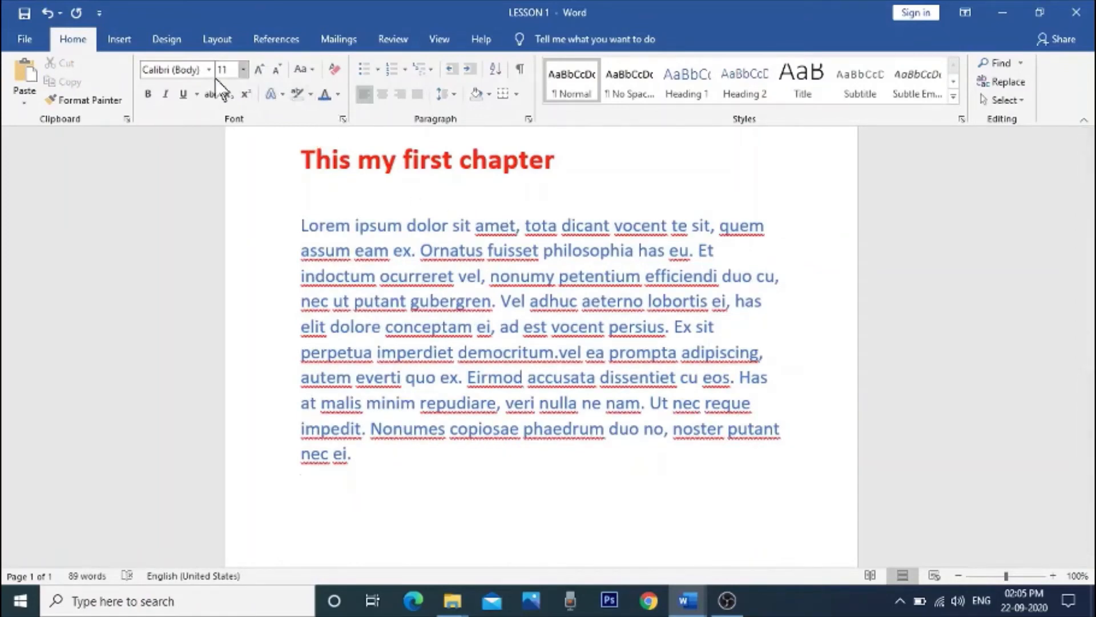
Step: Select only the body paragraph and shrink its font size stepwise to 7
{"action": "left_click_drag", "start_coordinate": [302, 225], "coordinate": [433, 528]}
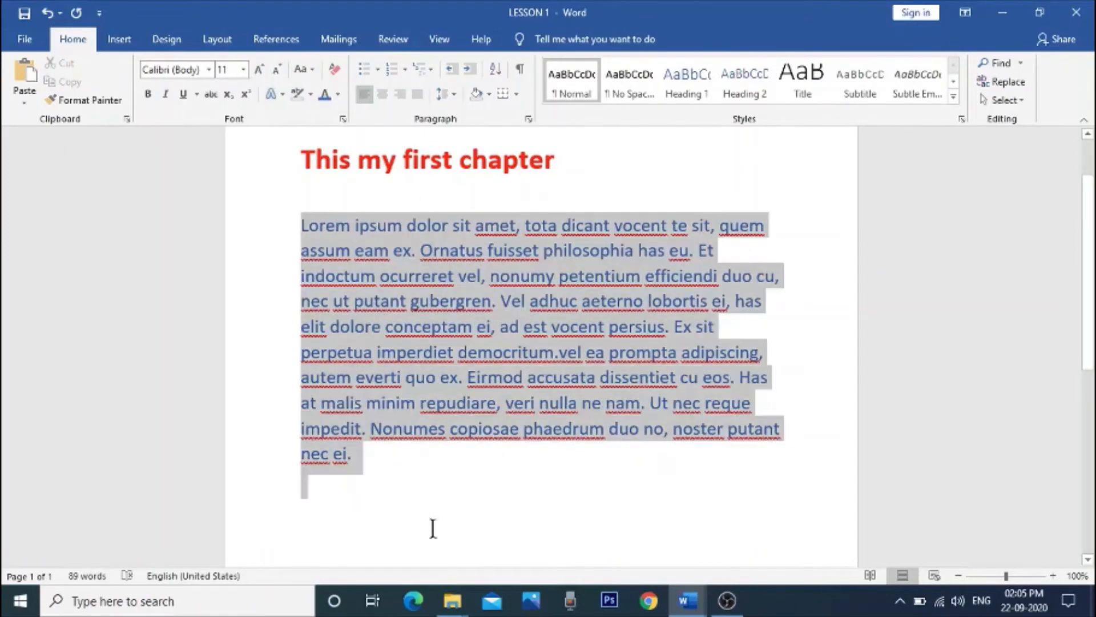
{"action": "left_click_drag", "start_coordinate": [412, 469], "coordinate": [404, 455]}
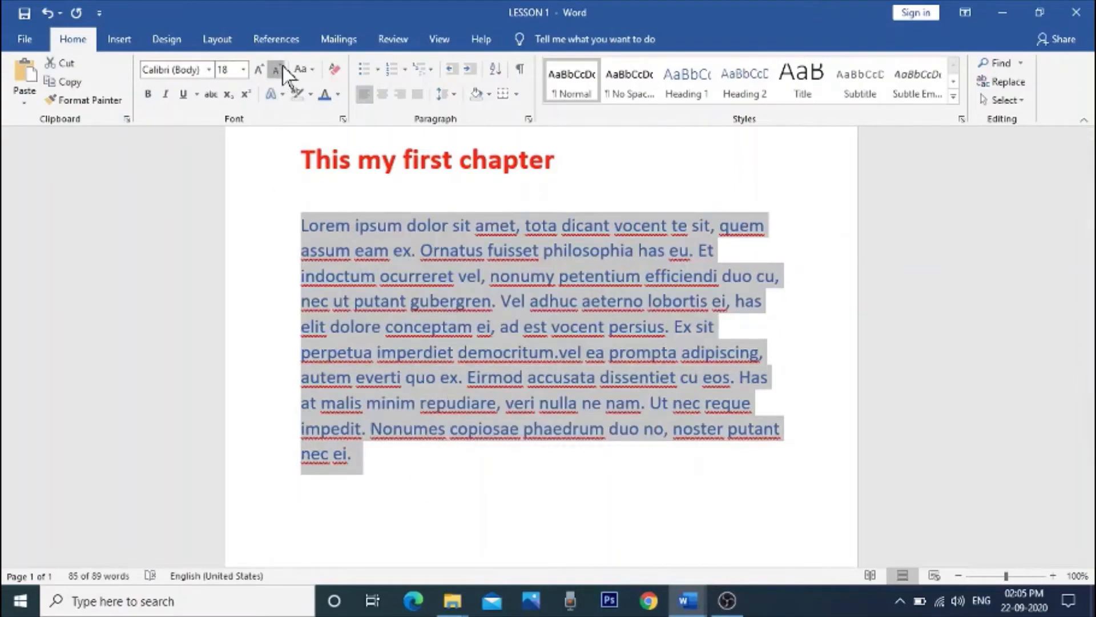
{"action": "left_click", "coordinate": [277, 70]}
{"action": "left_click", "coordinate": [282, 68]}
{"action": "left_click", "coordinate": [282, 68]}
{"action": "left_click", "coordinate": [282, 68]}
{"action": "left_click", "coordinate": [282, 69]}
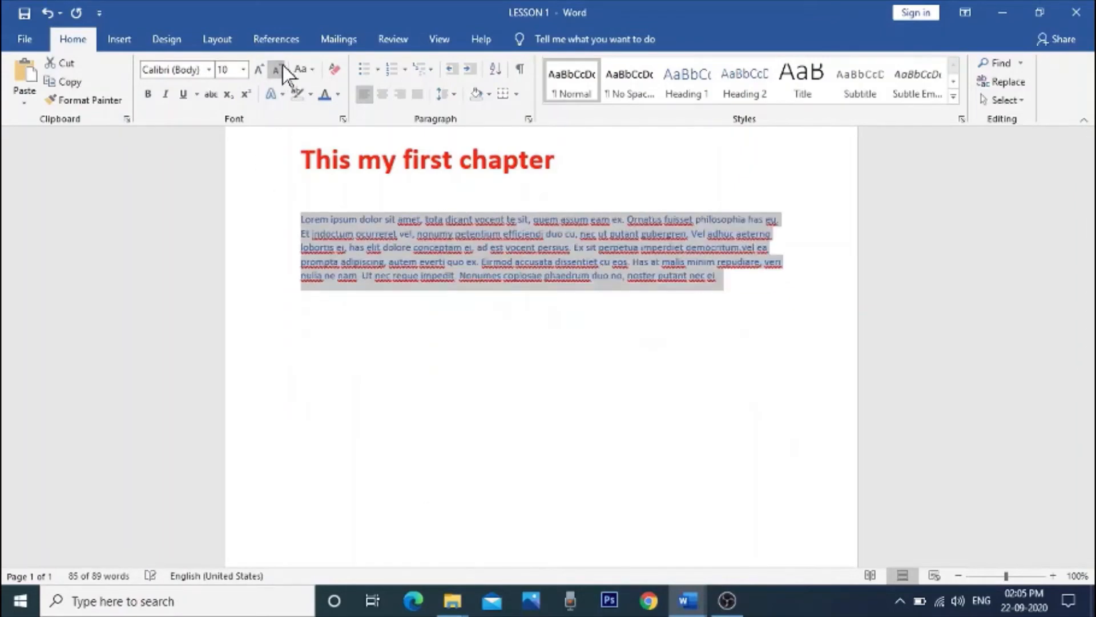
{"action": "left_click", "coordinate": [282, 69]}
{"action": "left_click", "coordinate": [282, 69]}
{"action": "left_click", "coordinate": [282, 67]}
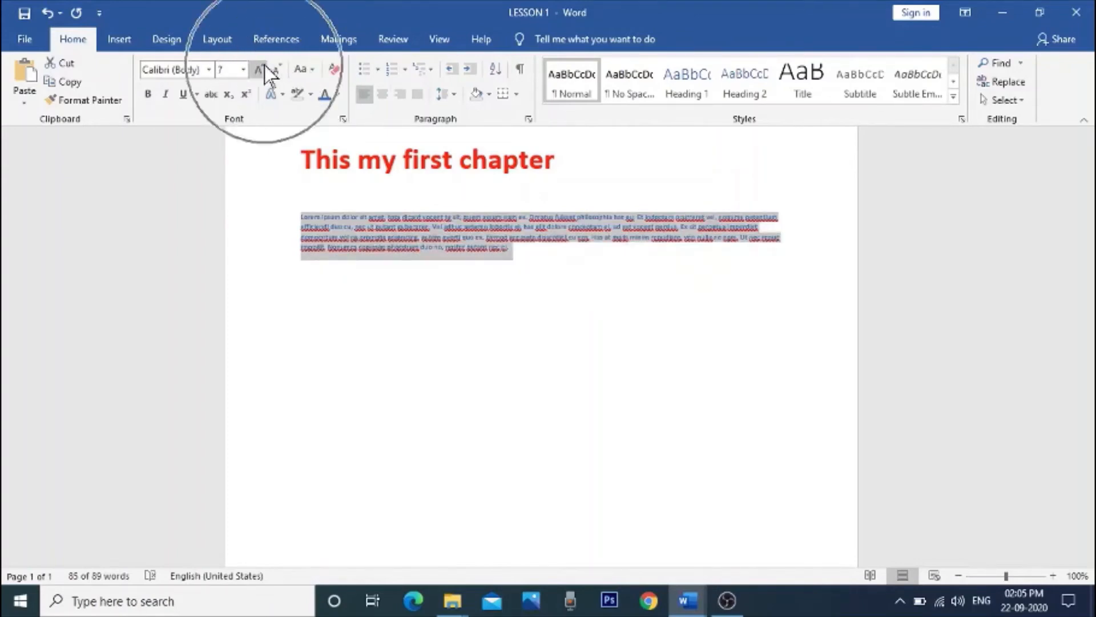
Step: Enlarge the body paragraph's font size stepwise to 24
{"action": "left_click", "coordinate": [265, 66]}
{"action": "left_click", "coordinate": [265, 66]}
{"action": "left_click", "coordinate": [265, 66]}
{"action": "left_click", "coordinate": [264, 67]}
{"action": "left_click", "coordinate": [264, 67]}
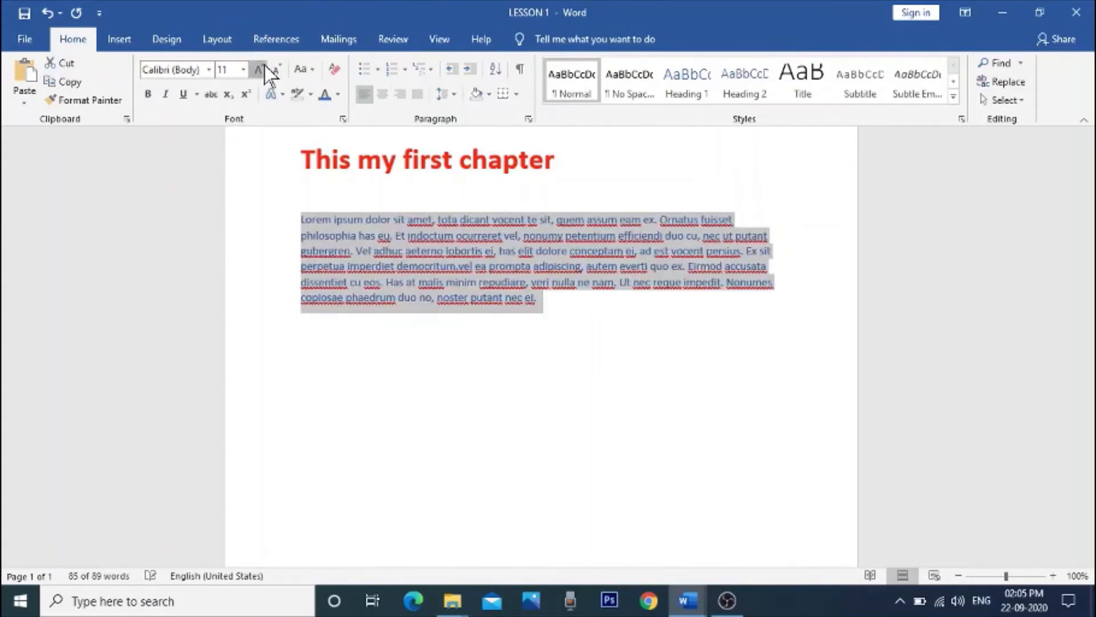
{"action": "left_click", "coordinate": [263, 67]}
{"action": "left_click", "coordinate": [262, 68]}
{"action": "left_click", "coordinate": [262, 67]}
{"action": "left_click", "coordinate": [262, 67]}
{"action": "left_click", "coordinate": [262, 67]}
{"action": "left_click", "coordinate": [263, 67]}
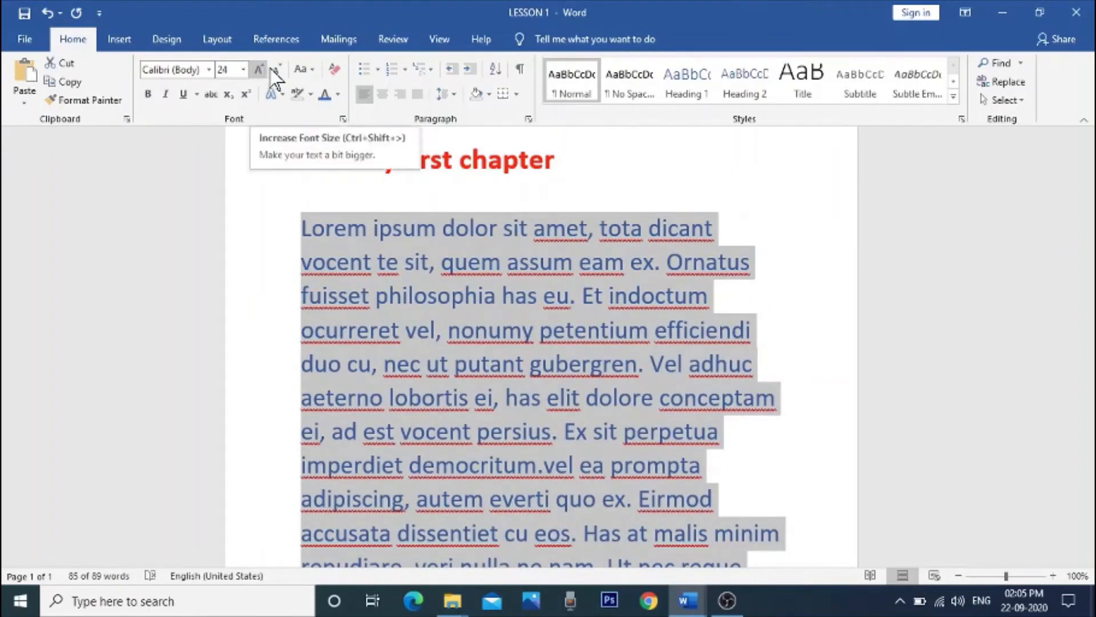
Step: Shrink the body paragraph's font size again and increase it stepwise to 22
{"action": "left_click", "coordinate": [279, 68]}
{"action": "left_click", "coordinate": [279, 69]}
{"action": "left_click", "coordinate": [279, 68]}
{"action": "left_click", "coordinate": [278, 69]}
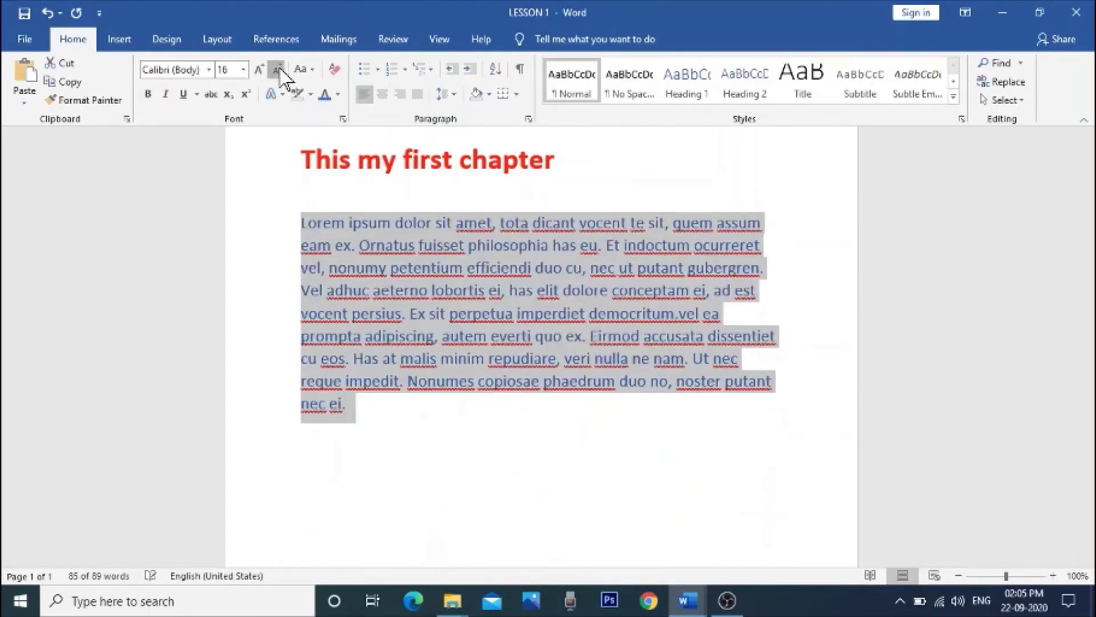
{"action": "left_click", "coordinate": [278, 68]}
{"action": "left_click", "coordinate": [279, 69]}
{"action": "left_click", "coordinate": [279, 68]}
{"action": "left_click", "coordinate": [262, 67]}
{"action": "left_click", "coordinate": [262, 67]}
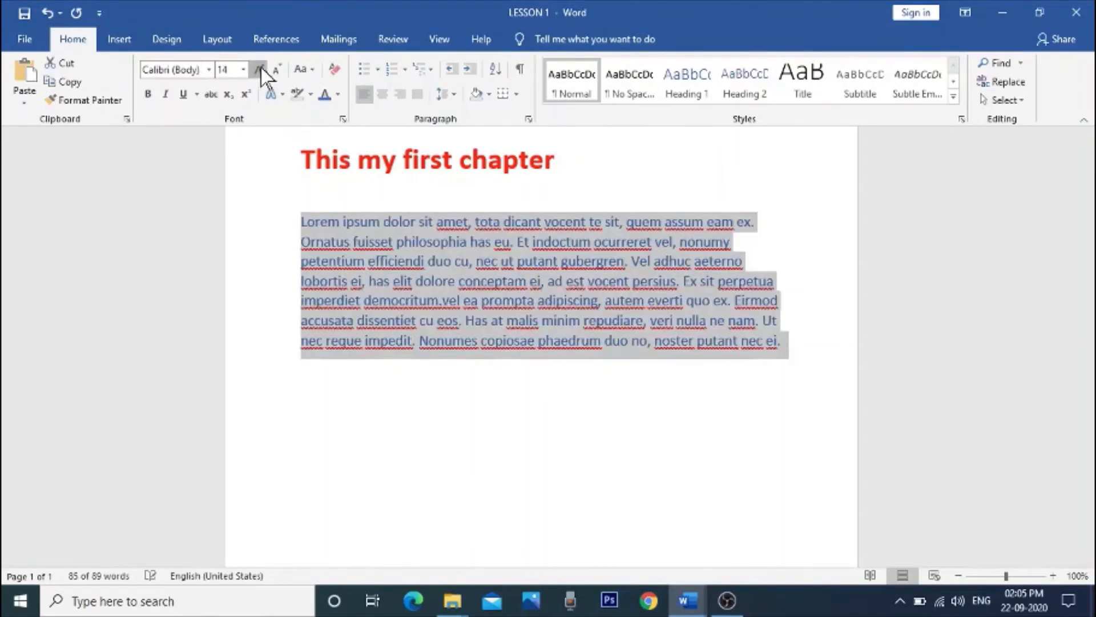
{"action": "left_click", "coordinate": [261, 67]}
{"action": "left_click", "coordinate": [262, 67]}
{"action": "left_click", "coordinate": [261, 67]}
{"action": "left_click", "coordinate": [262, 68]}
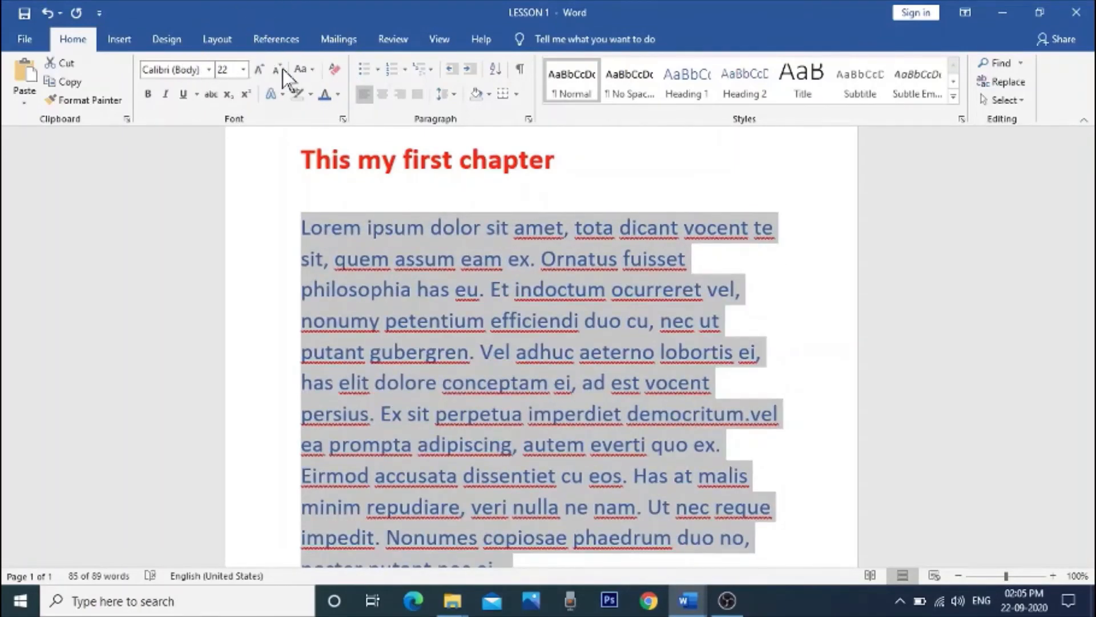
Step: Shrink the selected body paragraph's font size stepwise to 18 and deselect it
{"action": "left_click", "coordinate": [277, 68]}
{"action": "left_click", "coordinate": [278, 69]}
{"action": "left_click", "coordinate": [580, 478]}
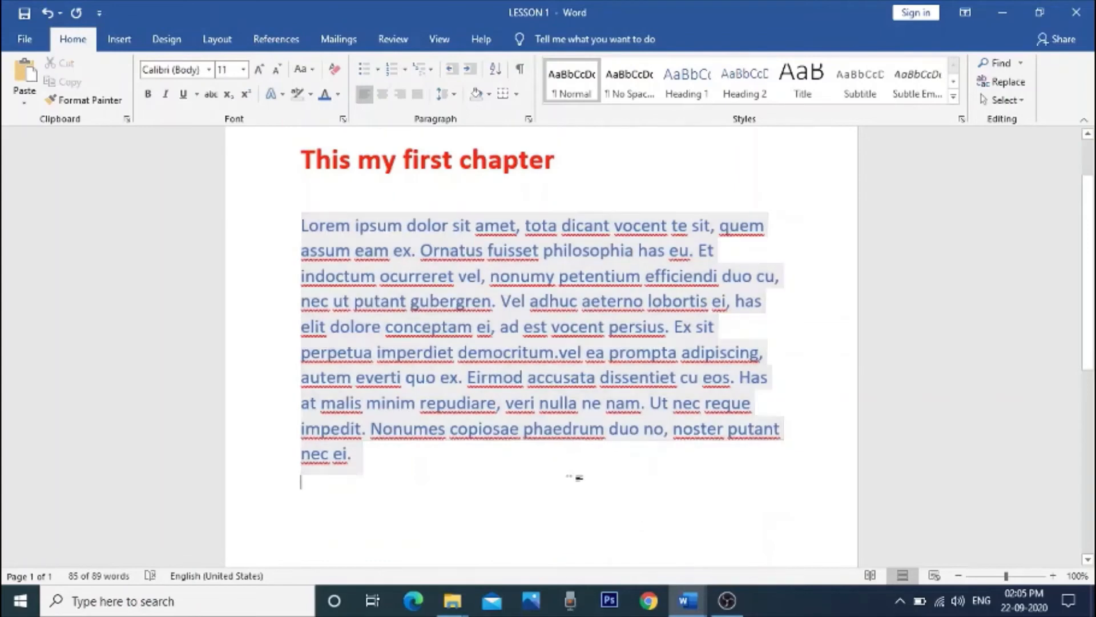
{"action": "scroll", "coordinate": [561, 475], "scroll_direction": "down", "scroll_amount": 1}
{"action": "scroll", "coordinate": [560, 475], "scroll_direction": "up", "scroll_amount": 1}
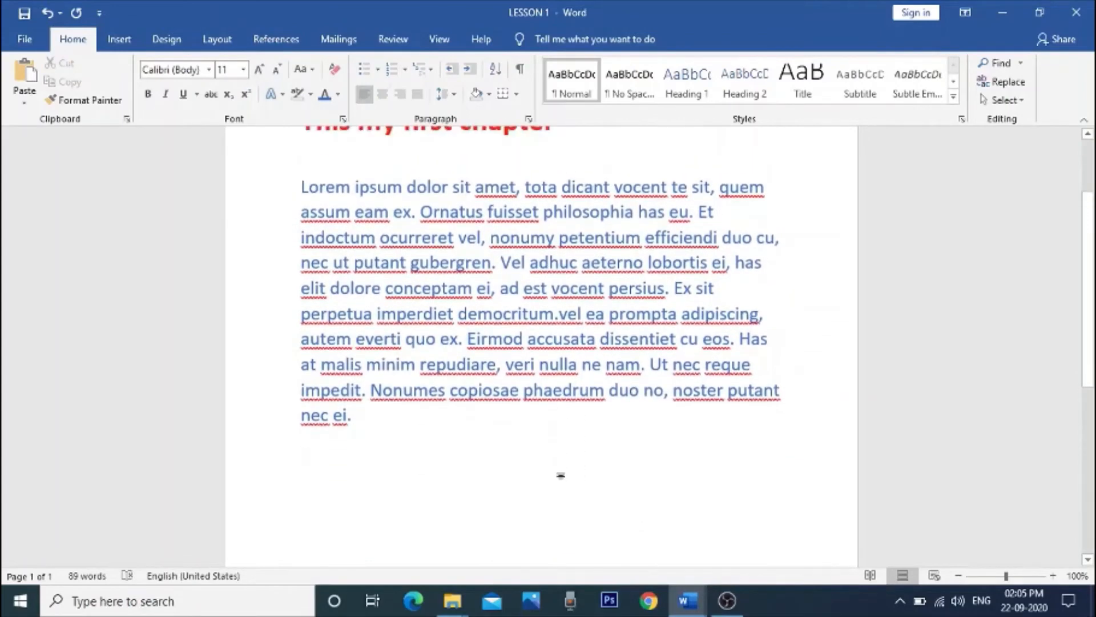
Step: Copy the whole body paragraph and add two new lines beneath it
{"action": "left_click_drag", "start_coordinate": [322, 200], "coordinate": [394, 411]}
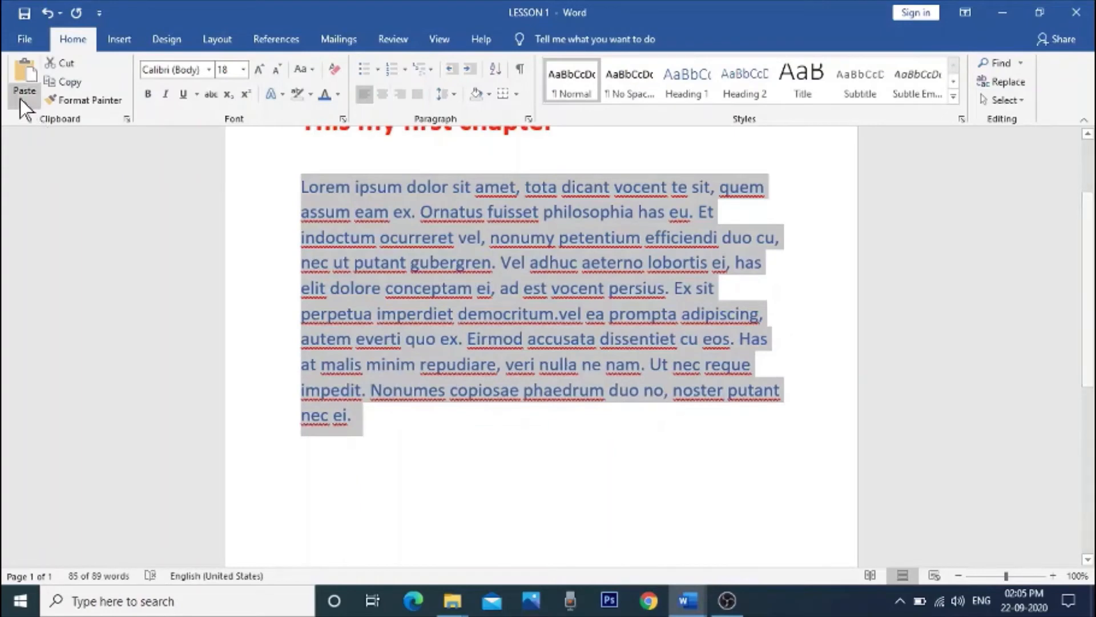
{"action": "left_click", "coordinate": [70, 81]}
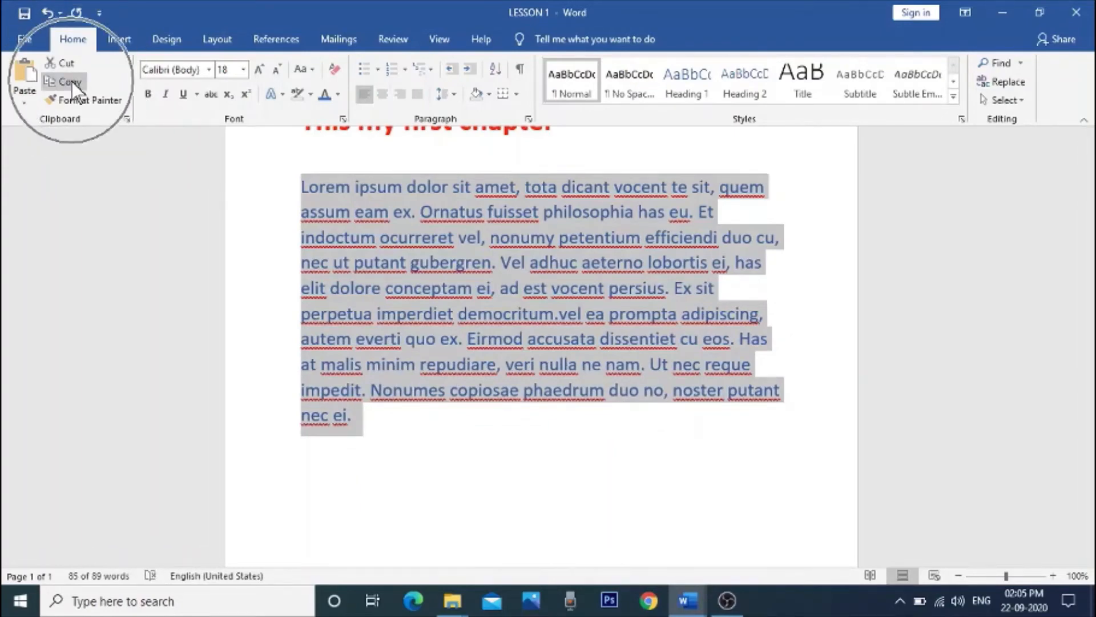
{"action": "scroll", "coordinate": [412, 395], "scroll_direction": "down", "scroll_amount": 2}
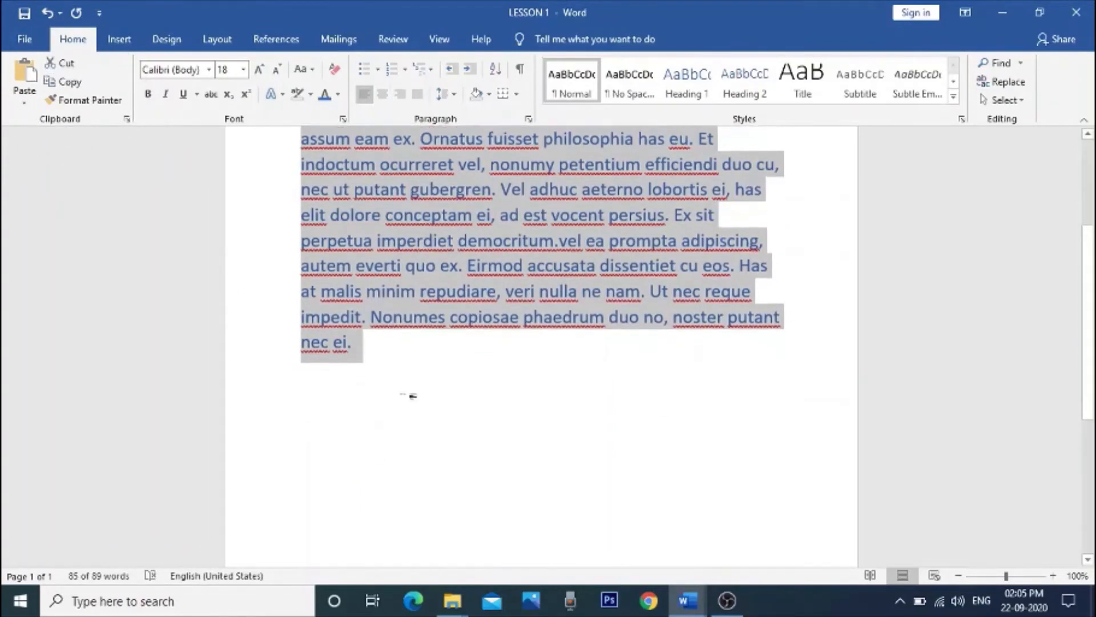
{"action": "left_click", "coordinate": [406, 347]}
{"action": "key", "text": "Return"}
{"action": "key", "text": "Return"}
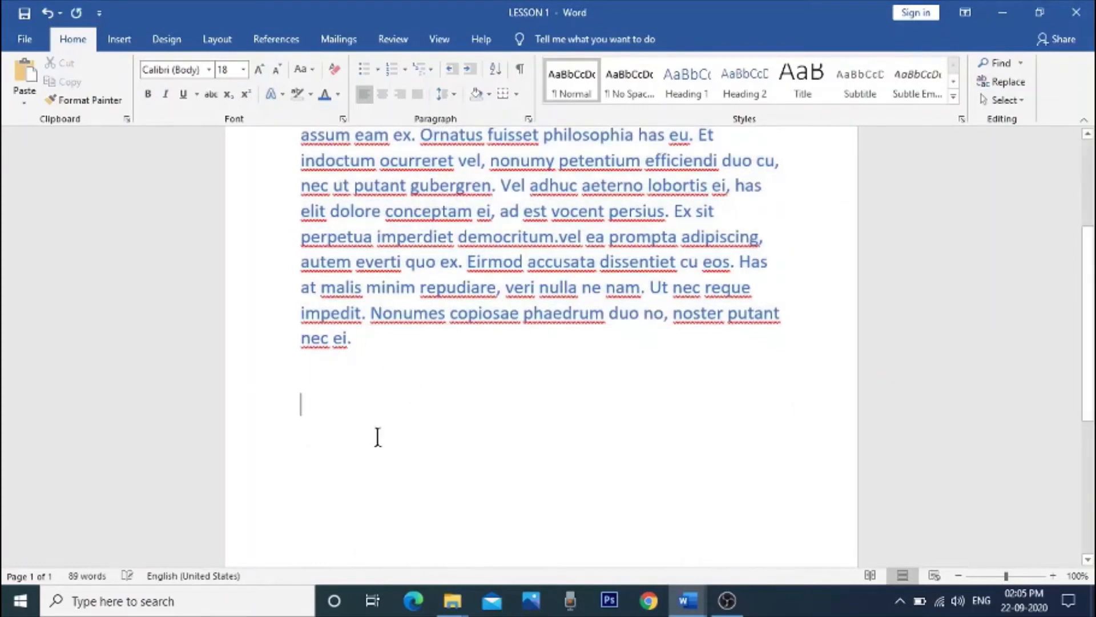
Step: Paste the copied paragraph on the blank line below the original, keeping text only
{"action": "left_click", "coordinate": [24, 92]}
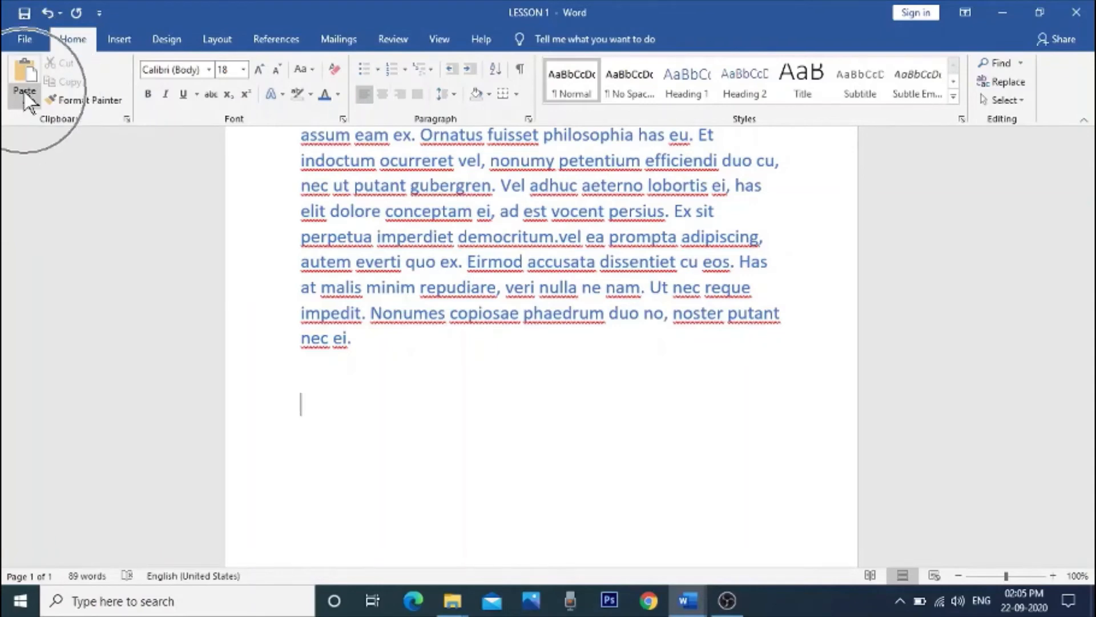
{"action": "right_click", "coordinate": [307, 396]}
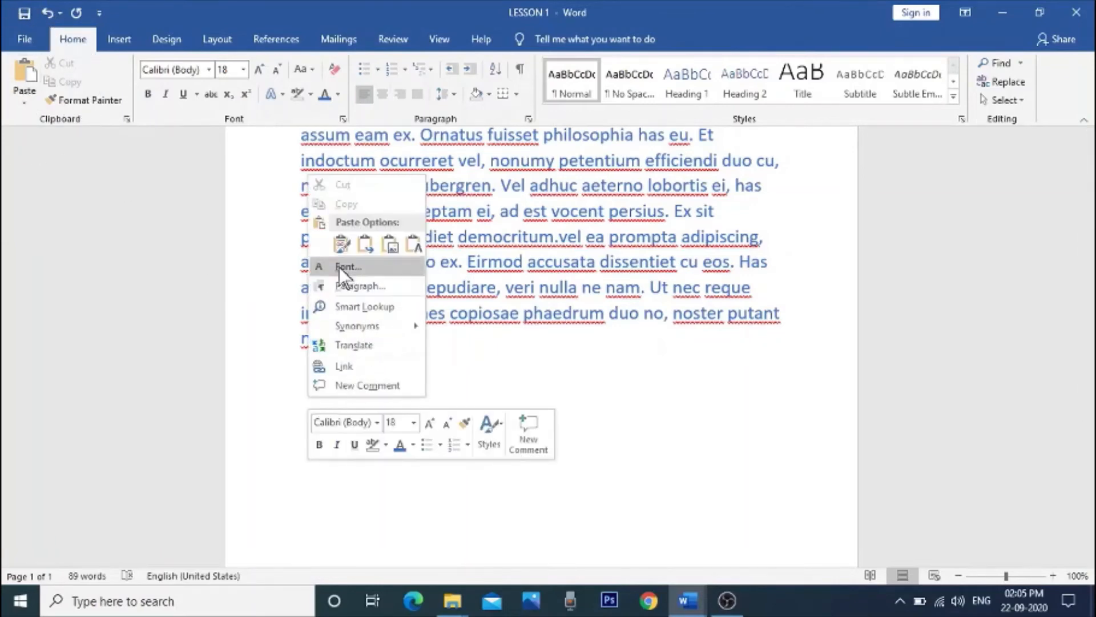
{"action": "left_click", "coordinate": [479, 368]}
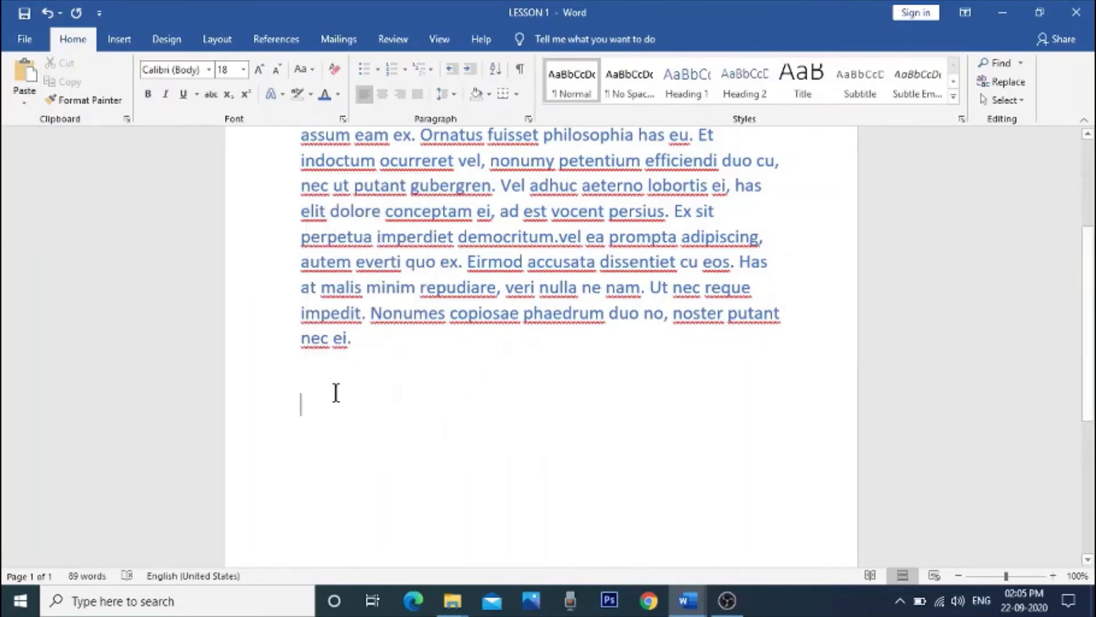
{"action": "right_click", "coordinate": [327, 402]}
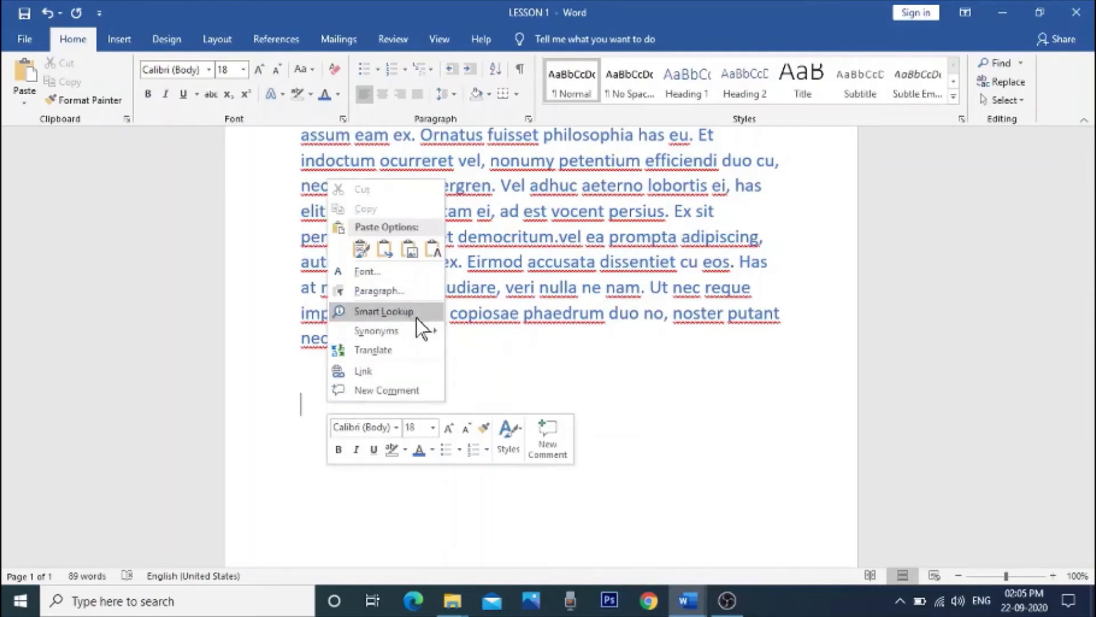
{"action": "left_click", "coordinate": [491, 384]}
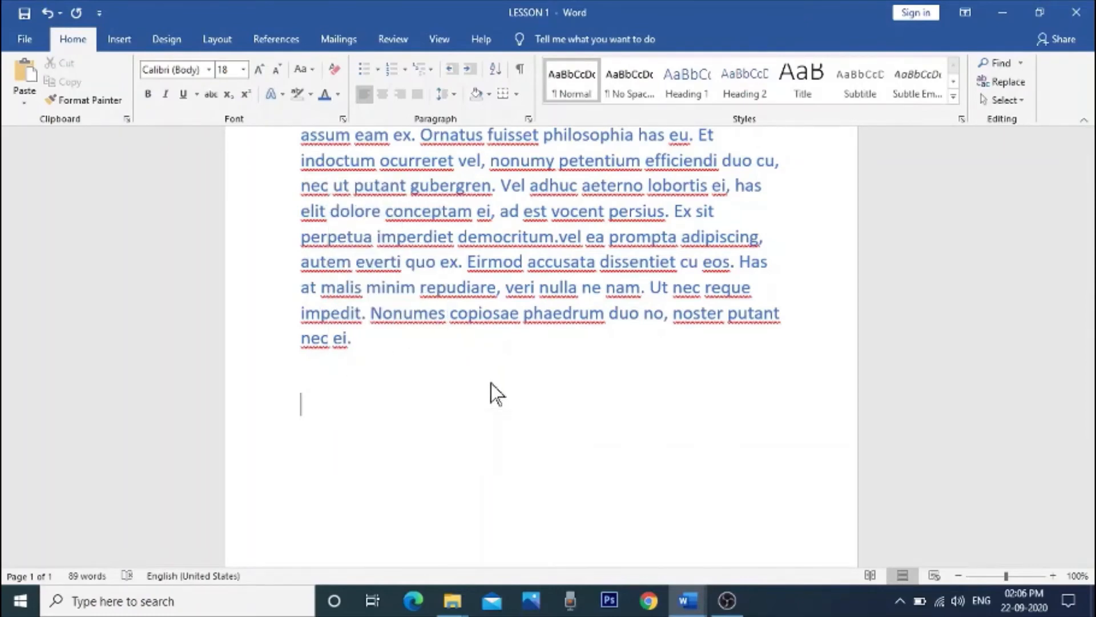
{"action": "left_click", "coordinate": [25, 96]}
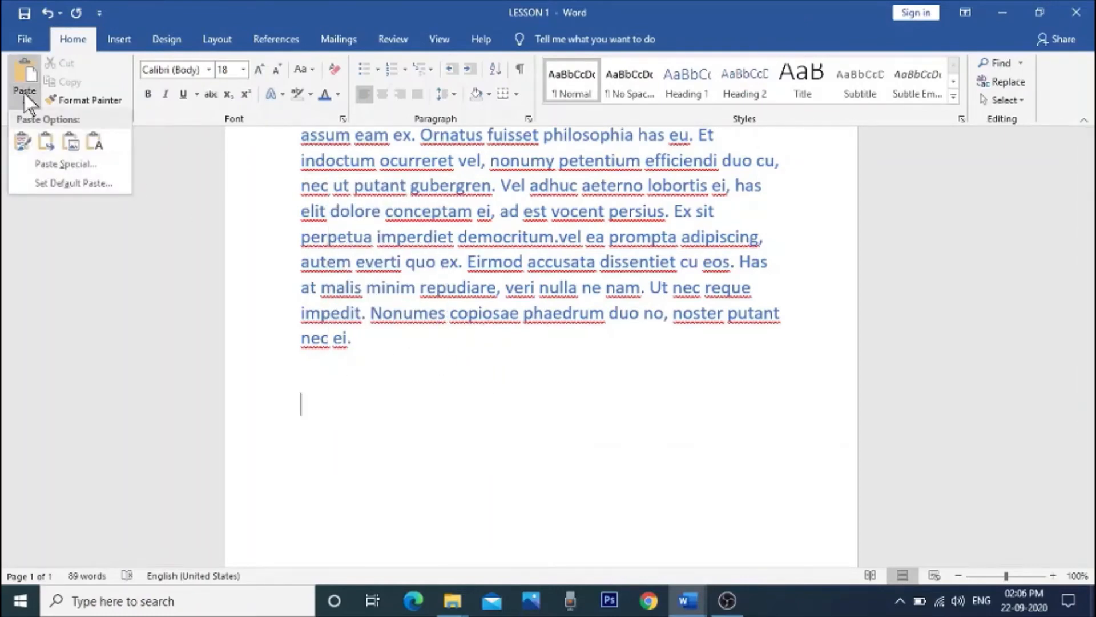
{"action": "left_click", "coordinate": [93, 144]}
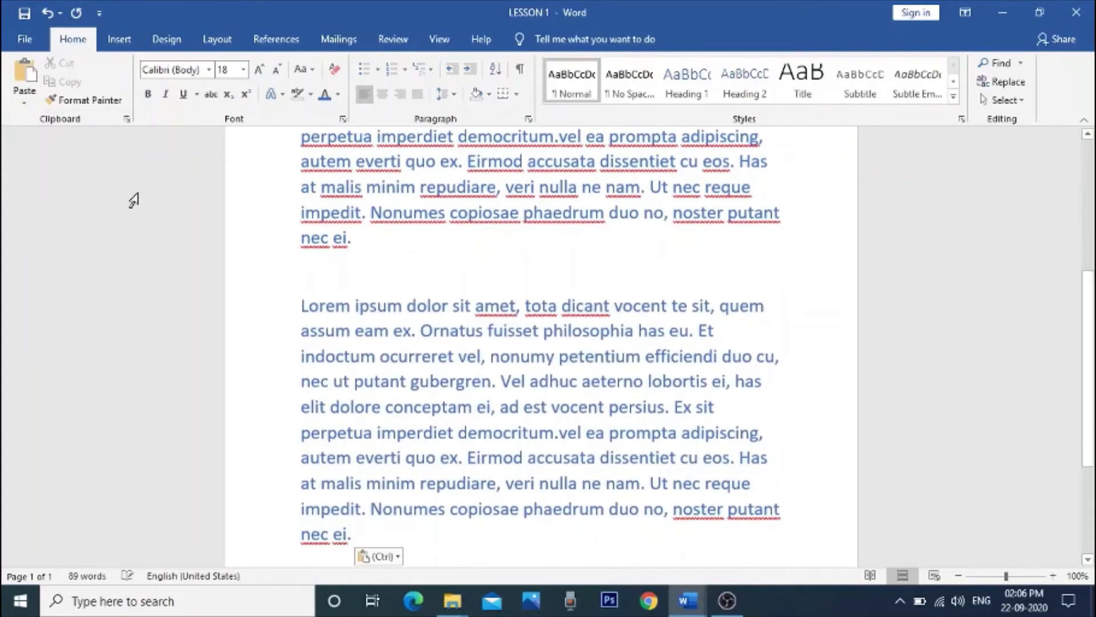
{"action": "scroll", "coordinate": [399, 408], "scroll_direction": "down", "scroll_amount": 1}
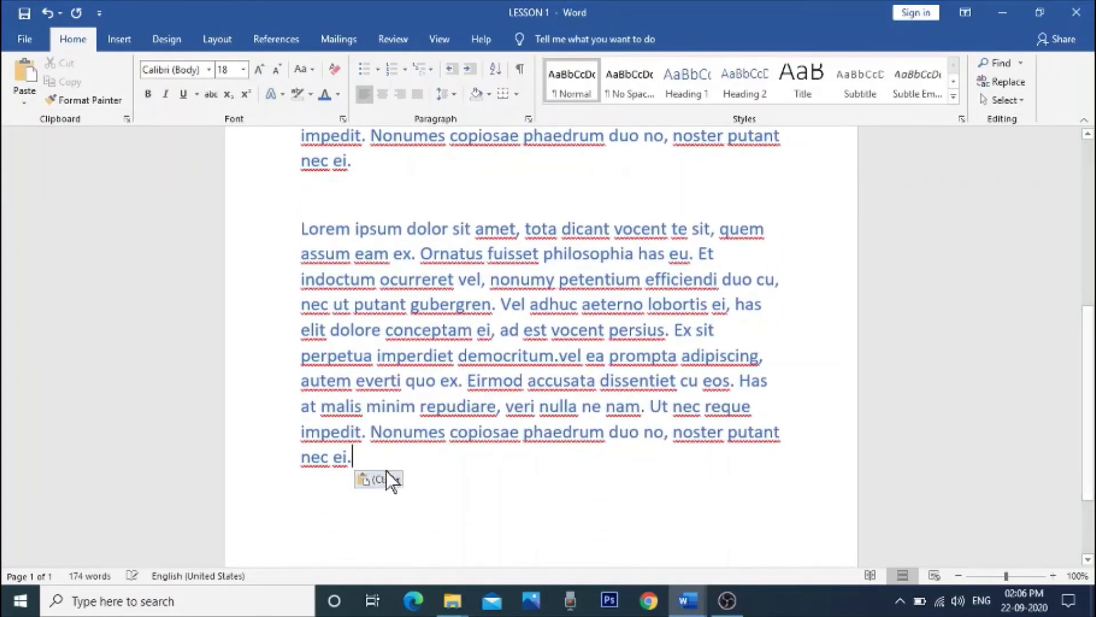
Step: Select the pasted second paragraph, copy it and cut it out of the document
{"action": "left_click", "coordinate": [431, 465], "text": "shift"}
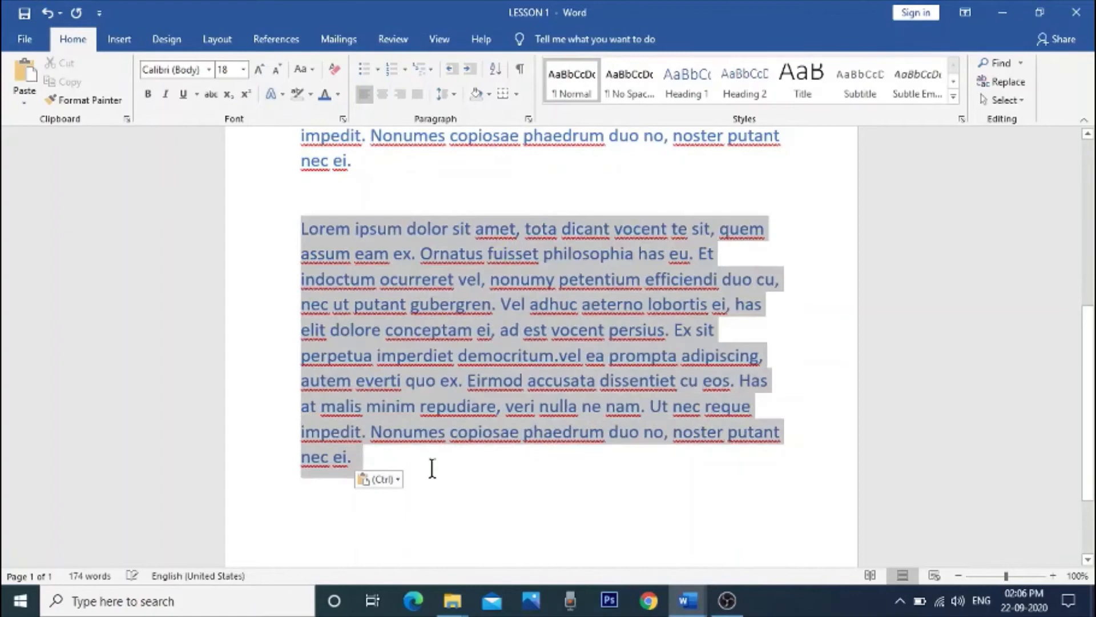
{"action": "right_click", "coordinate": [405, 363]}
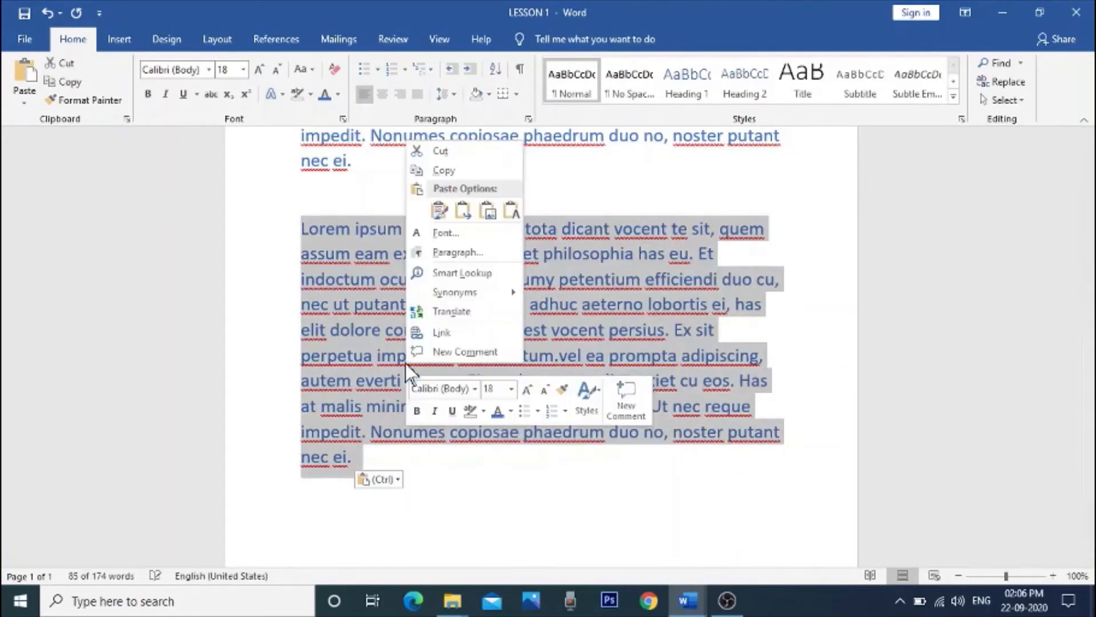
{"action": "left_click", "coordinate": [444, 172]}
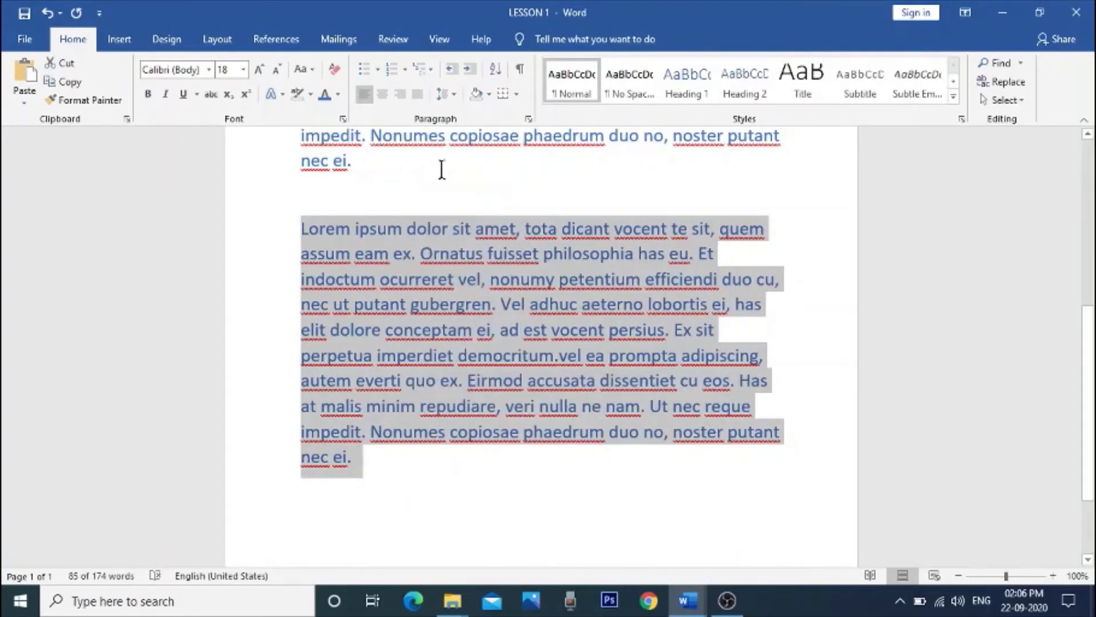
{"action": "right_click", "coordinate": [414, 250]}
{"action": "left_click", "coordinate": [468, 259]}
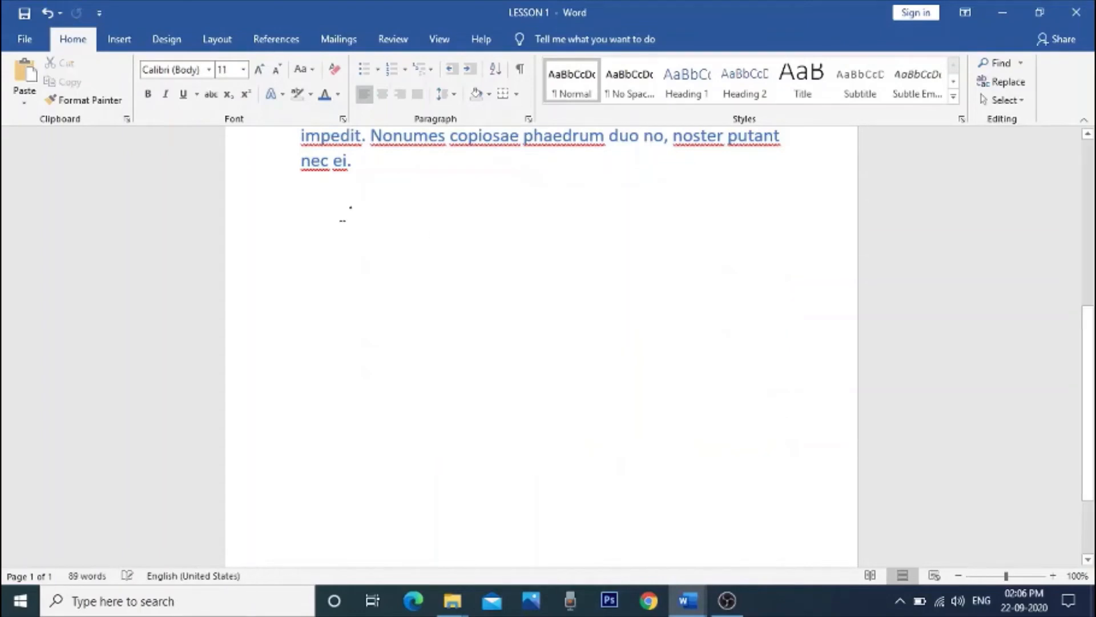
Step: Paste the paragraph back as text only beneath the blue paragraph and review both paragraphs
{"action": "right_click", "coordinate": [342, 218]}
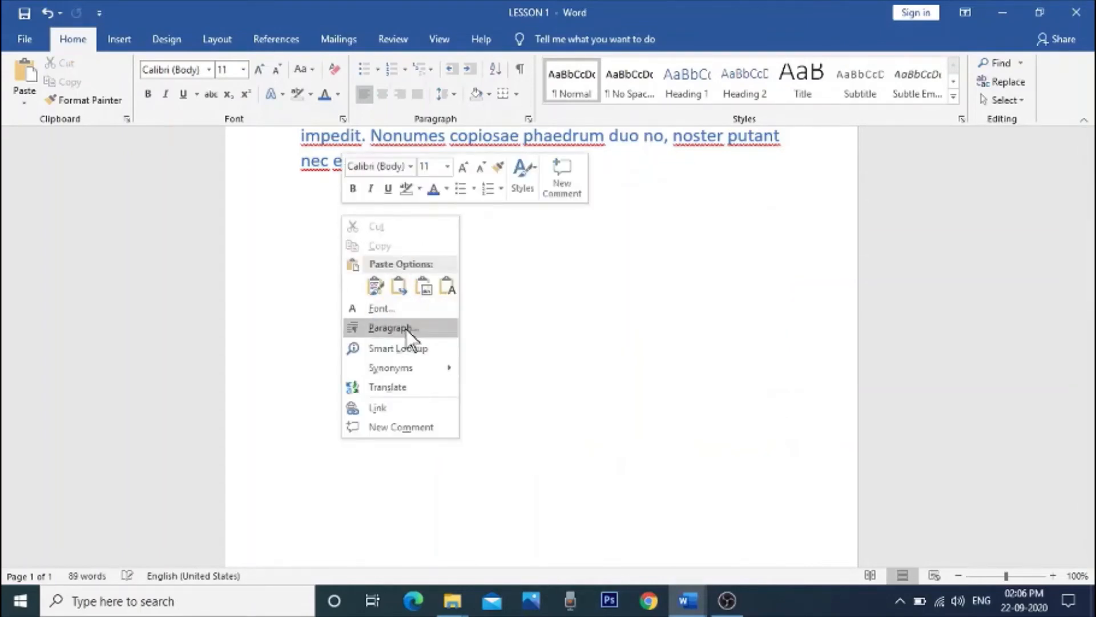
{"action": "left_click", "coordinate": [449, 287]}
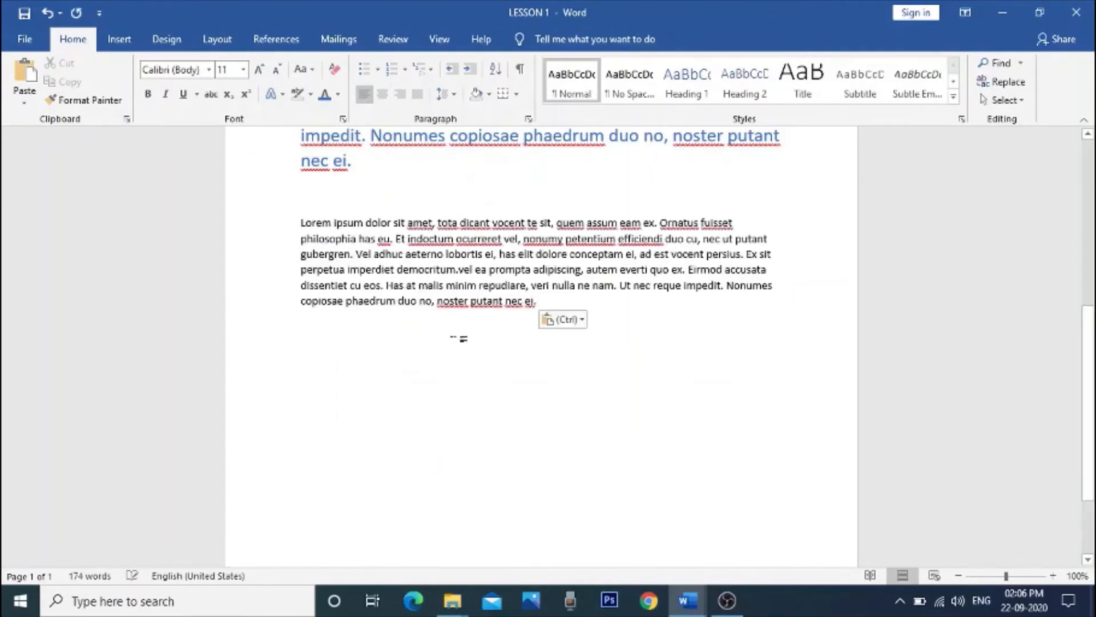
{"action": "scroll", "coordinate": [528, 431], "scroll_direction": "up", "scroll_amount": 5}
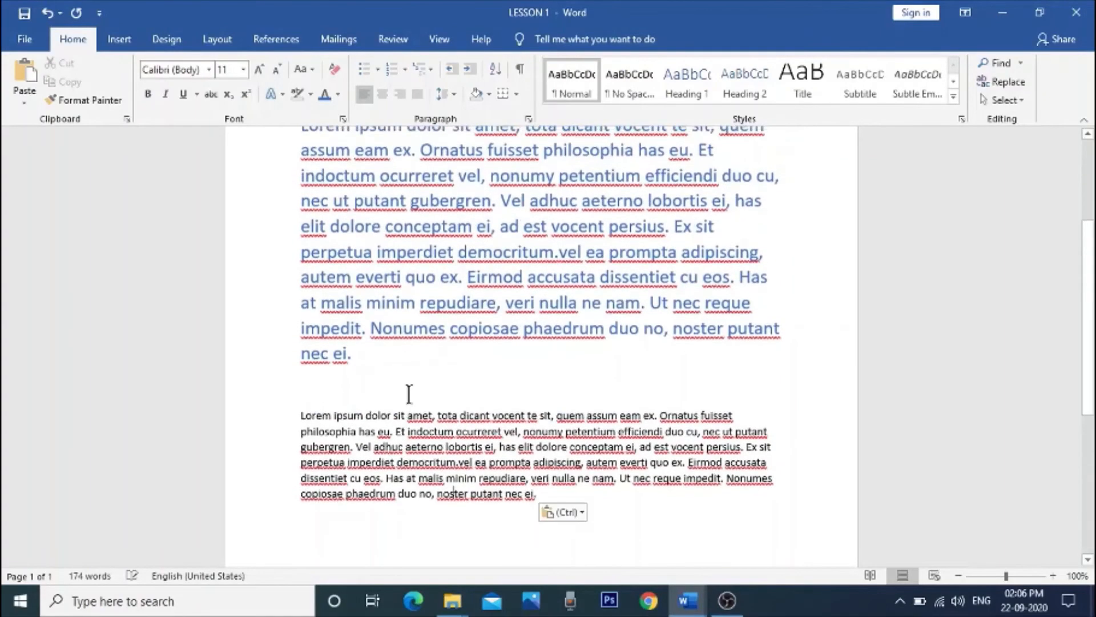
{"action": "scroll", "coordinate": [628, 447], "scroll_direction": "down", "scroll_amount": 1}
{"action": "scroll", "coordinate": [628, 447], "scroll_direction": "up", "scroll_amount": 3}
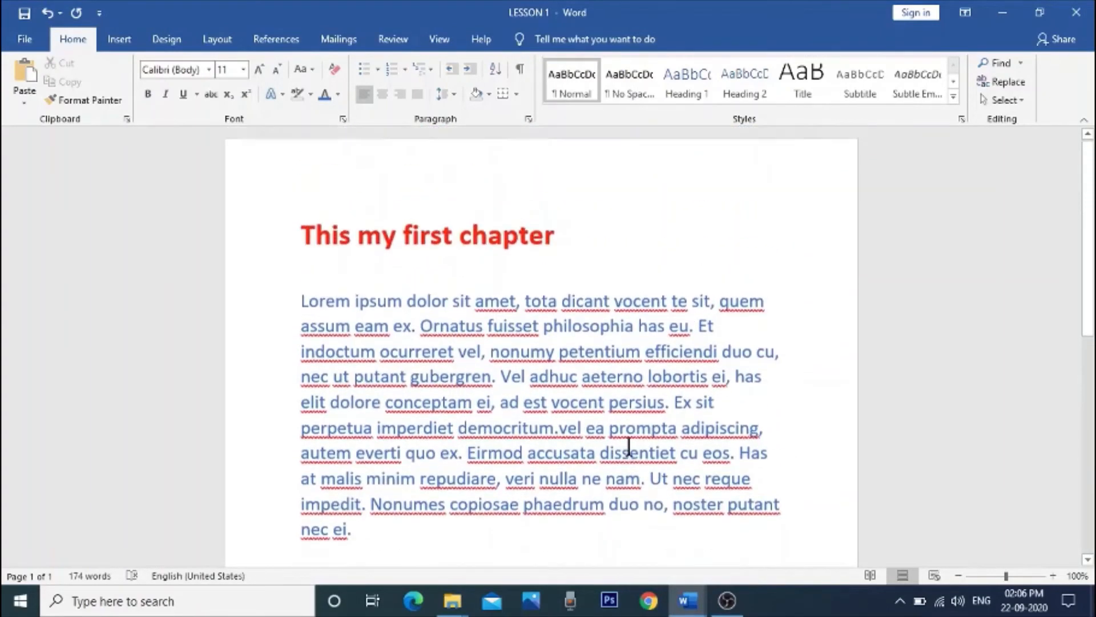
{"action": "scroll", "coordinate": [628, 447], "scroll_direction": "down", "scroll_amount": 3}
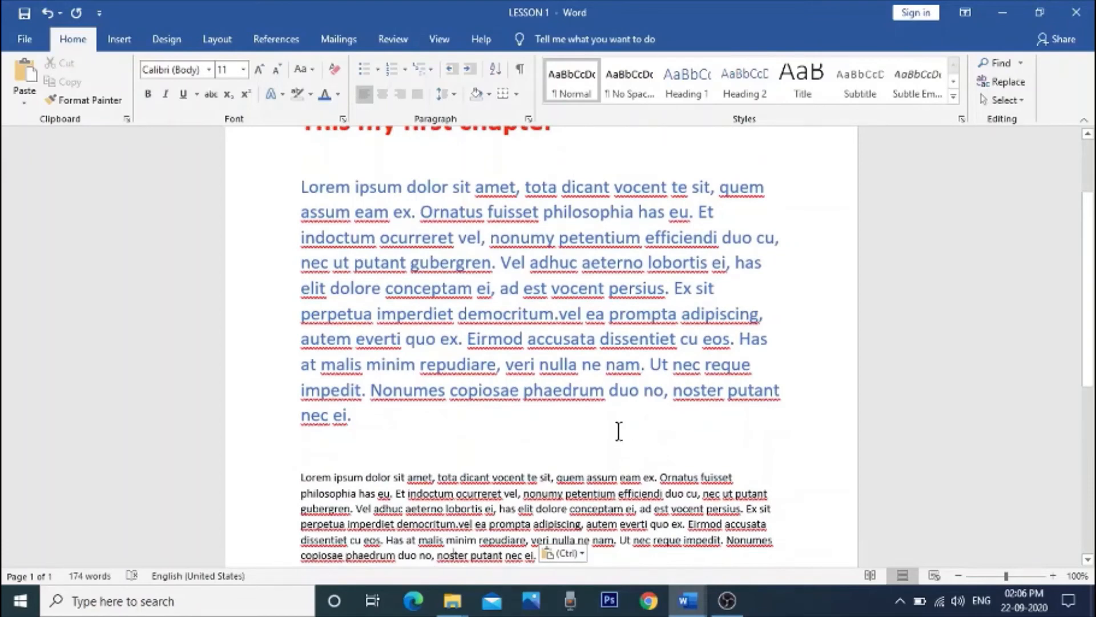
{"action": "scroll", "coordinate": [529, 390], "scroll_direction": "down", "scroll_amount": 1}
{"action": "scroll", "coordinate": [514, 365], "scroll_direction": "up", "scroll_amount": 2}
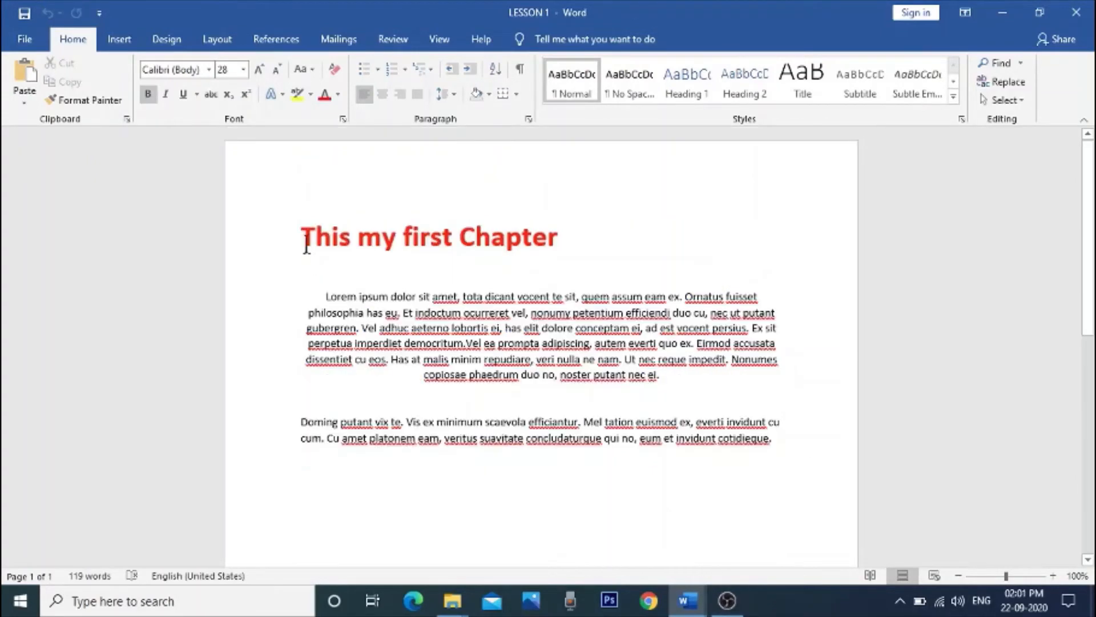
{"action": "left_click_drag", "start_coordinate": [309, 243], "coordinate": [553, 249]}
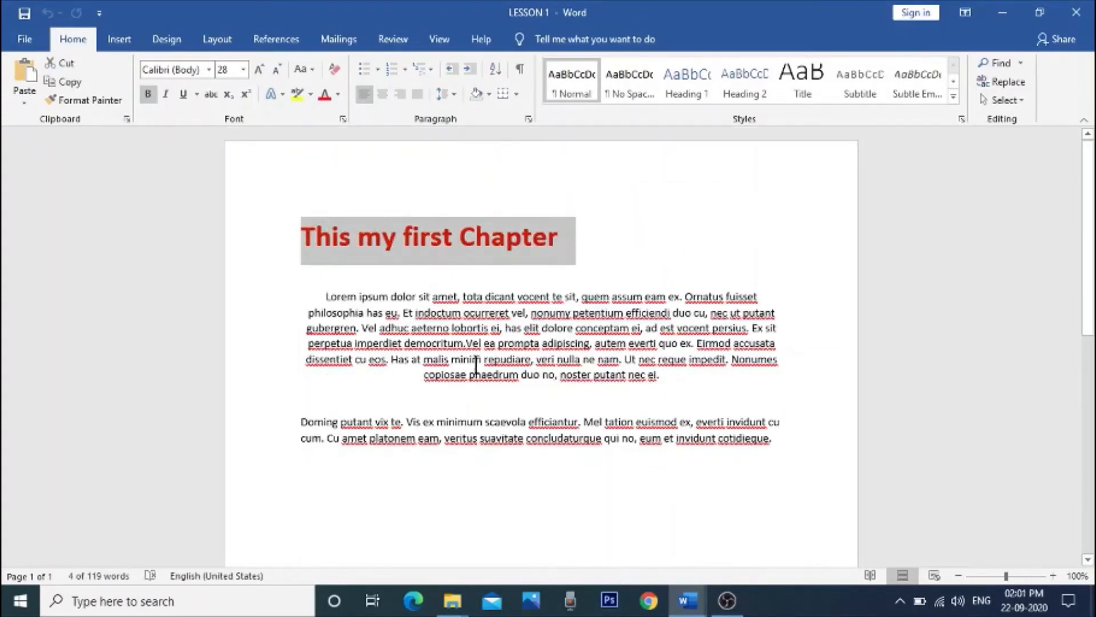
{"action": "left_click", "coordinate": [634, 267]}
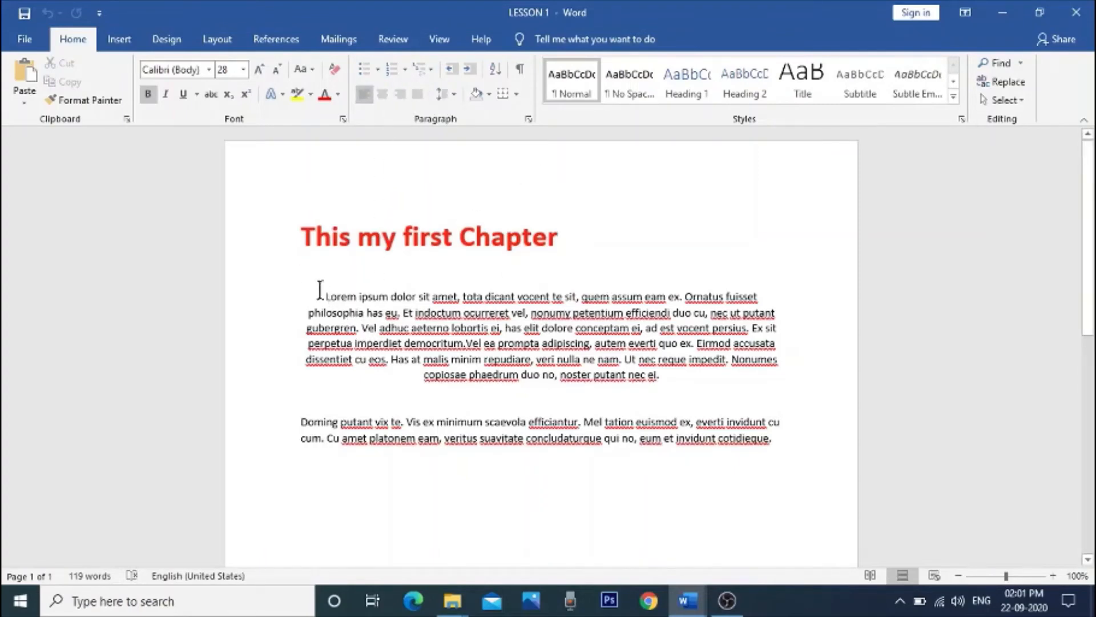
Step: Try left, center, right and justified alignment on the first body paragraph, and finish with it left-aligned
{"action": "left_click_drag", "start_coordinate": [320, 294], "coordinate": [665, 376]}
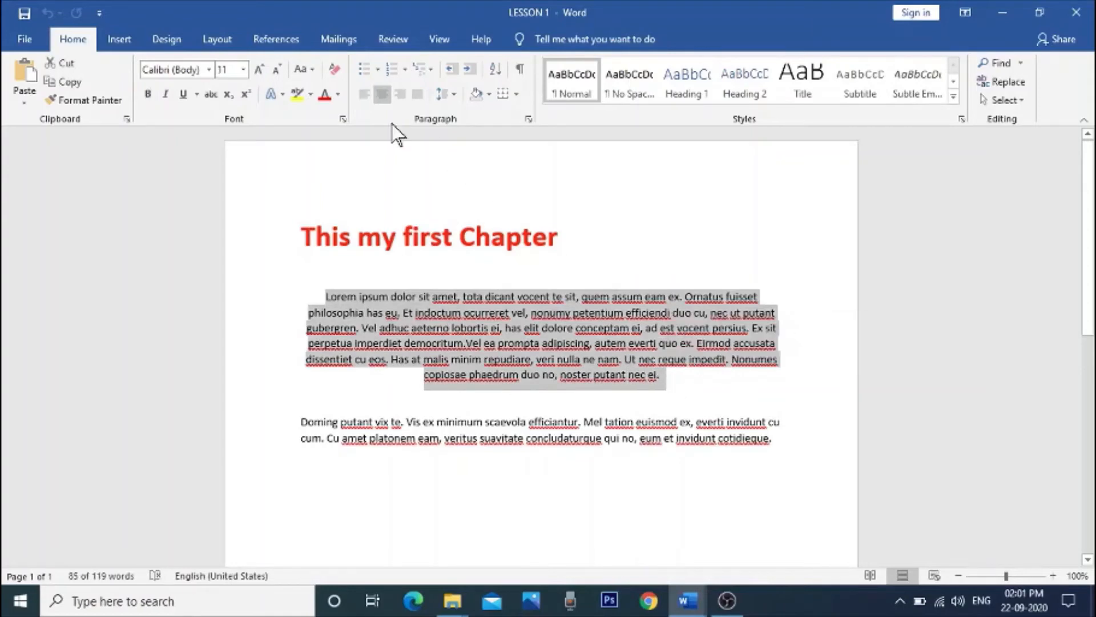
{"action": "left_click", "coordinate": [364, 94]}
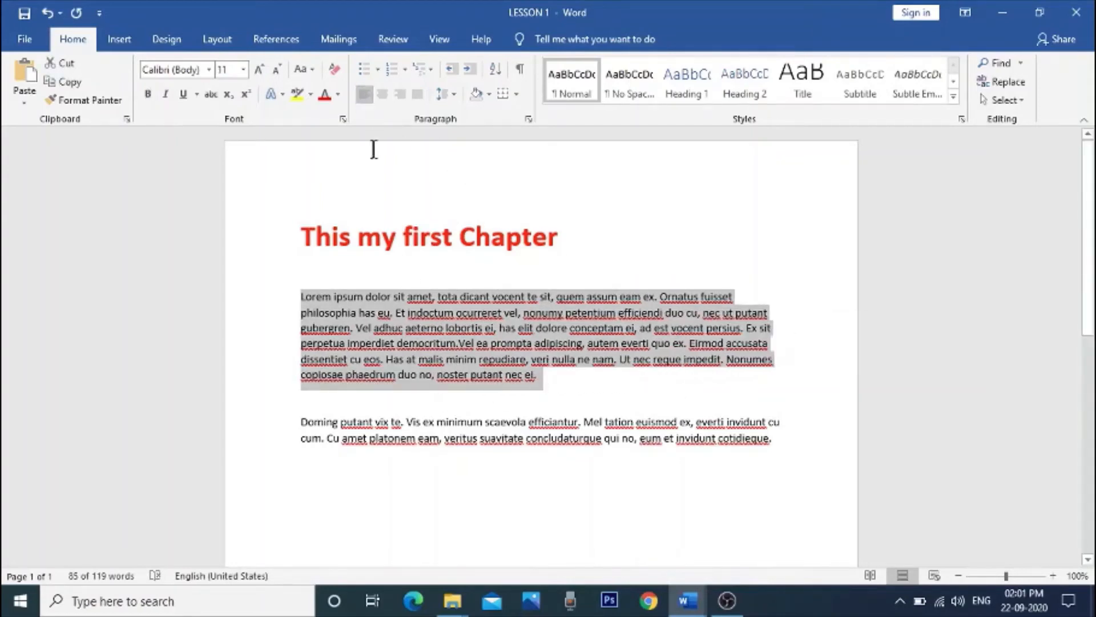
{"action": "left_click", "coordinate": [383, 94]}
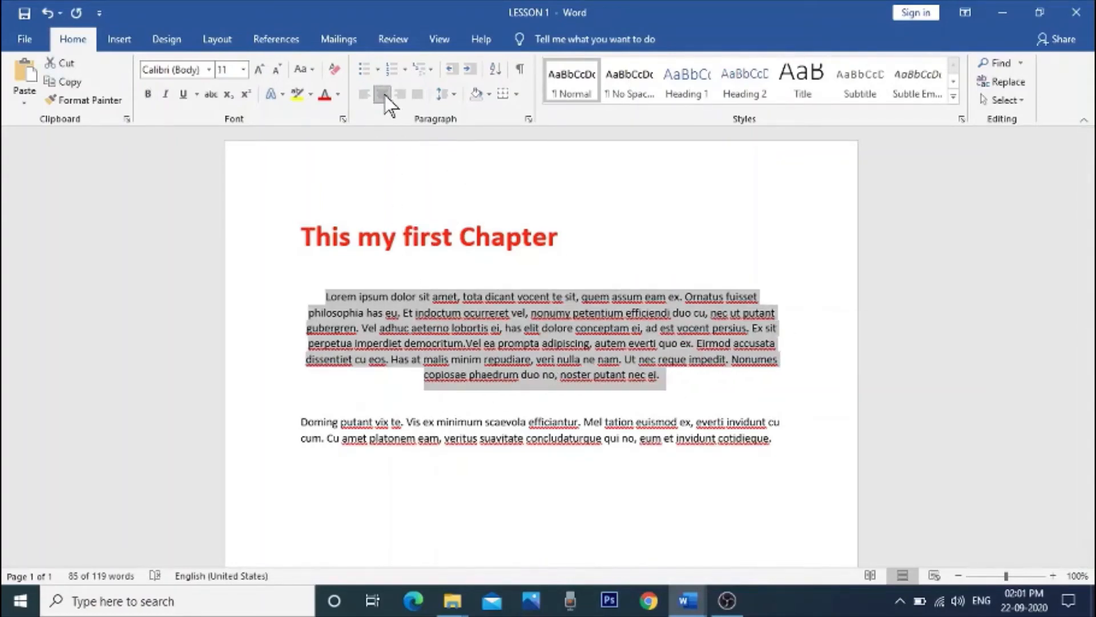
{"action": "left_click", "coordinate": [384, 94]}
{"action": "left_click", "coordinate": [400, 93]}
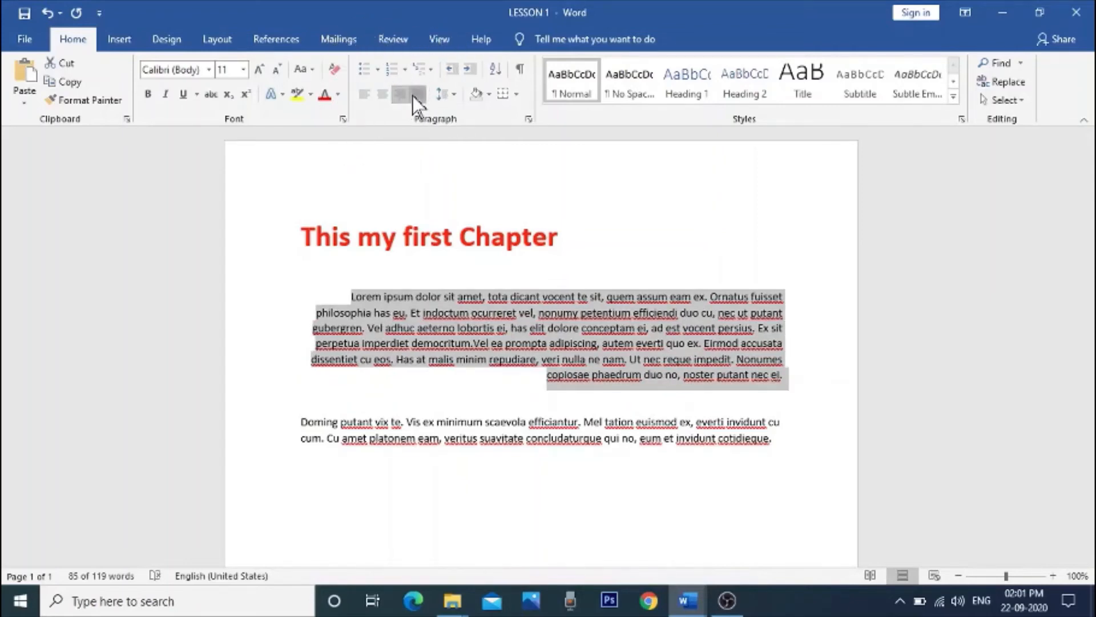
{"action": "left_click", "coordinate": [417, 93]}
{"action": "left_click", "coordinate": [416, 94]}
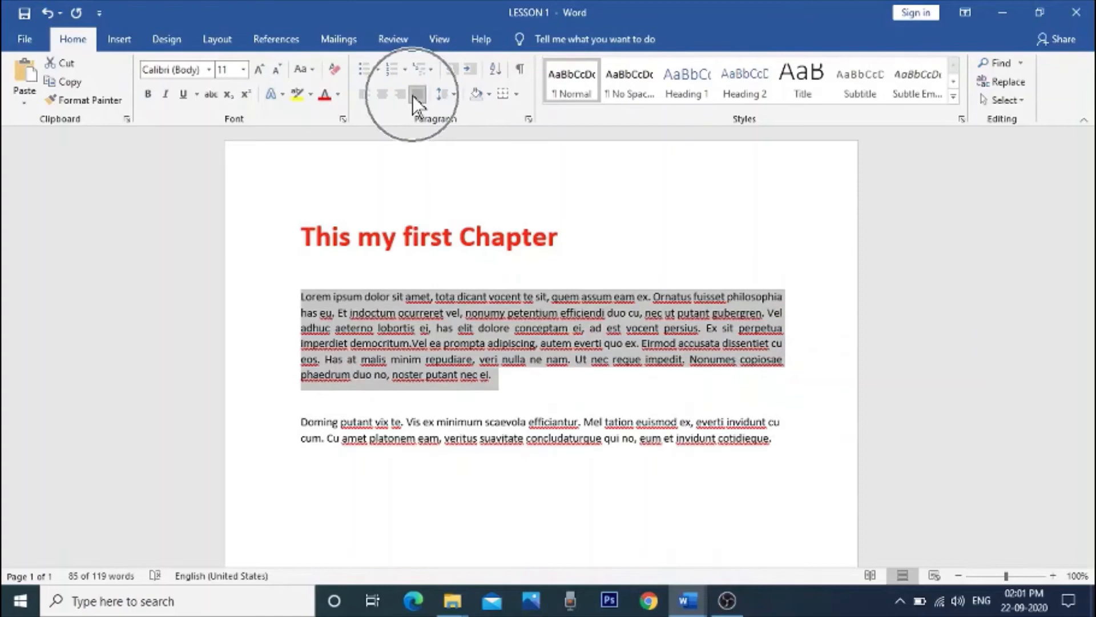
{"action": "left_click", "coordinate": [365, 94]}
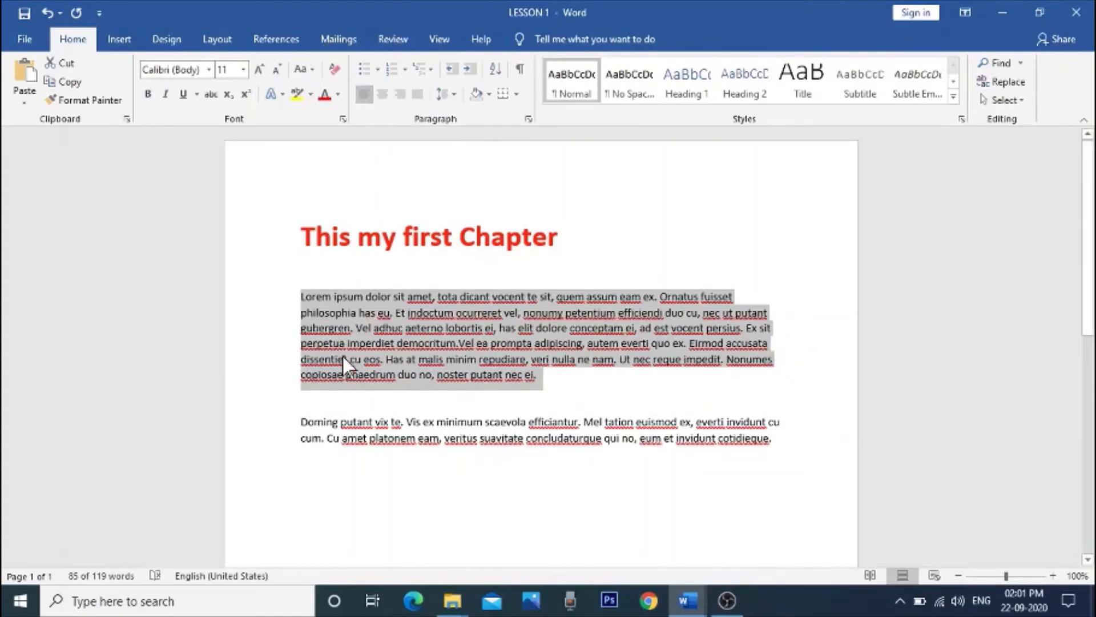
Step: Reselect the first body paragraph and change its font color to a blue theme color
{"action": "left_click", "coordinate": [305, 293]}
{"action": "left_click_drag", "start_coordinate": [300, 296], "coordinate": [539, 382]}
{"action": "left_click", "coordinate": [339, 95]}
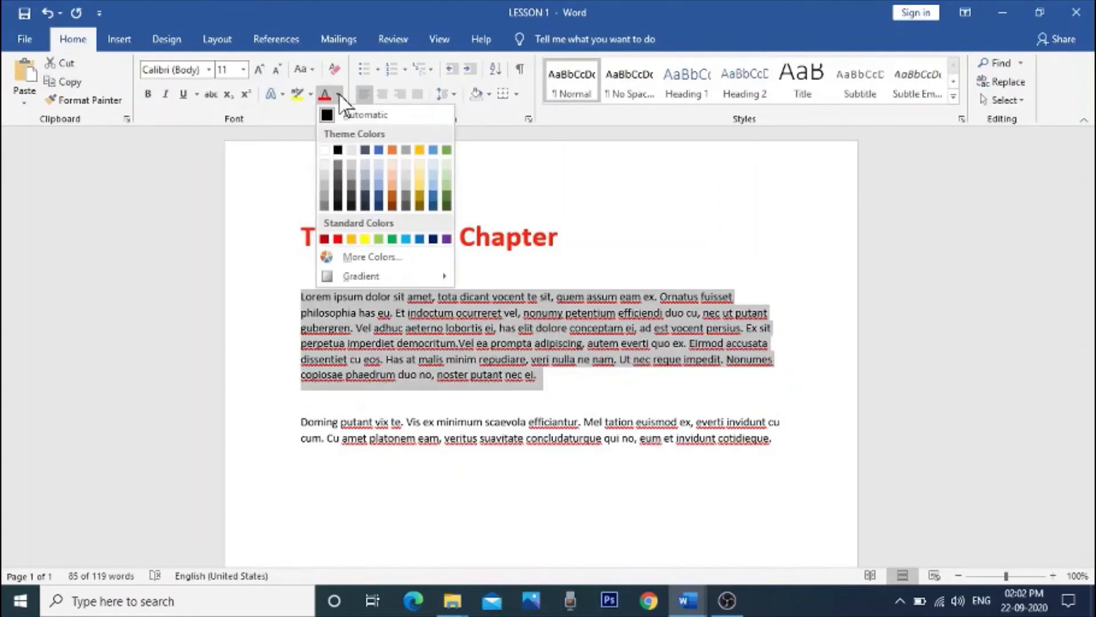
{"action": "left_click", "coordinate": [379, 176]}
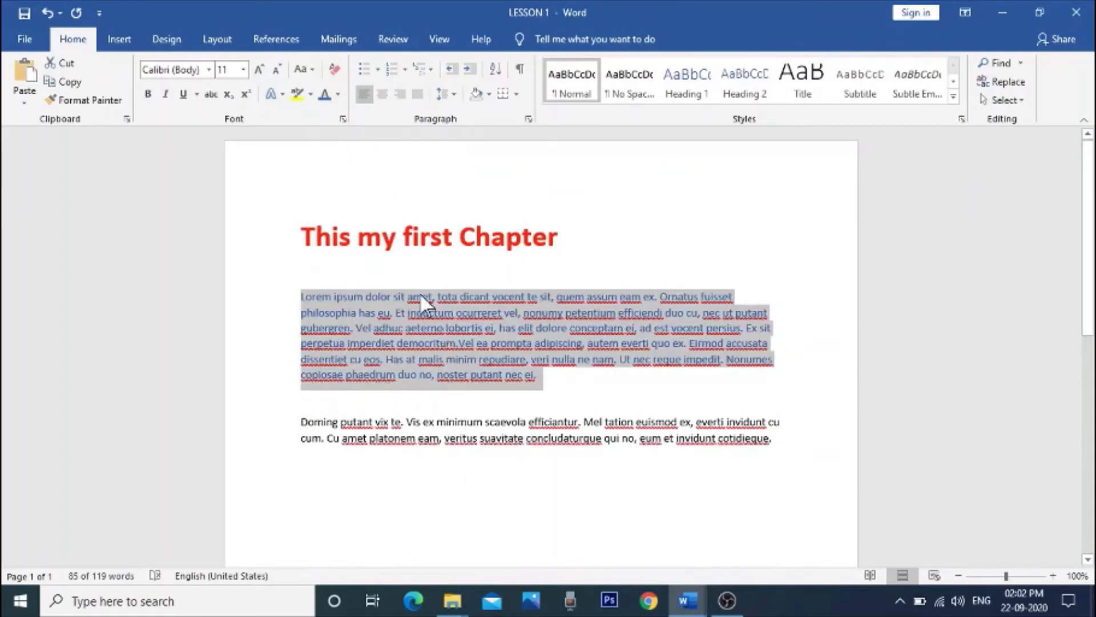
{"action": "left_click_drag", "start_coordinate": [301, 296], "coordinate": [552, 374]}
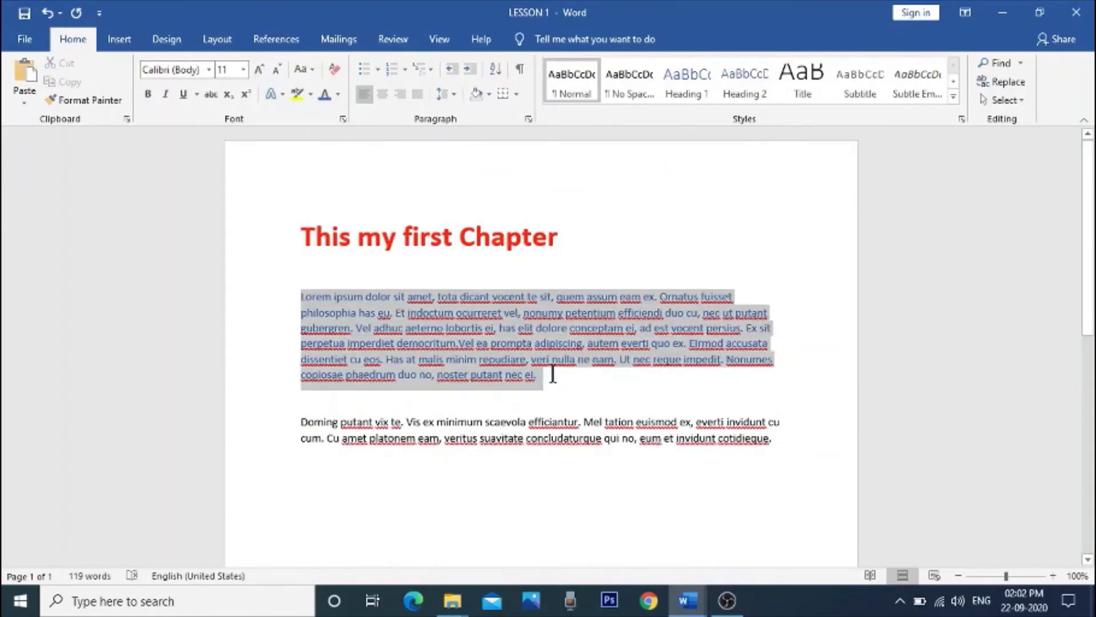
Step: Set the font size of the selected blue body paragraph to 18
{"action": "left_click", "coordinate": [242, 71]}
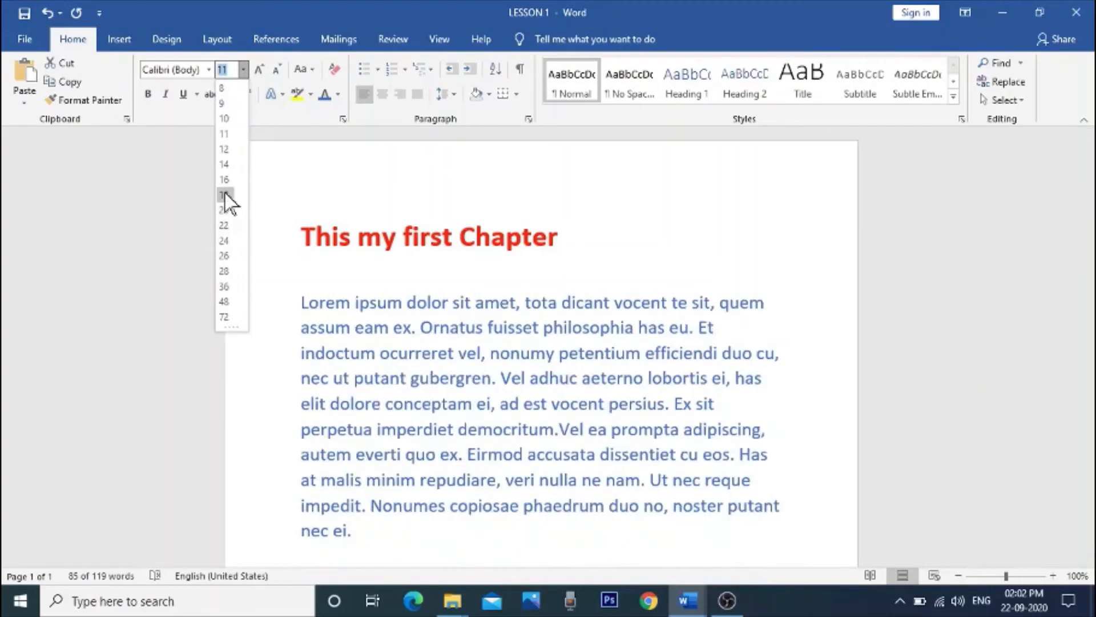
{"action": "left_click", "coordinate": [225, 194]}
{"action": "scroll", "coordinate": [498, 289], "scroll_direction": "down", "scroll_amount": 2}
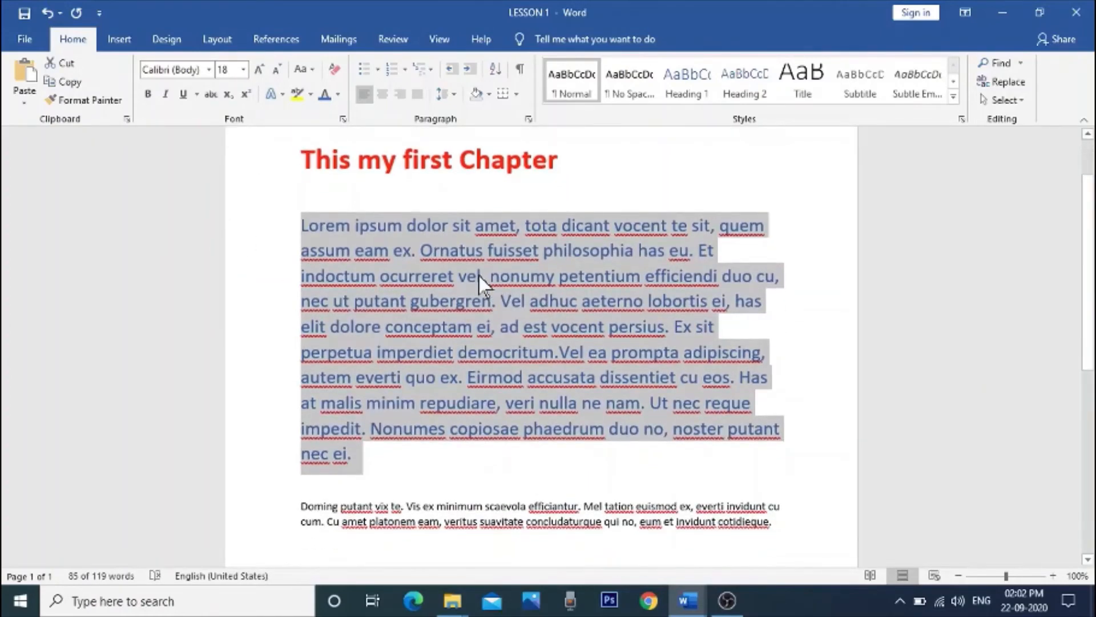
Step: Delete the small black paragraph beneath the blue body paragraph
{"action": "scroll", "coordinate": [479, 275], "scroll_direction": "down", "scroll_amount": 1}
{"action": "left_click_drag", "start_coordinate": [304, 467], "coordinate": [781, 494]}
{"action": "key", "text": "Delete"}
{"action": "scroll", "coordinate": [631, 480], "scroll_direction": "up", "scroll_amount": 3}
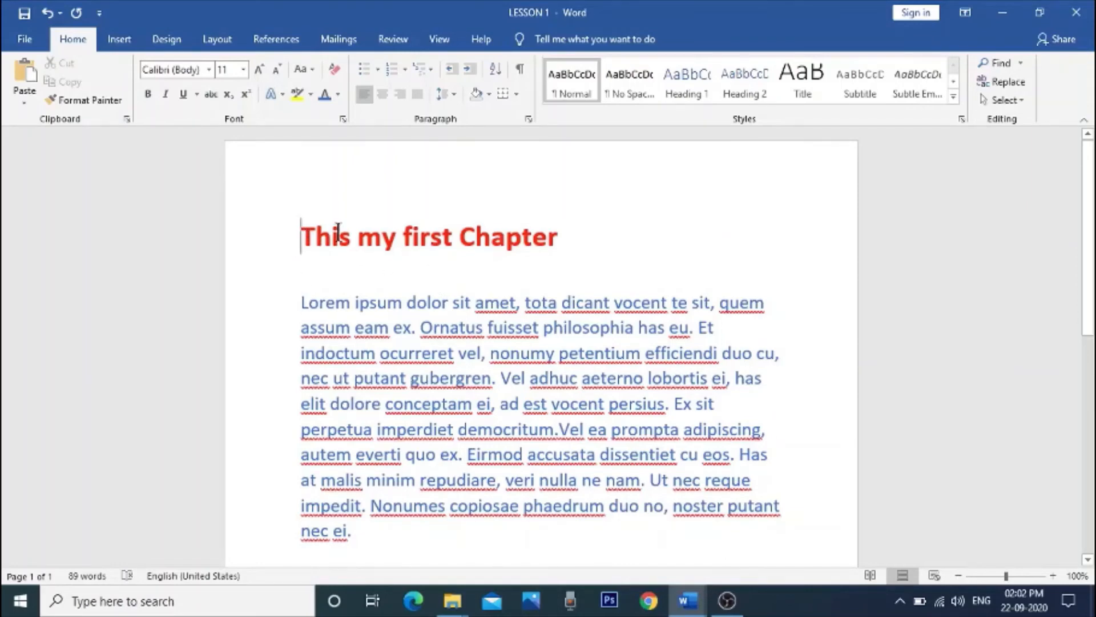
Step: Try underlining the red chapter heading, remove the underline again and deselect the heading
{"action": "left_click_drag", "start_coordinate": [338, 233], "coordinate": [573, 245]}
{"action": "left_click", "coordinate": [182, 94]}
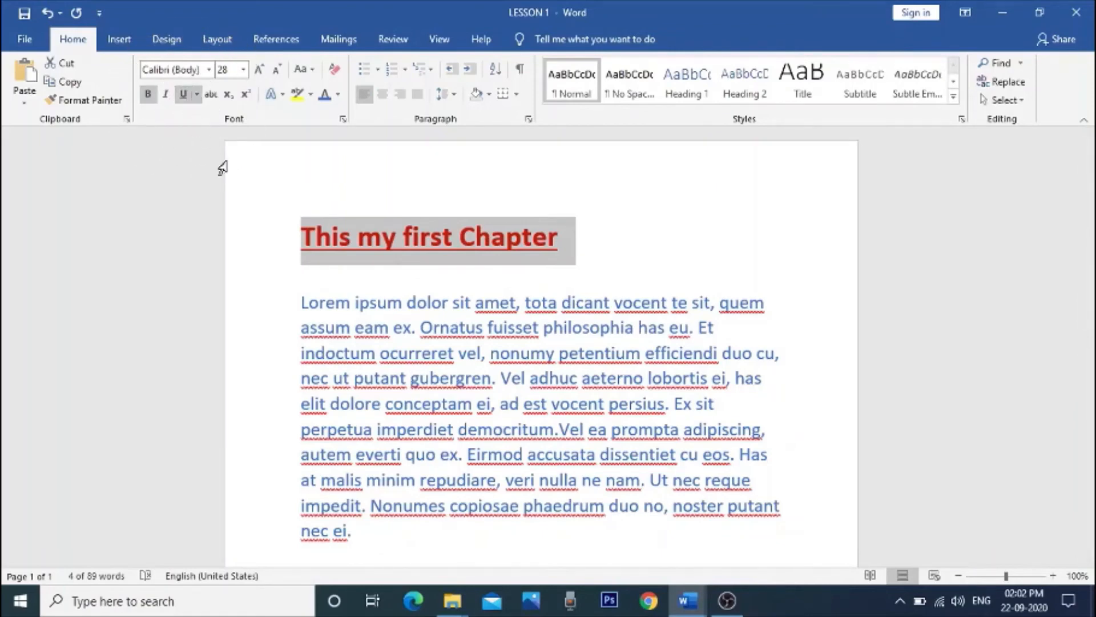
{"action": "left_click", "coordinate": [183, 96]}
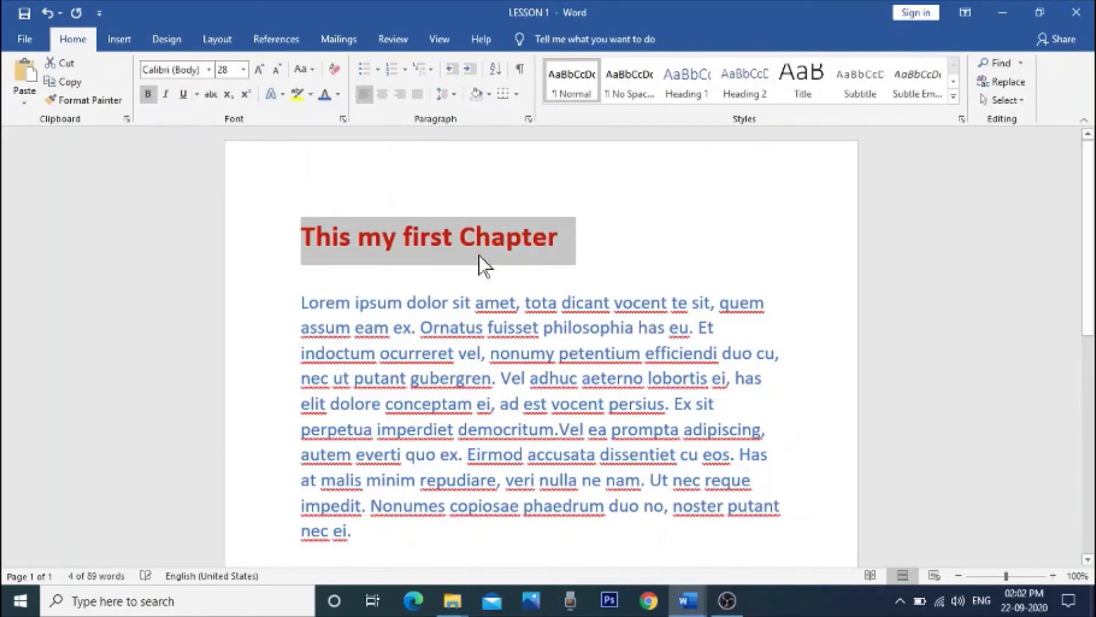
{"action": "left_click", "coordinate": [663, 234]}
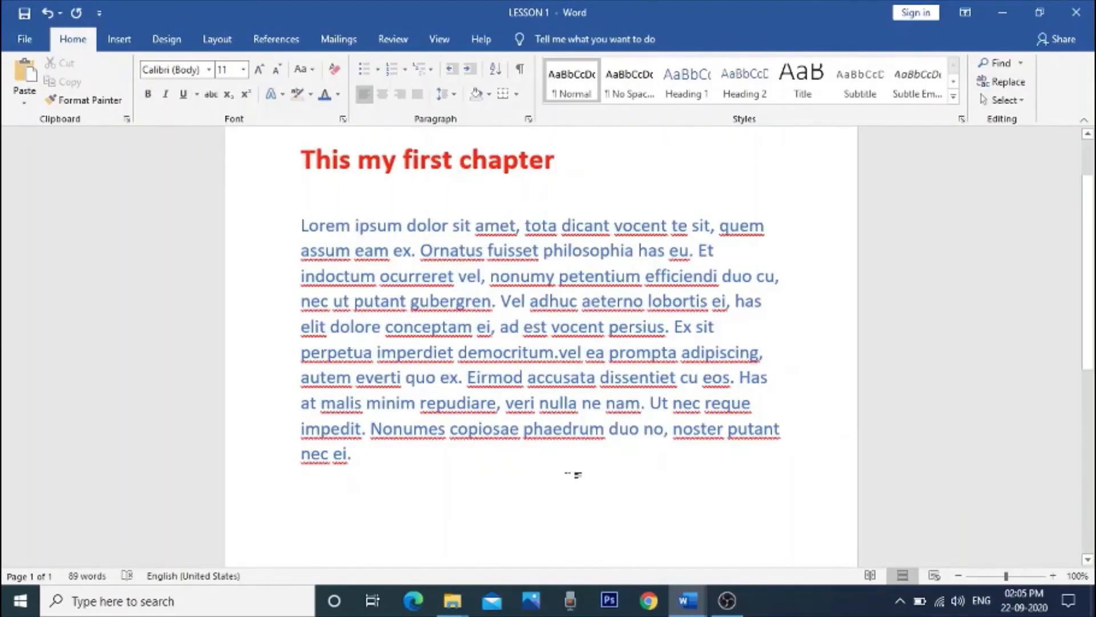
Step: Copy the whole blue body paragraph and add two new lines after its end
{"action": "scroll", "coordinate": [561, 478], "scroll_direction": "down", "scroll_amount": 2}
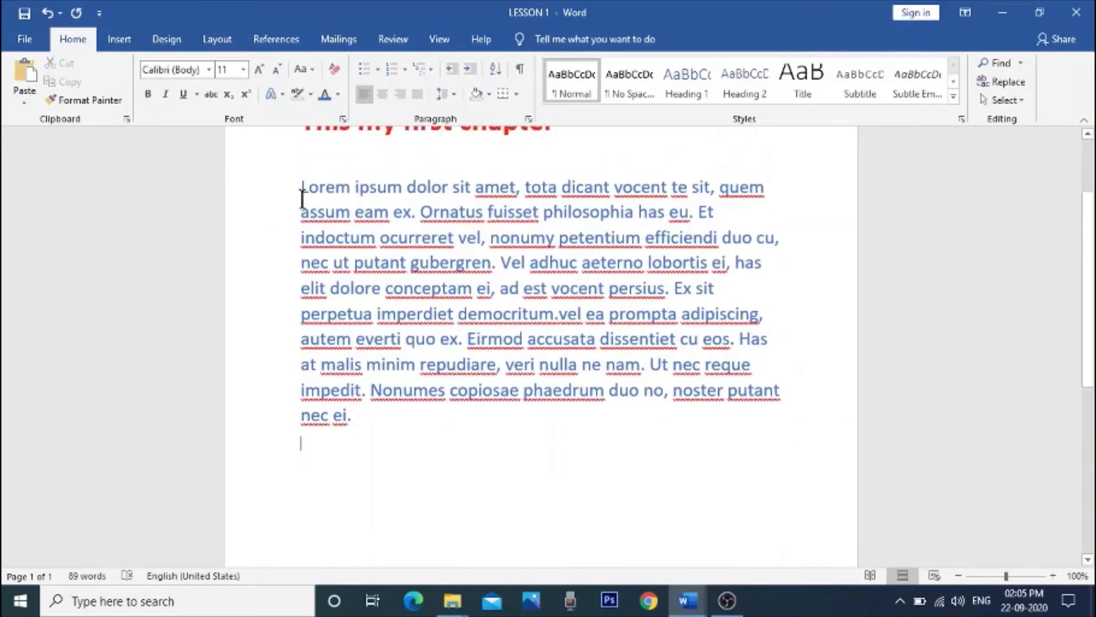
{"action": "left_click_drag", "start_coordinate": [302, 194], "coordinate": [394, 412]}
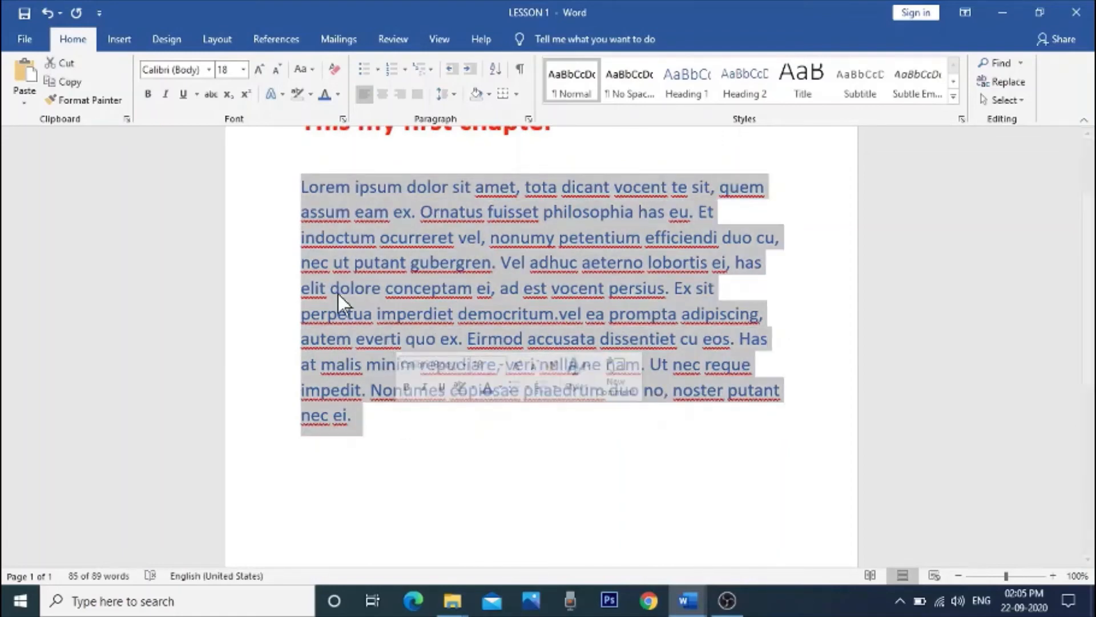
{"action": "left_click", "coordinate": [70, 81]}
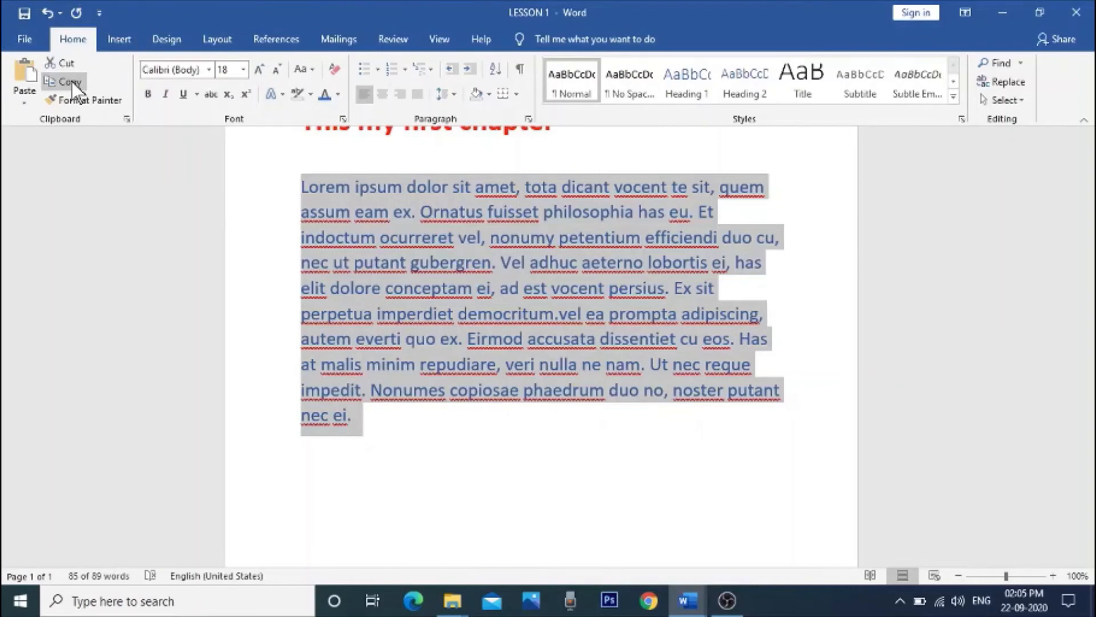
{"action": "scroll", "coordinate": [400, 399], "scroll_direction": "down", "scroll_amount": 3}
{"action": "left_click", "coordinate": [402, 340]}
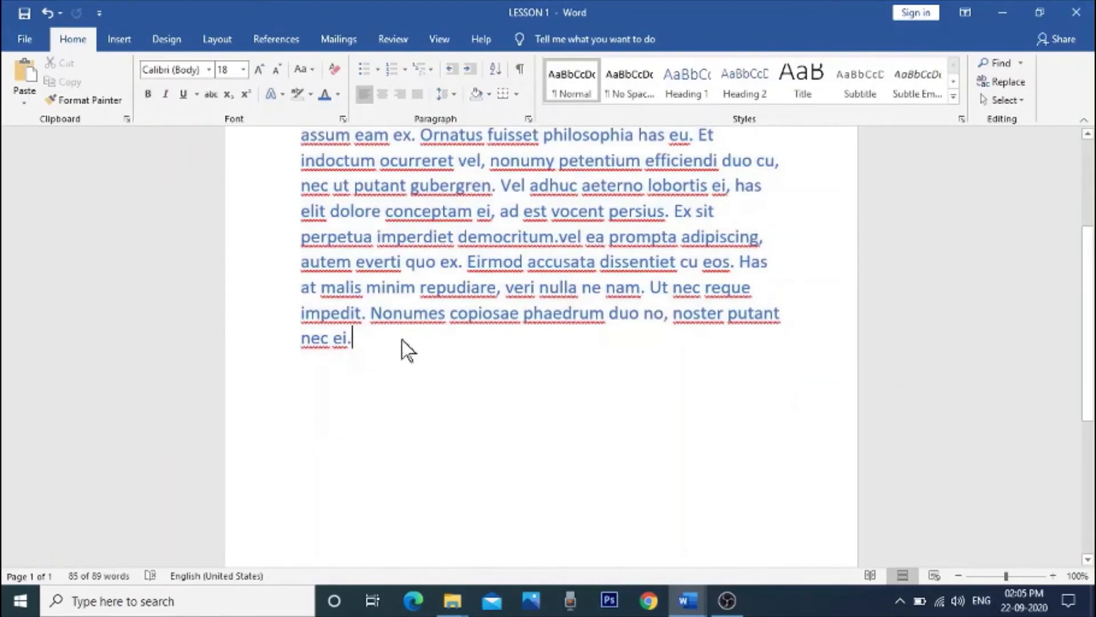
{"action": "key", "text": "Return"}
{"action": "key", "text": "Return"}
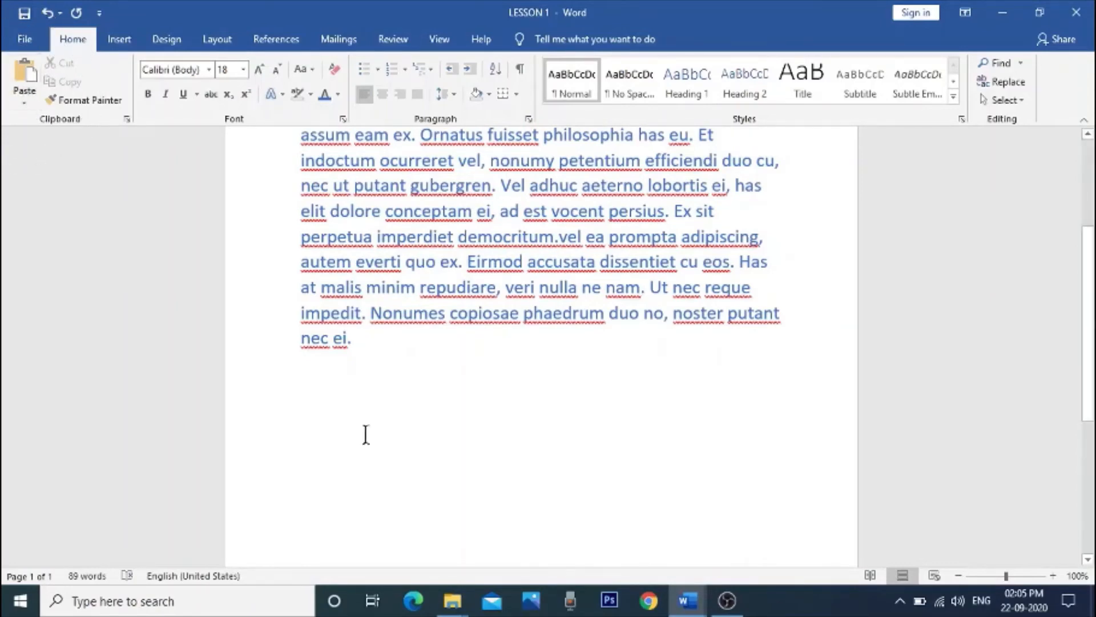
Step: Look over the paste options and paste the copied paragraph as text only on the new line beneath the blue paragraph
{"action": "right_click", "coordinate": [306, 396]}
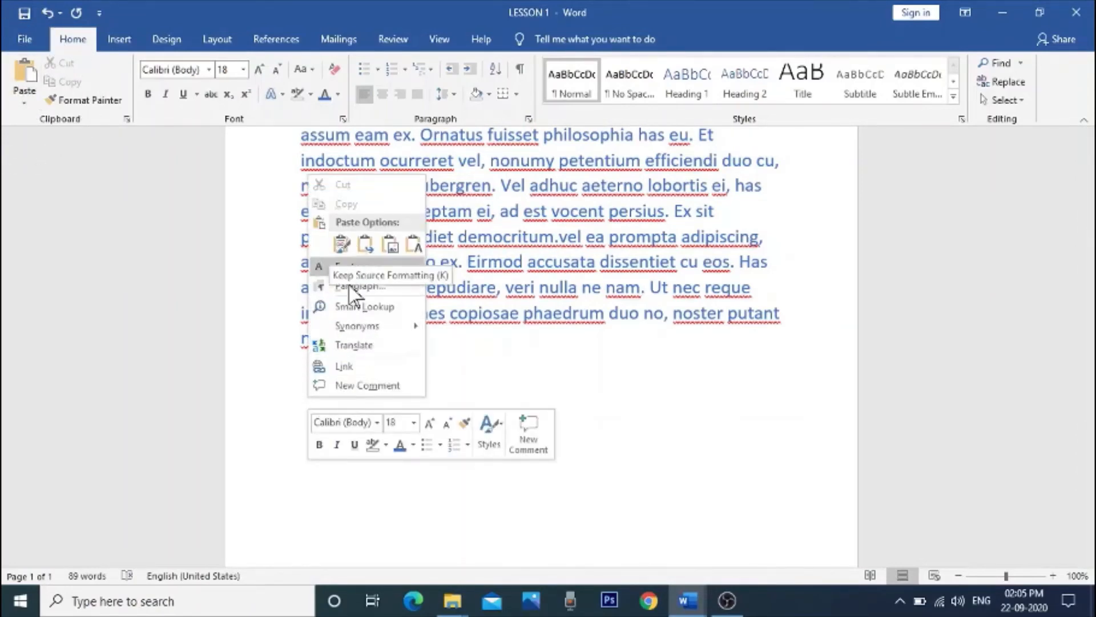
{"action": "left_click", "coordinate": [480, 371]}
{"action": "right_click", "coordinate": [327, 402]}
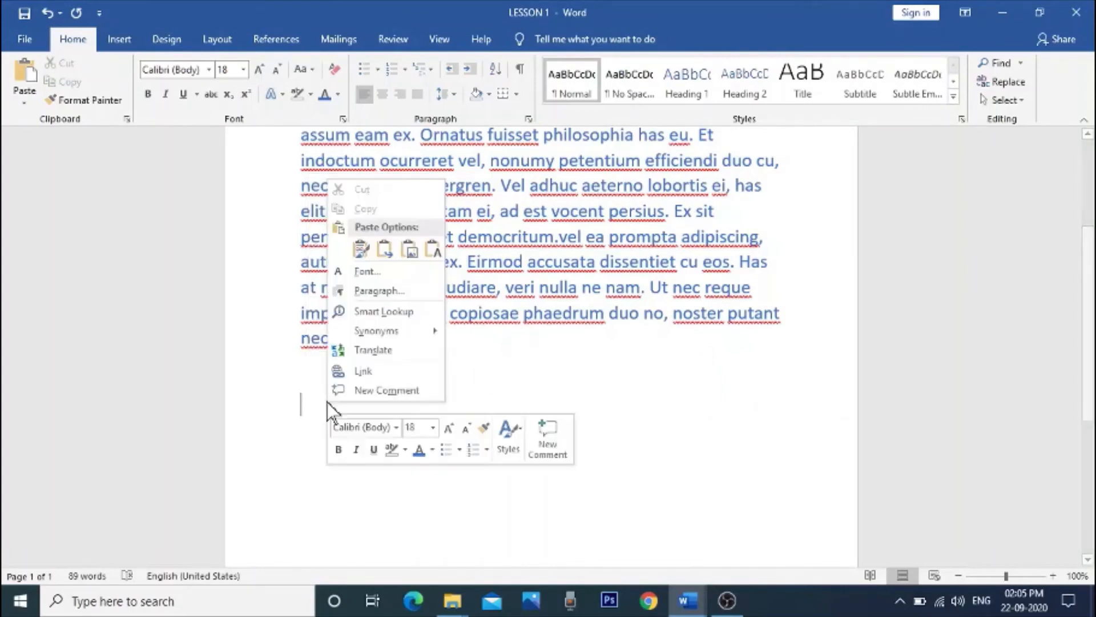
{"action": "left_click", "coordinate": [491, 382]}
{"action": "left_click", "coordinate": [24, 94]}
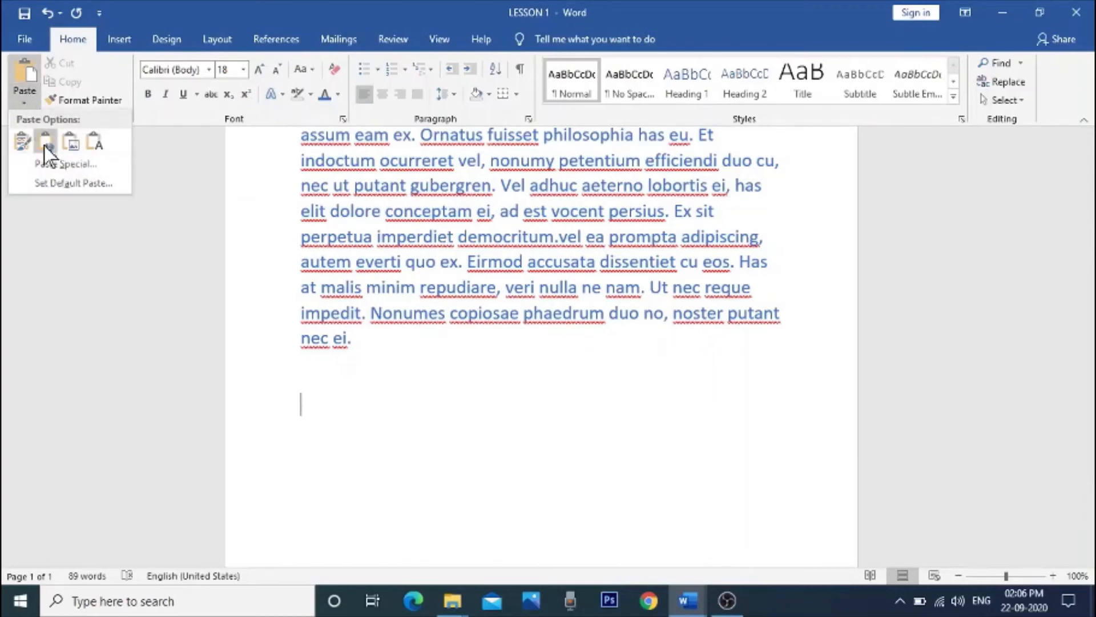
{"action": "left_click", "coordinate": [94, 143]}
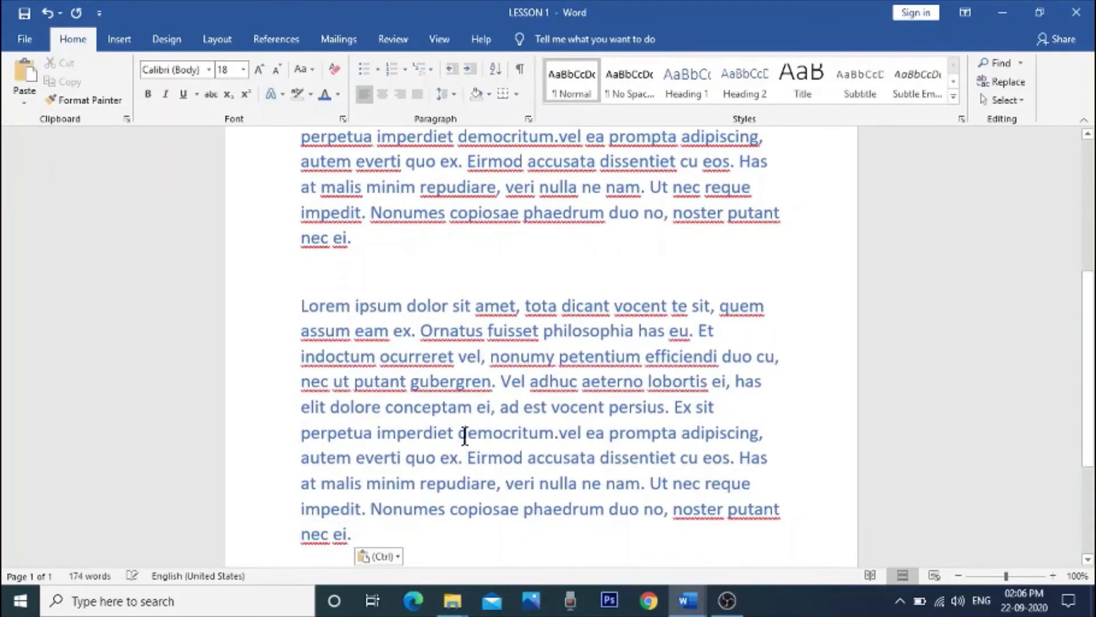
Step: Select the pasted duplicate paragraph, copy it and cut it out of the document
{"action": "scroll", "coordinate": [464, 436], "scroll_direction": "down", "scroll_amount": 2}
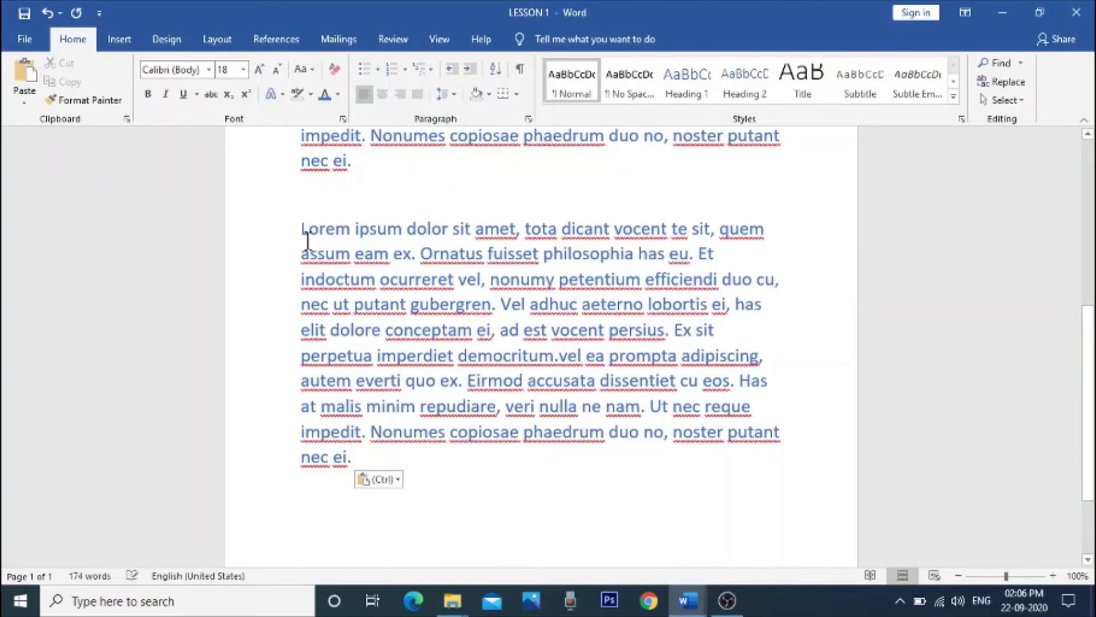
{"action": "left_click_drag", "start_coordinate": [302, 231], "coordinate": [432, 468]}
{"action": "right_click", "coordinate": [406, 363]}
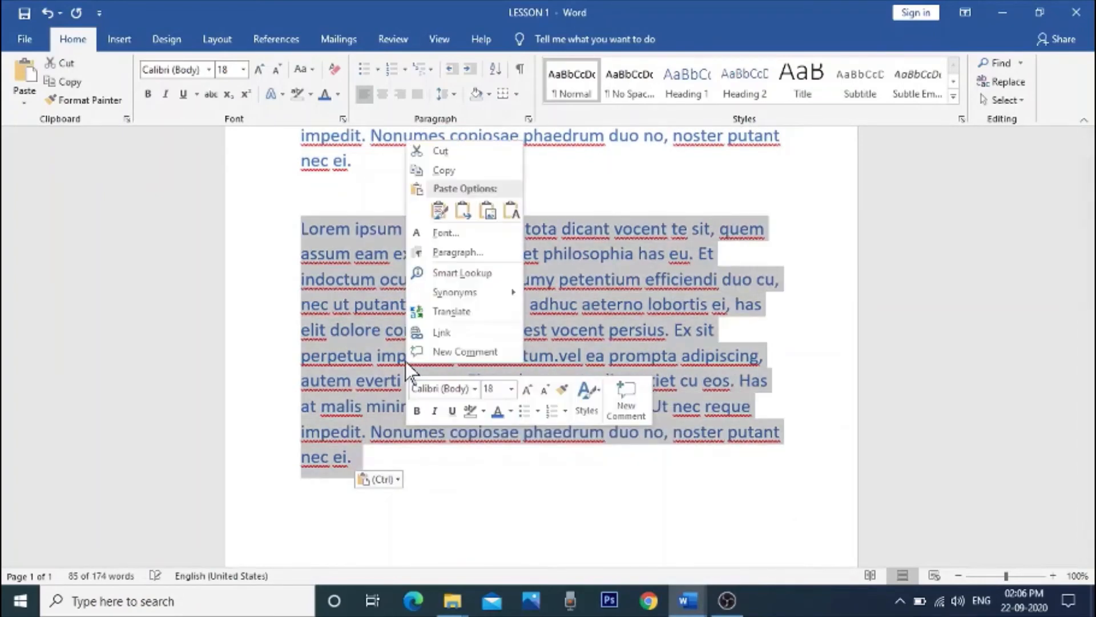
{"action": "left_click", "coordinate": [444, 171]}
{"action": "right_click", "coordinate": [413, 249]}
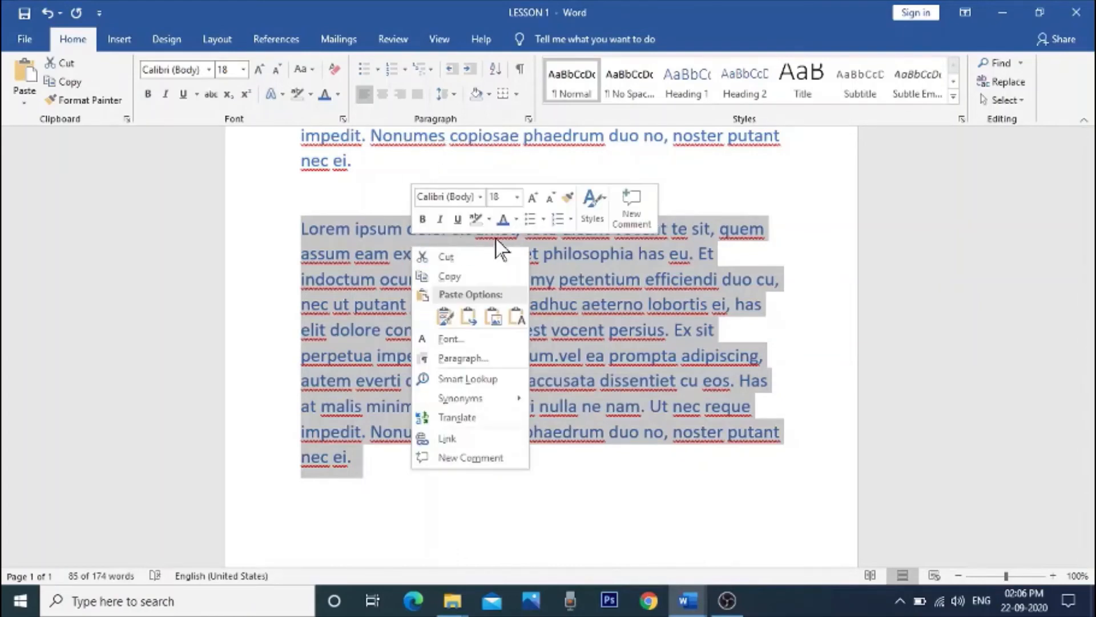
{"action": "left_click", "coordinate": [467, 260]}
Step: Paste the cut paragraph back as text only beneath the blue paragraph and review the whole page
{"action": "right_click", "coordinate": [342, 216]}
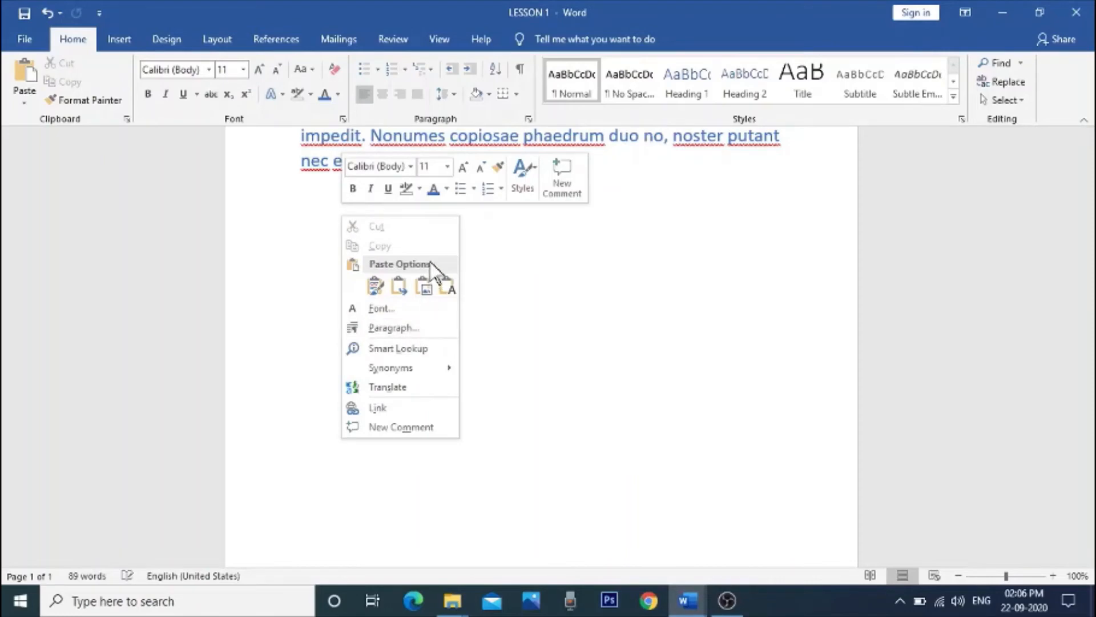
{"action": "left_click", "coordinate": [447, 287]}
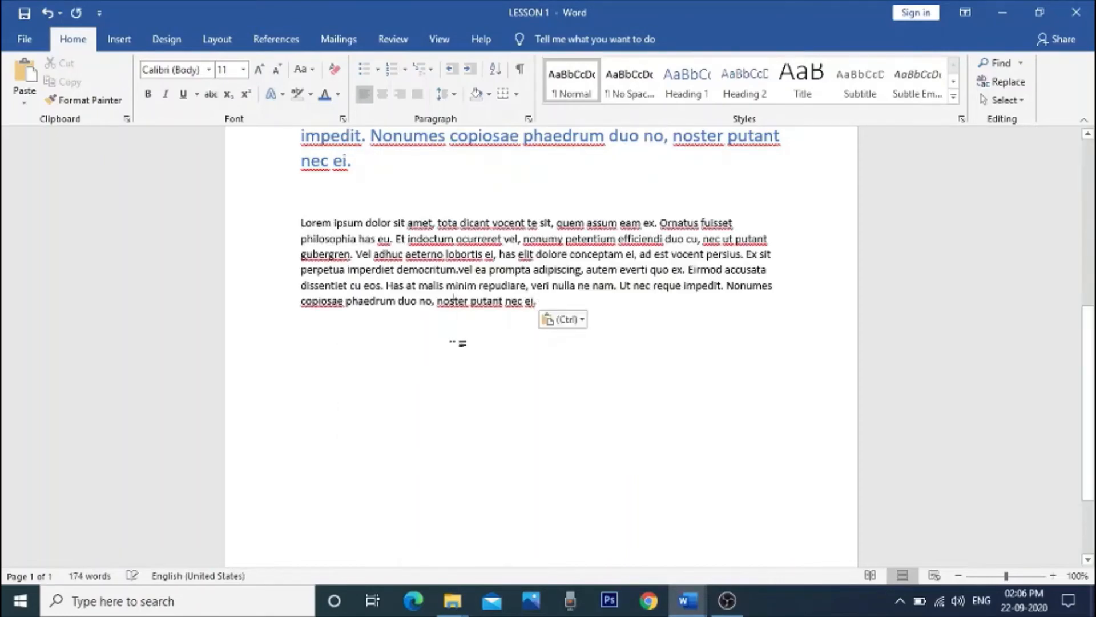
{"action": "scroll", "coordinate": [531, 430], "scroll_direction": "up", "scroll_amount": 4}
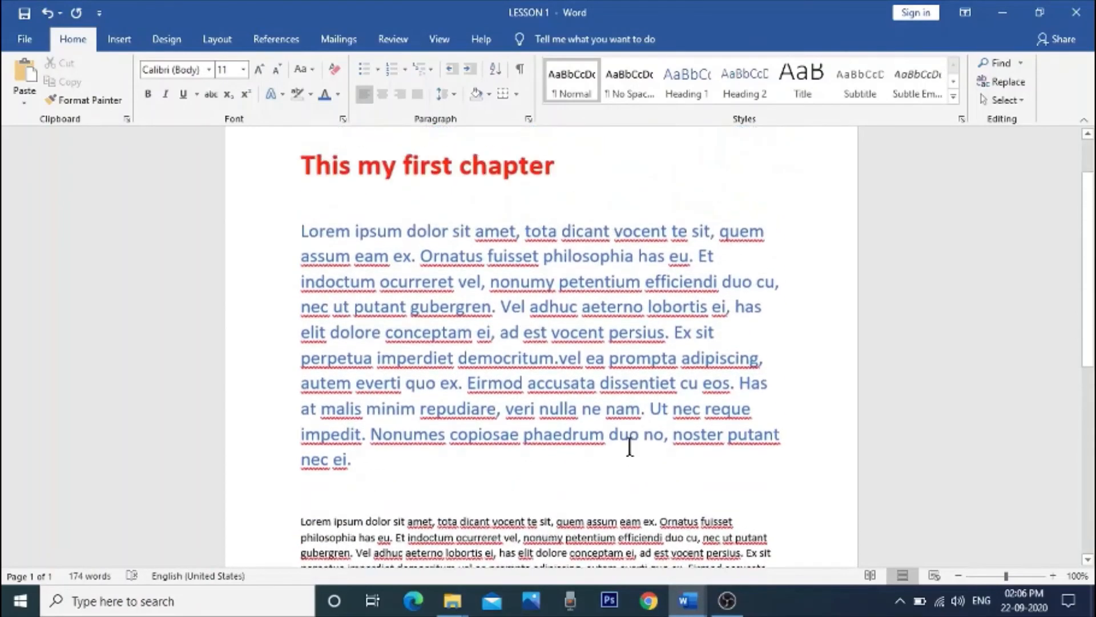
{"action": "scroll", "coordinate": [629, 447], "scroll_direction": "down", "scroll_amount": 1}
{"action": "scroll", "coordinate": [628, 446], "scroll_direction": "up", "scroll_amount": 2}
{"action": "scroll", "coordinate": [628, 446], "scroll_direction": "down", "scroll_amount": 2}
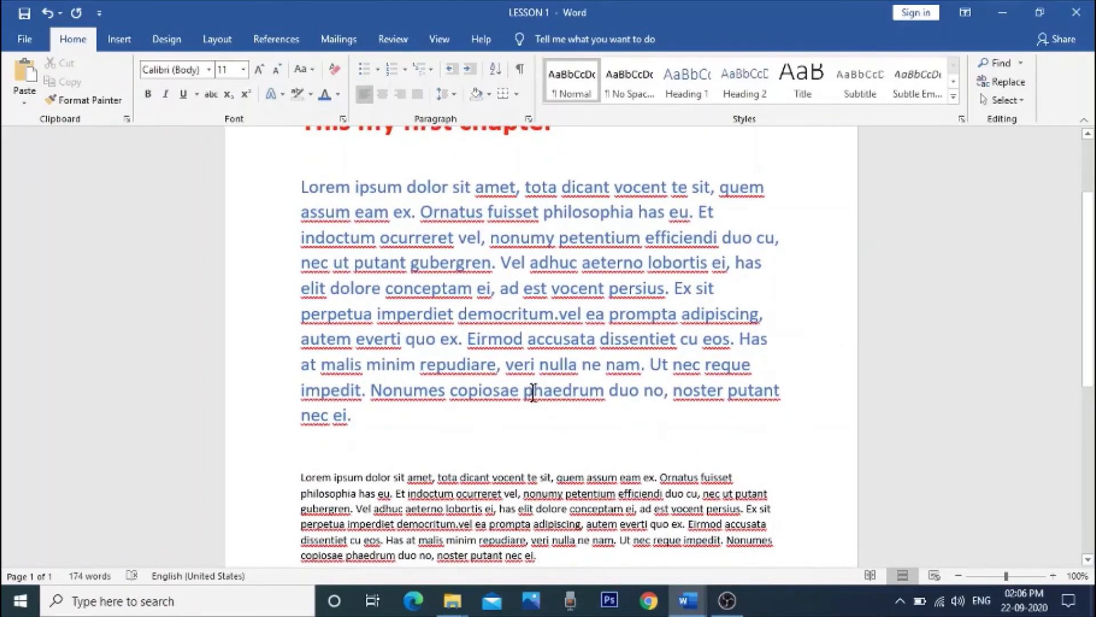
{"action": "scroll", "coordinate": [534, 408], "scroll_direction": "down", "scroll_amount": 3}
{"action": "scroll", "coordinate": [434, 358], "scroll_direction": "up", "scroll_amount": 4}
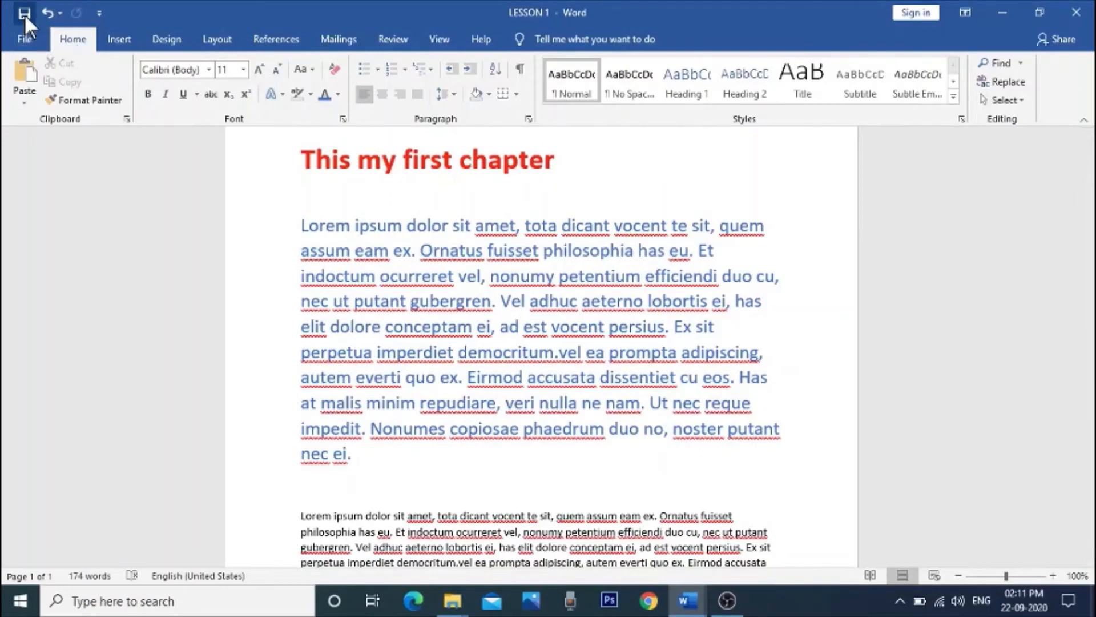
Step: Save the document, view the Save As locations and return to the document without saving a copy
{"action": "left_click", "coordinate": [23, 12]}
{"action": "left_click", "coordinate": [24, 35]}
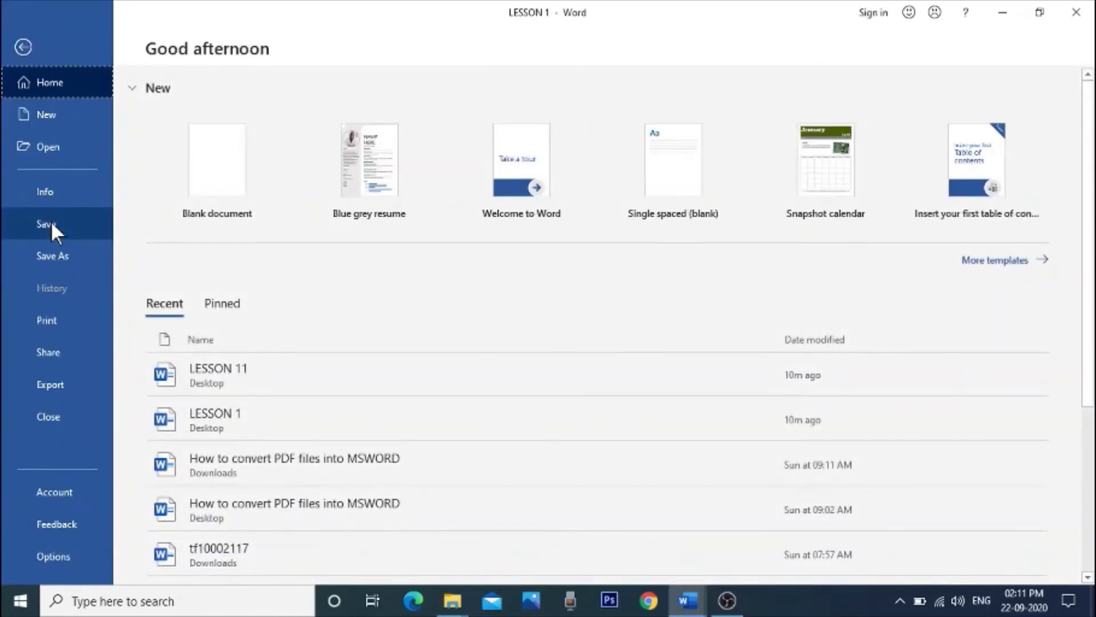
{"action": "left_click", "coordinate": [65, 246]}
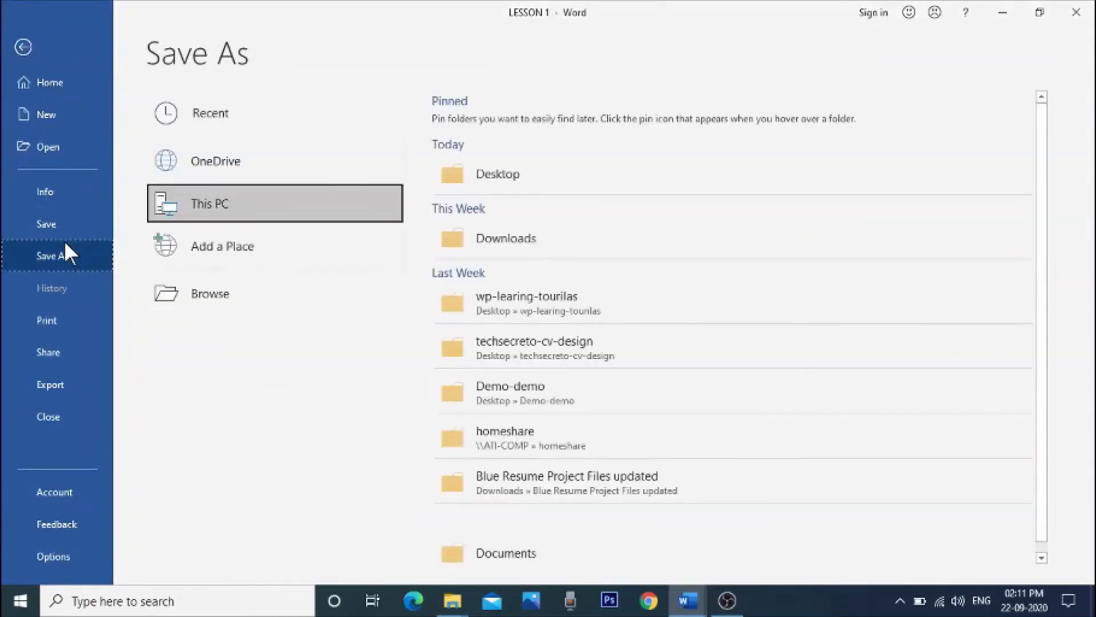
{"action": "key", "text": "Escape"}
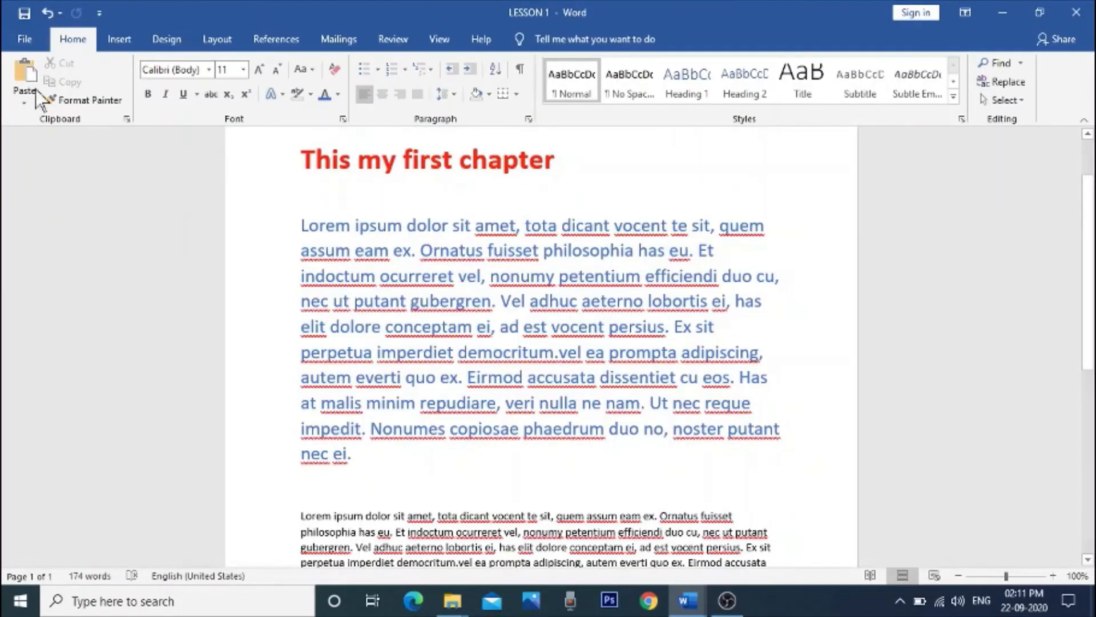
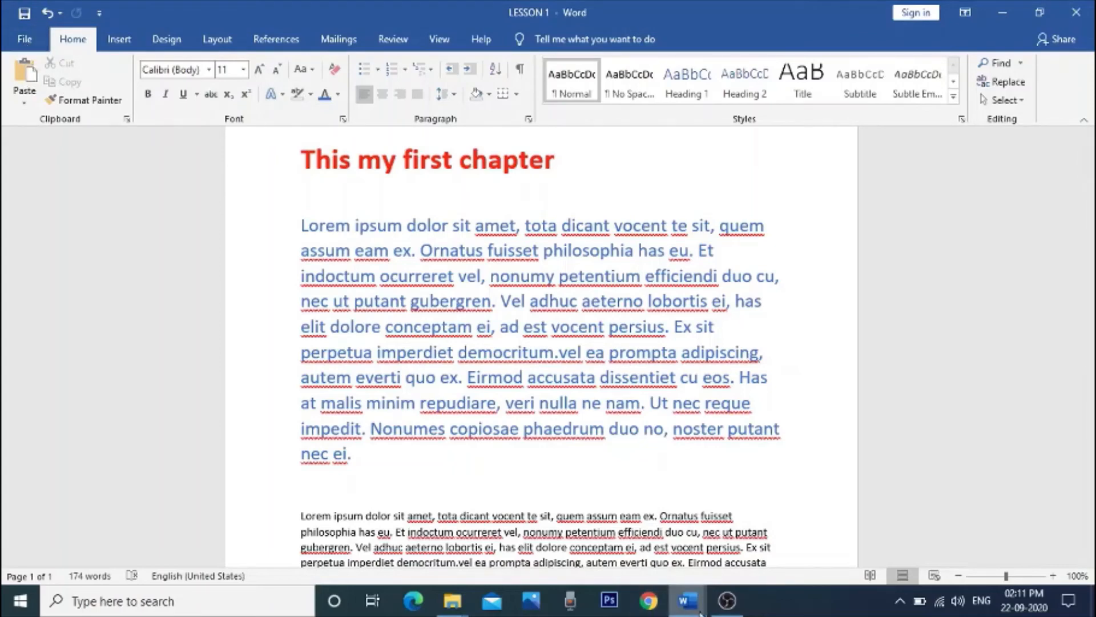
Step: Copy all of the LESSON 1 text into a new document and save it on the Desktop as "This my first chapter-1"
{"action": "mouse_move", "coordinate": [700, 613]}
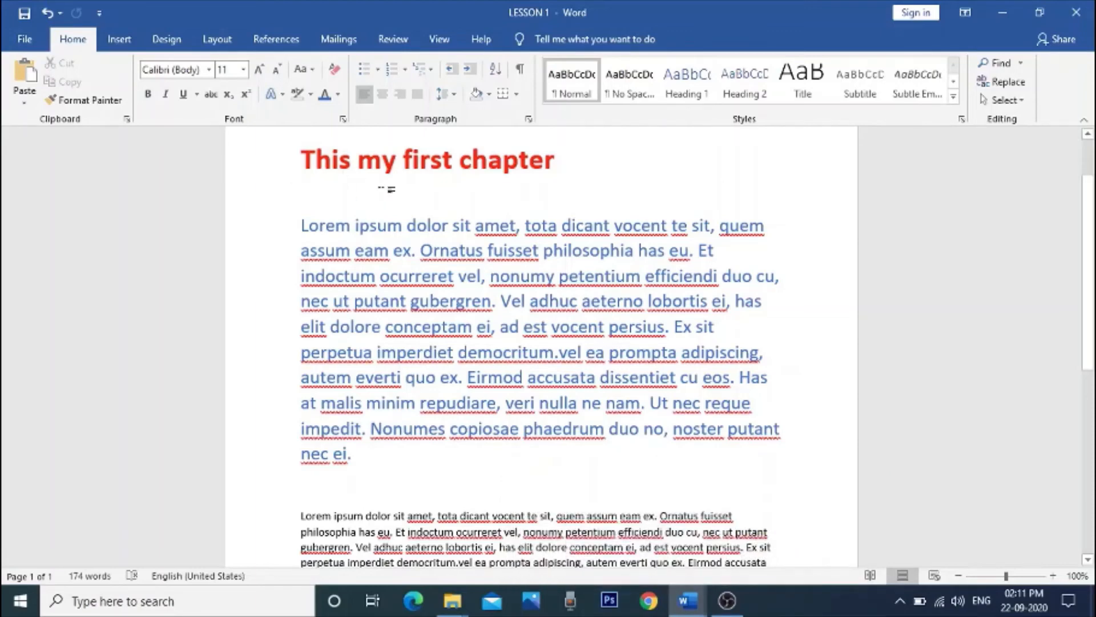
{"action": "key", "text": "ctrl+a"}
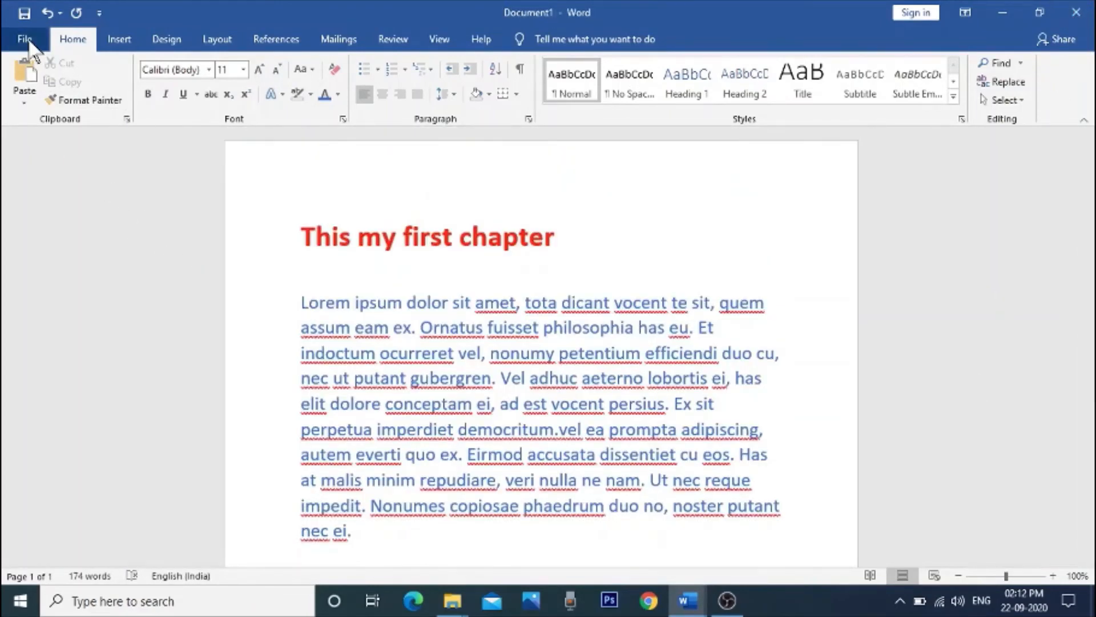
{"action": "left_click", "coordinate": [26, 39]}
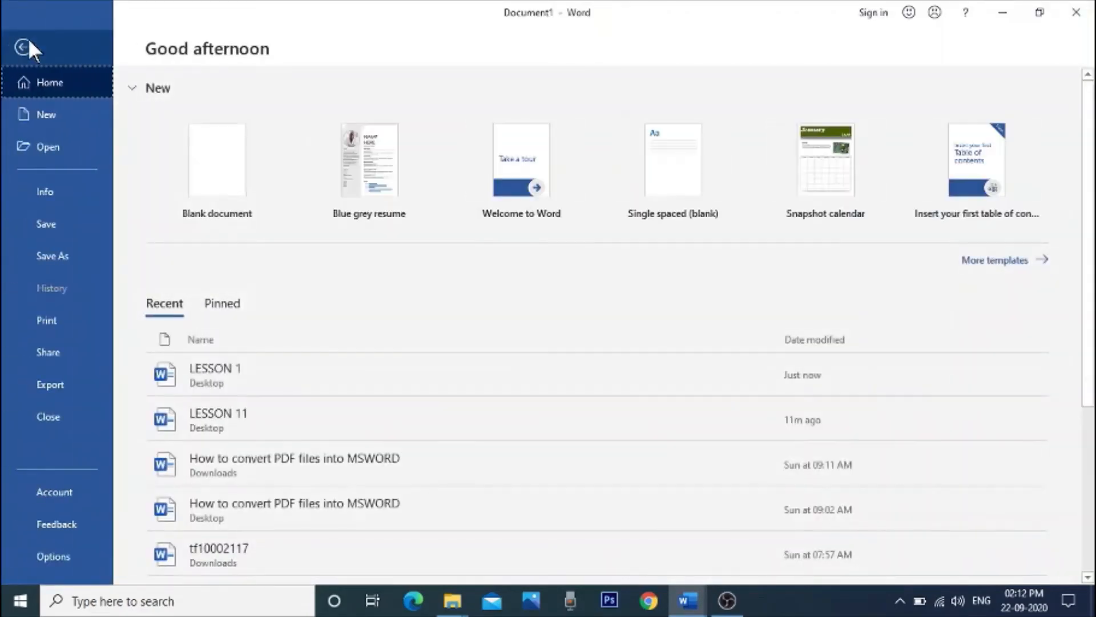
{"action": "left_click", "coordinate": [52, 226]}
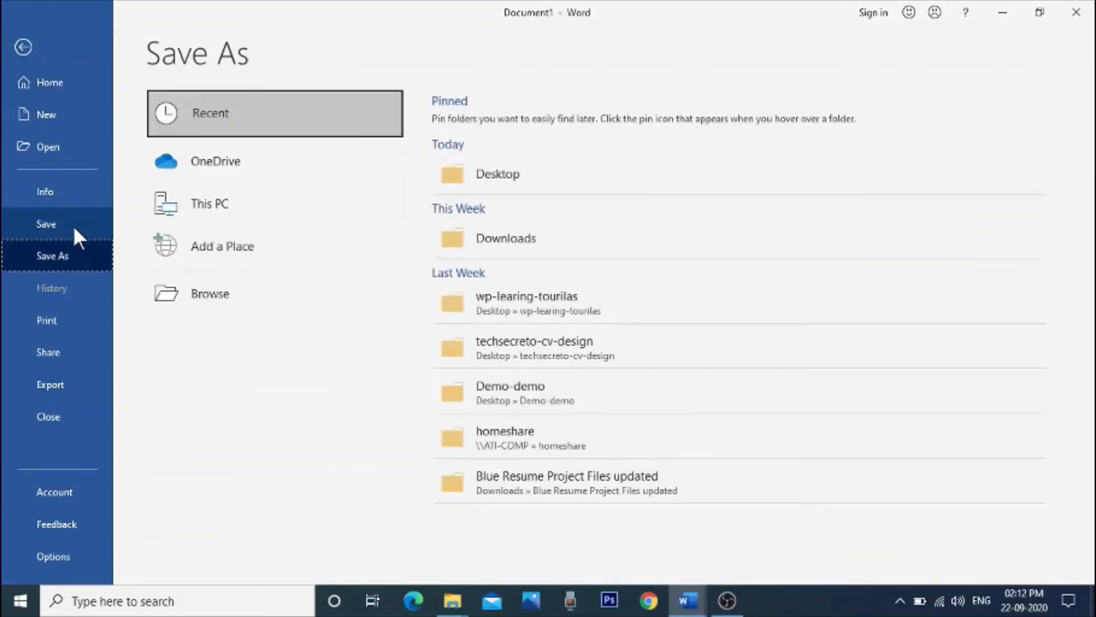
{"action": "left_click", "coordinate": [550, 171]}
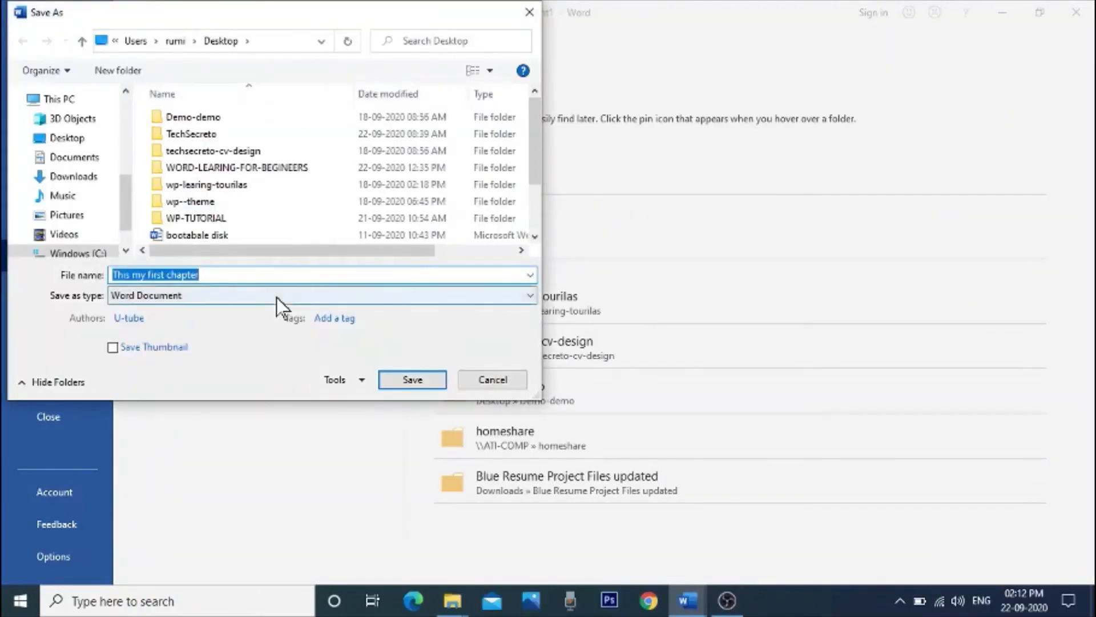
{"action": "left_click", "coordinate": [229, 276]}
{"action": "type", "text": "-"}
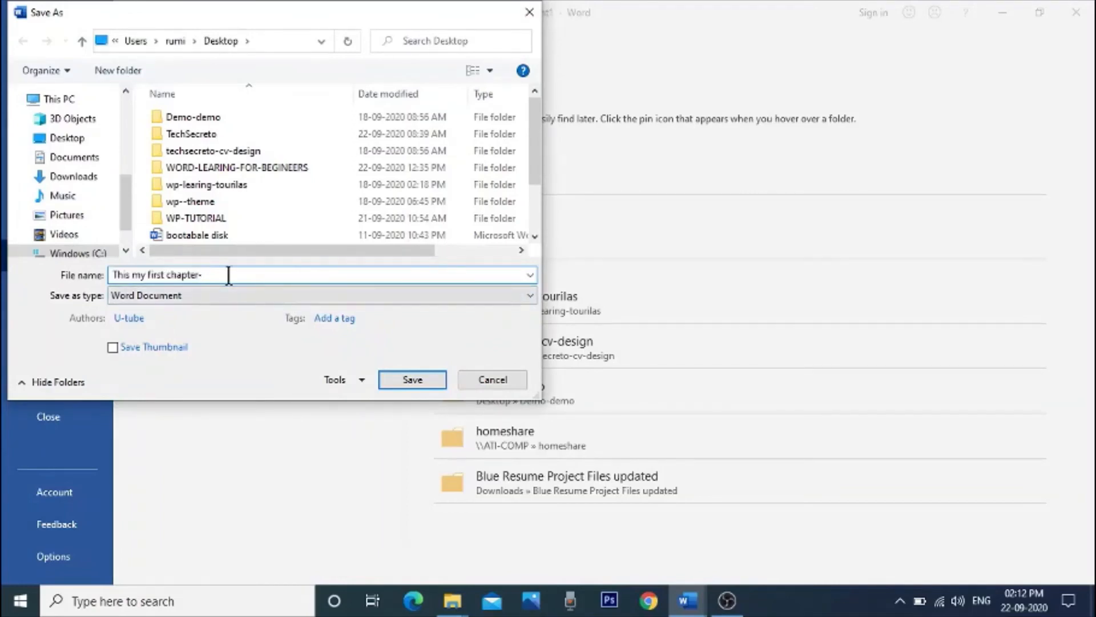
{"action": "type", "text": "1"}
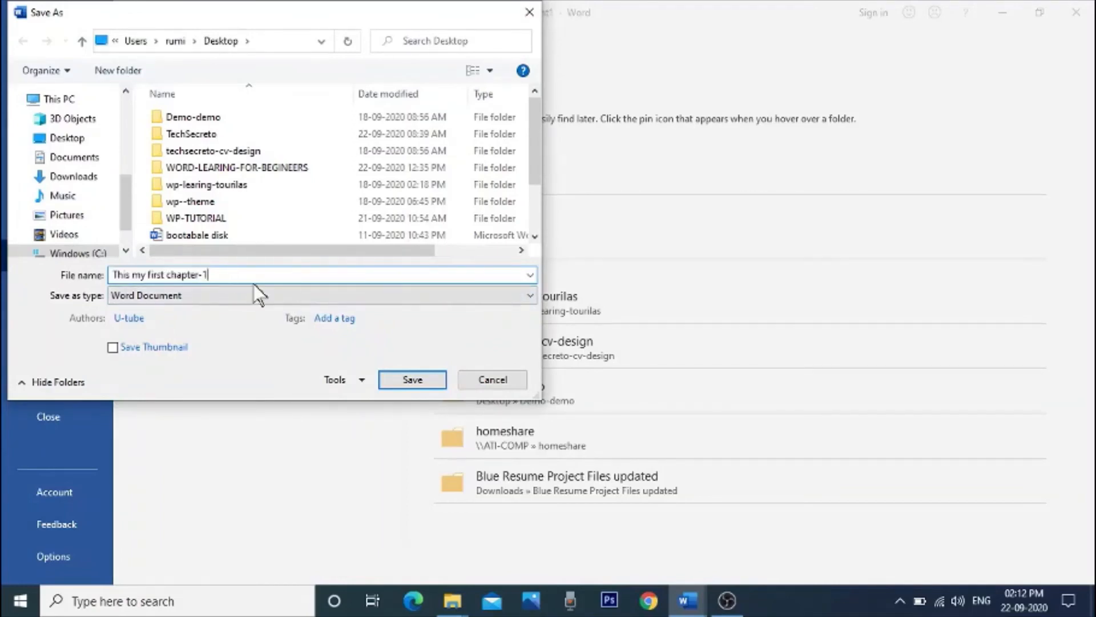
{"action": "left_click", "coordinate": [412, 380]}
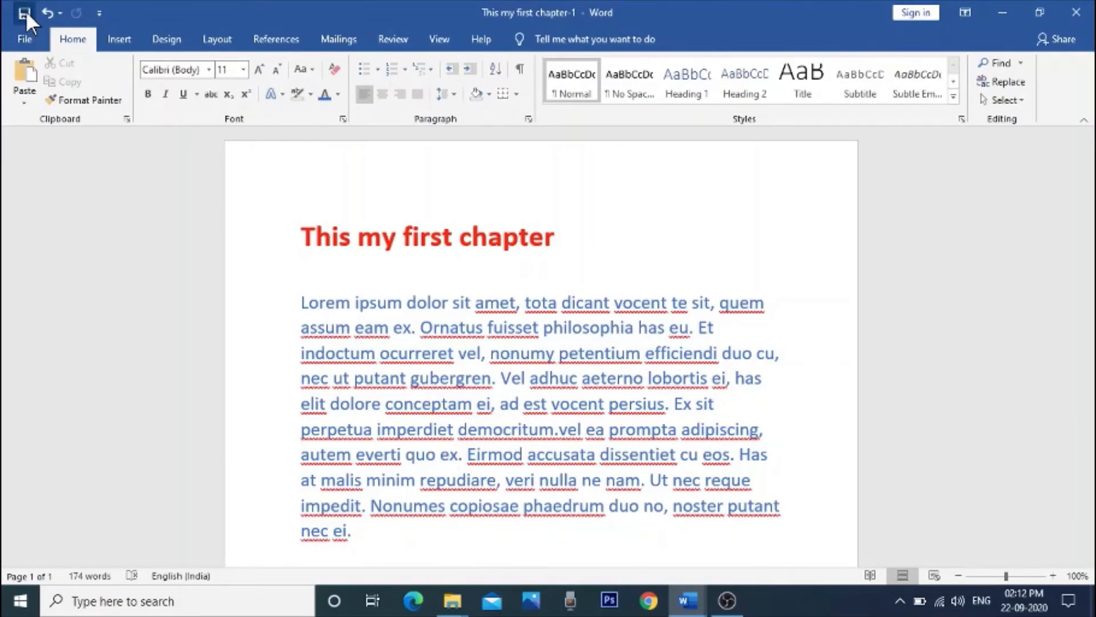
{"action": "left_click", "coordinate": [23, 39]}
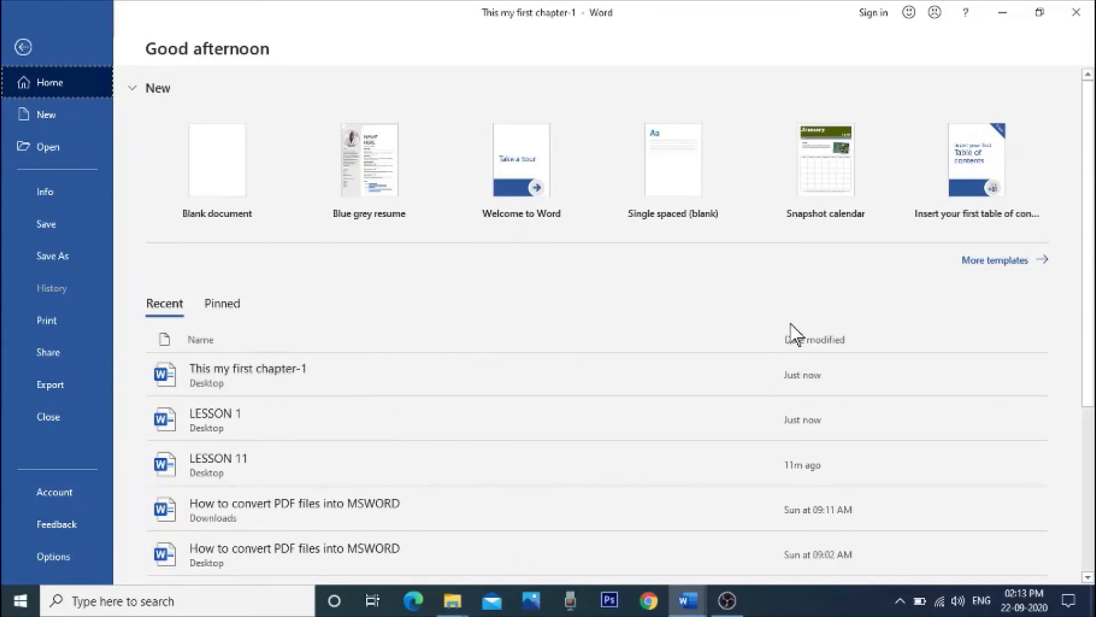
{"action": "left_click", "coordinate": [23, 50]}
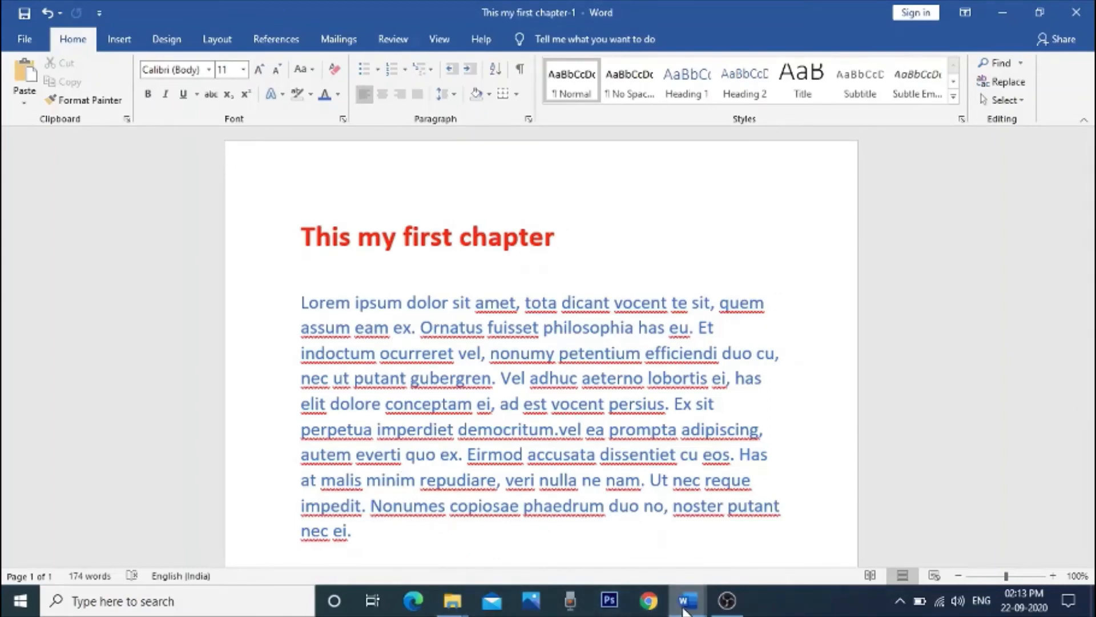
Step: Switch to the LESSON 11 document and add a check-mark bullet to the "Change text size" line
{"action": "mouse_move", "coordinate": [690, 610]}
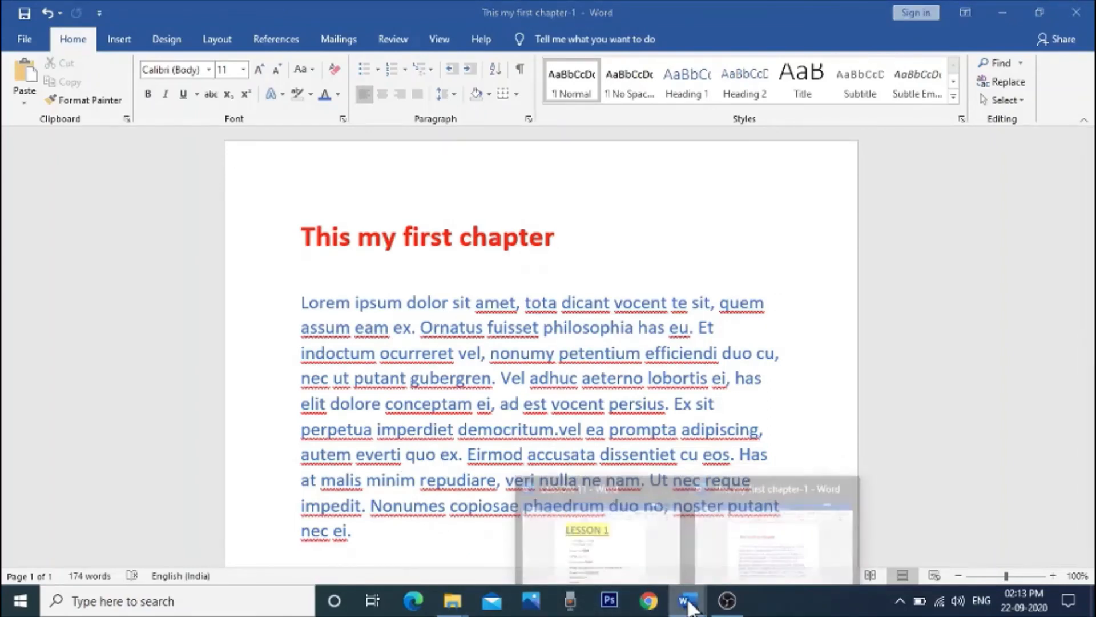
{"action": "left_click", "coordinate": [651, 568]}
{"action": "scroll", "coordinate": [374, 313], "scroll_direction": "down", "scroll_amount": 1}
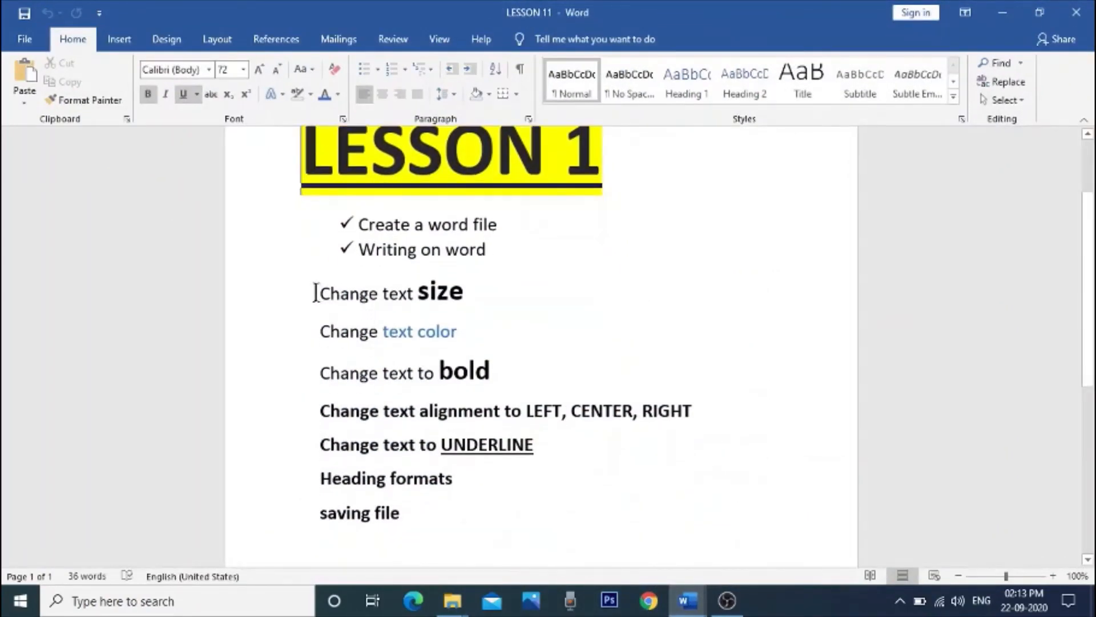
{"action": "left_click_drag", "start_coordinate": [315, 293], "coordinate": [488, 293]}
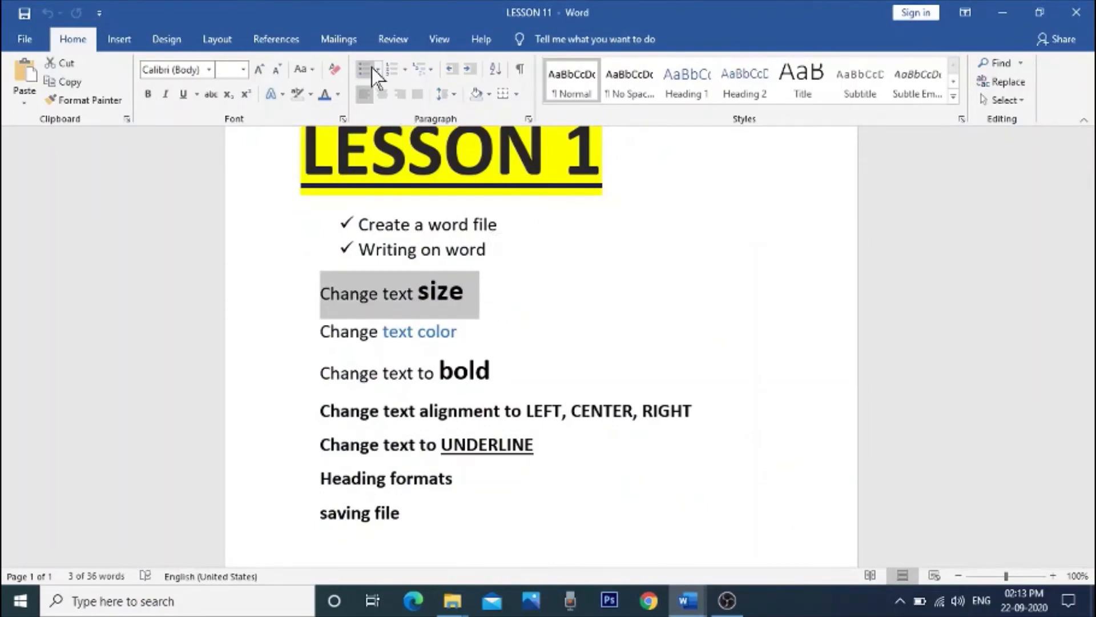
{"action": "left_click", "coordinate": [378, 70]}
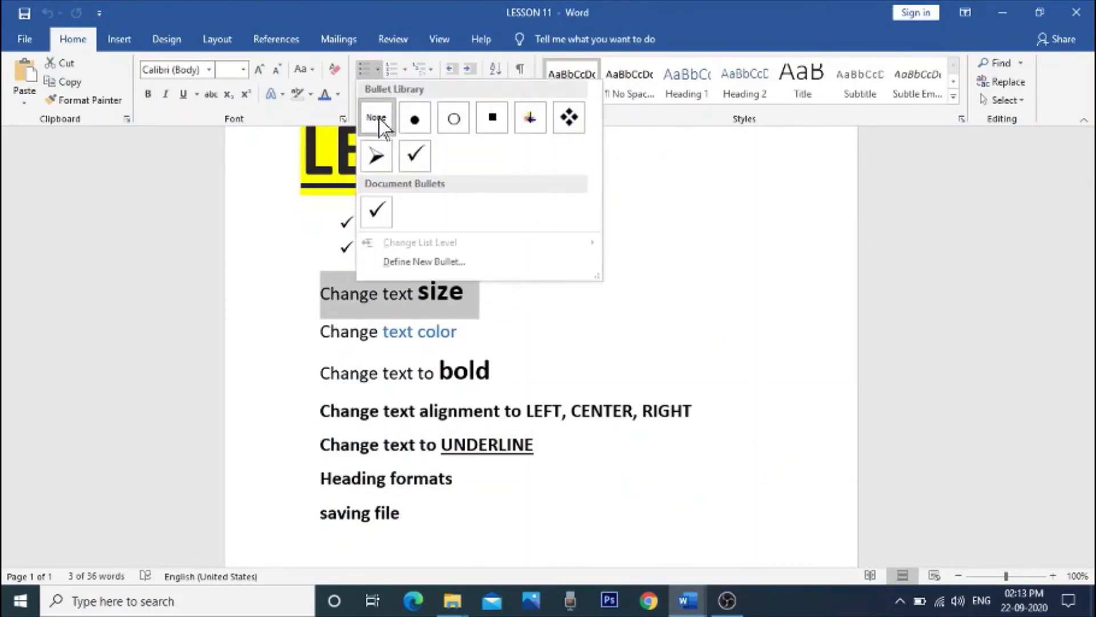
{"action": "left_click", "coordinate": [409, 156]}
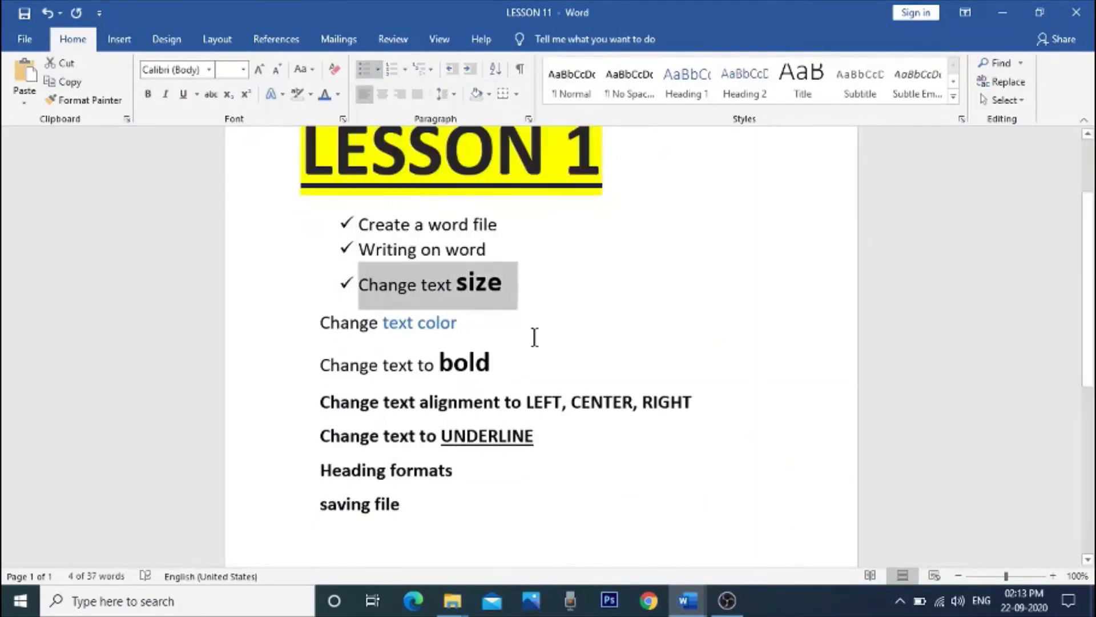
Step: Add check-mark bullets to the "Change text color" and "Change text to bold" lines
{"action": "left_click", "coordinate": [534, 337]}
{"action": "left_click_drag", "start_coordinate": [318, 323], "coordinate": [473, 322]}
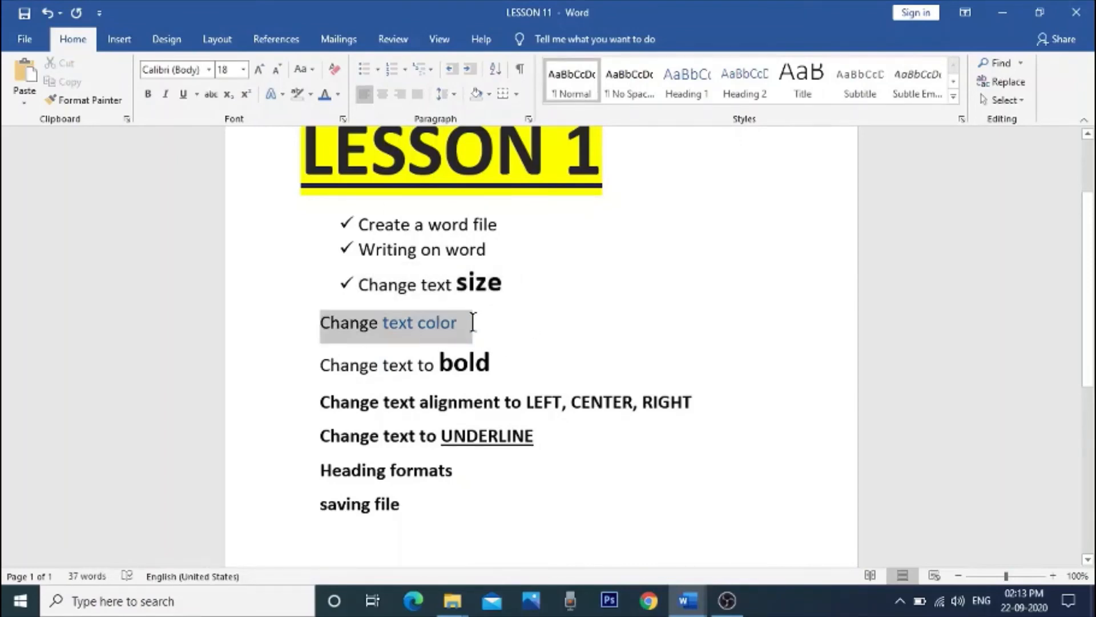
{"action": "left_click", "coordinate": [377, 67]}
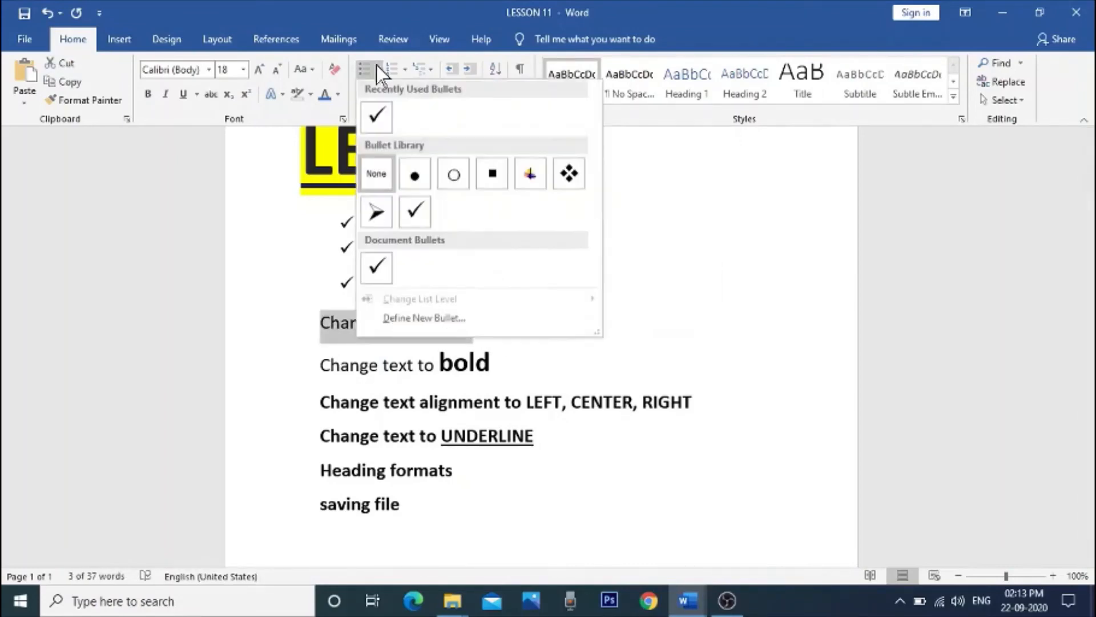
{"action": "left_click", "coordinate": [376, 116]}
{"action": "left_click_drag", "start_coordinate": [319, 360], "coordinate": [499, 358]}
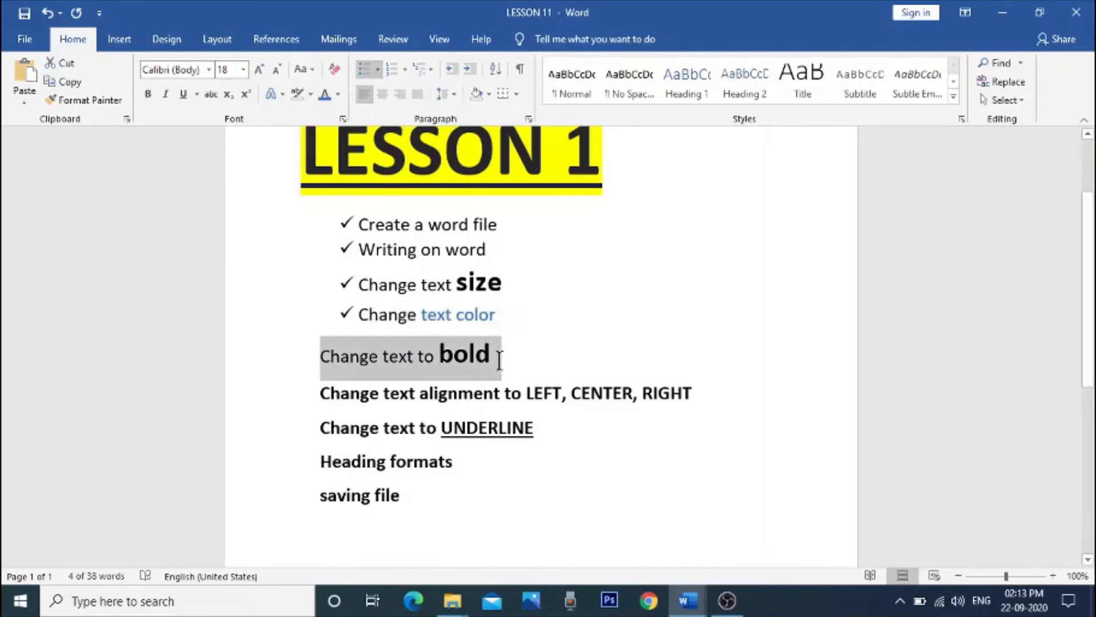
{"action": "scroll", "coordinate": [609, 325], "scroll_direction": "up", "scroll_amount": 1}
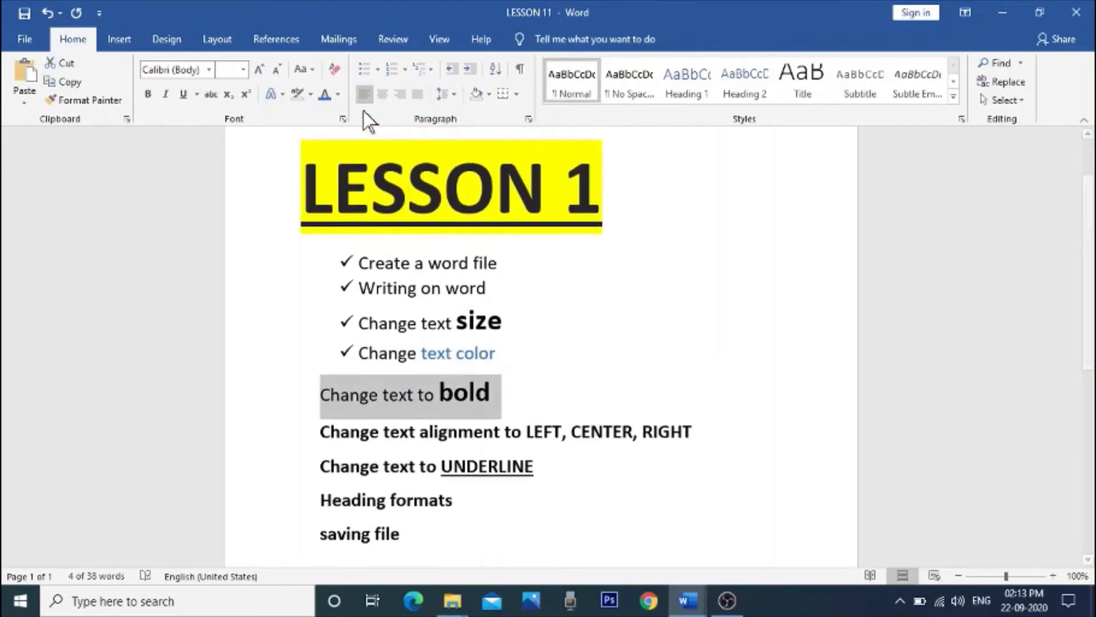
{"action": "left_click", "coordinate": [373, 74]}
Step: Give the "Change text alignment to LEFT, CENTER, RIGHT" and "Change text to UNDERLINE" lines the same check-mark bullet
{"action": "left_click_drag", "start_coordinate": [320, 427], "coordinate": [709, 440]}
{"action": "left_click", "coordinate": [372, 73]}
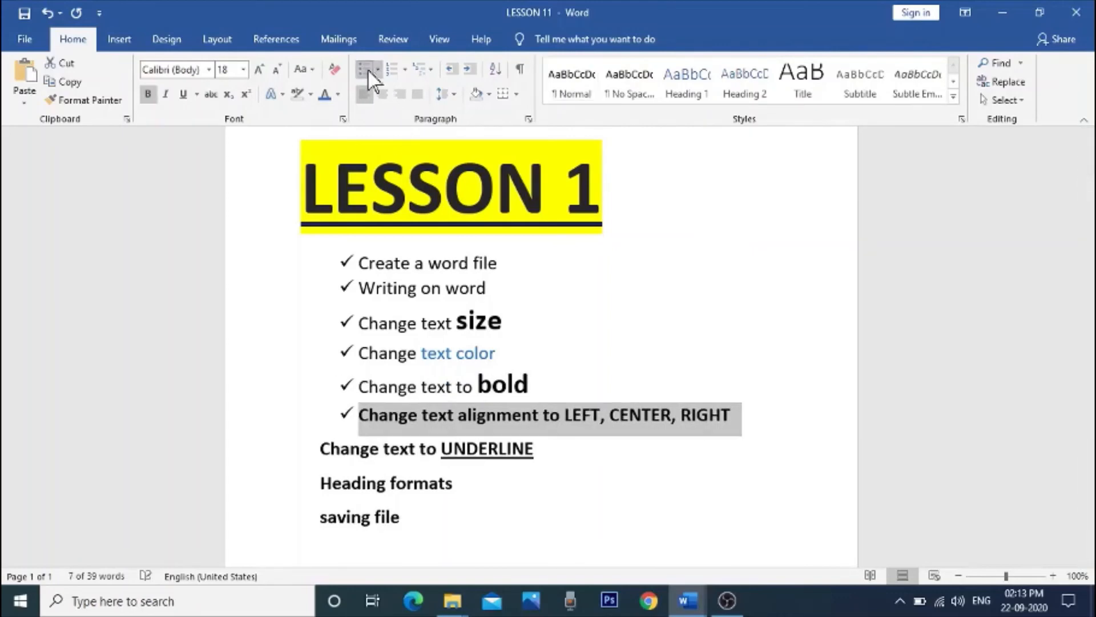
{"action": "left_click_drag", "start_coordinate": [320, 448], "coordinate": [533, 465]}
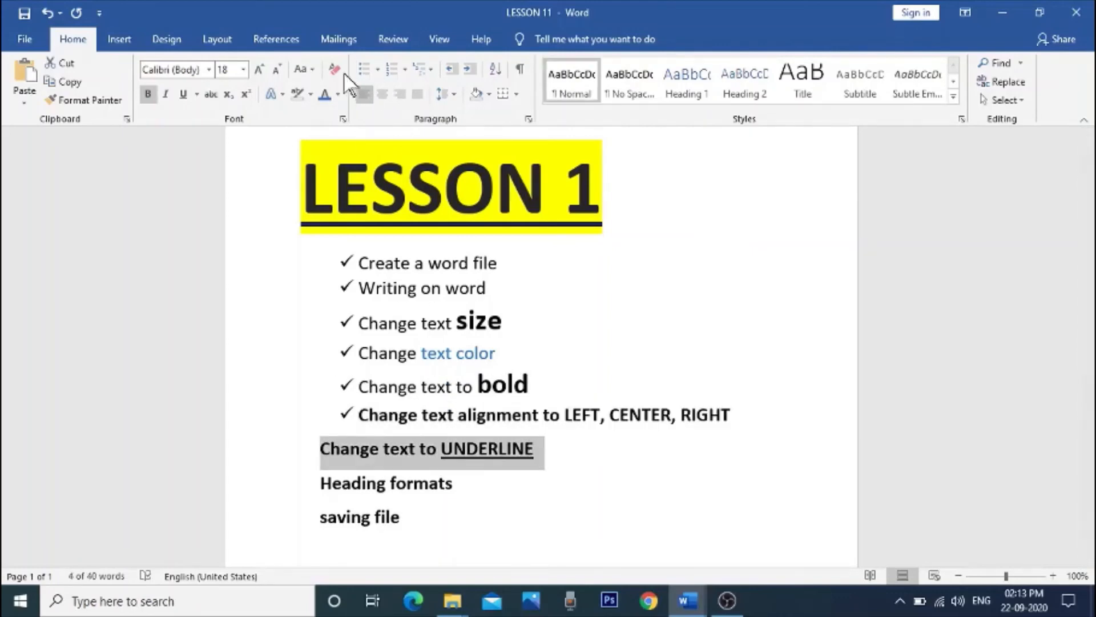
{"action": "left_click", "coordinate": [365, 70]}
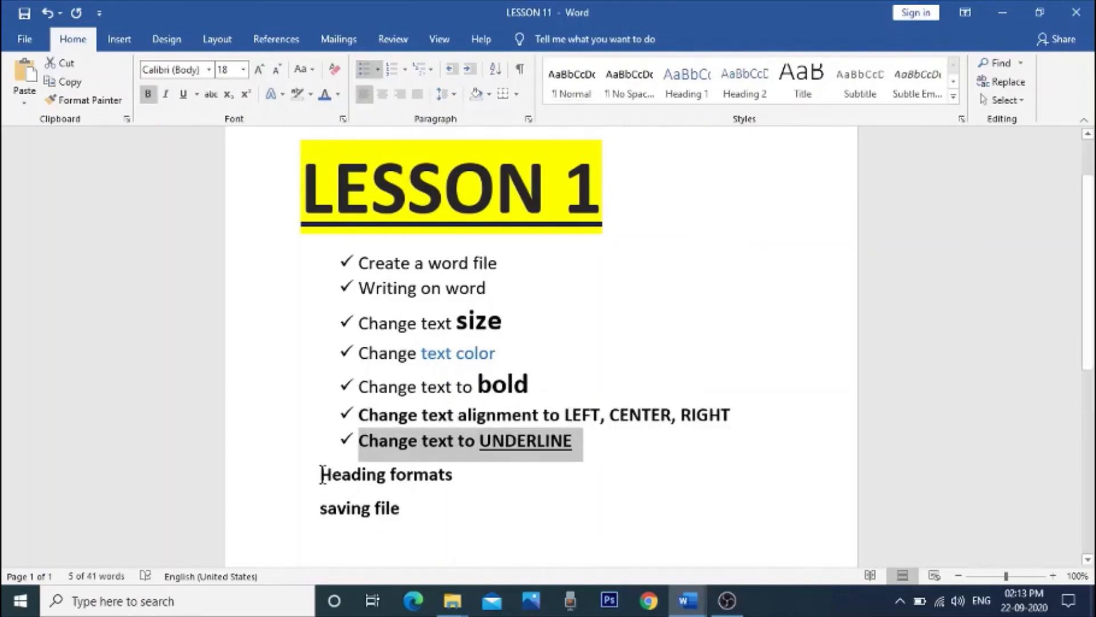
Step: Apply the check-mark bullet to the remaining "Heading formats" and "saving file" lines
{"action": "left_click_drag", "start_coordinate": [322, 473], "coordinate": [454, 482]}
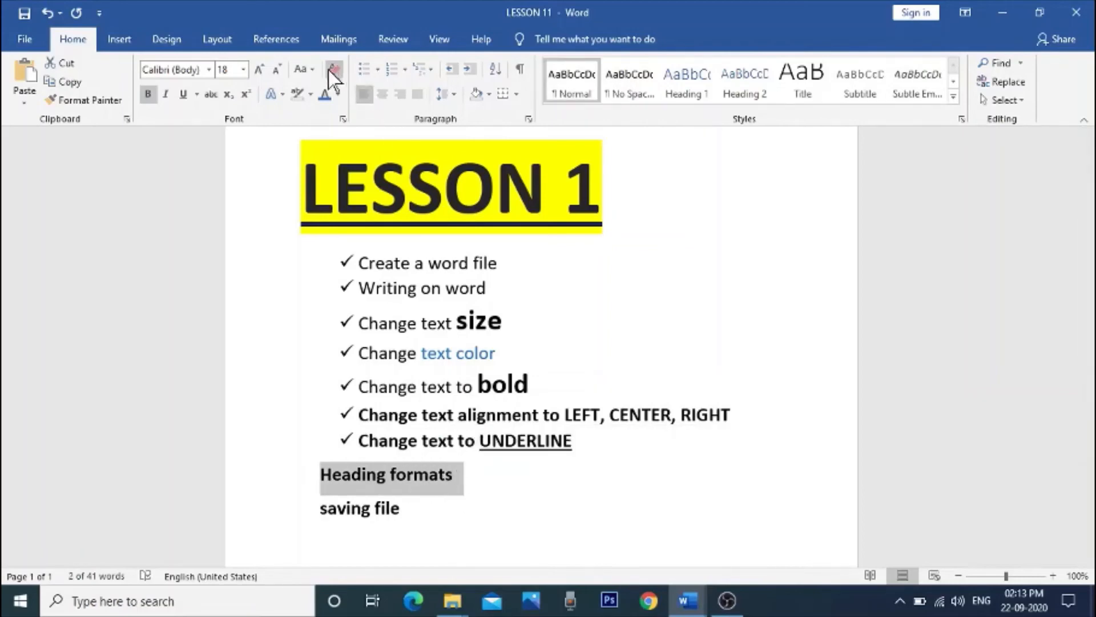
{"action": "left_click", "coordinate": [366, 69]}
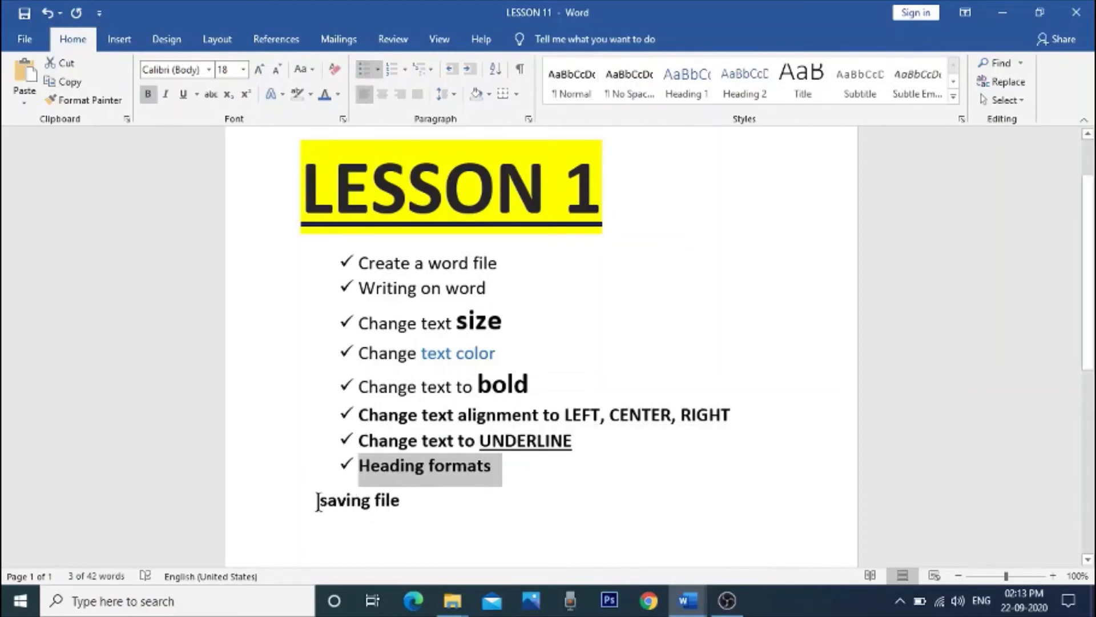
{"action": "left_click_drag", "start_coordinate": [318, 501], "coordinate": [426, 513]}
{"action": "left_click", "coordinate": [366, 70]}
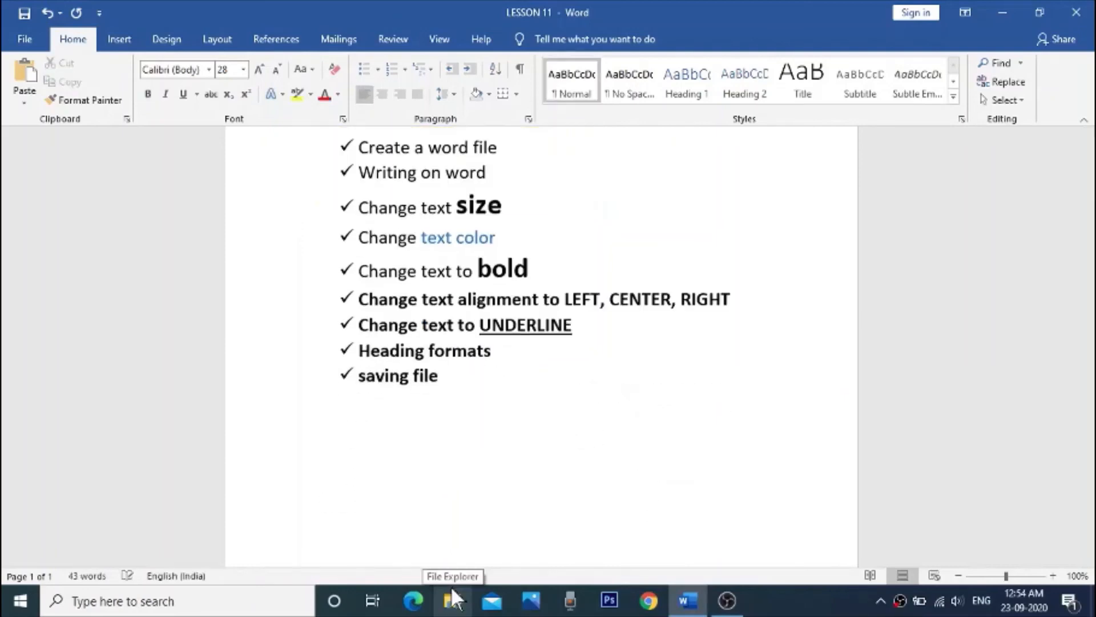
{"action": "scroll", "coordinate": [454, 443], "scroll_direction": "up", "scroll_amount": 4}
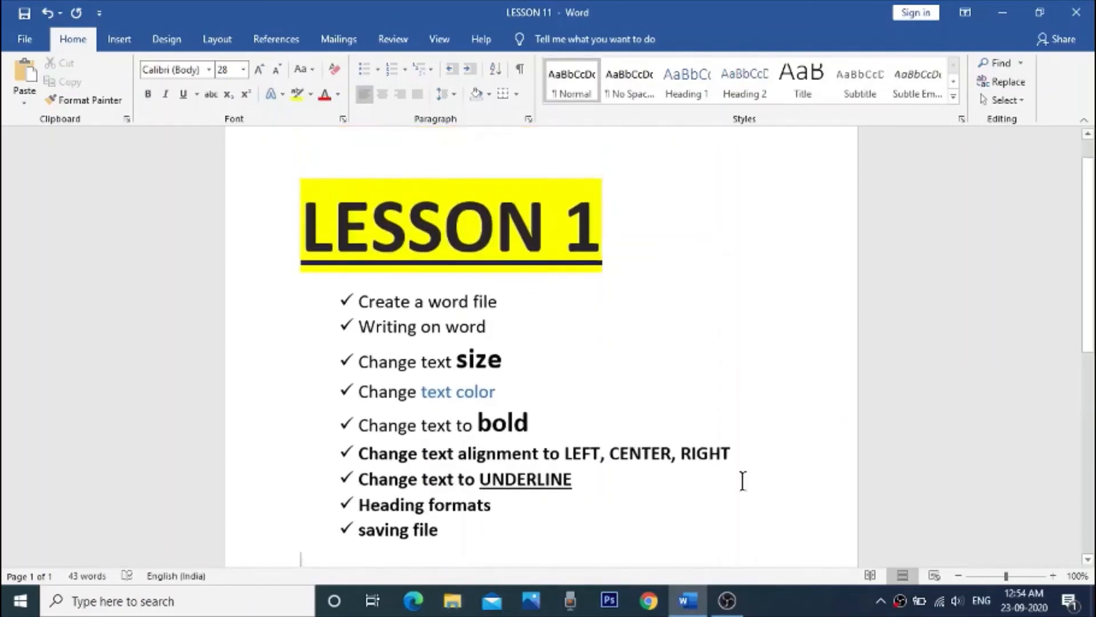
Step: Write the line "Today we learned following" beneath the check-mark list and start a new line
{"action": "scroll", "coordinate": [742, 480], "scroll_direction": "down", "scroll_amount": 1}
{"action": "type", "text": "To"}
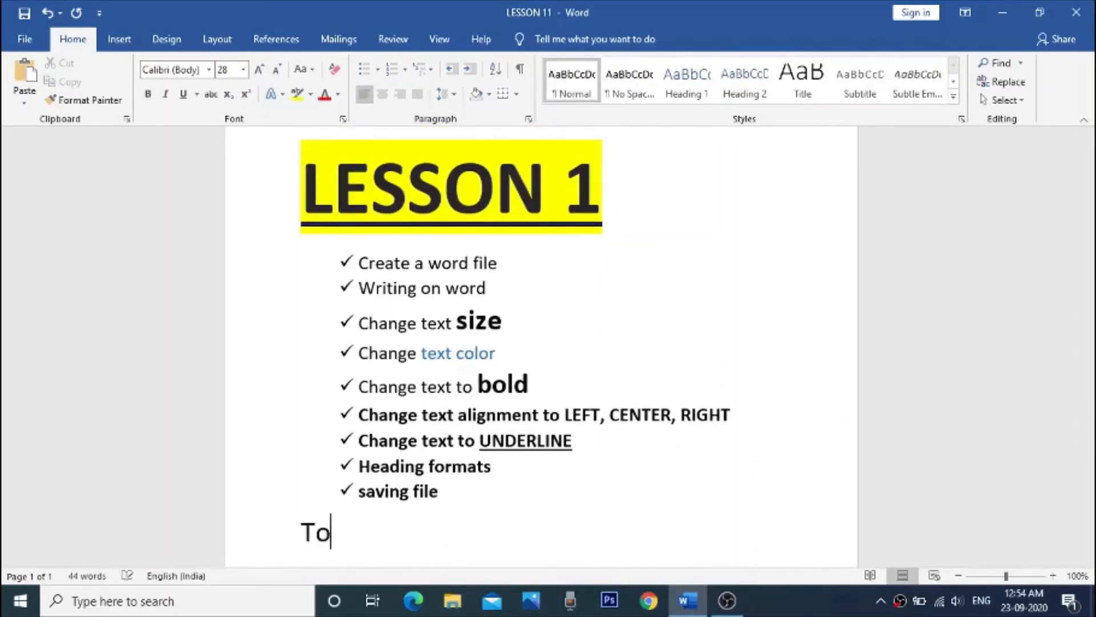
{"action": "type", "text": "day we learned "}
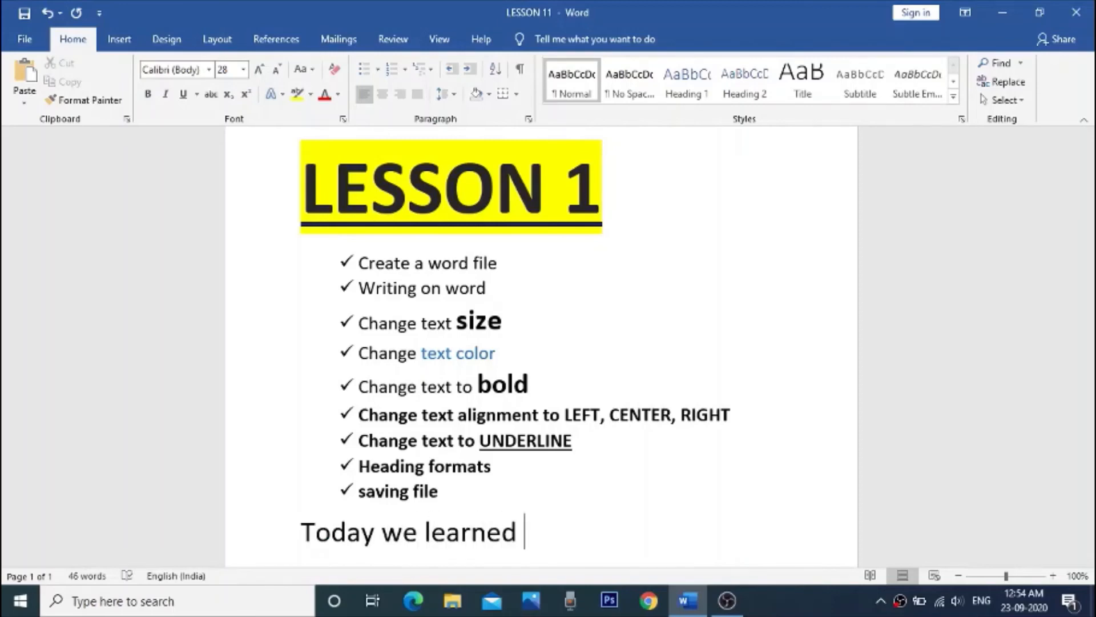
{"action": "type", "text": "following"}
{"action": "key", "text": "Return"}
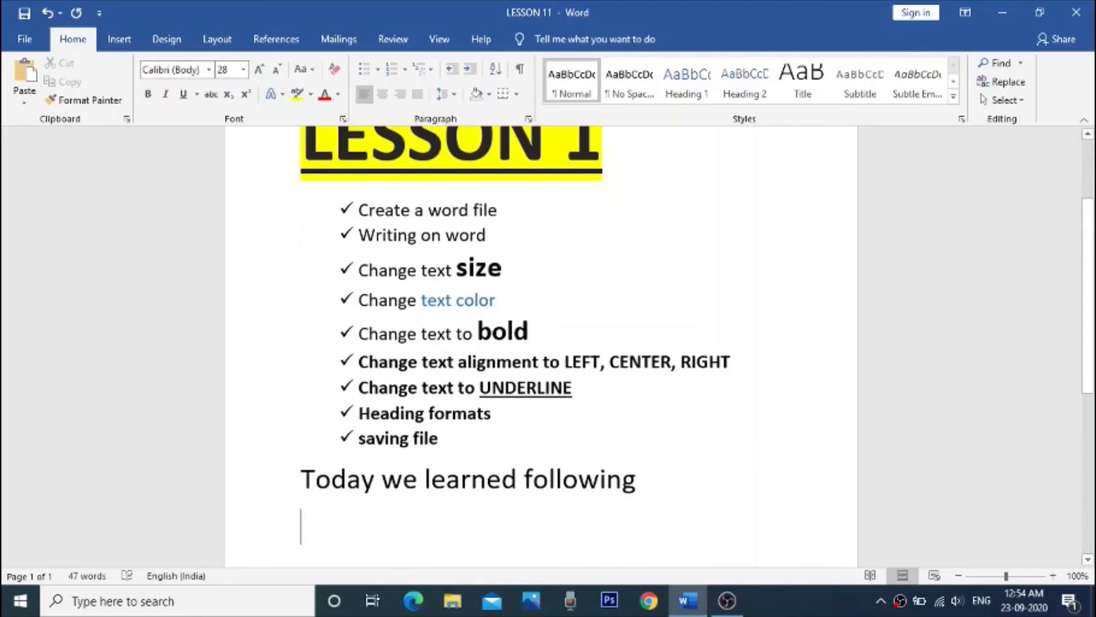
Step: Start a numbered list under that line with the first item "How to create a new word file"
{"action": "left_click", "coordinate": [394, 70]}
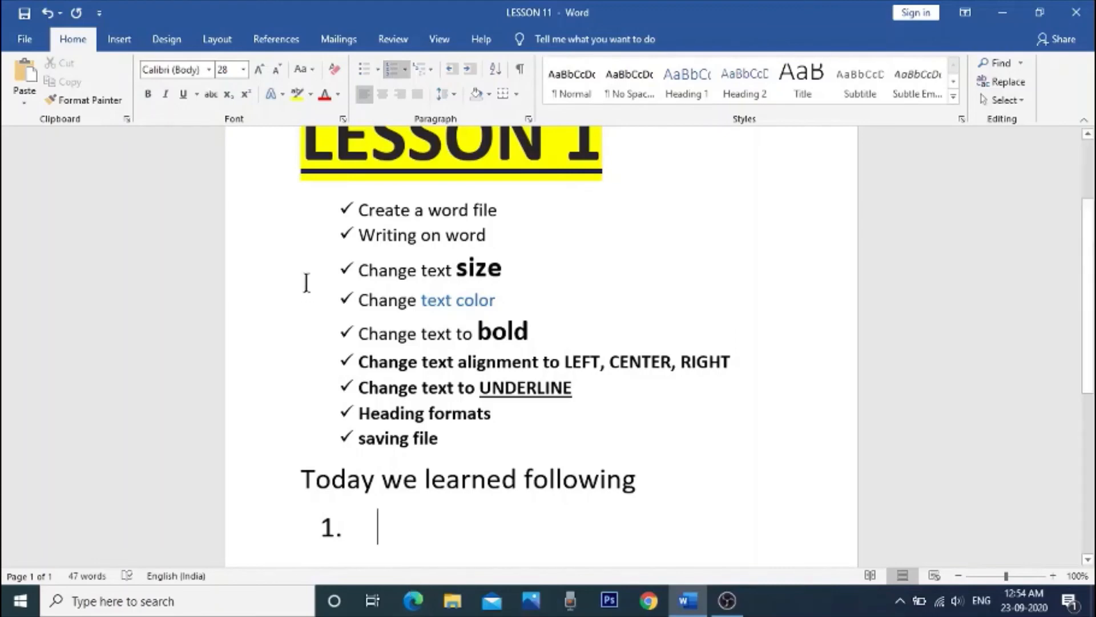
{"action": "type", "text": "How to create a"}
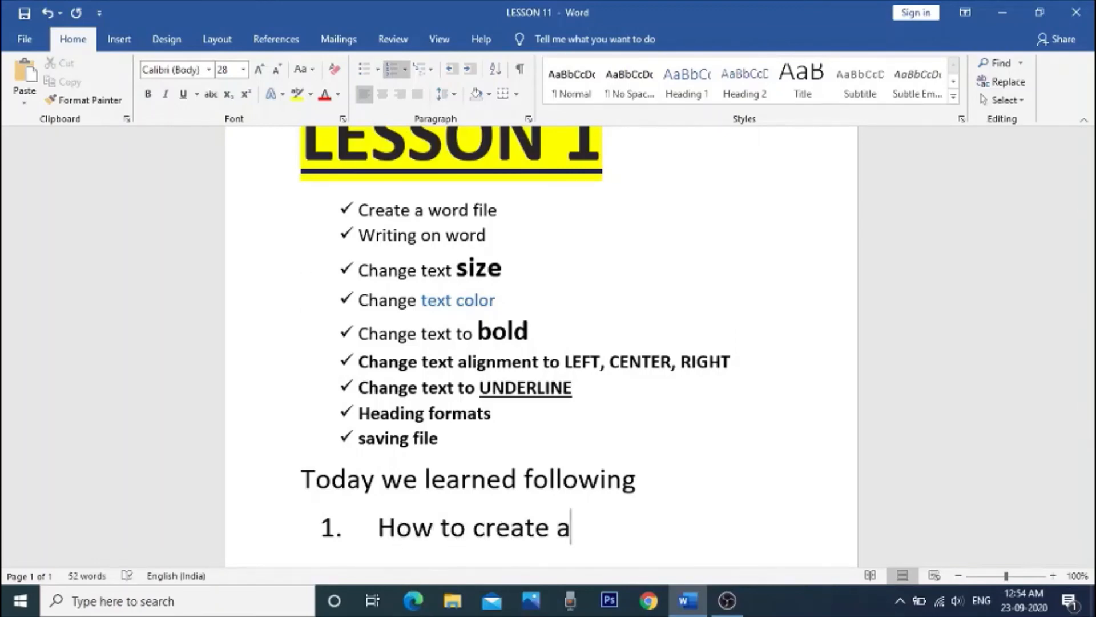
{"action": "type", "text": " new word "}
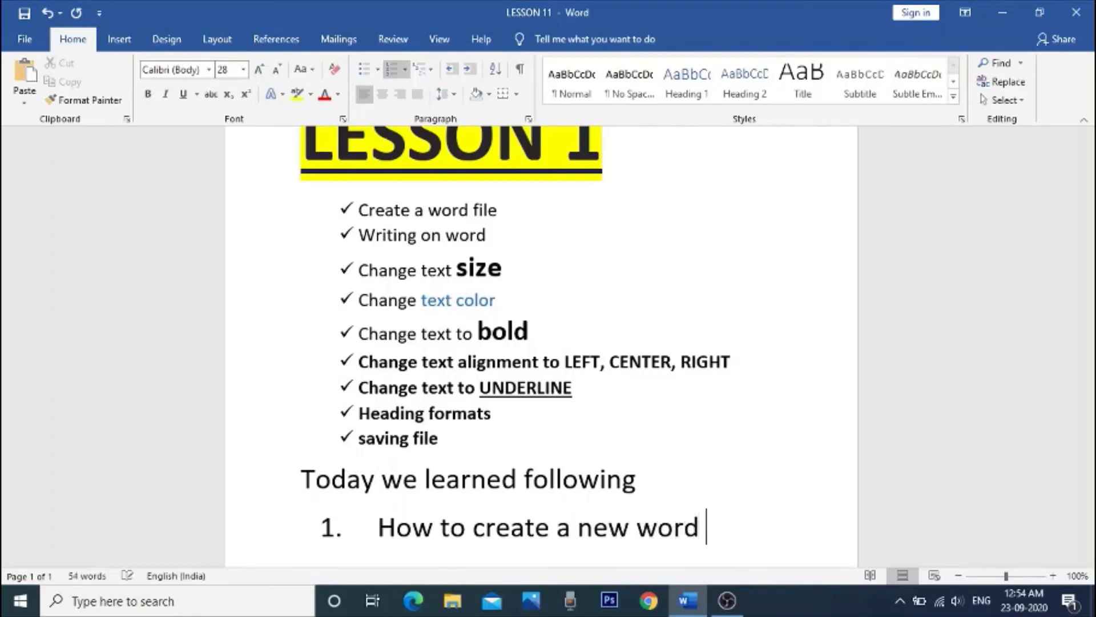
{"action": "type", "text": "file"}
{"action": "key", "text": "Return"}
Step: Enter "How to write on word" as the second numbered item and start a third item
{"action": "type", "text": "How"}
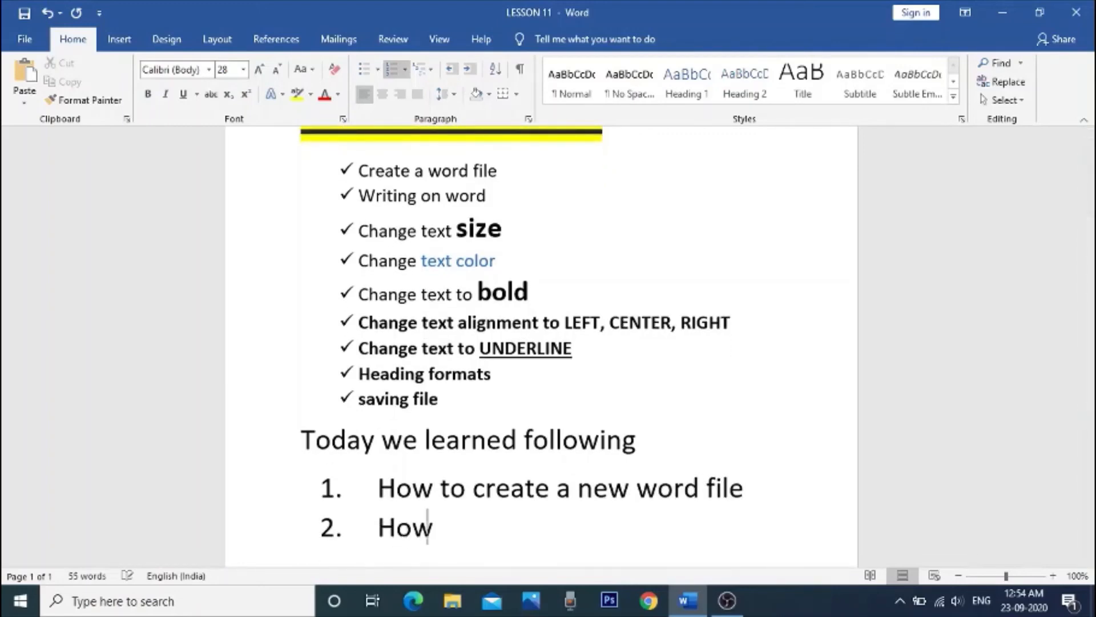
{"action": "type", "text": " to write on "}
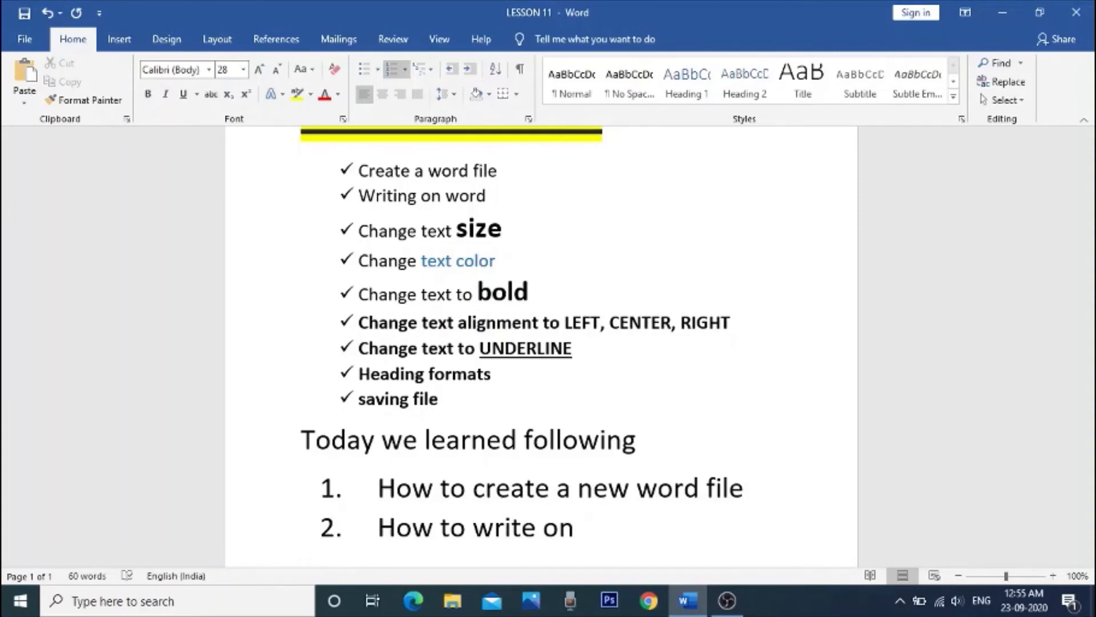
{"action": "type", "text": "word"}
{"action": "key", "text": "Return"}
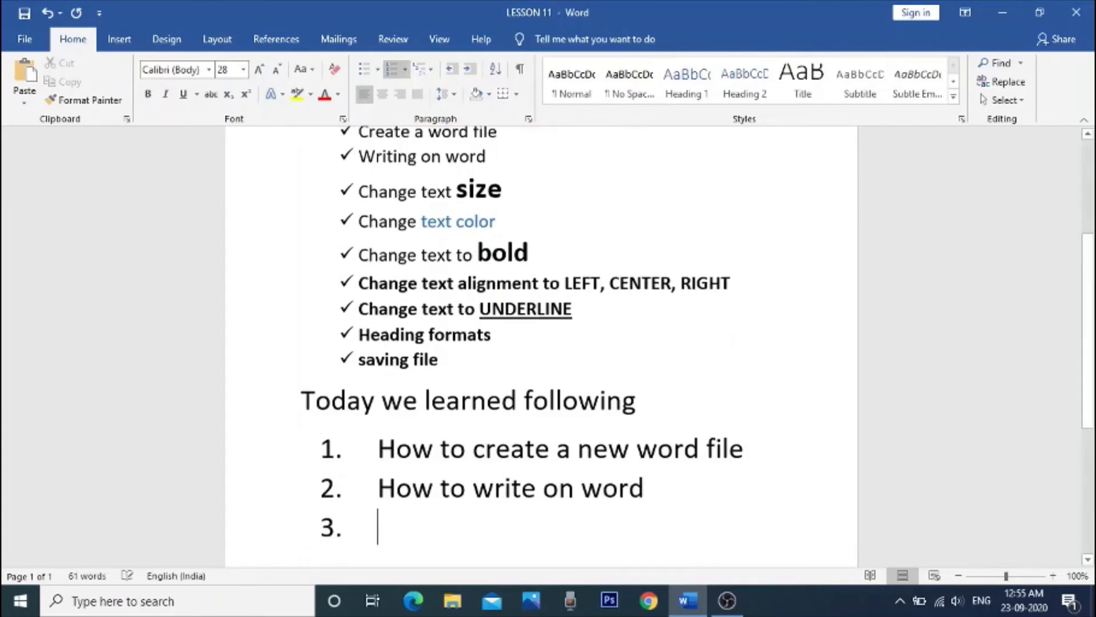
Step: Enter "How to change text size" as the third numbered item and start a fourth item
{"action": "type", "text": "how to change "}
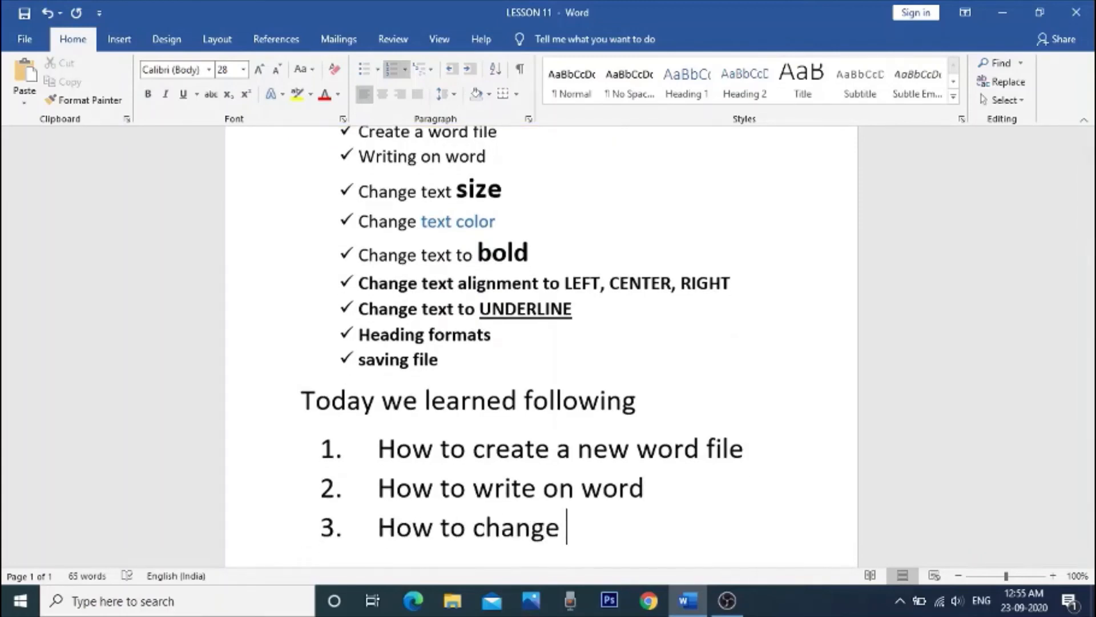
{"action": "type", "text": "text"}
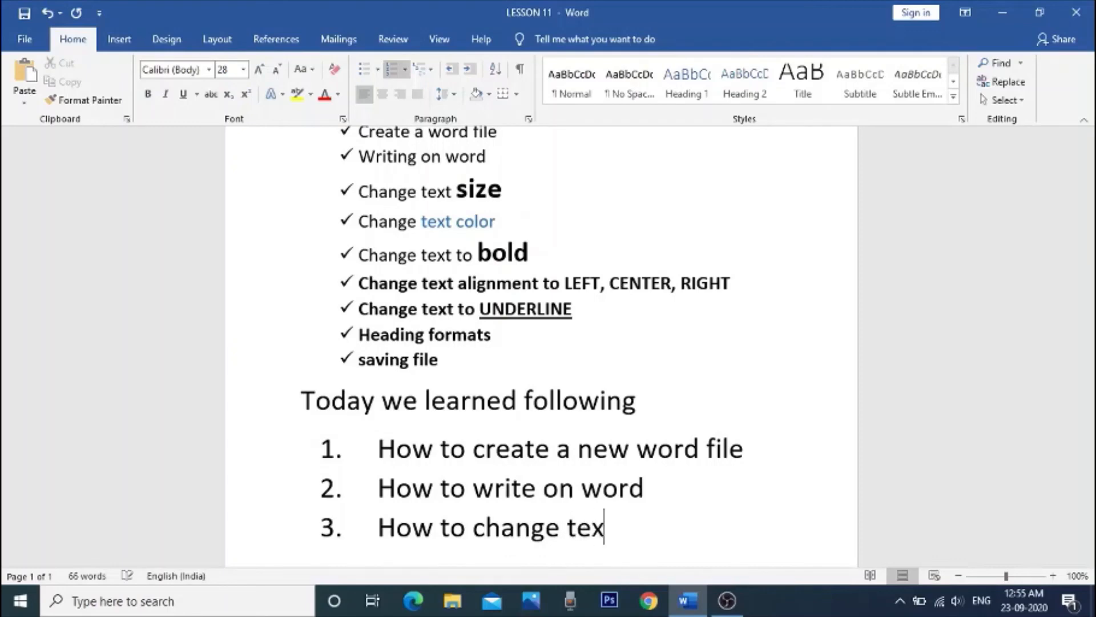
{"action": "type", "text": "e"}
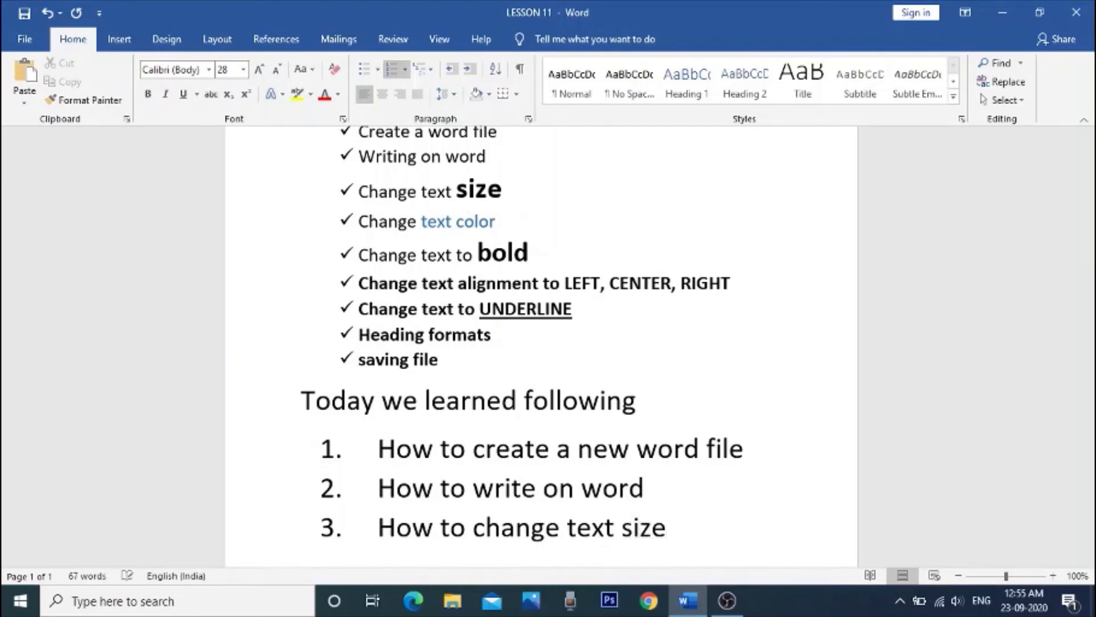
{"action": "key", "text": "Return"}
Step: Enter "How to change text color" as the fourth numbered item and start a fifth item
{"action": "type", "text": "How "}
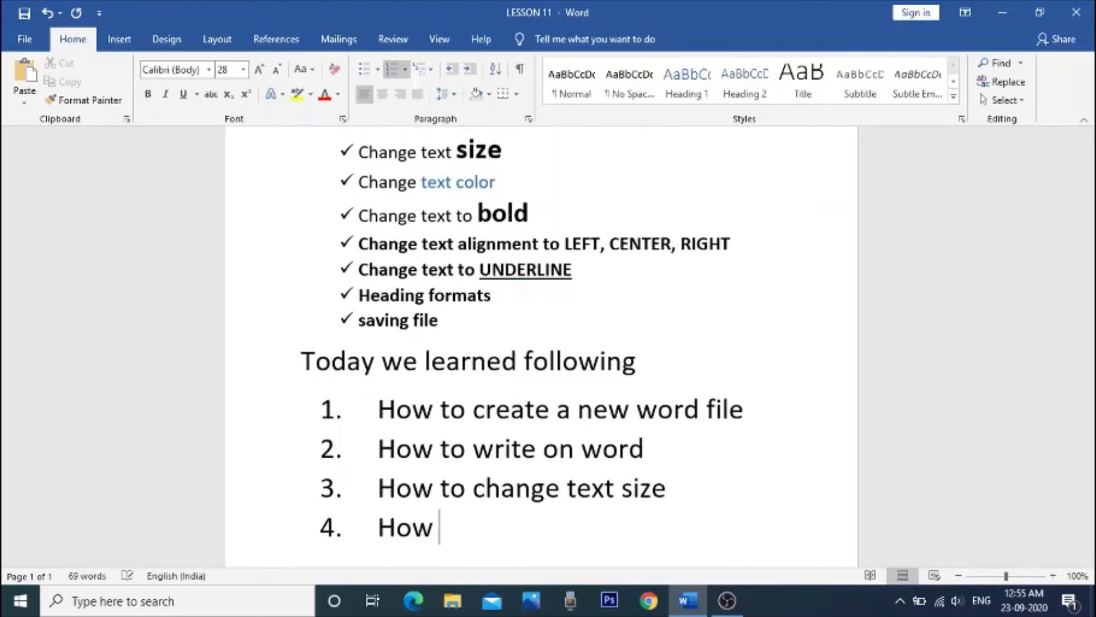
{"action": "type", "text": "to change"}
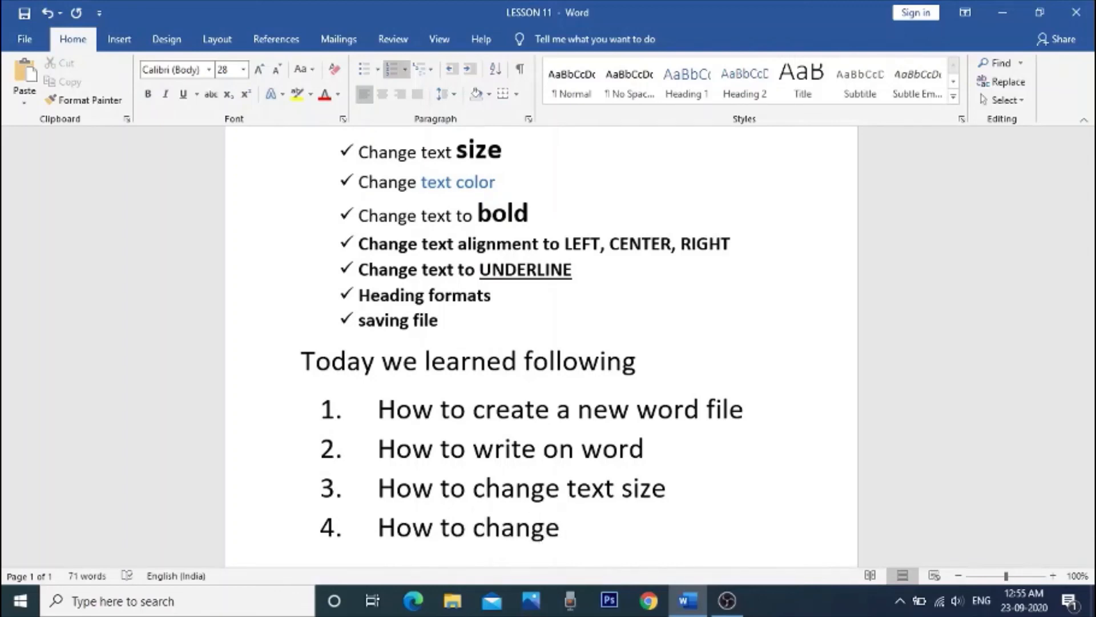
{"action": "type", "text": " text color"}
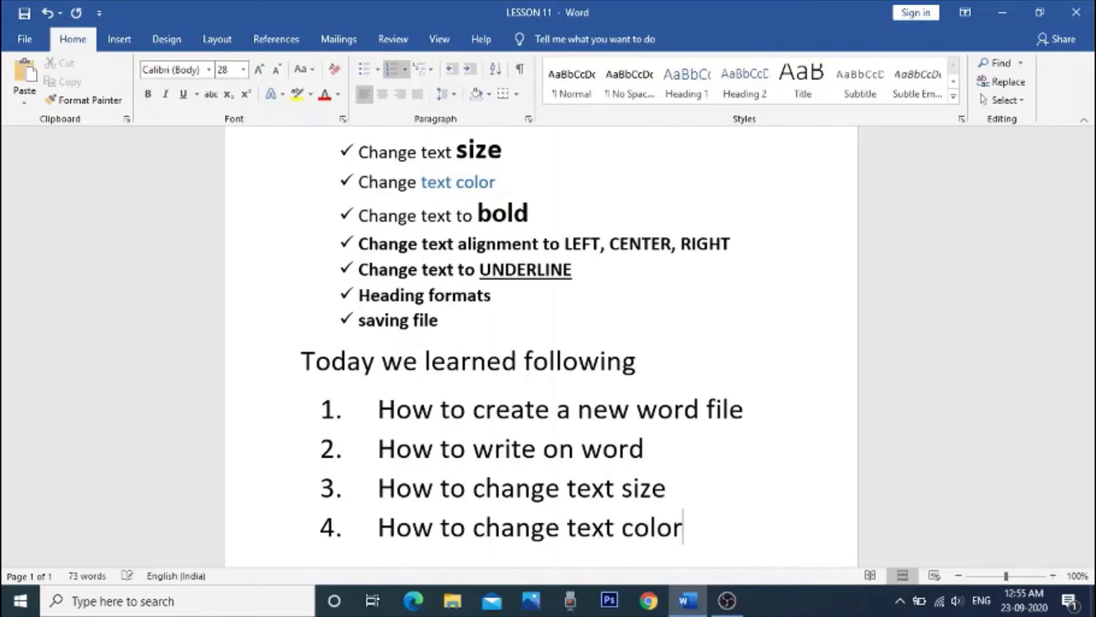
{"action": "key", "text": "Return"}
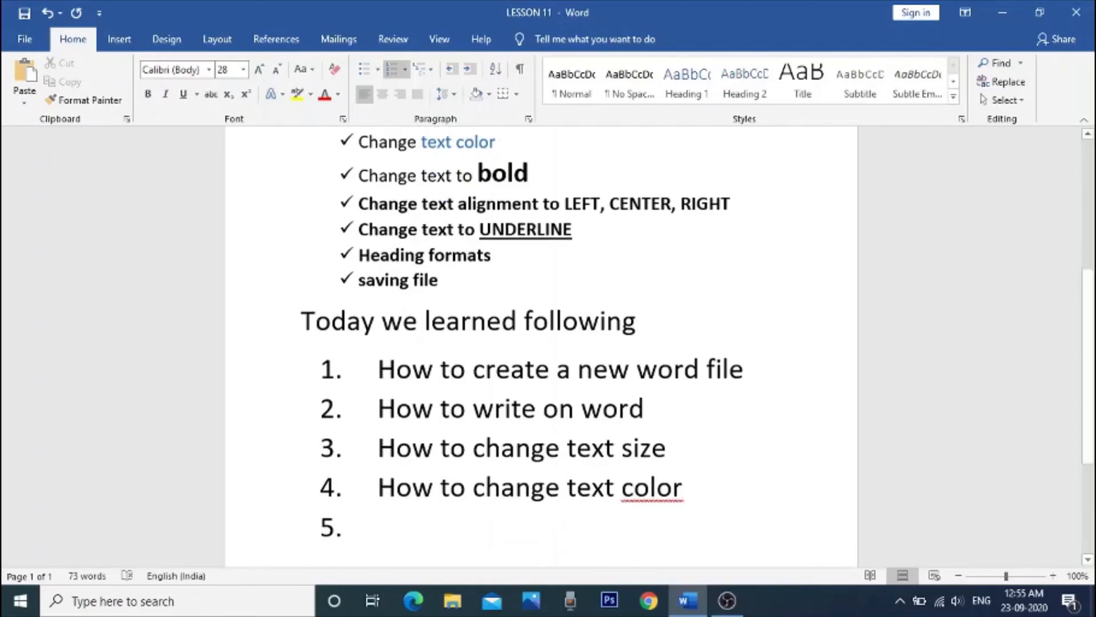
Step: Enter "Change text to BOLD, Italics etc.." as the fifth numbered item and start a sixth item
{"action": "type", "text": "change text to "}
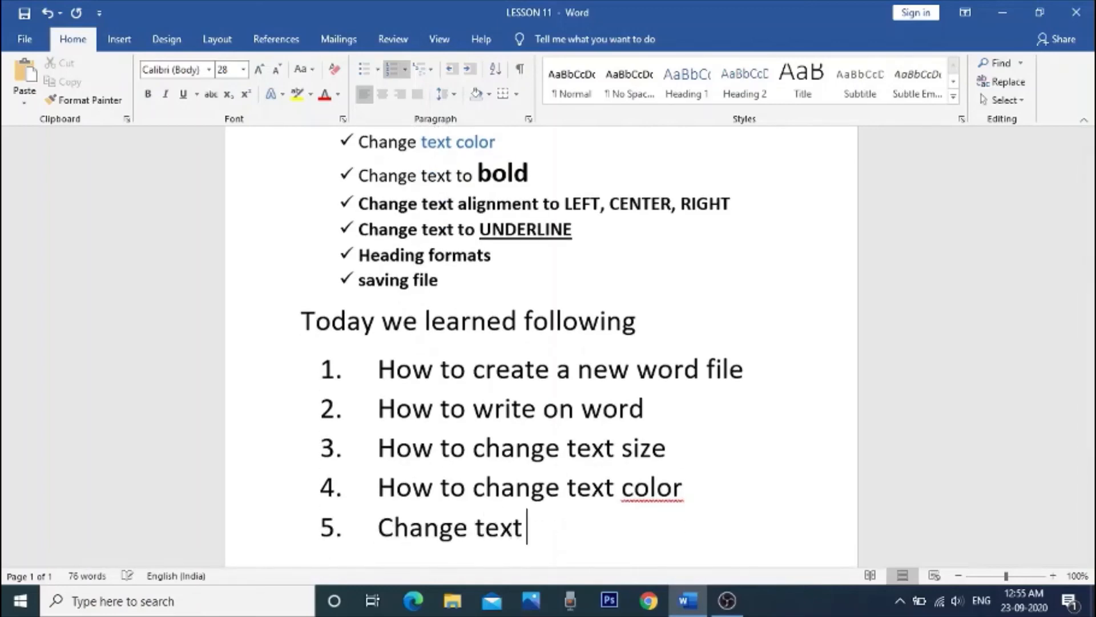
{"action": "type", "text": "BOL"}
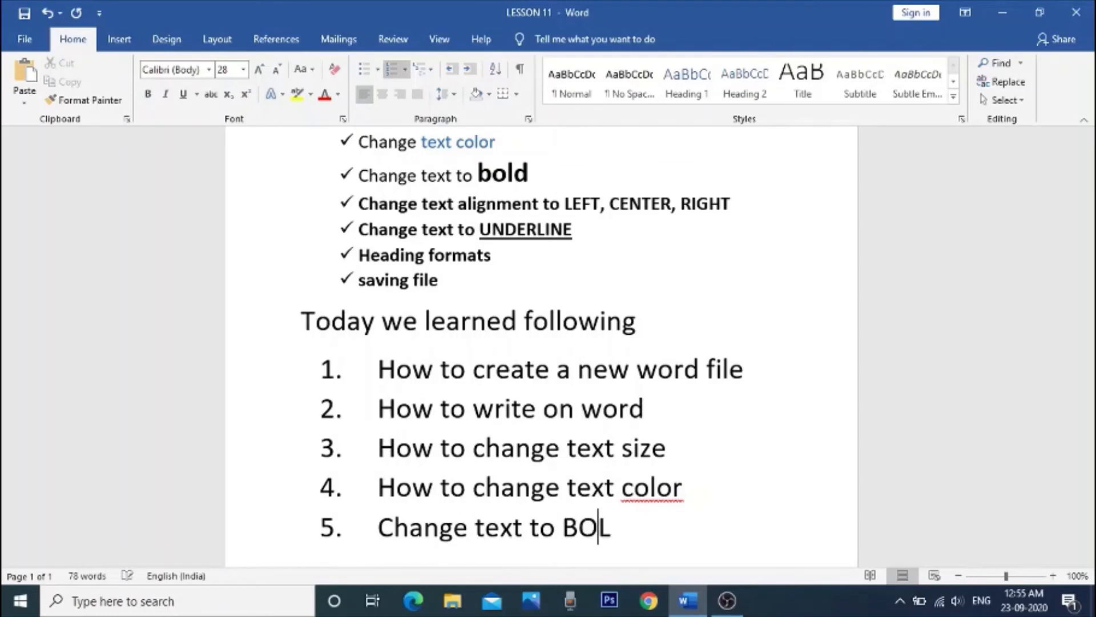
{"action": "type", "text": "D, Ital"}
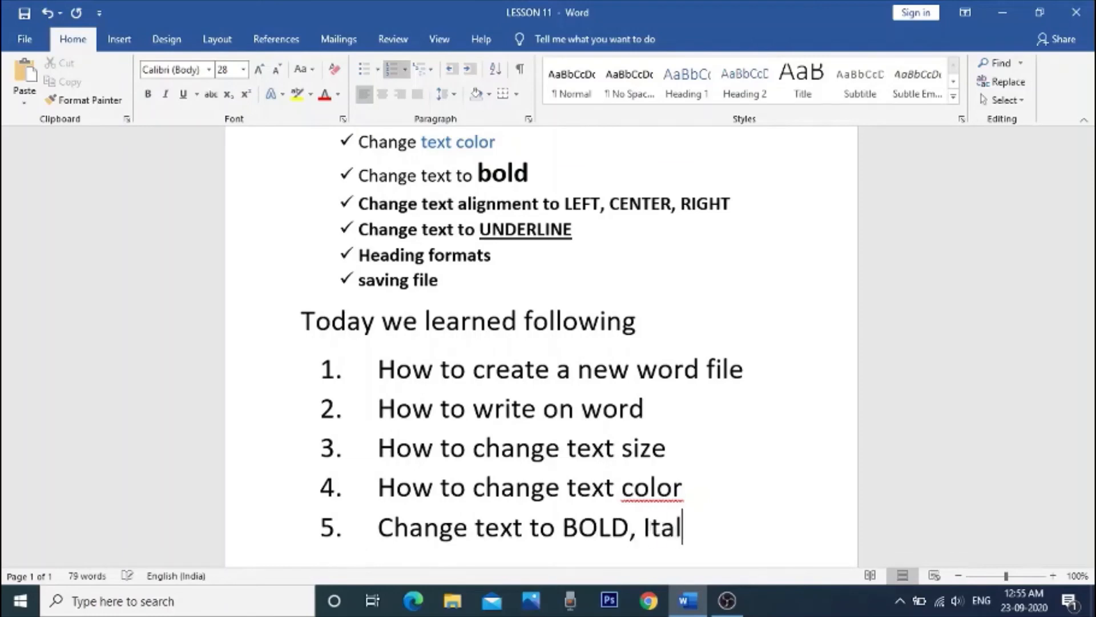
{"action": "type", "text": "ics etc"}
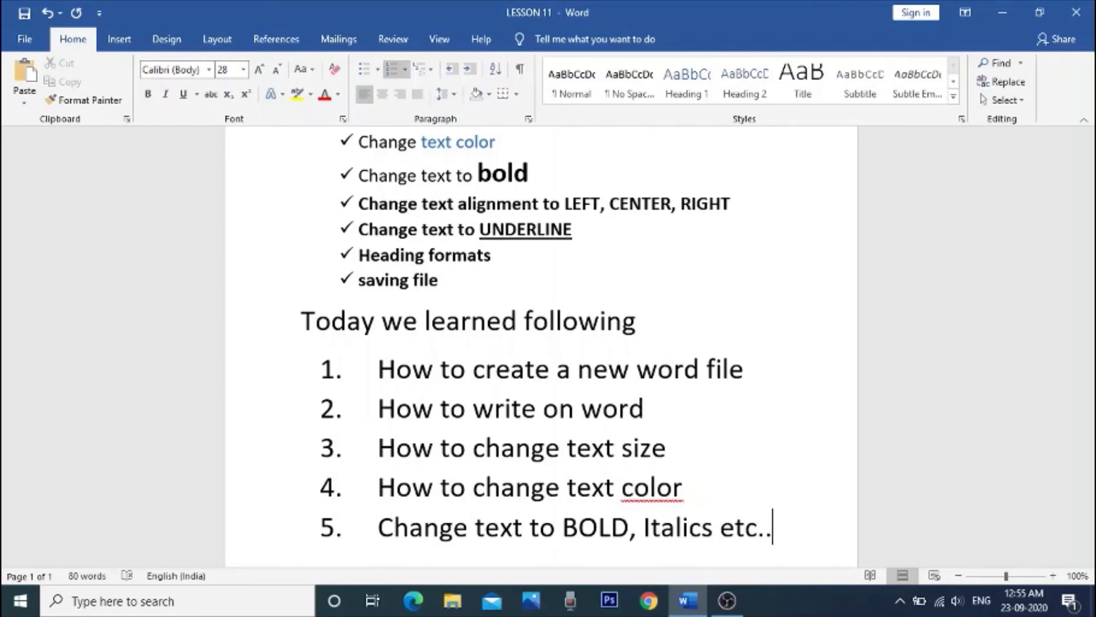
{"action": "type", "text": ".."}
{"action": "key", "text": "Return"}
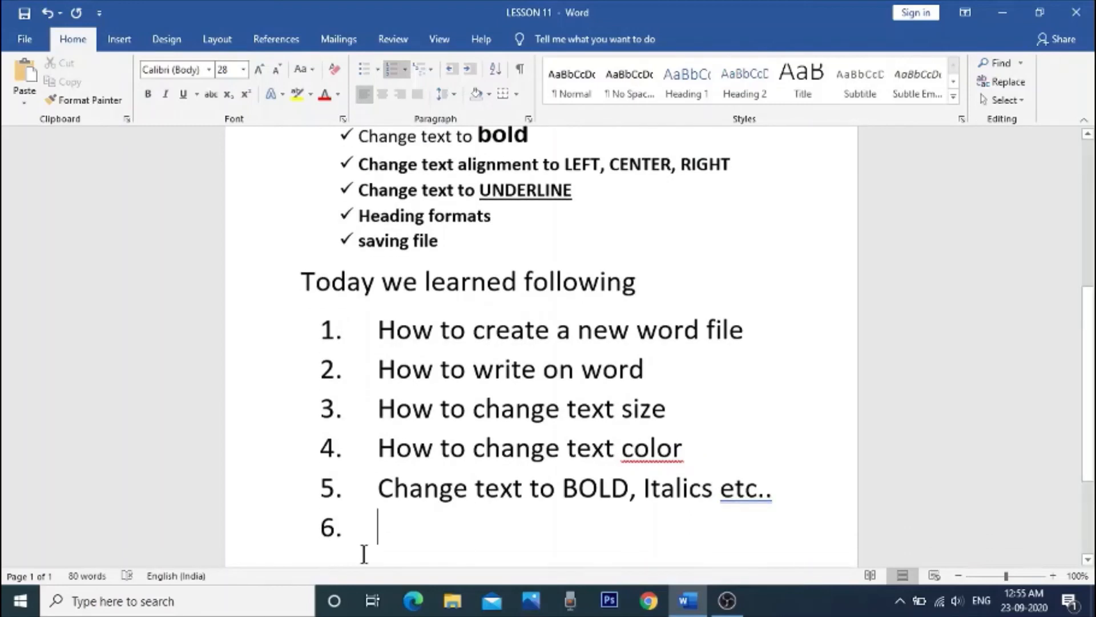
Step: Write "Set Text or paragraph alignment" in the sixth numbered item
{"action": "type", "text": "Set "}
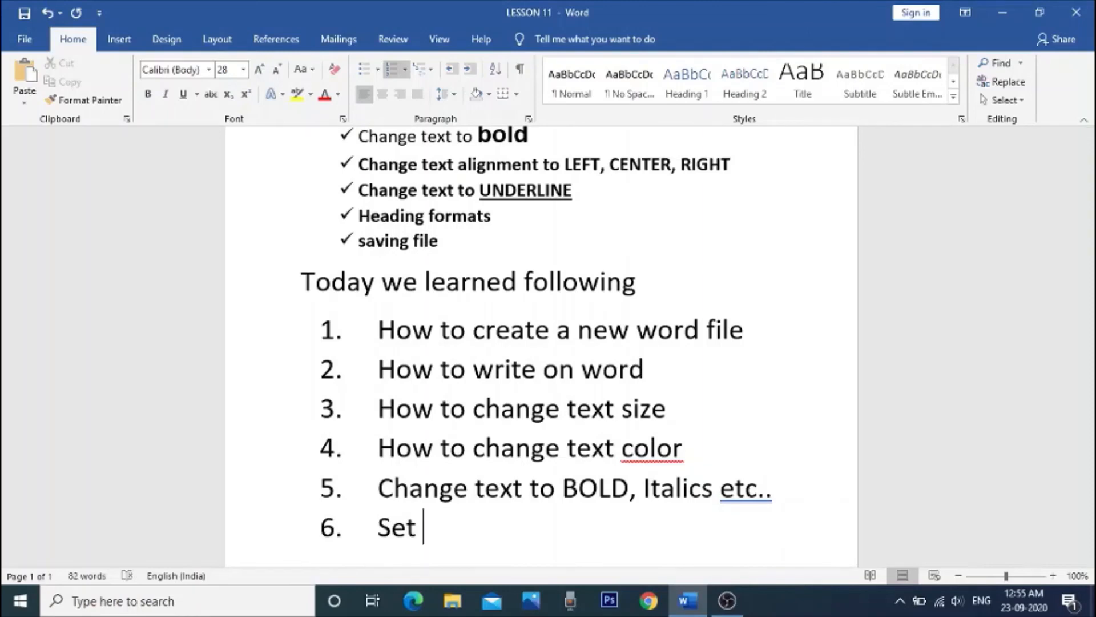
{"action": "type", "text": "Text o"}
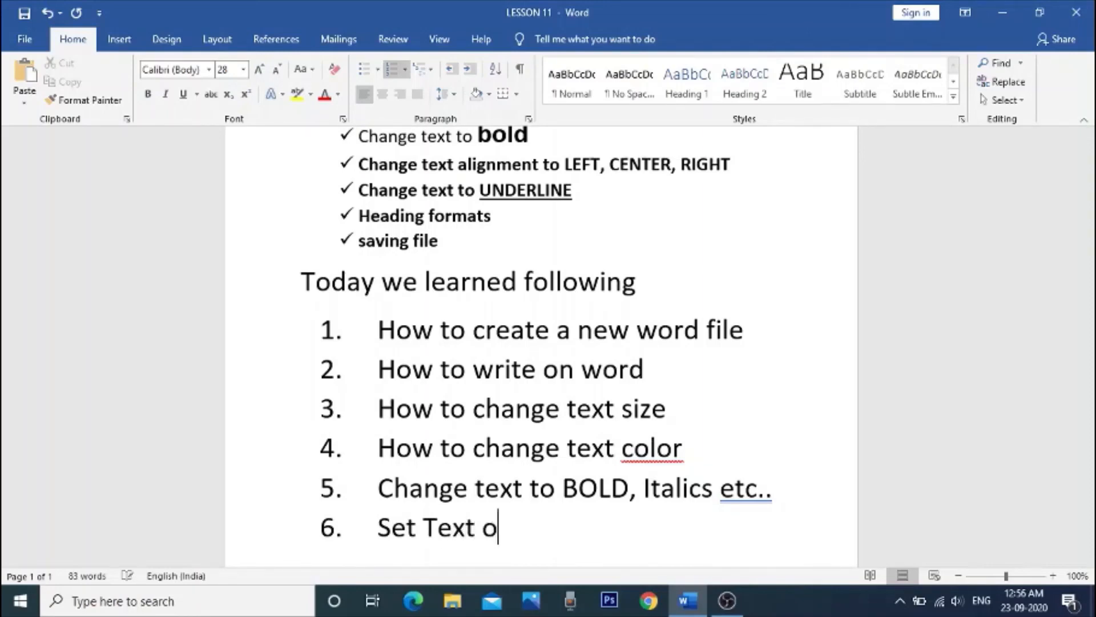
{"action": "type", "text": "r paragraph"}
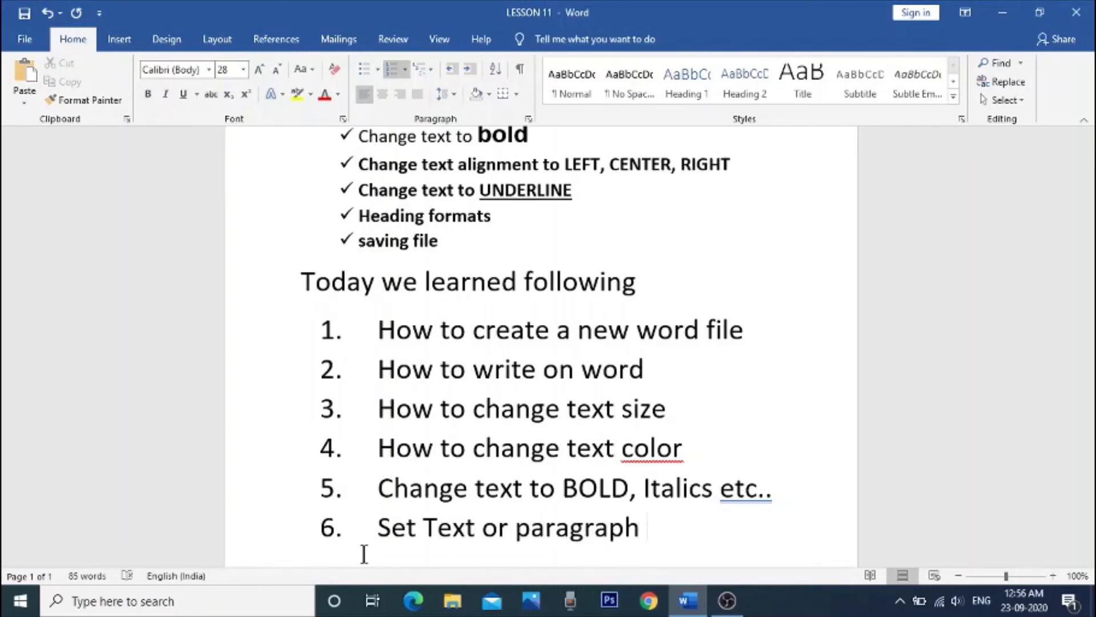
{"action": "type", "text": " alignment"}
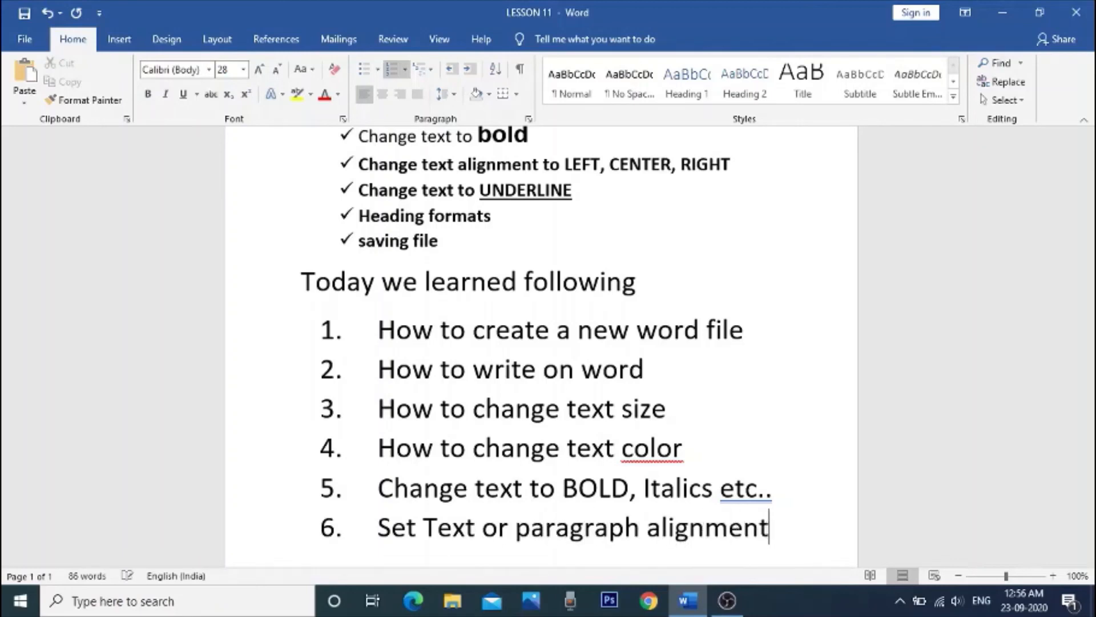
{"action": "type", "text": " to LEFT , C"}
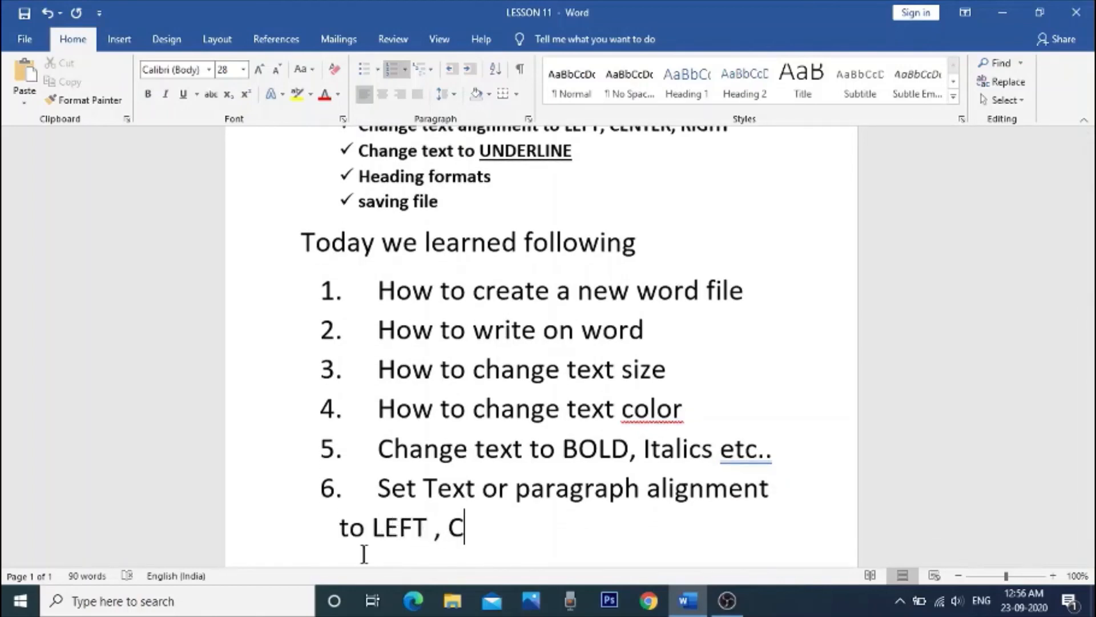
{"action": "type", "text": "ENTER ,"}
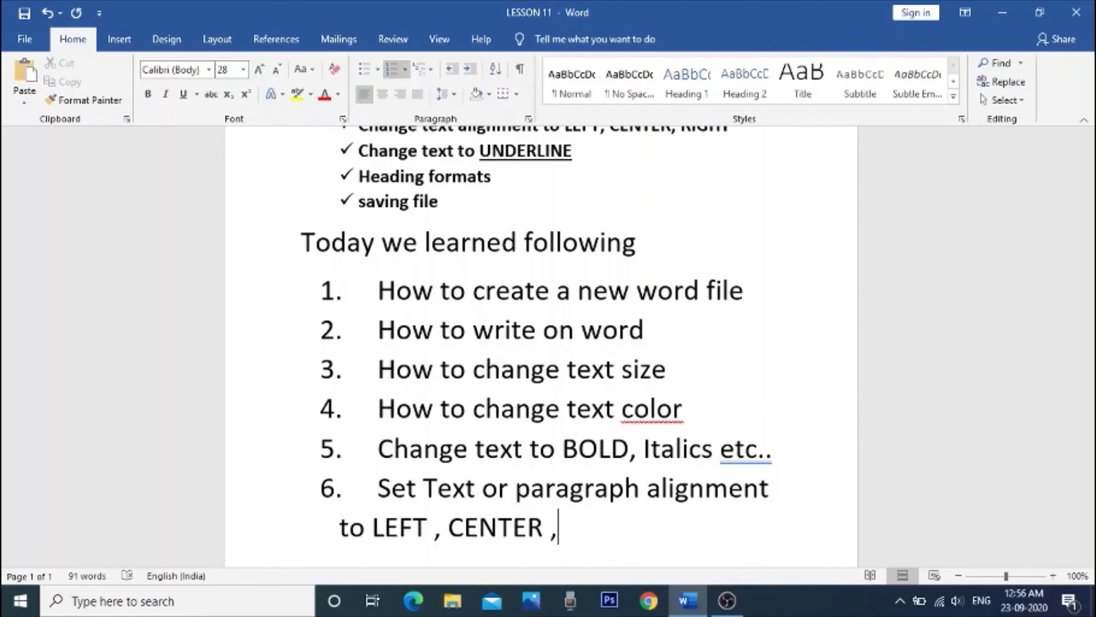
Step: Complete the sixth numbered item with "to LEFT , CENTER , RIGHT ETC" and start a seventh item
{"action": "key", "text": "BackSpace"}
{"action": "type", "text": ", RIGHT ETC"}
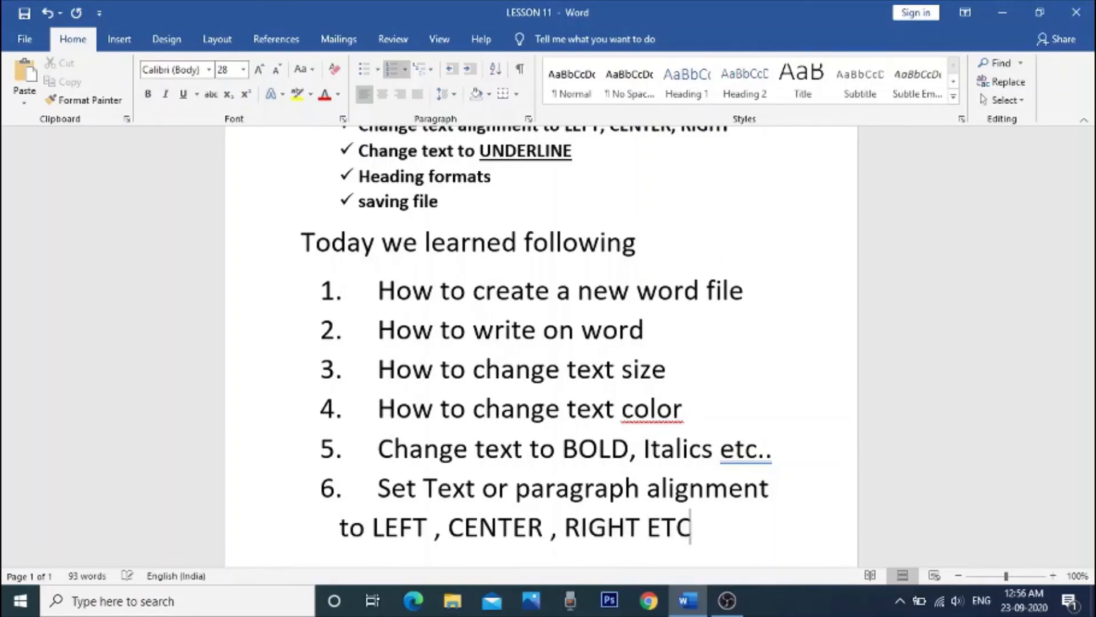
{"action": "key", "text": "Return"}
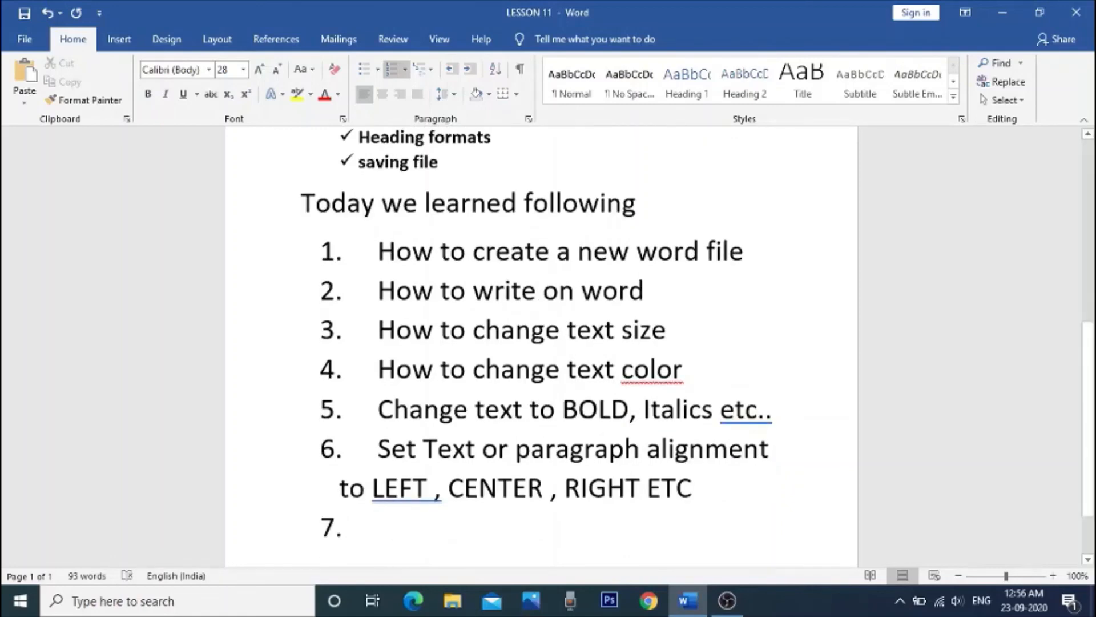
Step: Enter "HOW TO UNDERLINE A WORD OR LINE" as the seventh numbered item and start an eighth item
{"action": "type", "text": "HOW TO "}
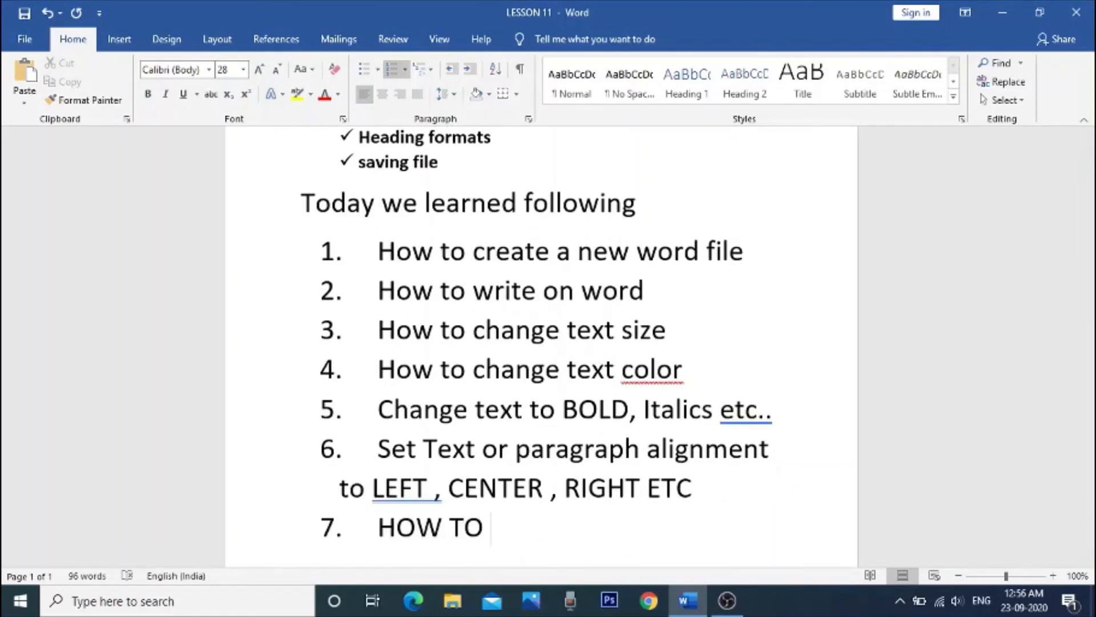
{"action": "type", "text": "UNDERLINE"}
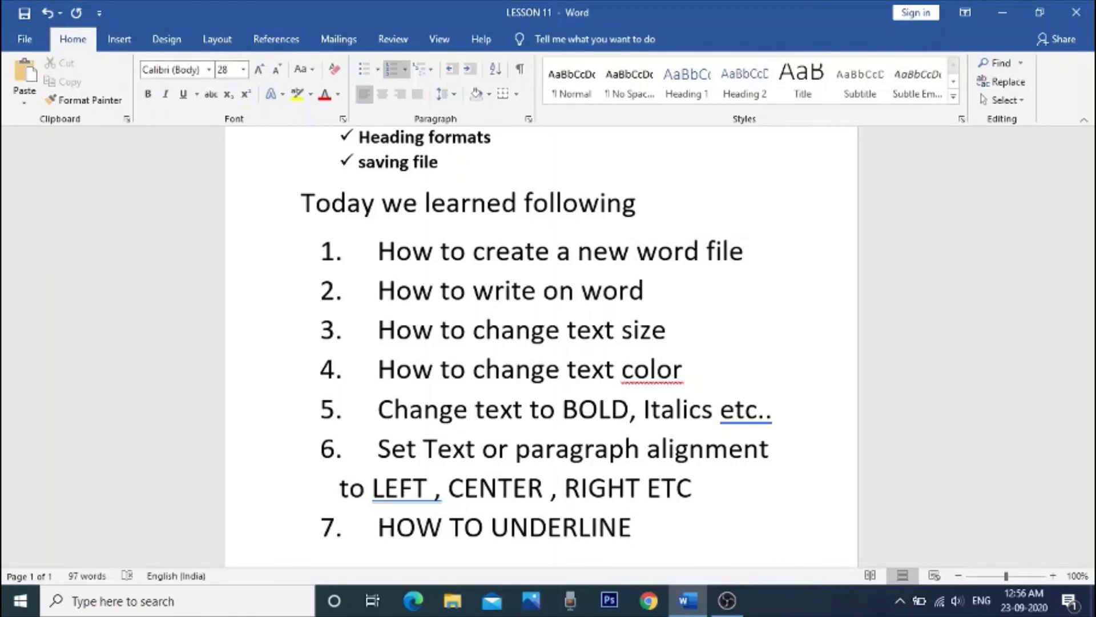
{"action": "type", "text": " A WORD OR LINE"}
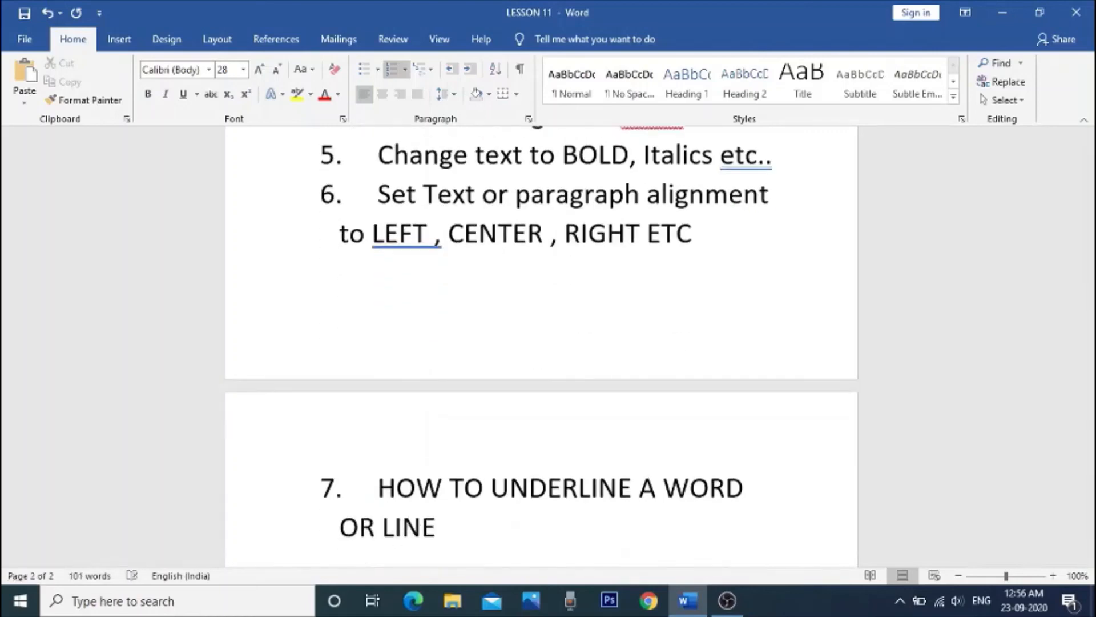
{"action": "key", "text": "Return"}
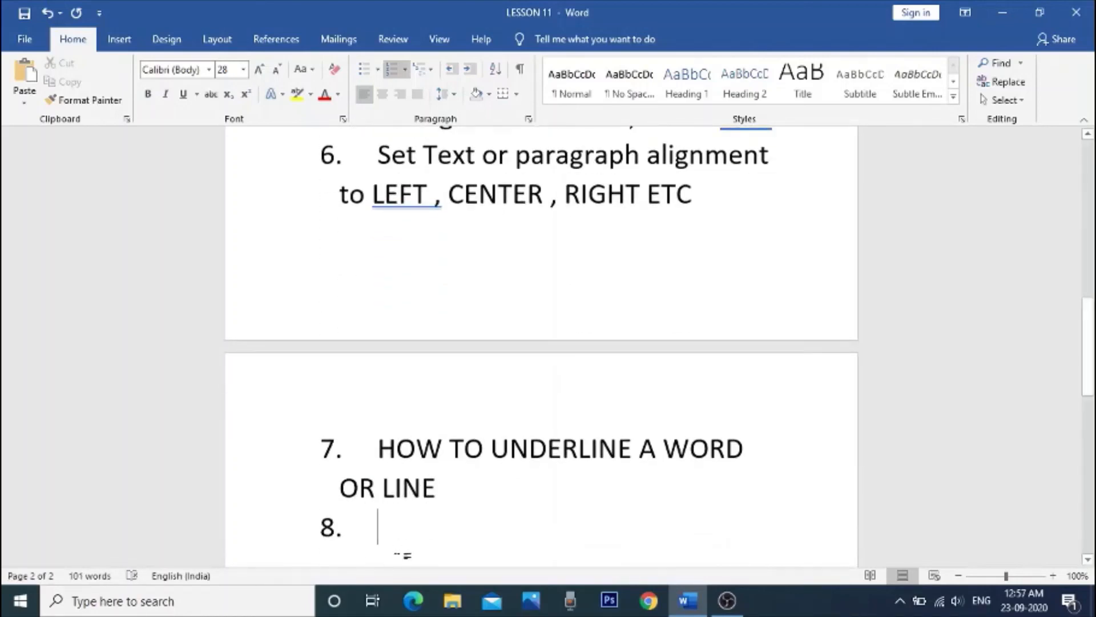
Step: Enter "HOW TO SAVE A WORD FILE" as the eighth numbered item and end the numbered list on a new line
{"action": "scroll", "coordinate": [441, 549], "scroll_direction": "up", "scroll_amount": 6}
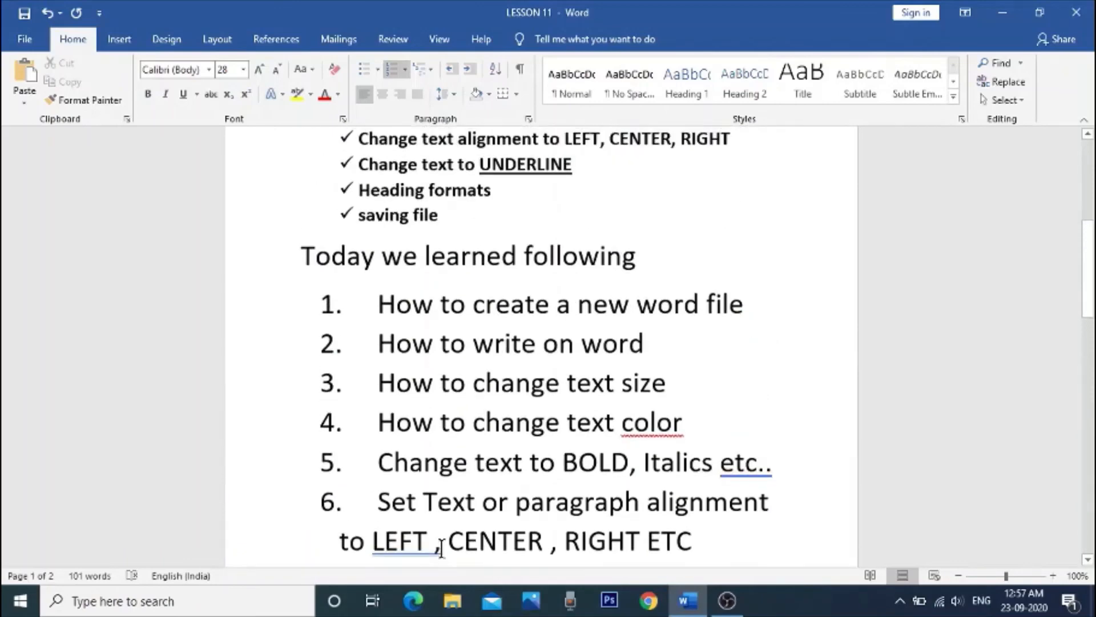
{"action": "scroll", "coordinate": [443, 547], "scroll_direction": "down", "scroll_amount": 6}
{"action": "type", "text": "HOW TO SAVE "}
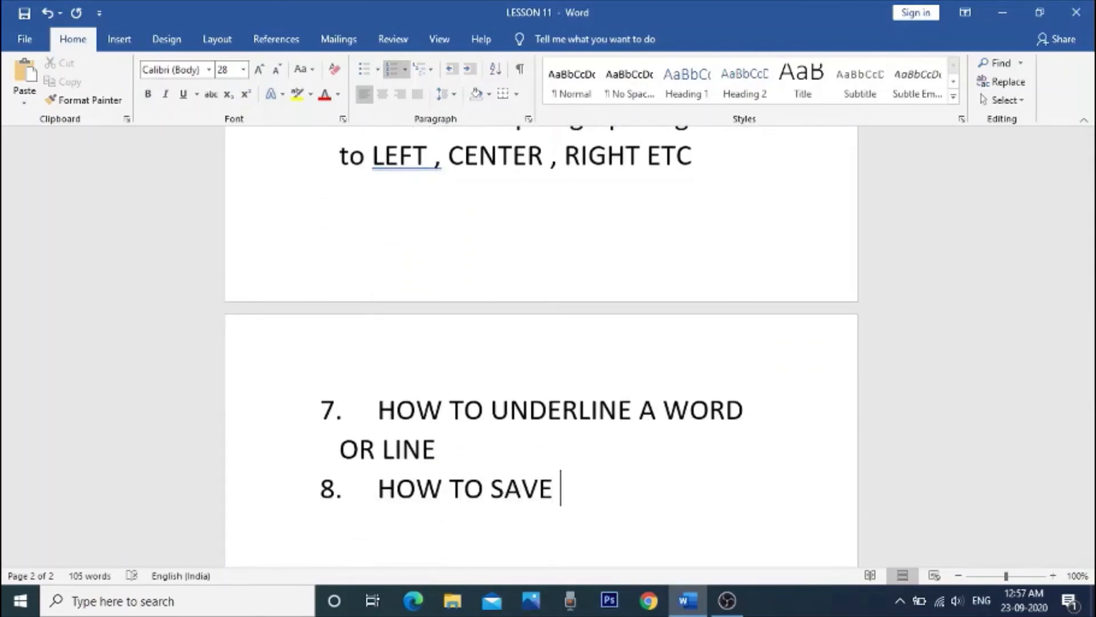
{"action": "type", "text": "A WORD FILE"}
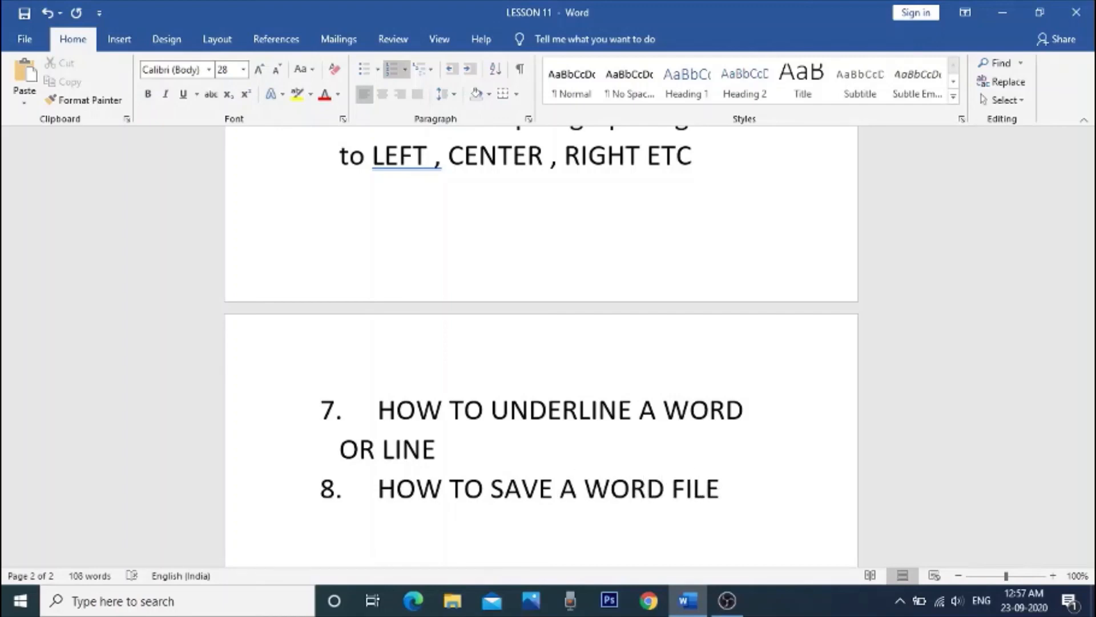
{"action": "key", "text": "Return"}
{"action": "key", "text": "Return"}
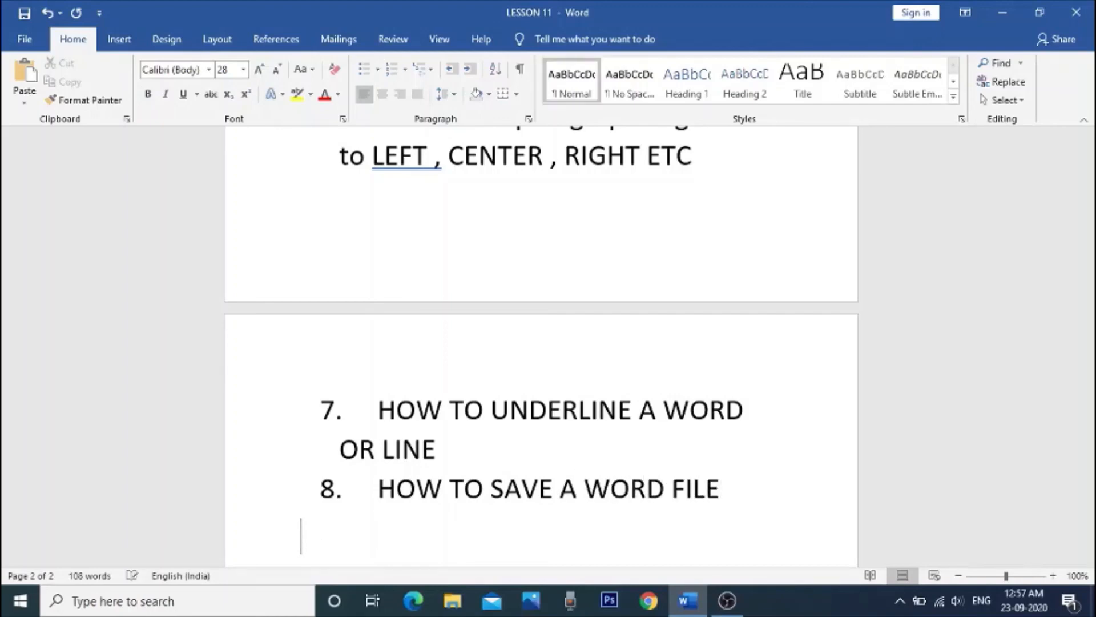
Step: Write "NEXT LESSON WE WILL LEARN HOW TO CREATE TABLES ON WORD DUCUMENT" below the numbered list and add blank lines after it
{"action": "scroll", "coordinate": [439, 506], "scroll_direction": "down", "scroll_amount": 2}
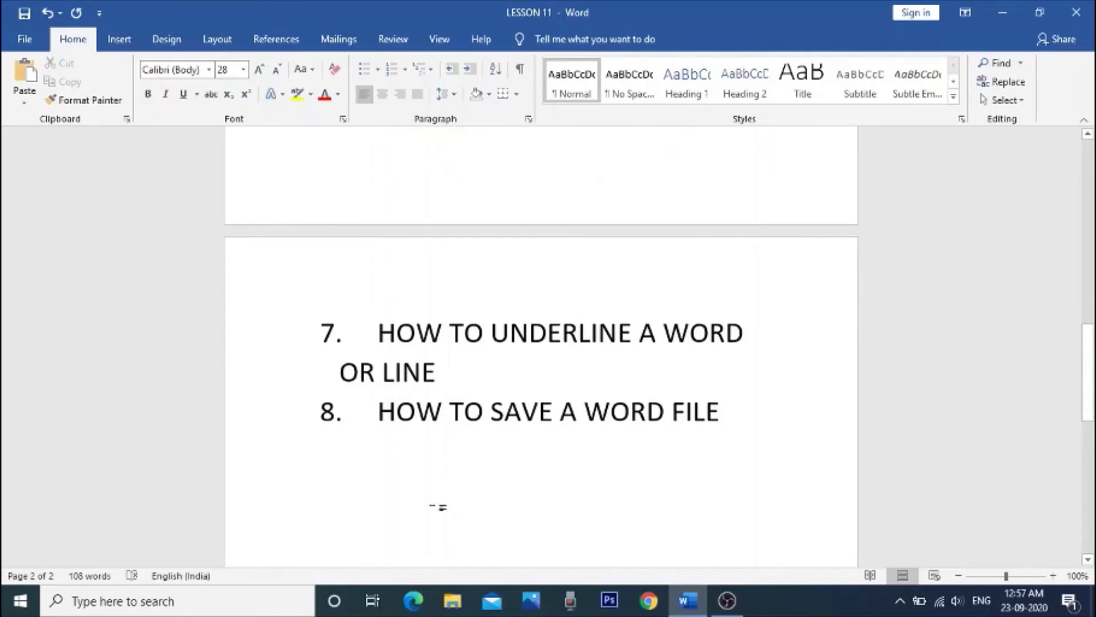
{"action": "type", "text": "NEXT"}
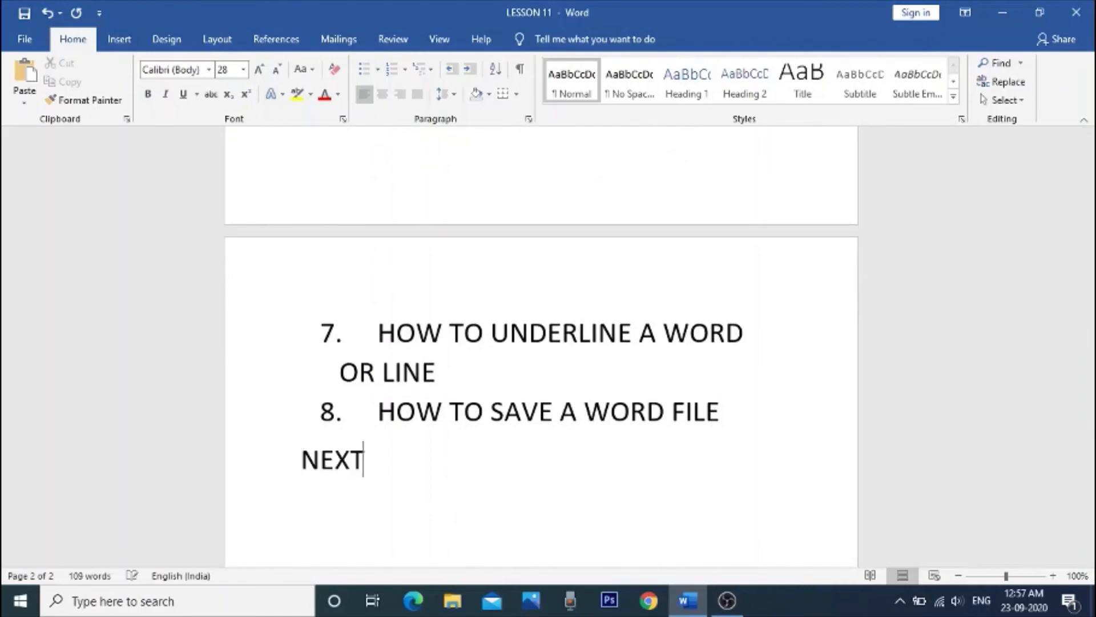
{"action": "type", "text": " LESSON WE"}
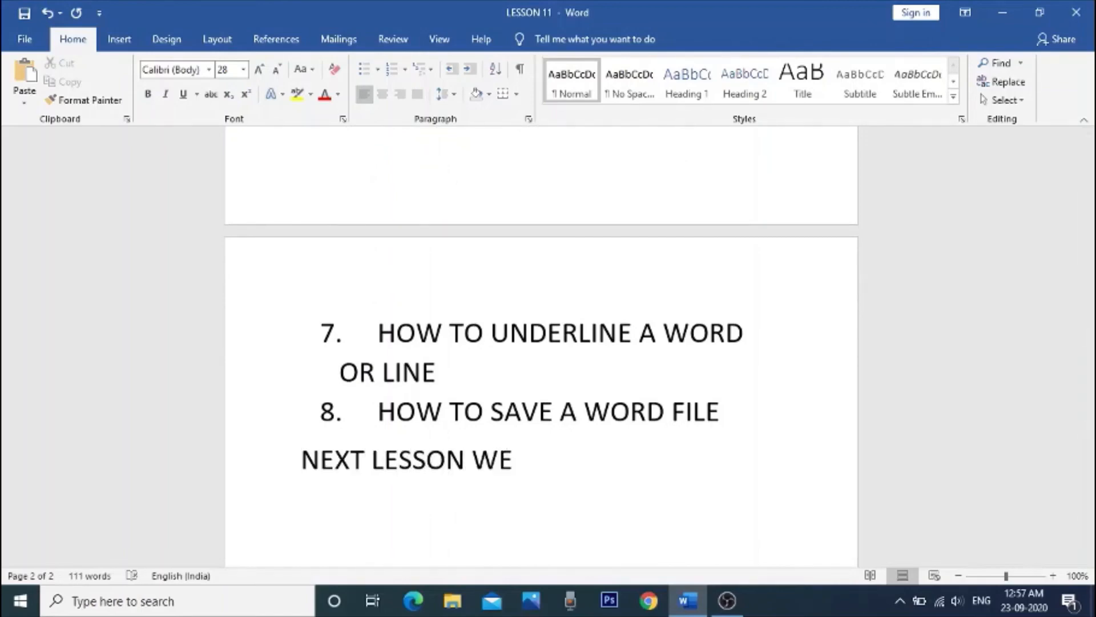
{"action": "type", "text": " WILL LEARN "}
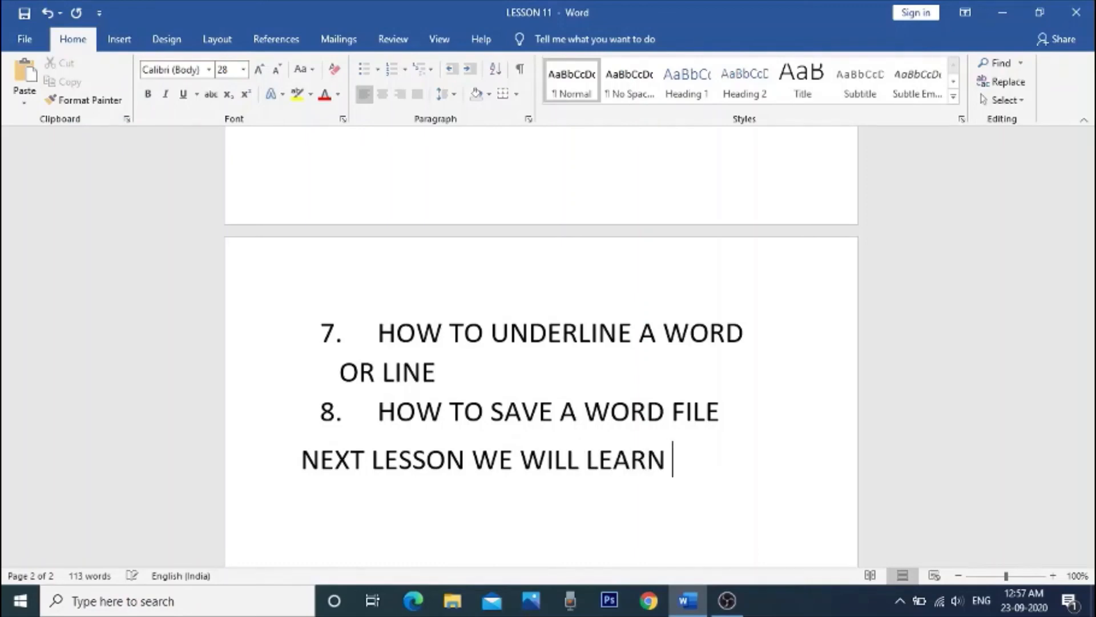
{"action": "type", "text": "HOW TO "}
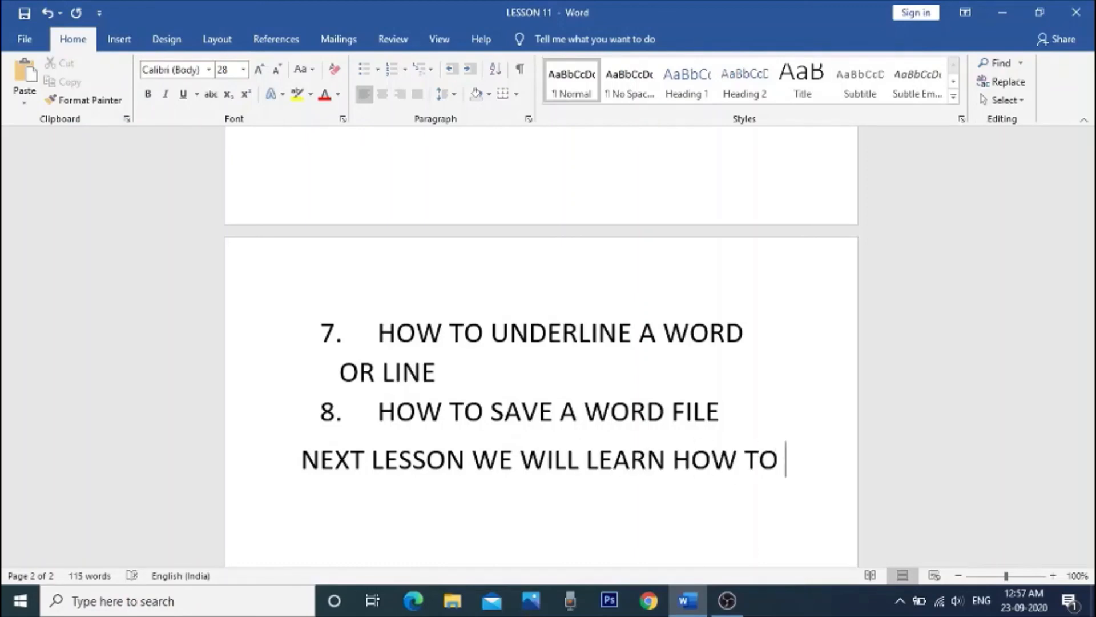
{"action": "type", "text": "CREA"}
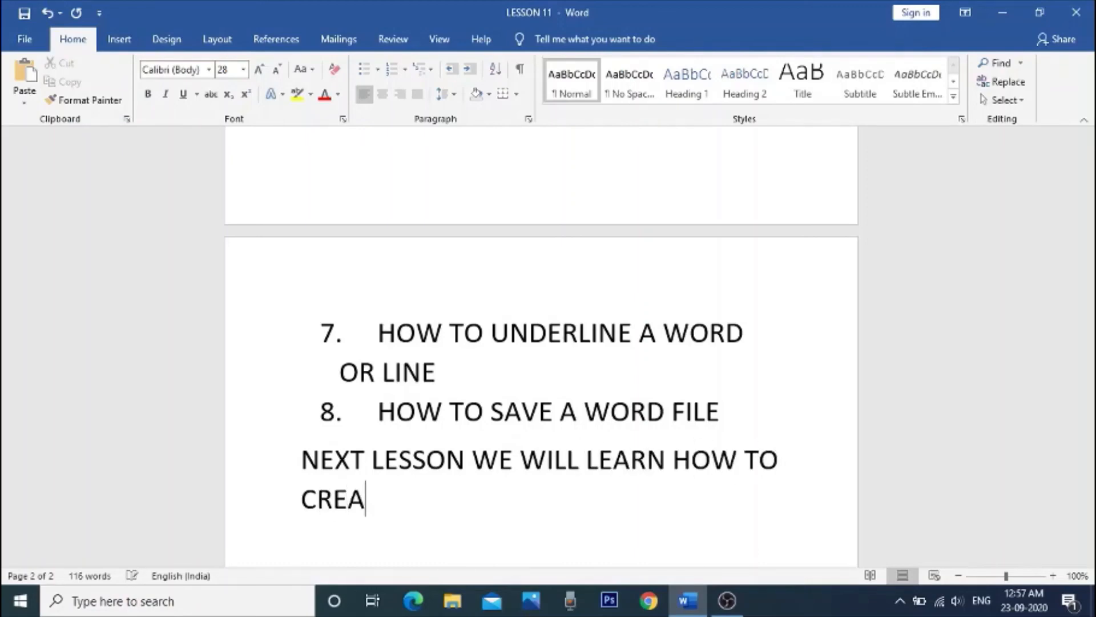
{"action": "type", "text": "TE TABLESS"}
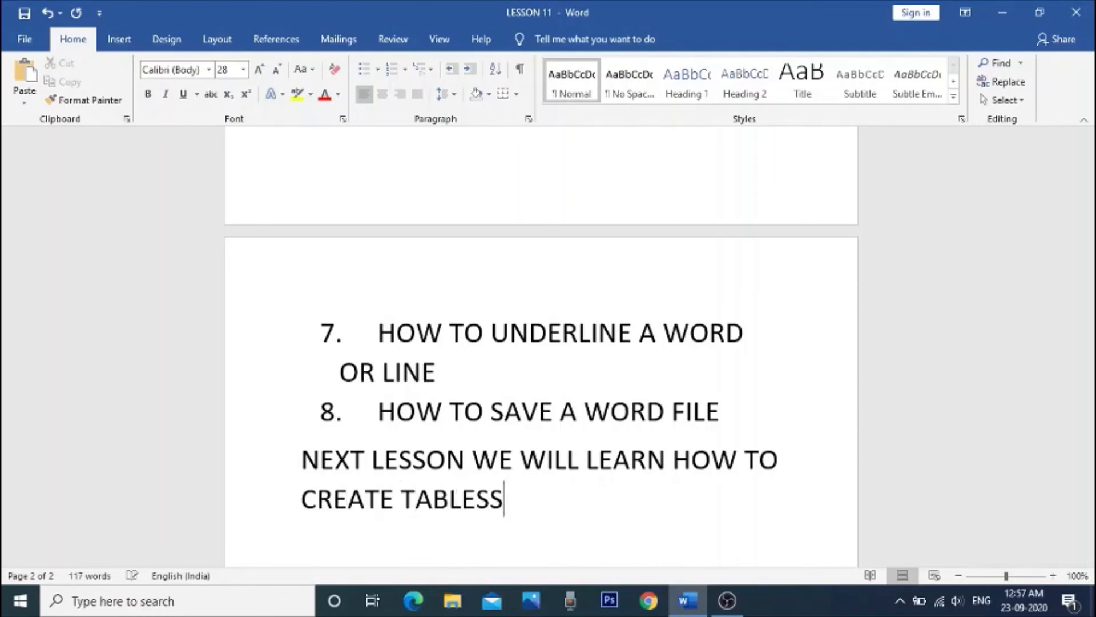
{"action": "key", "text": "BackSpace"}
{"action": "type", "text": "ON"}
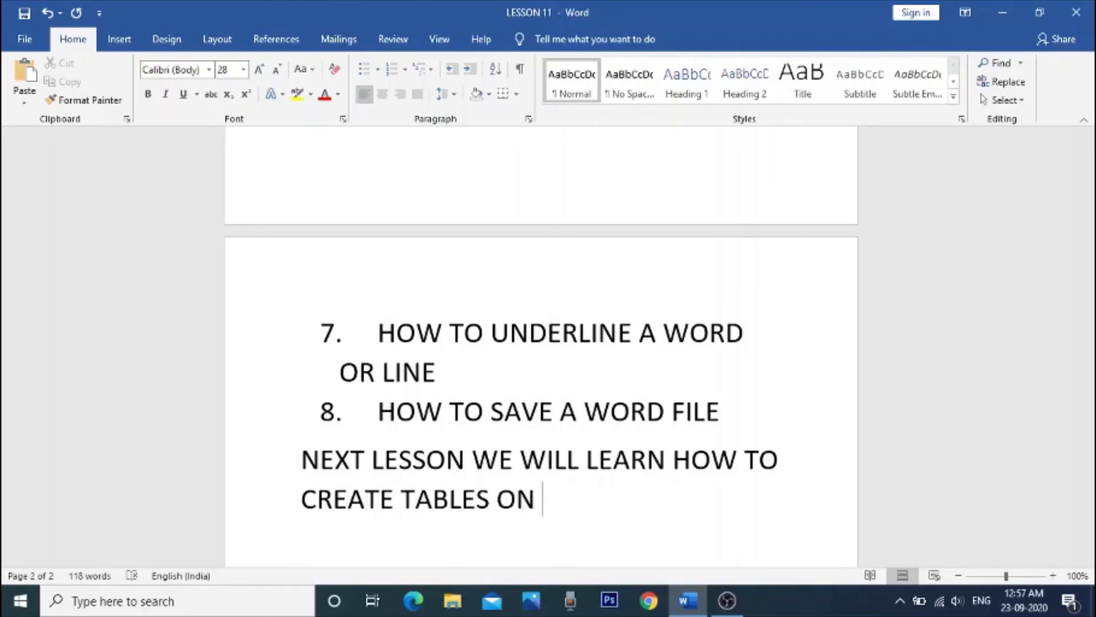
{"action": "type", "text": " WORD DUCUMENT"}
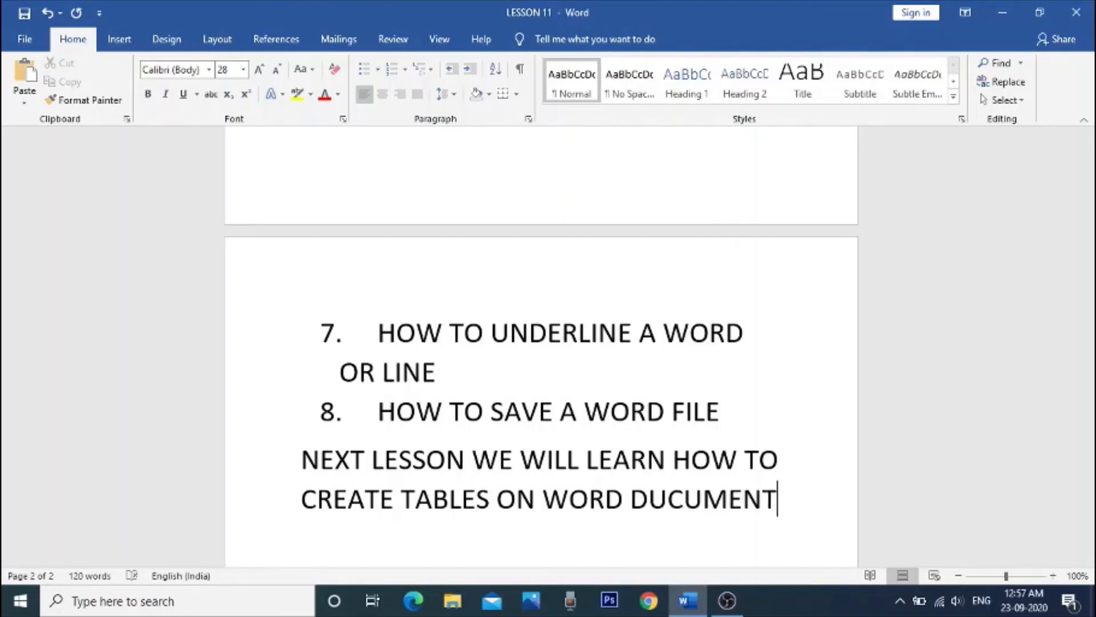
{"action": "key", "text": "Return"}
{"action": "key", "text": "Return"}
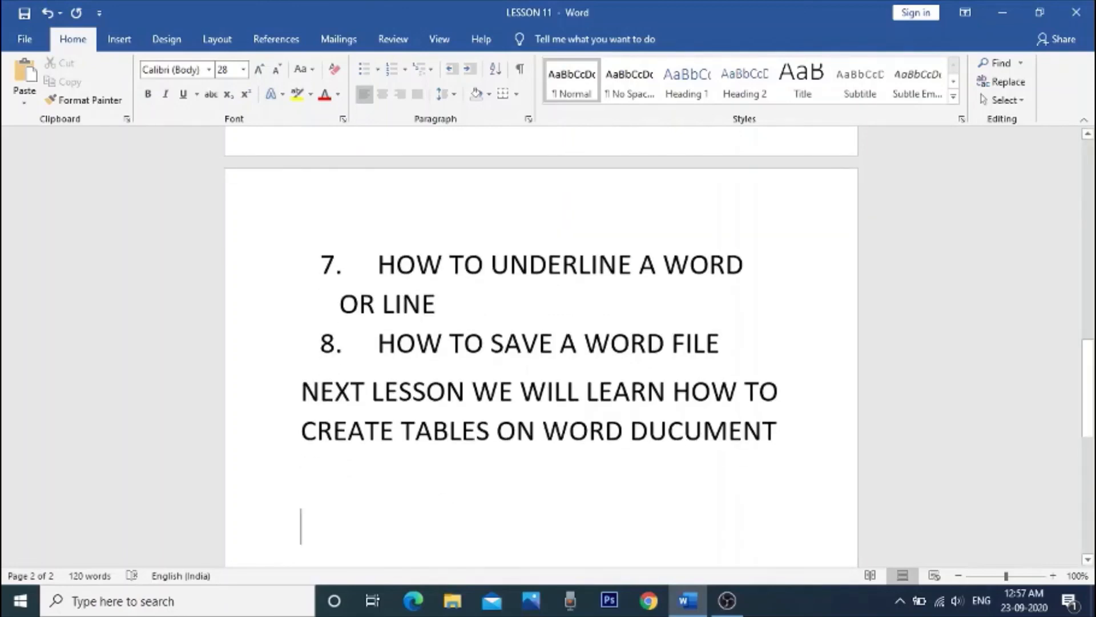
Step: Format the "NEXT LESSON WE WILL LEARN" paragraph as a bullet with the arrowhead symbol
{"action": "left_click", "coordinate": [314, 394]}
{"action": "left_click", "coordinate": [306, 393]}
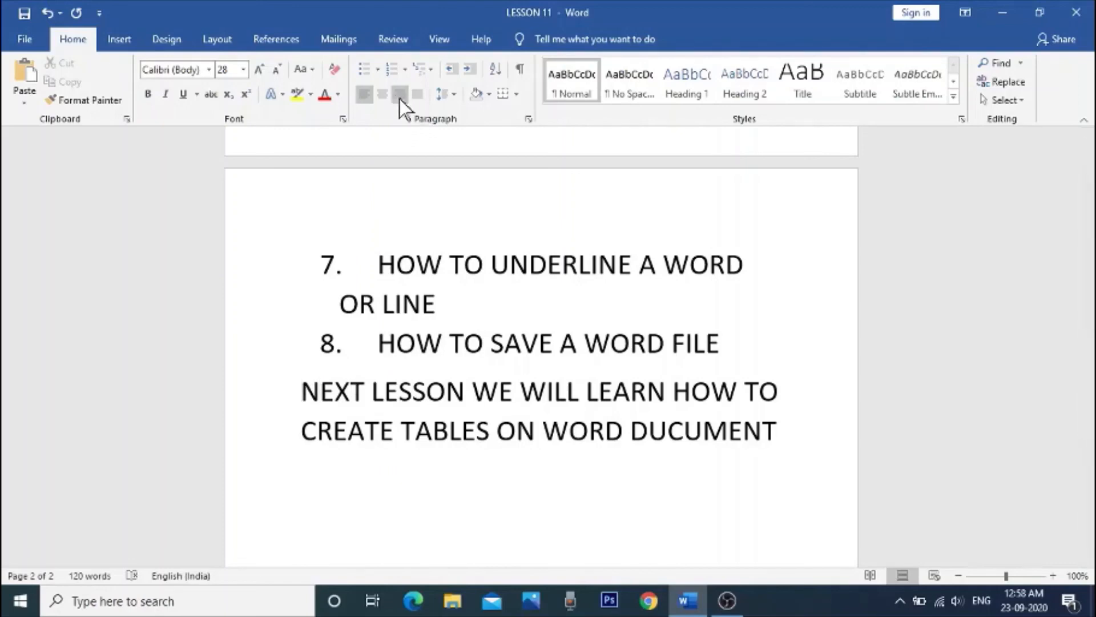
{"action": "left_click", "coordinate": [378, 71]}
{"action": "left_click", "coordinate": [377, 154]}
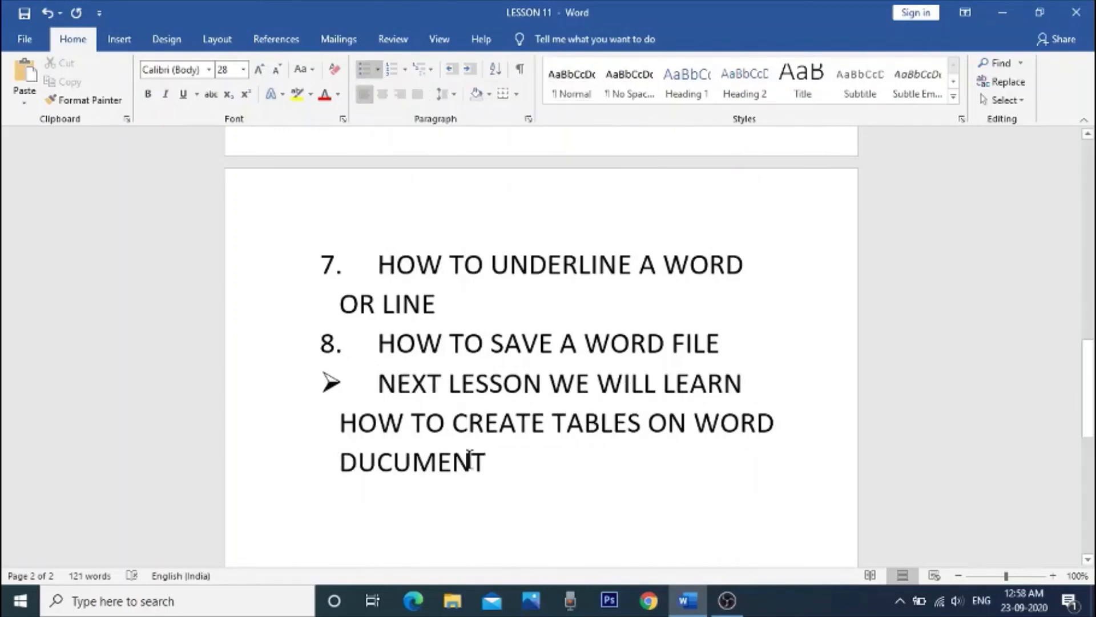
Step: Add a second arrowhead bullet reading "HOW TO CREATE BULLET LIST ETC" and end the bulleted list on a new line
{"action": "left_click", "coordinate": [512, 469]}
{"action": "key", "text": "Return"}
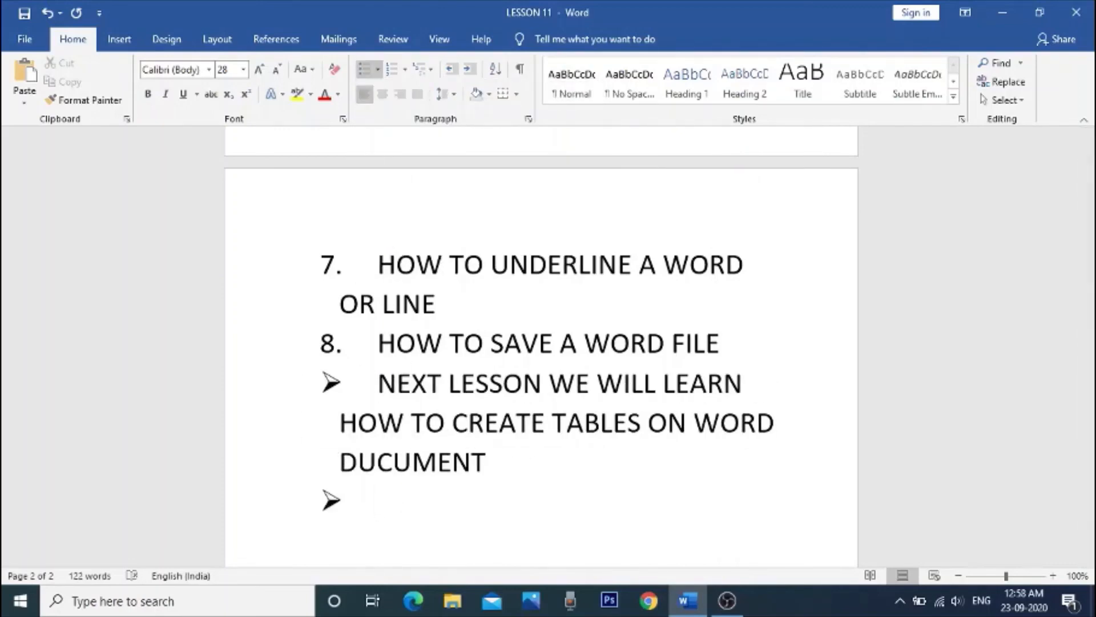
{"action": "type", "text": "HOW TO CRE"}
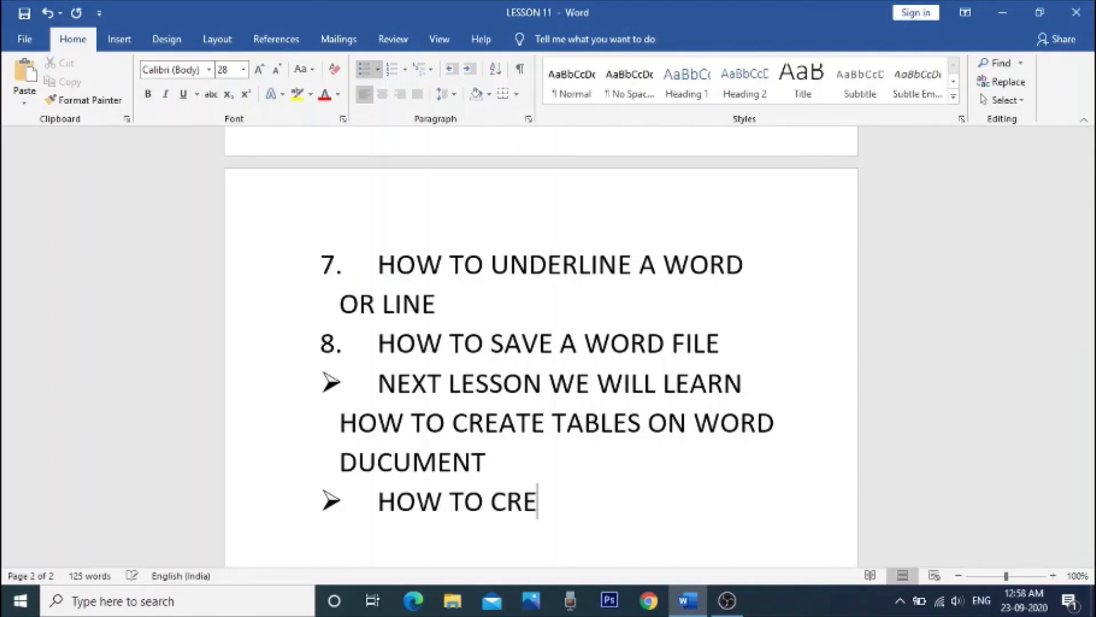
{"action": "type", "text": "ATE BULLET LIST"}
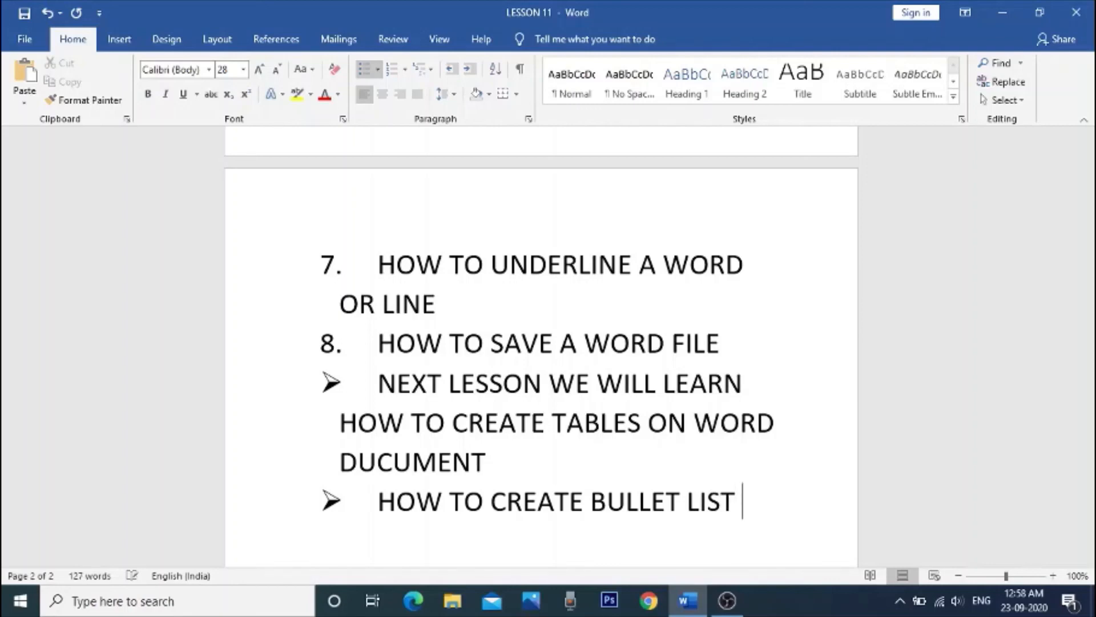
{"action": "type", "text": " ETC"}
{"action": "key", "text": "Return"}
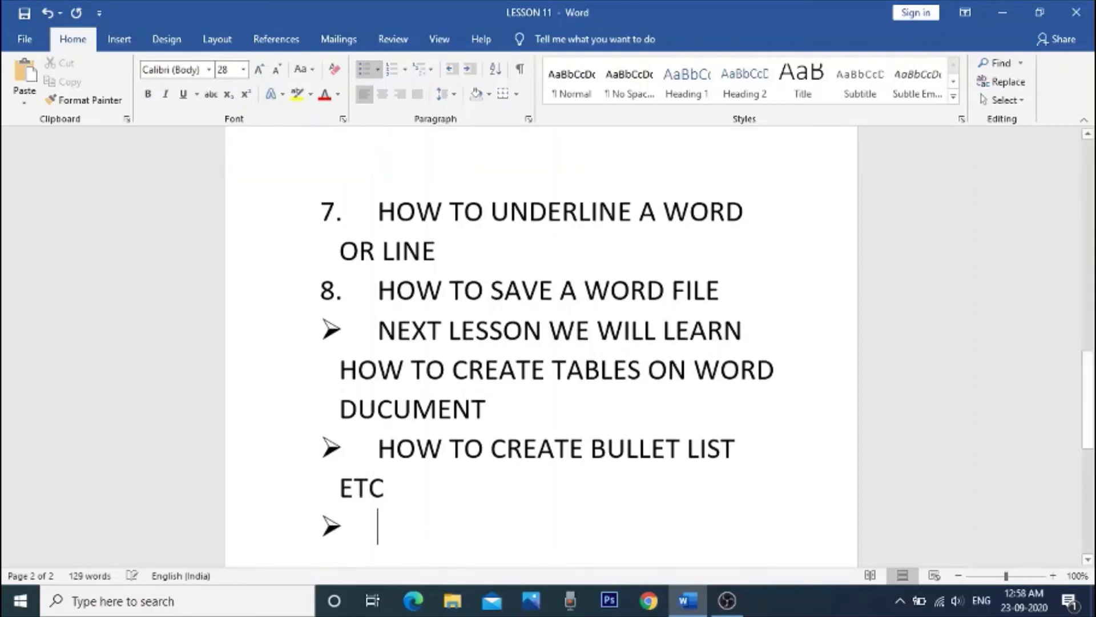
{"action": "key", "text": "Return"}
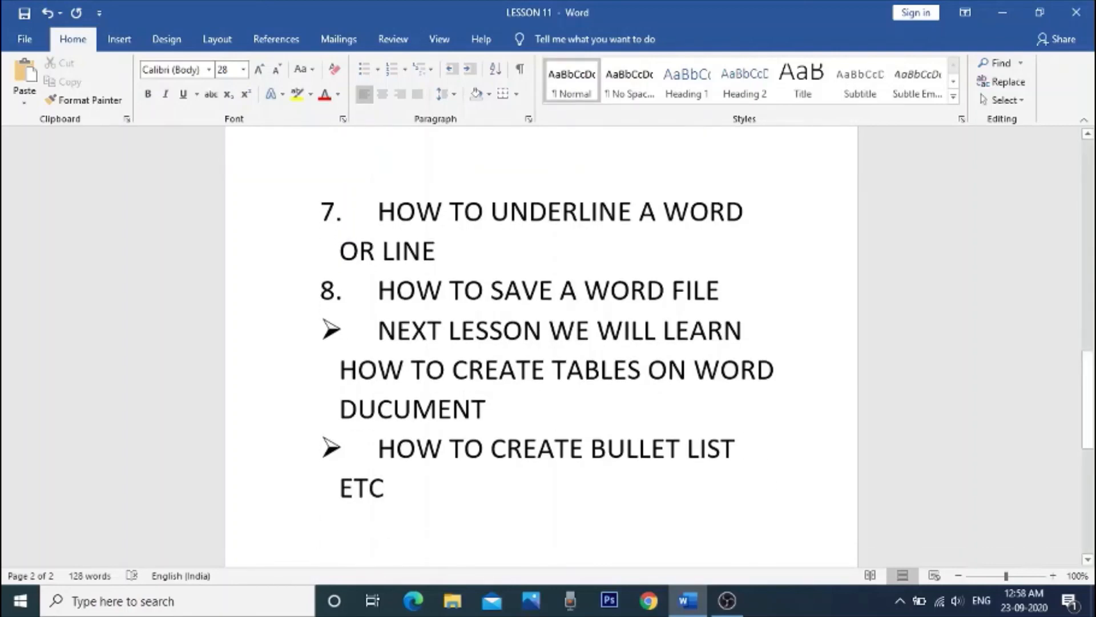
Step: Write the closing line "OK FRIENDS ,WE CAN MOOVE TO NEXT LESSON" below the bulleted list
{"action": "type", "text": "OK"}
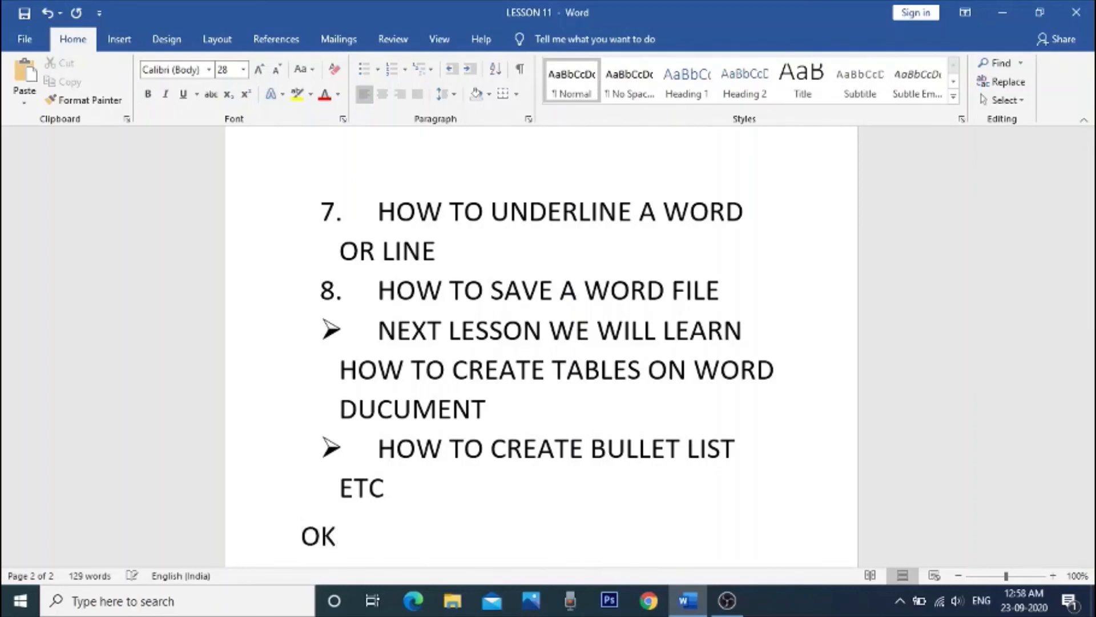
{"action": "type", "text": " FRIENDS "}
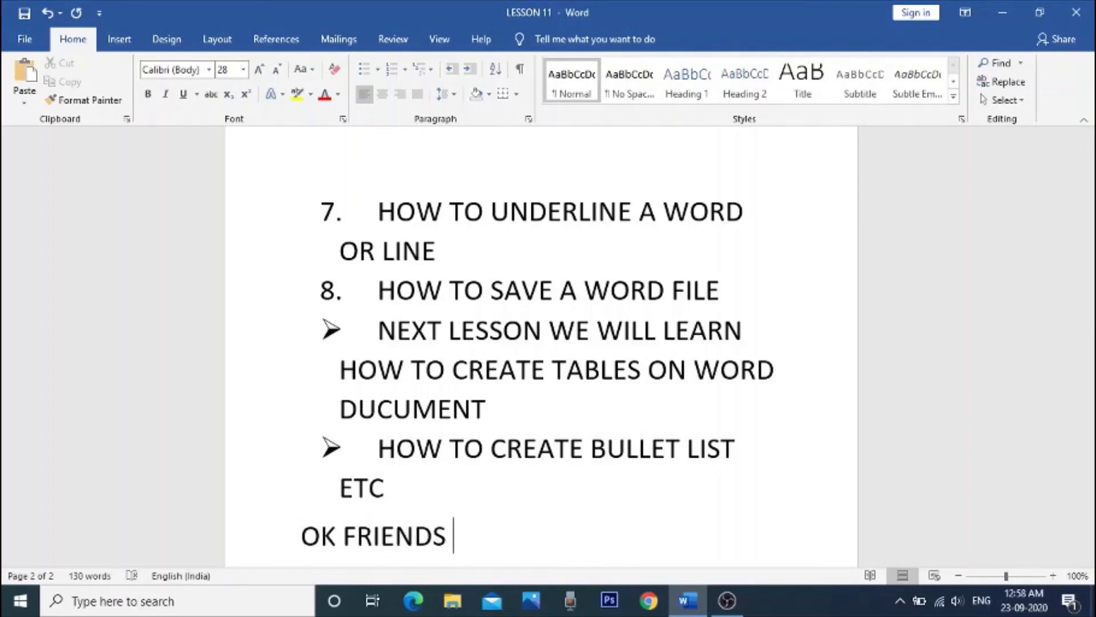
{"action": "type", "text": ",WE "}
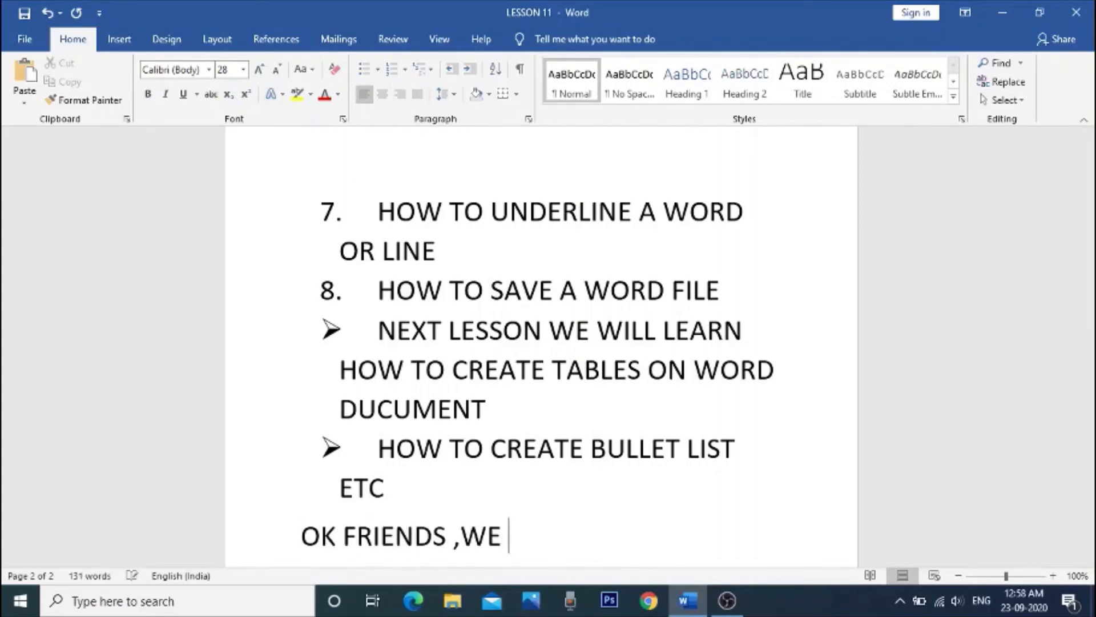
{"action": "type", "text": "CAN MOOVE TO "}
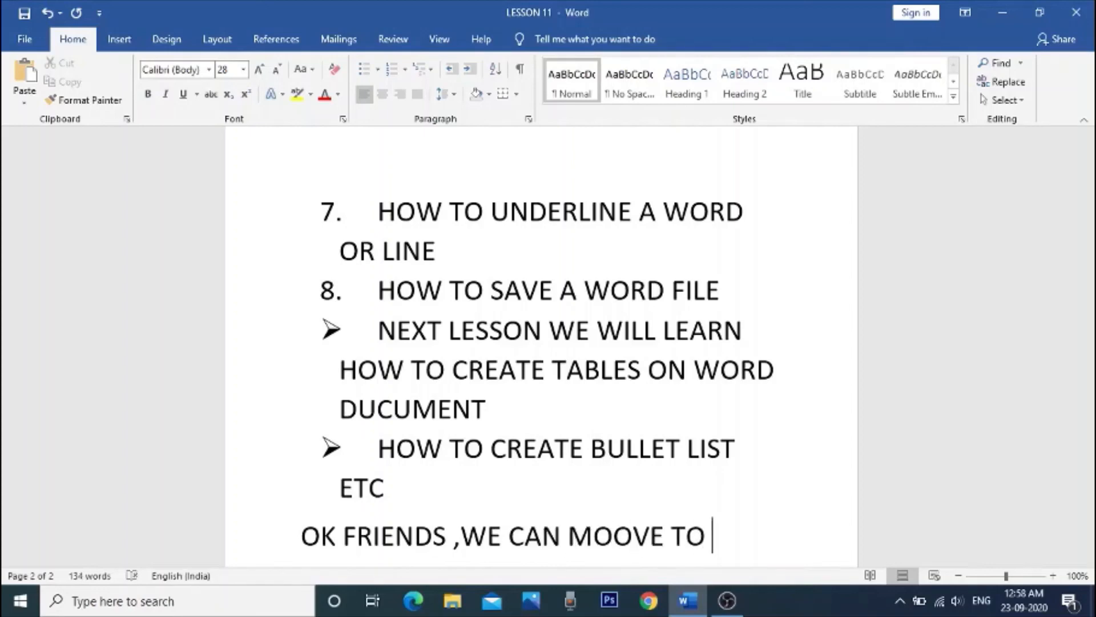
{"action": "type", "text": "NEXT LESSON"}
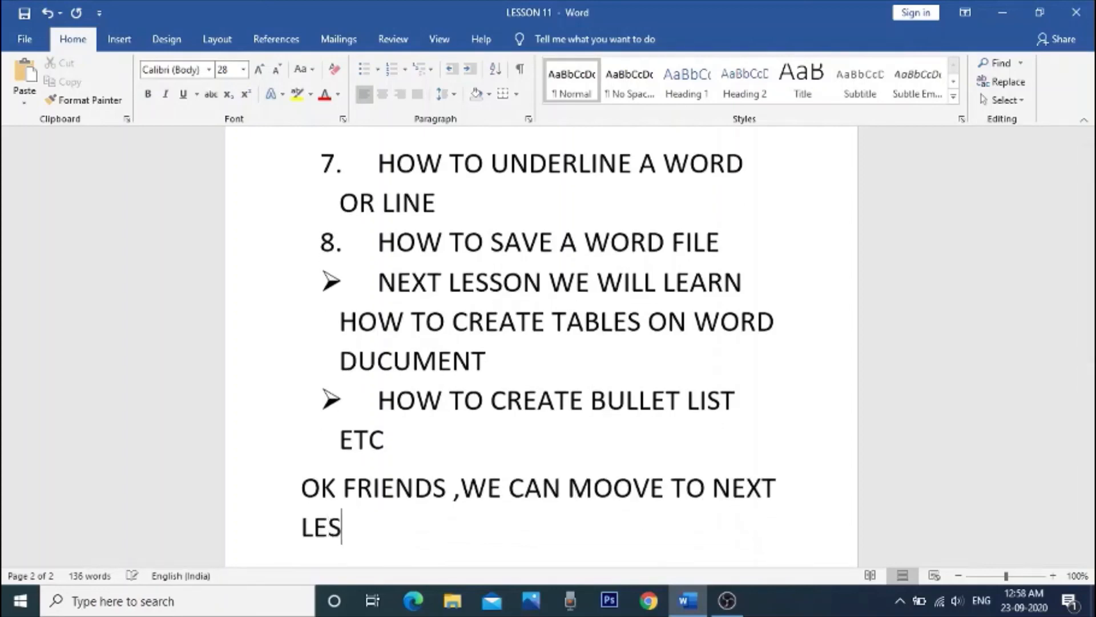